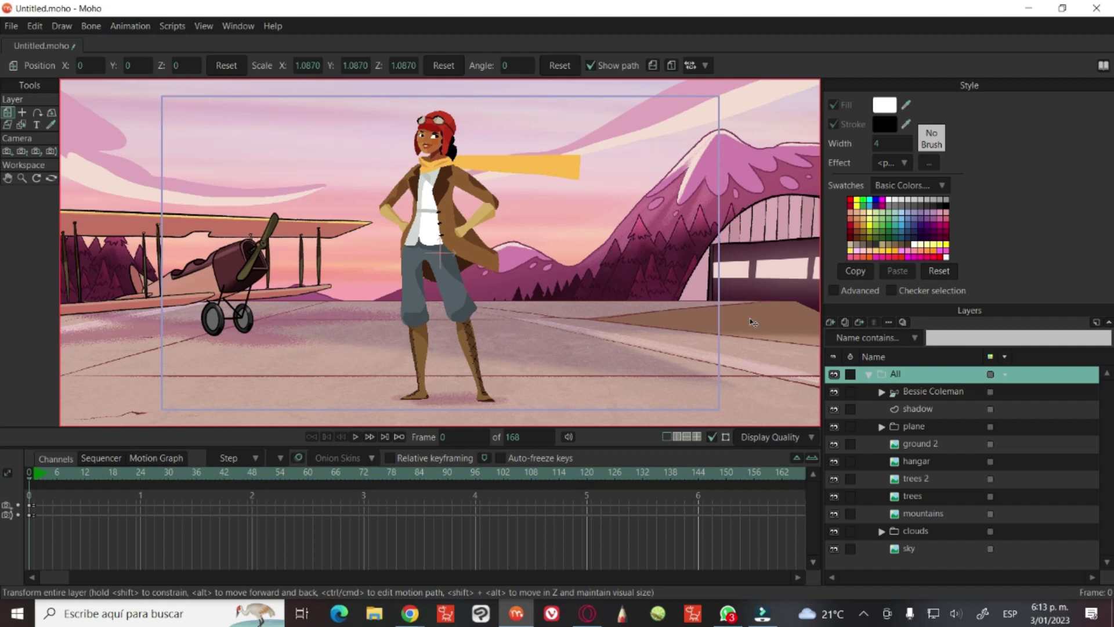
Play the scene's animation, select the Bessie Coleman layer, and enlarge the timeline area
left_click(351, 437)
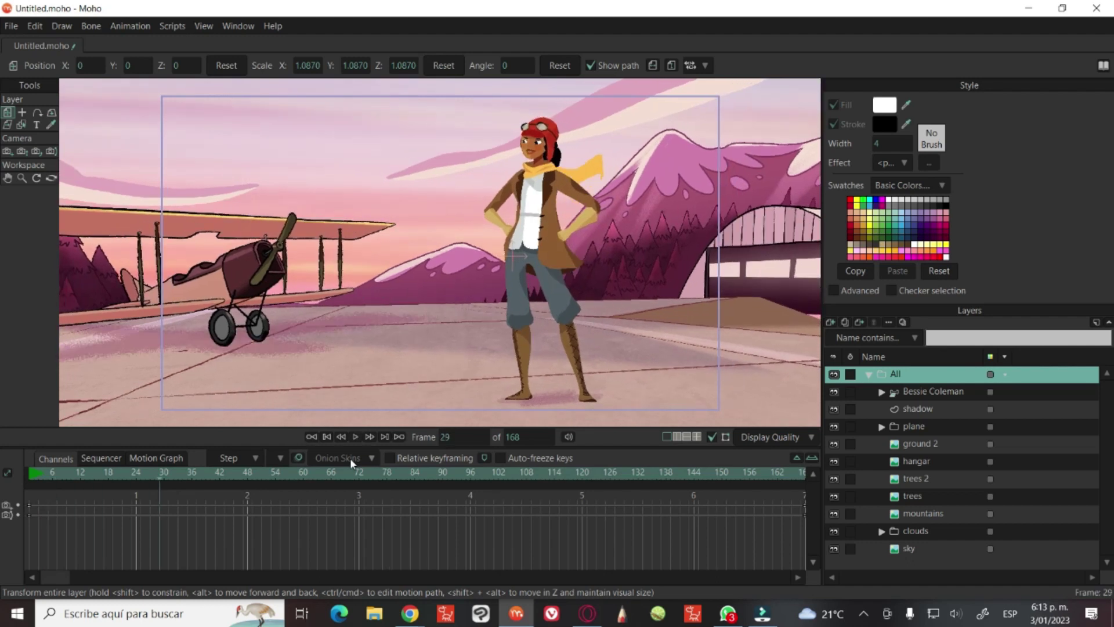
left_click(924, 389)
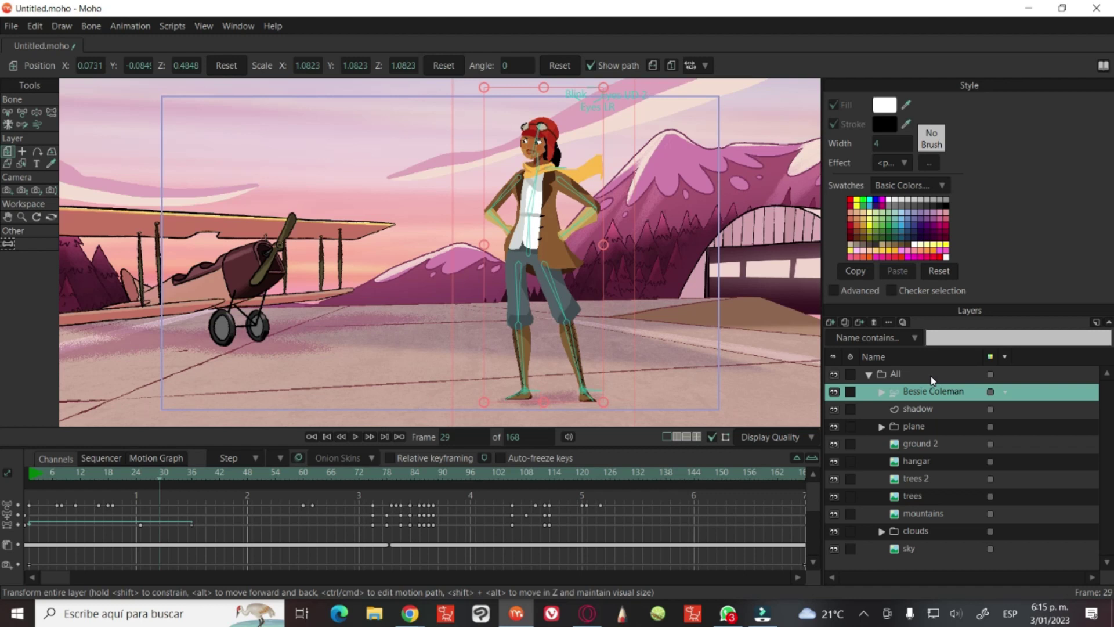
left_click_drag(624, 437, 624, 408)
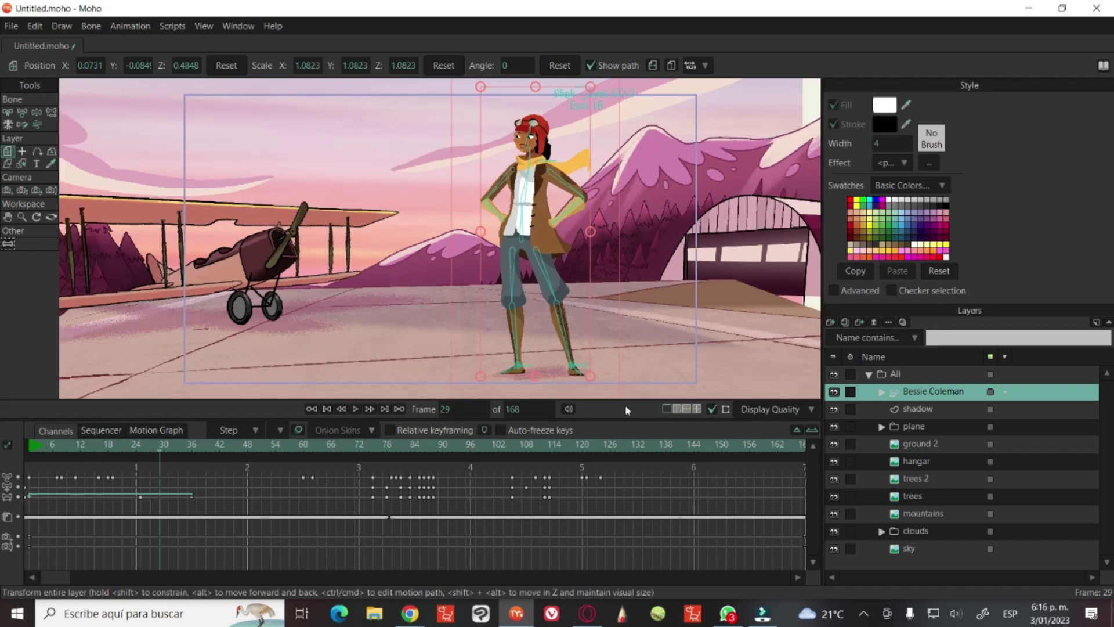
Return to frame 0 and move the character's scarf-side forearm and hand away from the hip with Manipulate Bones
left_click(325, 406)
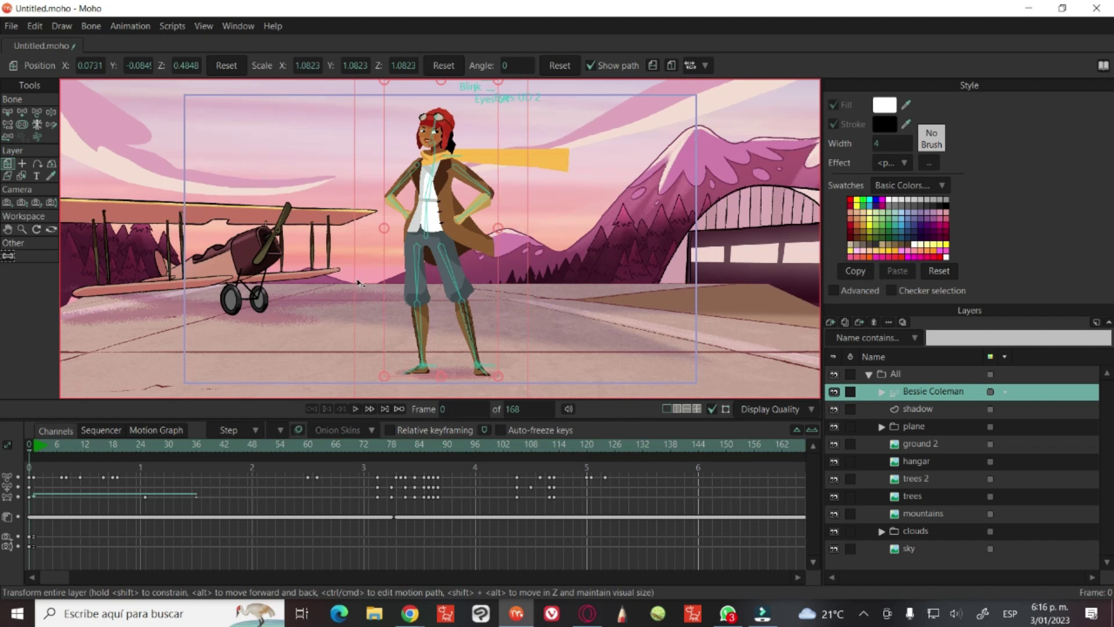
key("z")
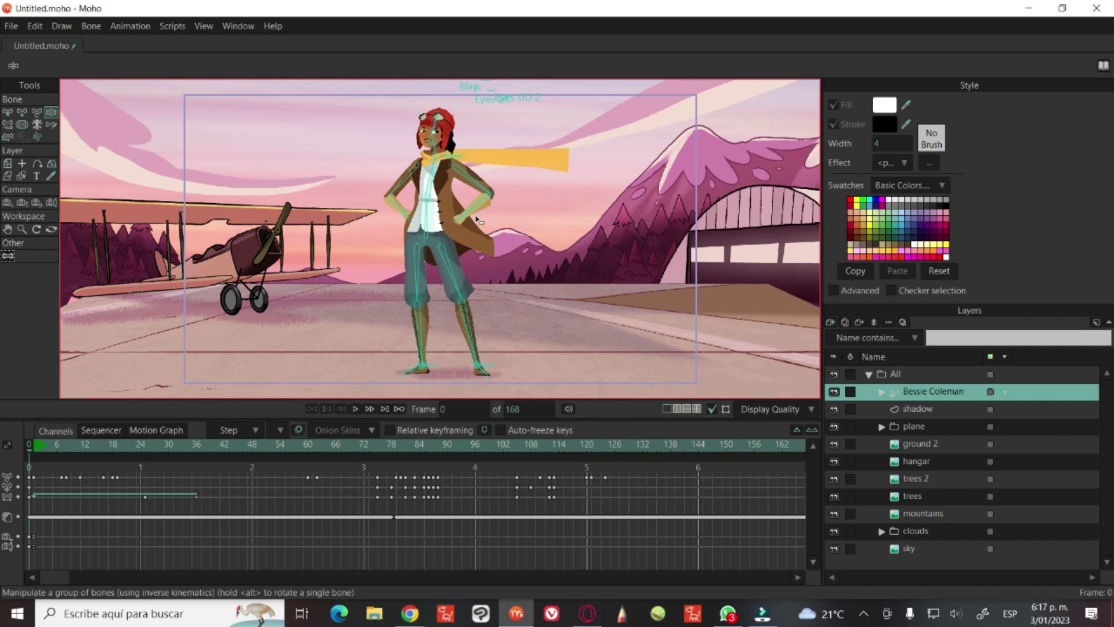
left_click_drag(483, 208, 503, 229)
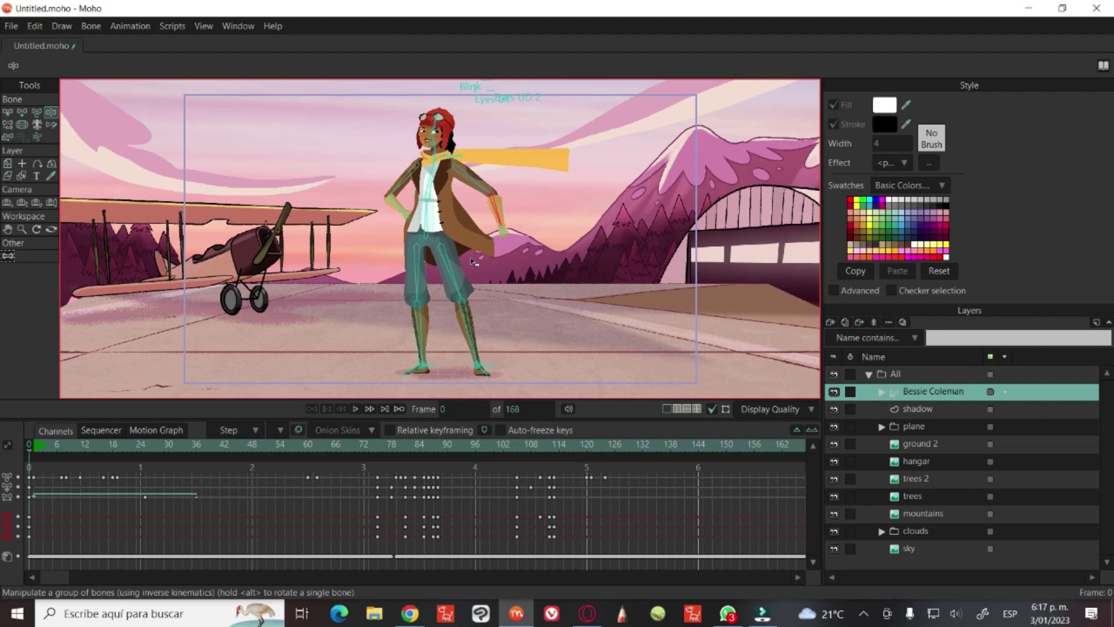
left_click_drag(502, 207, 498, 232)
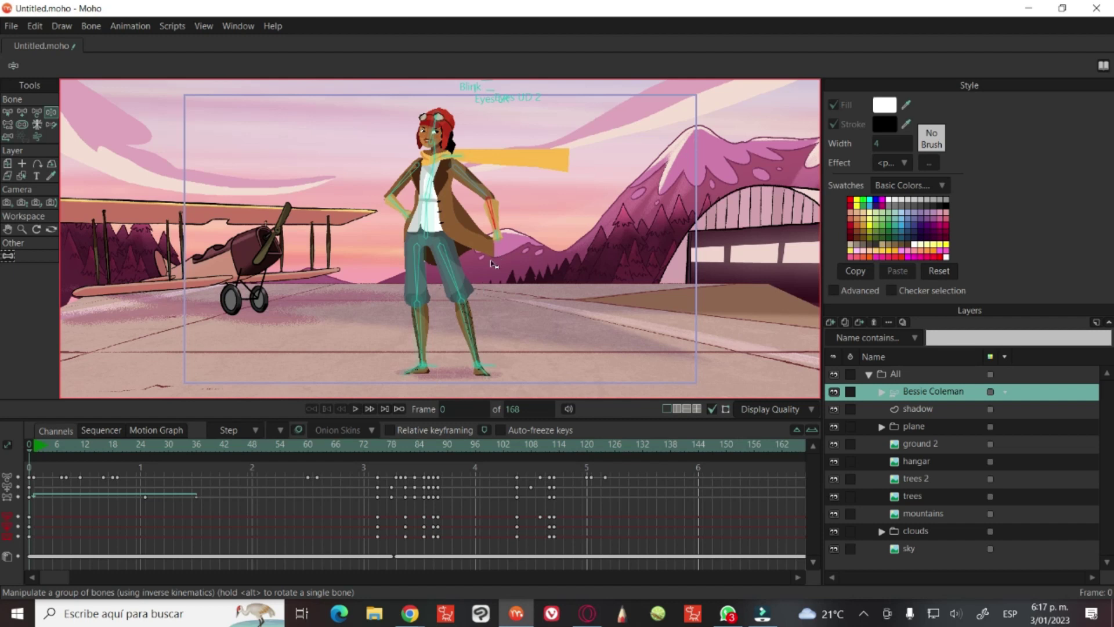
scroll(462, 204, "up", 5)
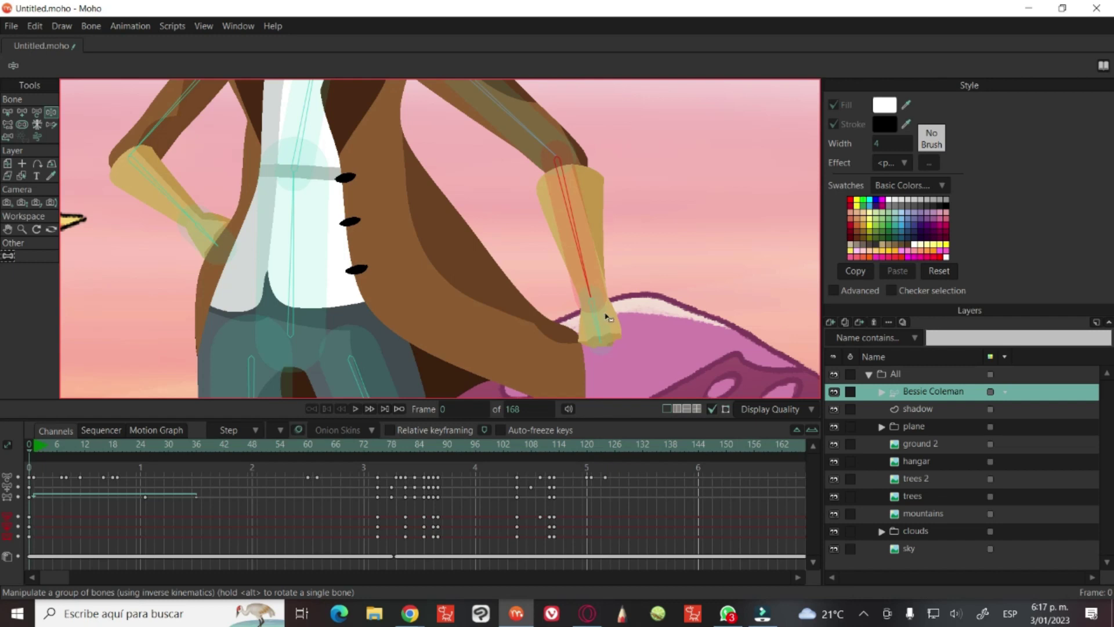
left_click_drag(599, 322, 599, 328)
Swing the scarf-side forearm in across the body and back out to the side
key("ctrl+r")
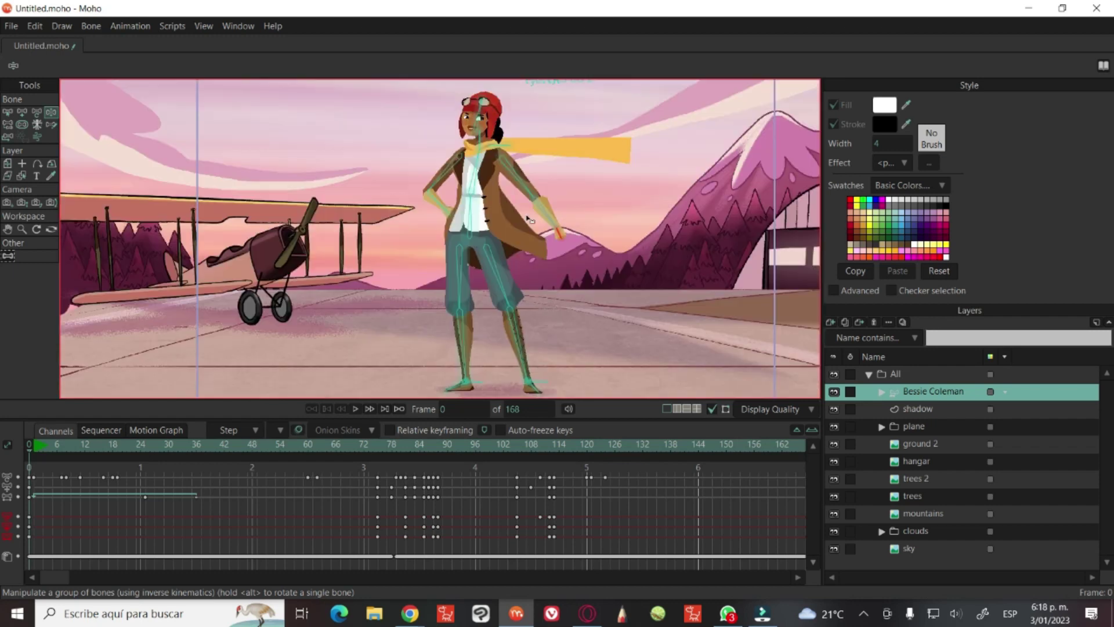
left_click_drag(545, 210, 571, 242)
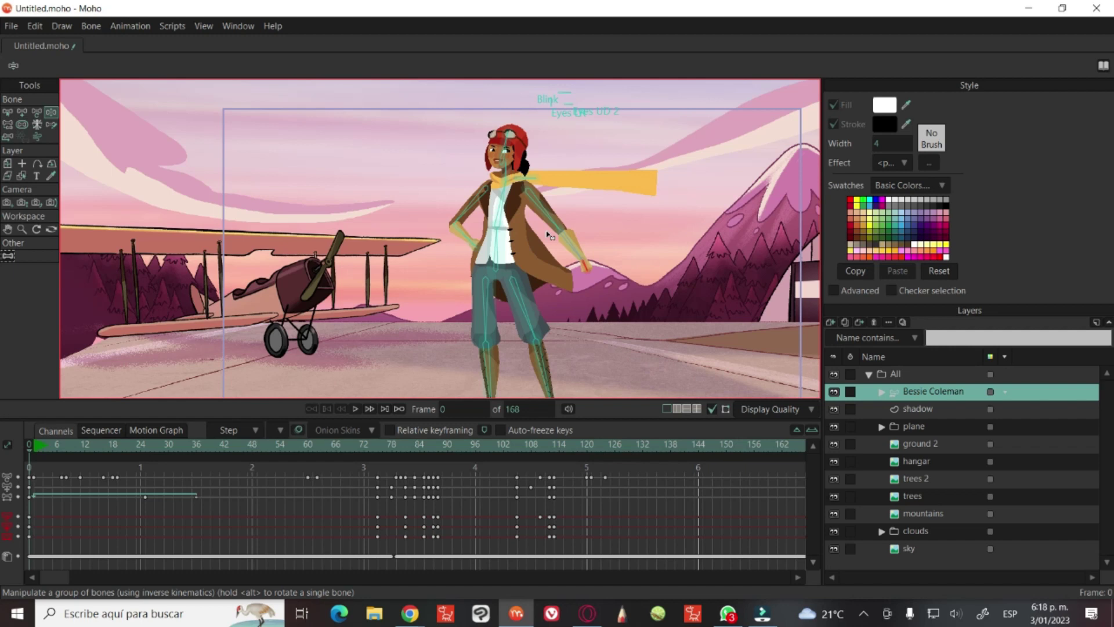
left_click_drag(592, 254, 541, 254)
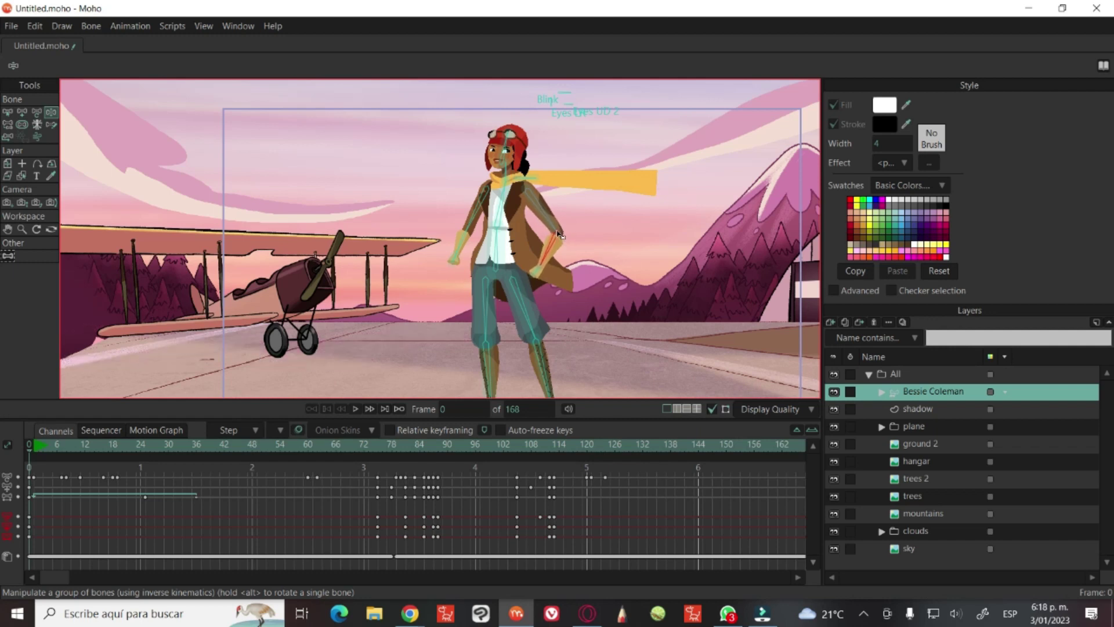
mouse_move(555, 249)
left_mouse_down()
mouse_move(531, 261)
mouse_move(549, 252)
left_mouse_up()
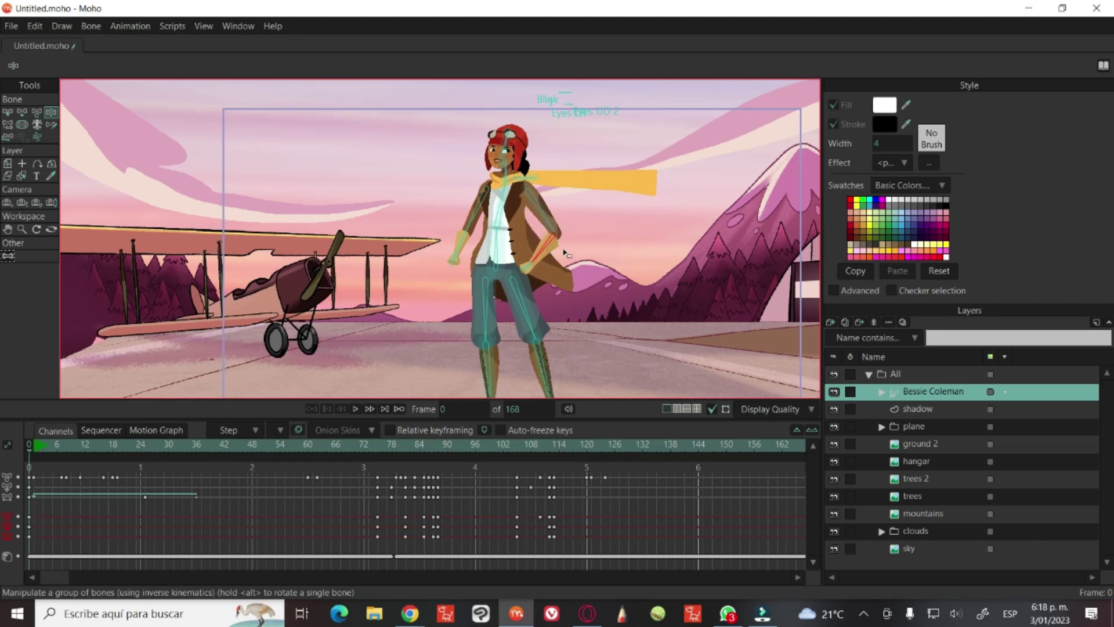
left_click_drag(548, 251, 601, 254)
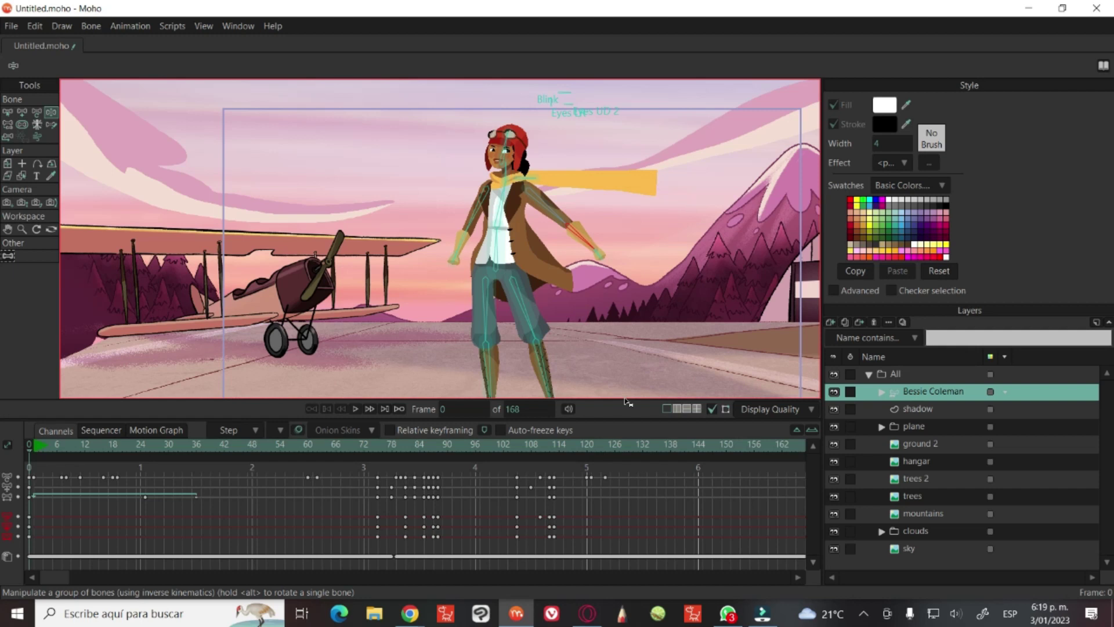
Undo the last two bone moves and pose both forearms so the hands rest near the hips
key("ctrl+z")
key("ctrl+z")
left_click_drag(454, 258, 474, 246)
left_click_drag(539, 255, 557, 236)
mouse_move(475, 243)
left_mouse_down()
mouse_move(477, 216)
mouse_move(447, 203)
mouse_move(472, 200)
mouse_move(478, 212)
mouse_move(467, 264)
left_mouse_up()
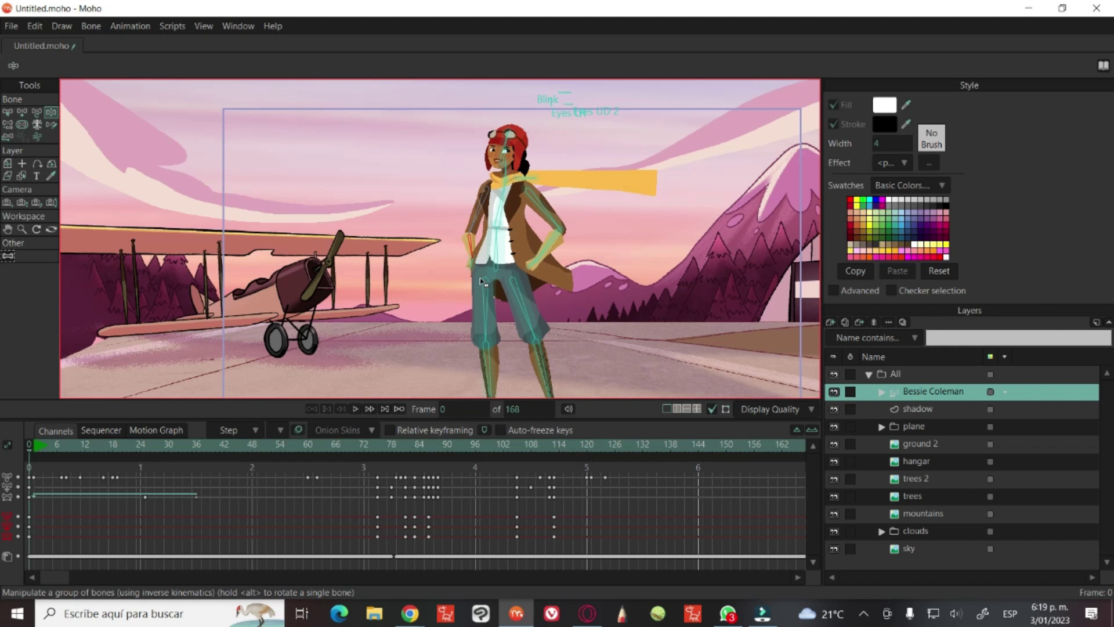
Create a new blank project and set its frame rate to 24 in the project settings
left_click(12, 26)
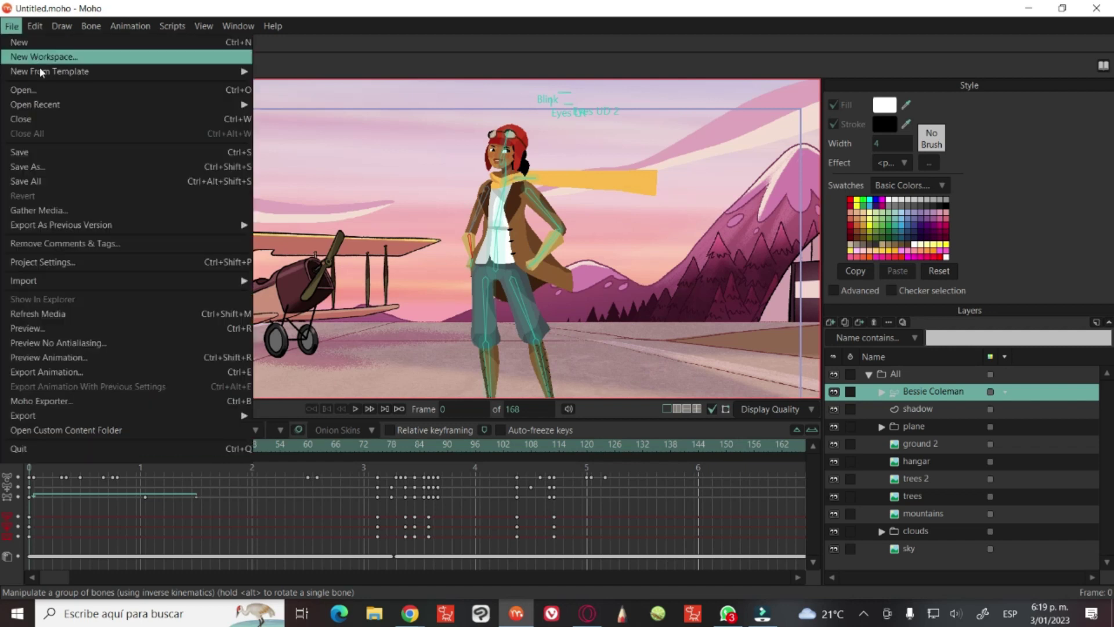
left_click(26, 43)
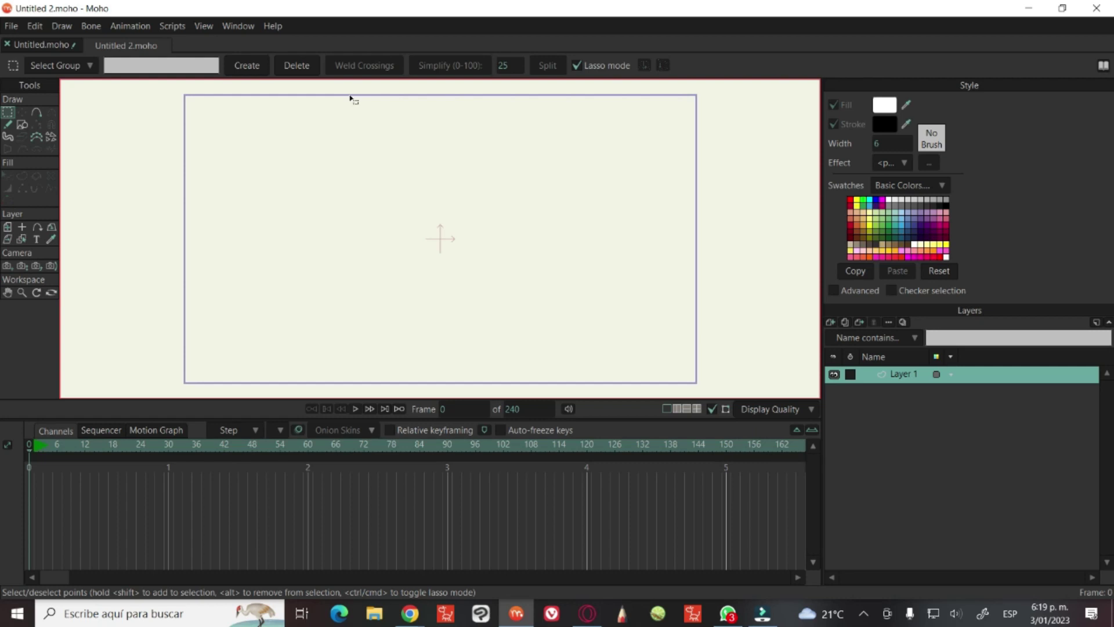
left_click(18, 26)
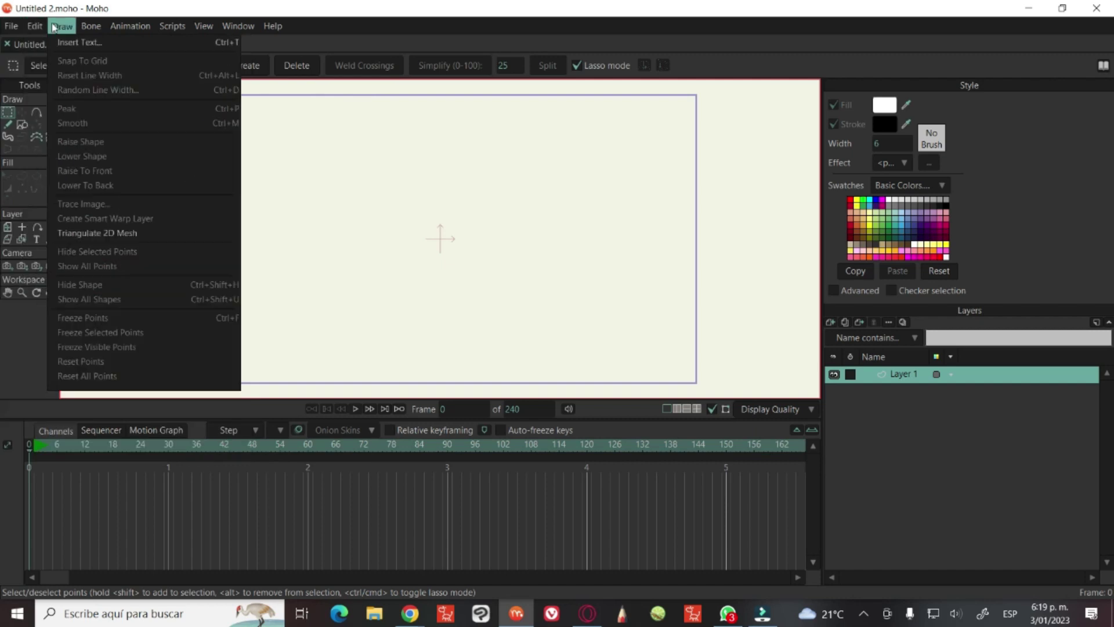
mouse_move(17, 27)
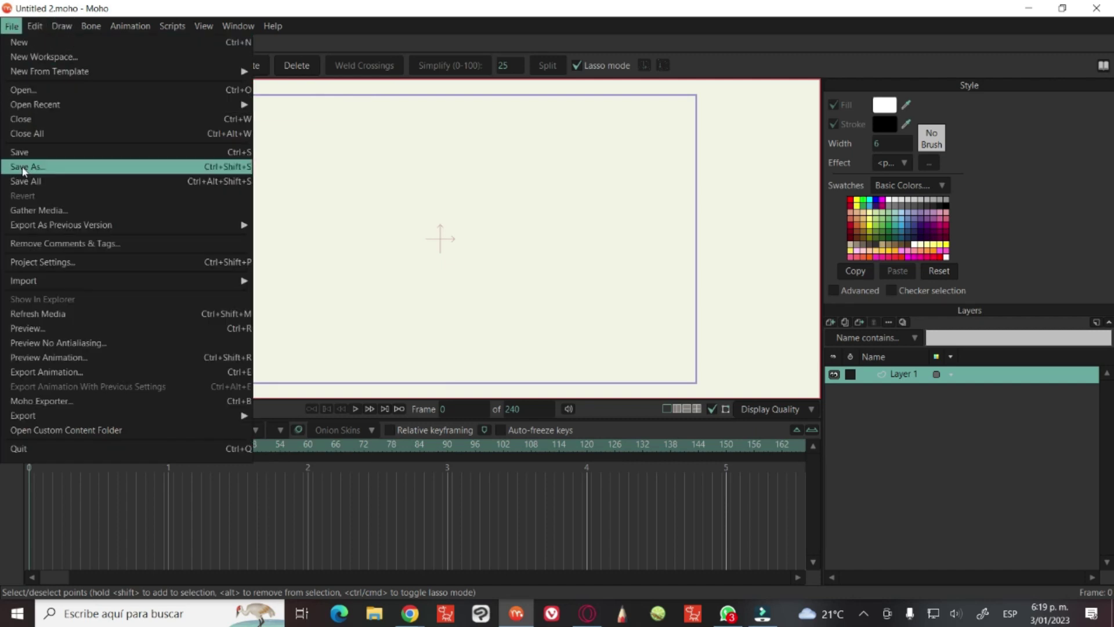
left_click(65, 261)
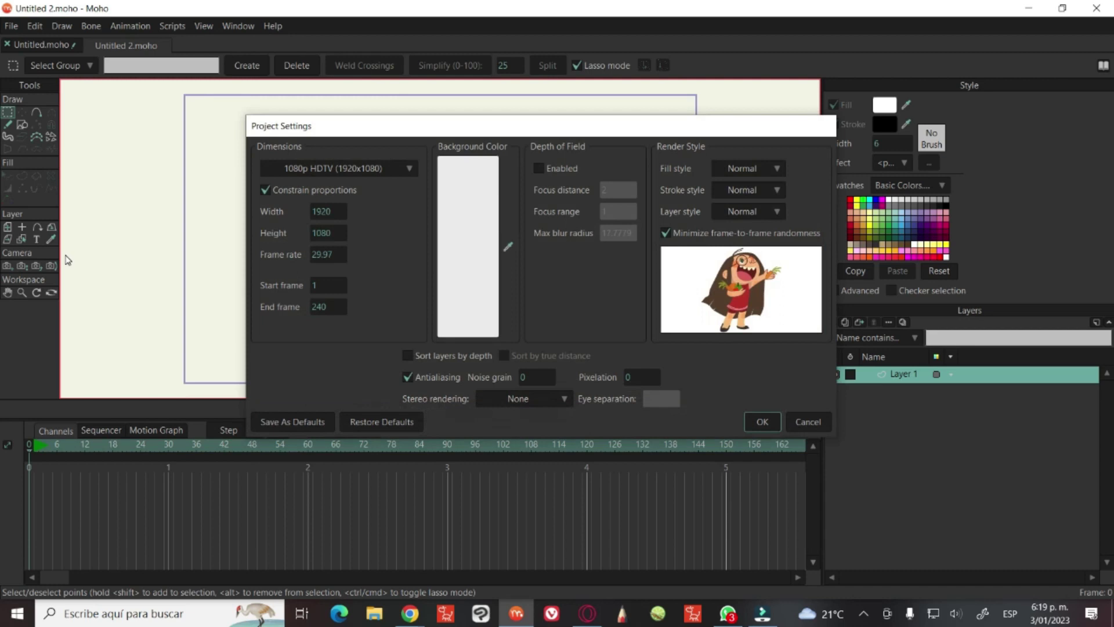
left_click_drag(669, 127, 630, 103)
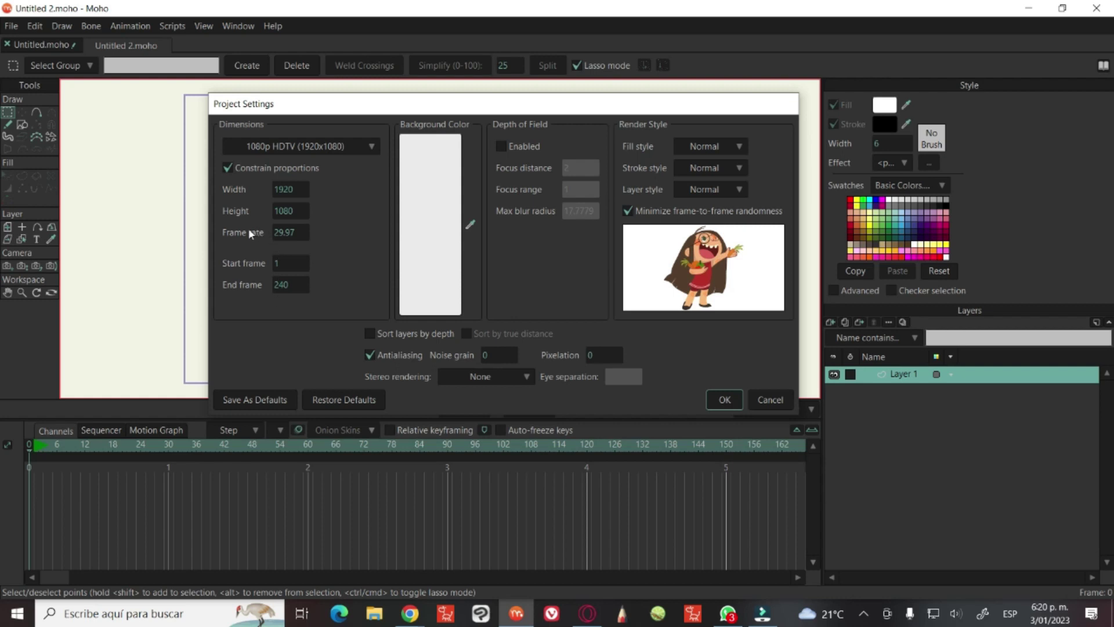
double_click(298, 228)
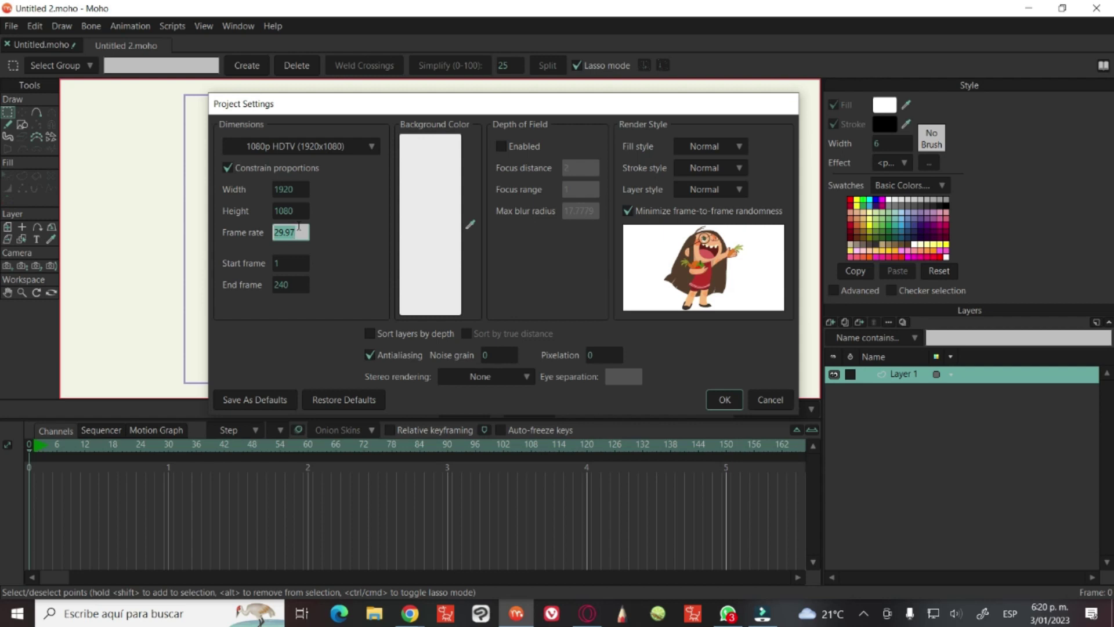
type("24")
left_click(339, 286)
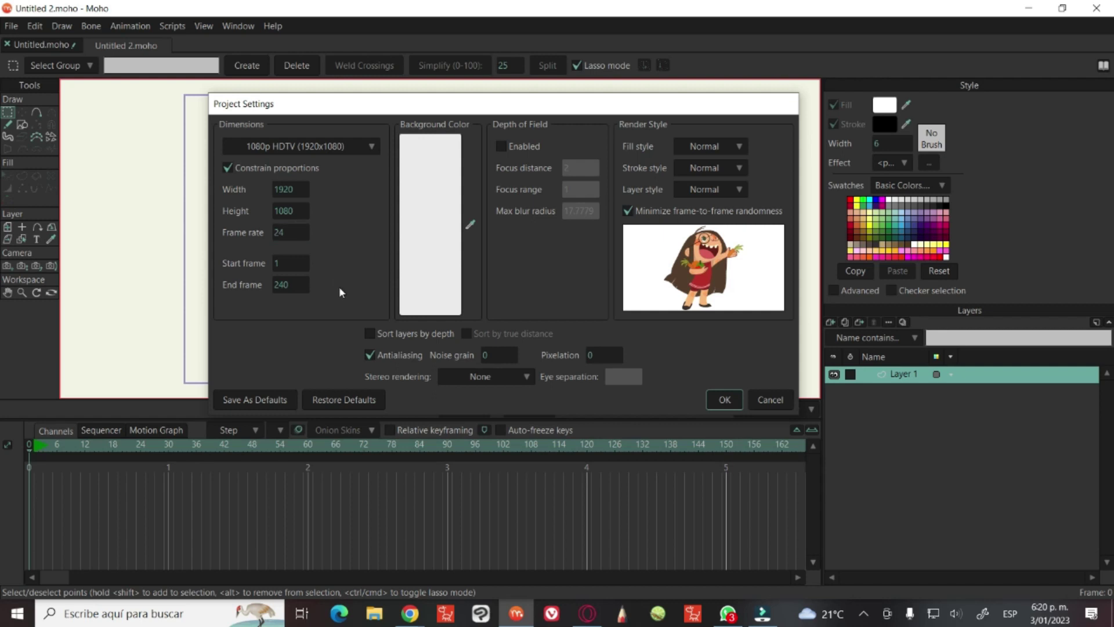
Set the project's frame rate to 29.97
left_click(278, 230)
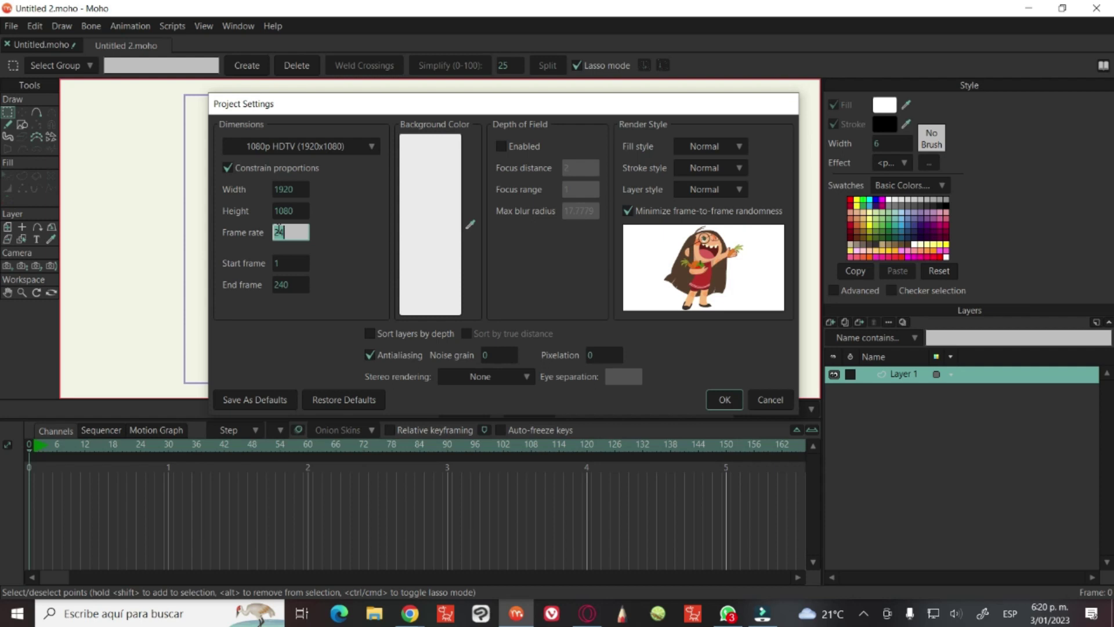
left_click(296, 232)
double_click(290, 230)
type("29.97")
left_click(306, 206)
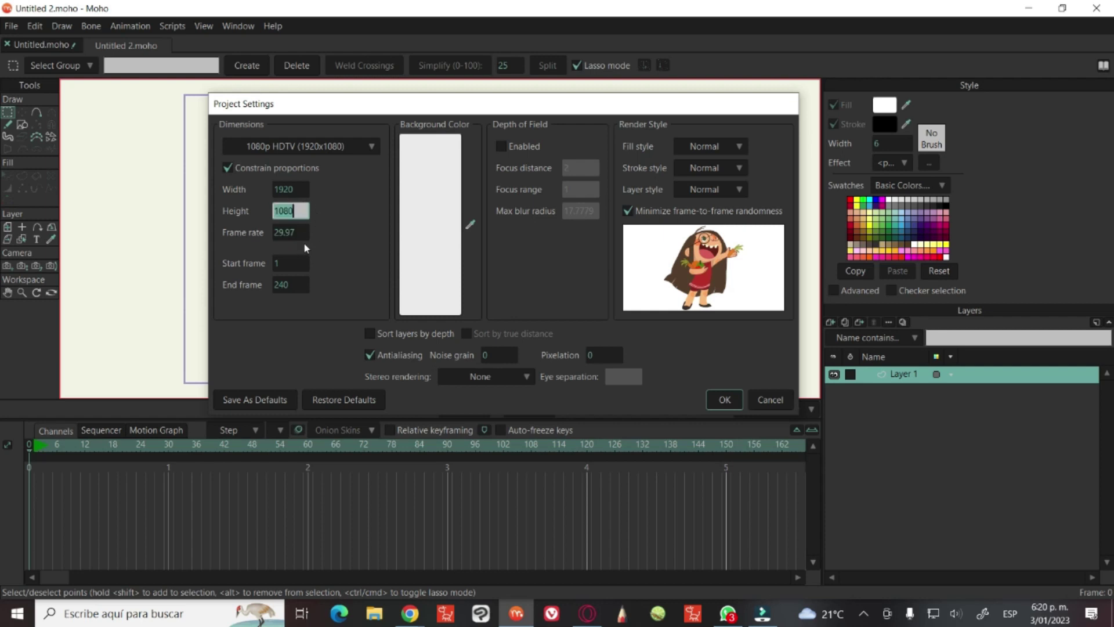
left_click(300, 232)
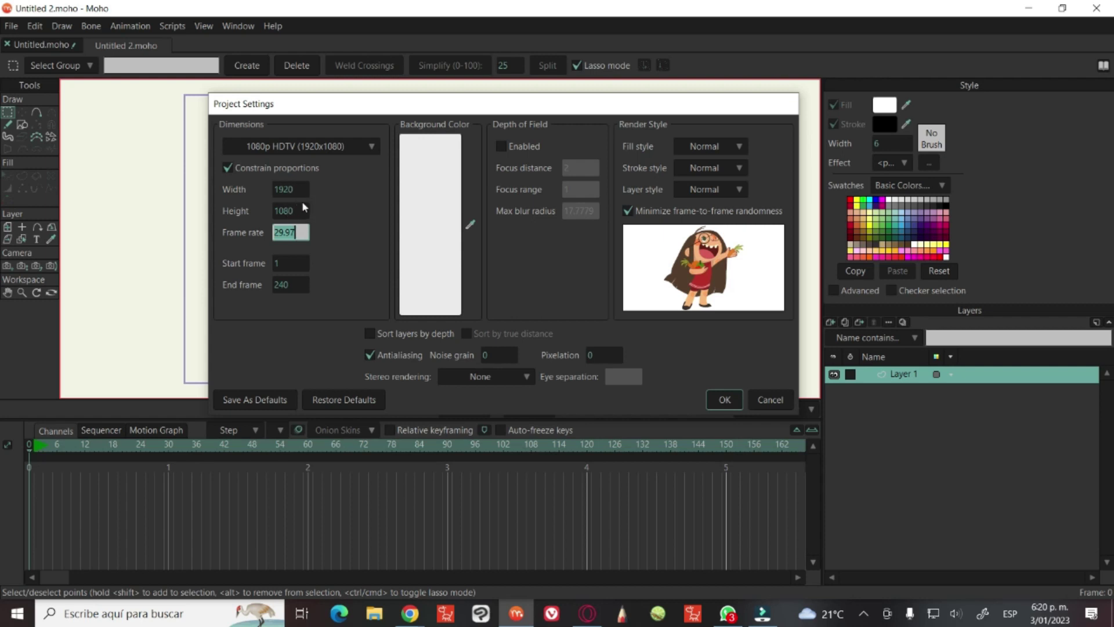
Review the dimension presets, keep 1080p HDTV (1920x1080), and save the project settings as defaults
left_click(357, 145)
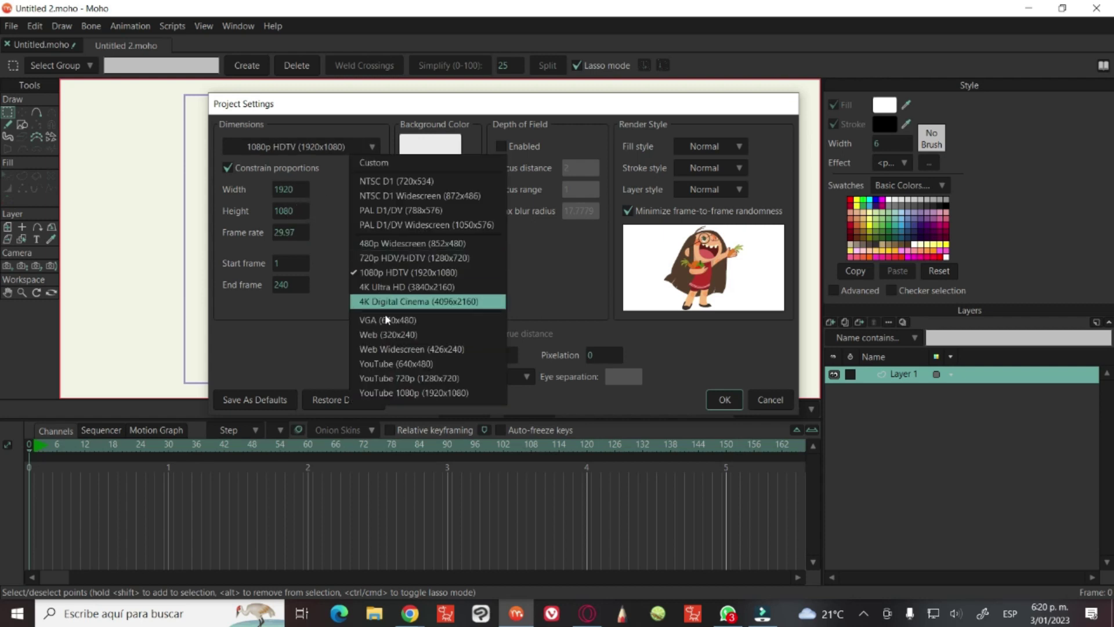
left_click(331, 225)
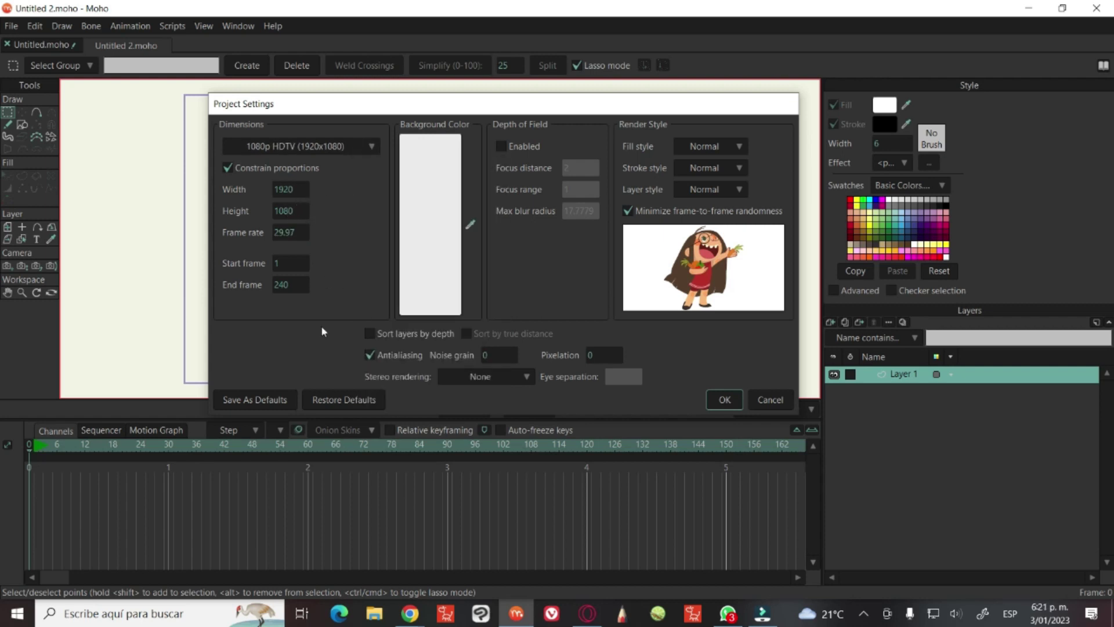
left_click(256, 399)
left_click(724, 401)
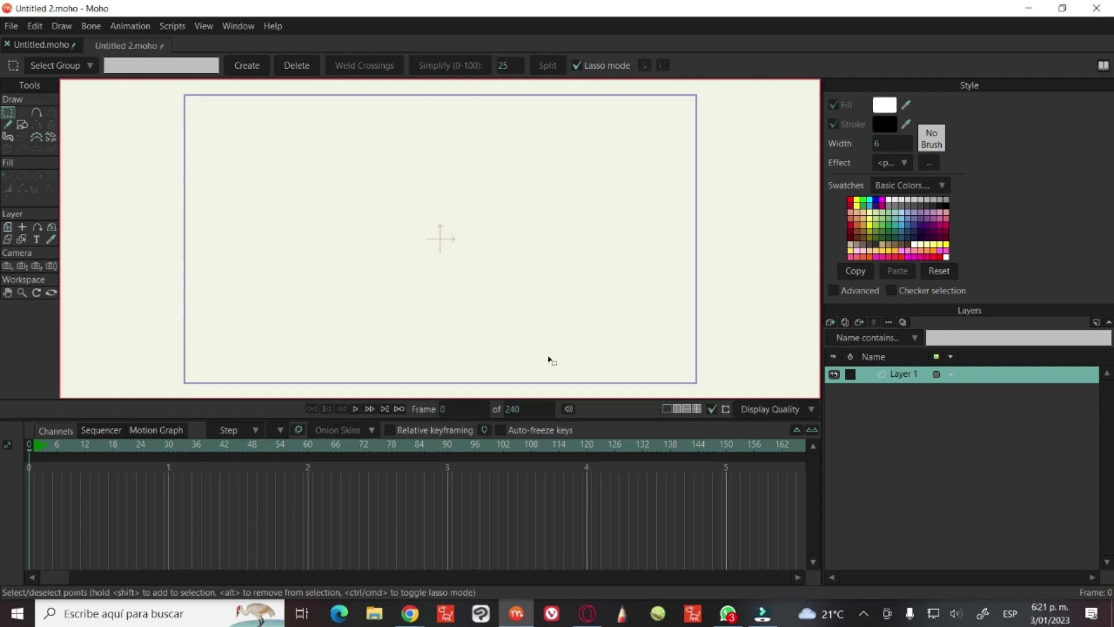
Create another new blank project and apply a frame rate of 24 in its project settings
left_click(12, 27)
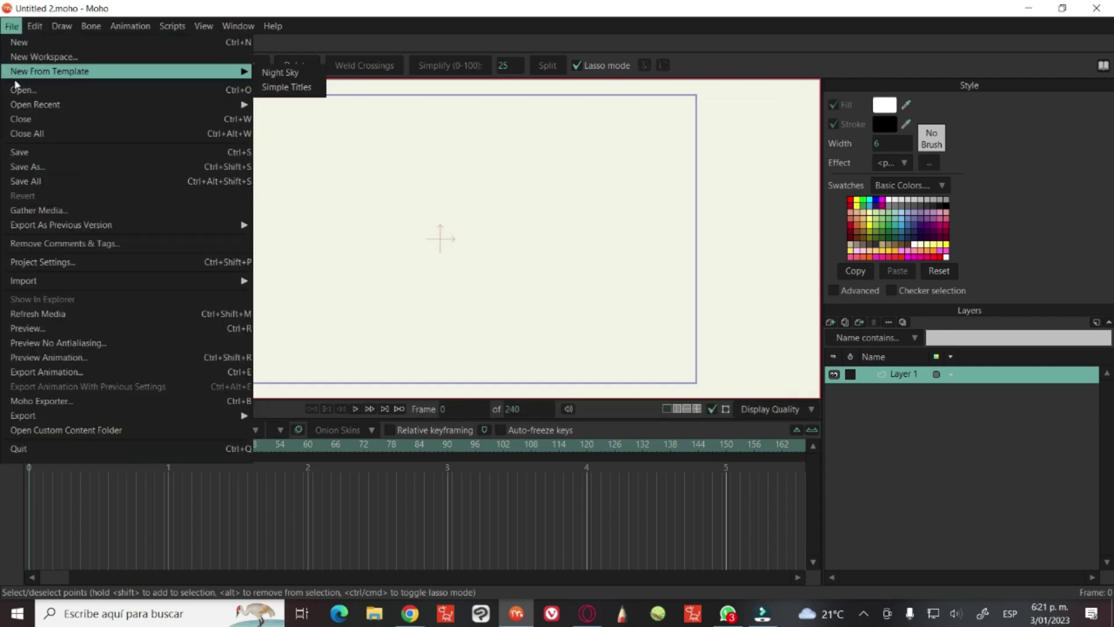
left_click(42, 47)
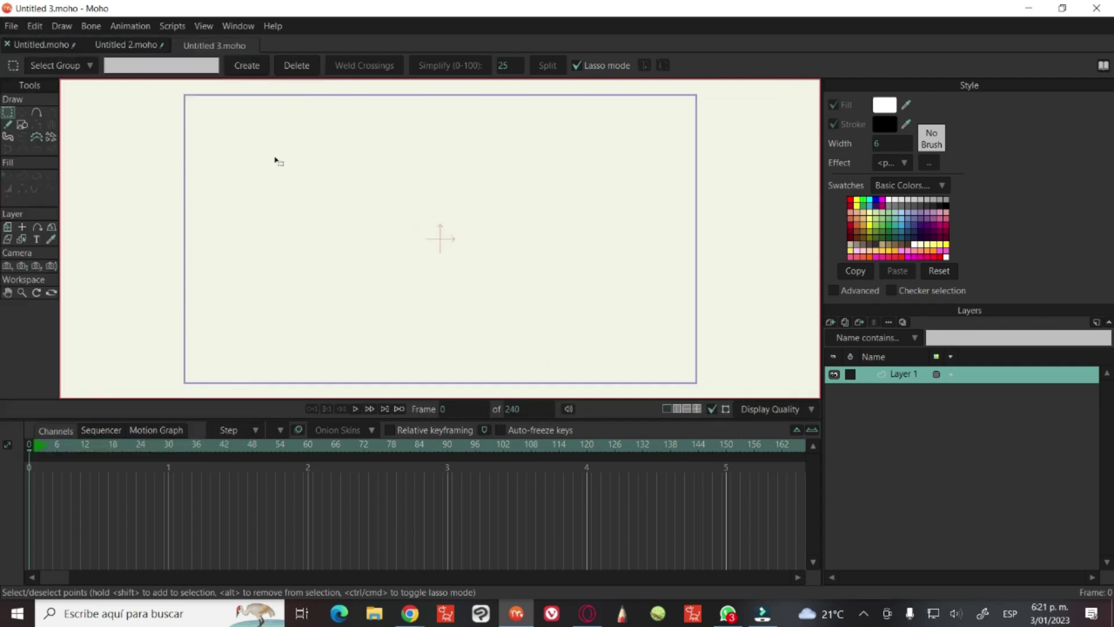
left_click(12, 26)
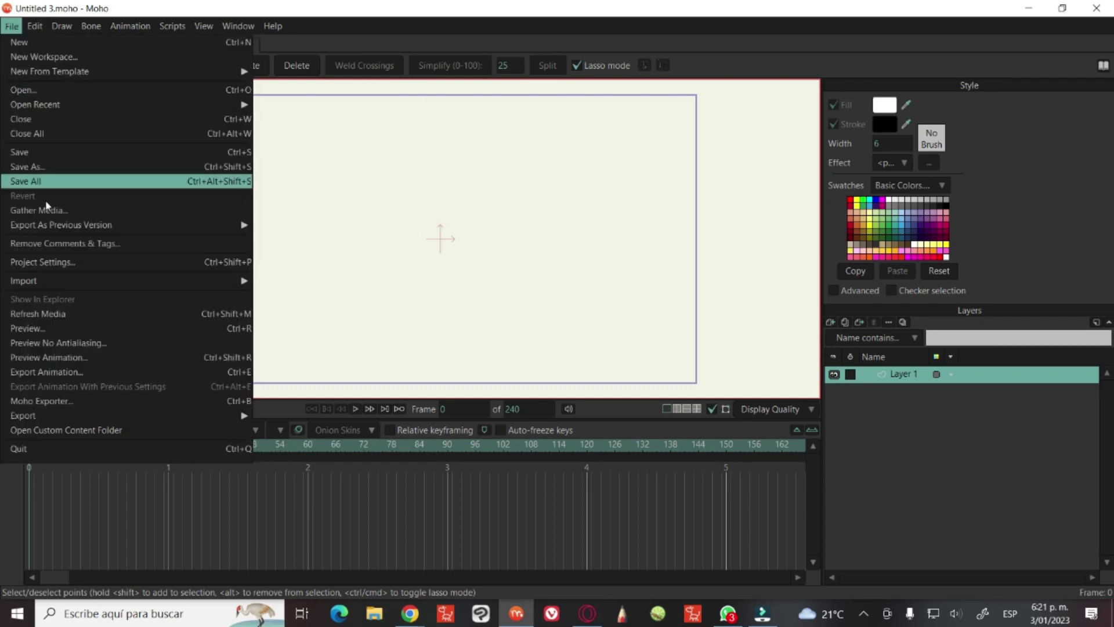
left_click(58, 262)
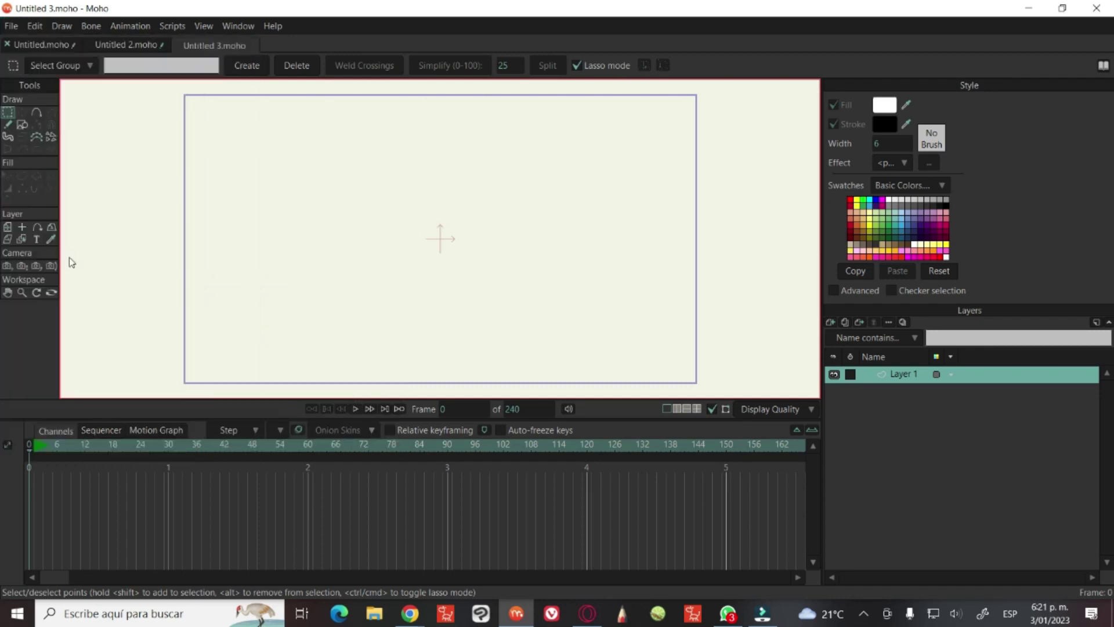
double_click(303, 230)
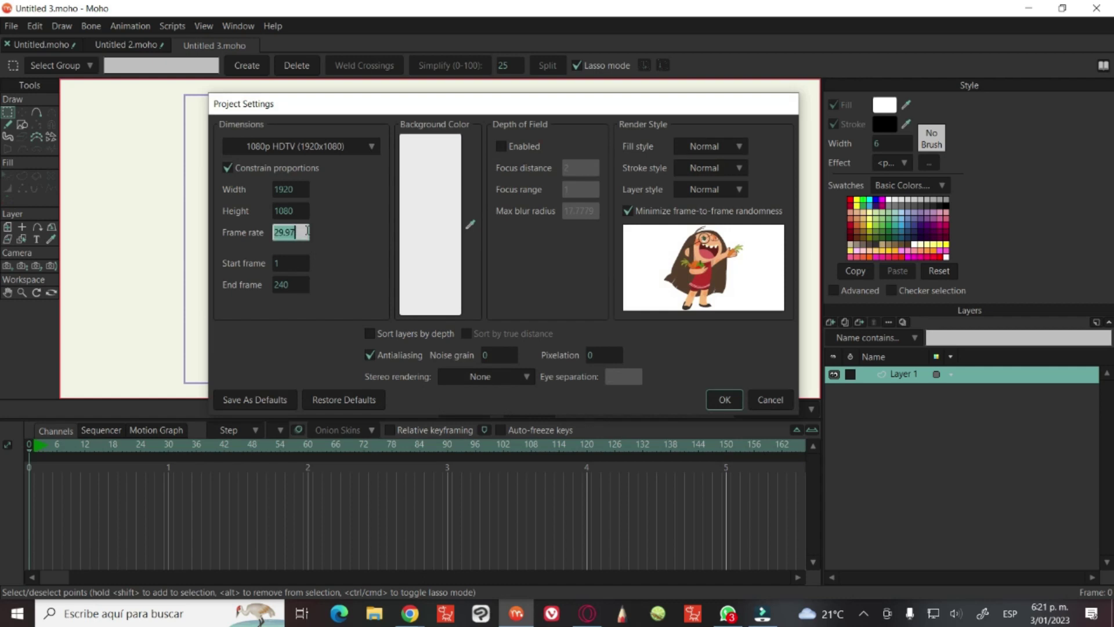
type("24")
left_click(305, 319)
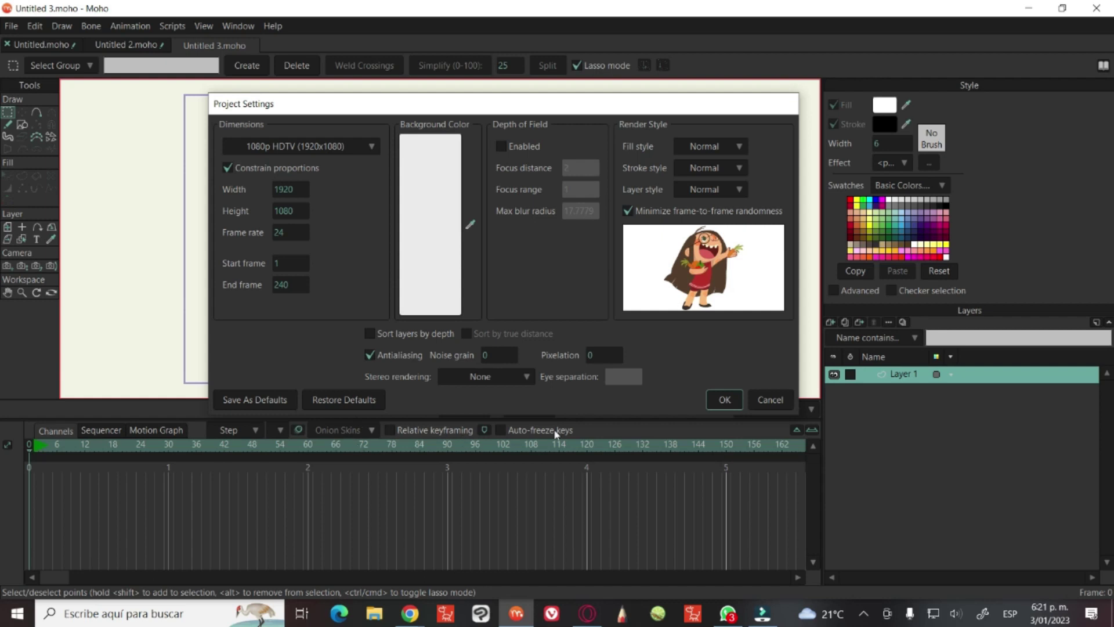
left_click(724, 399)
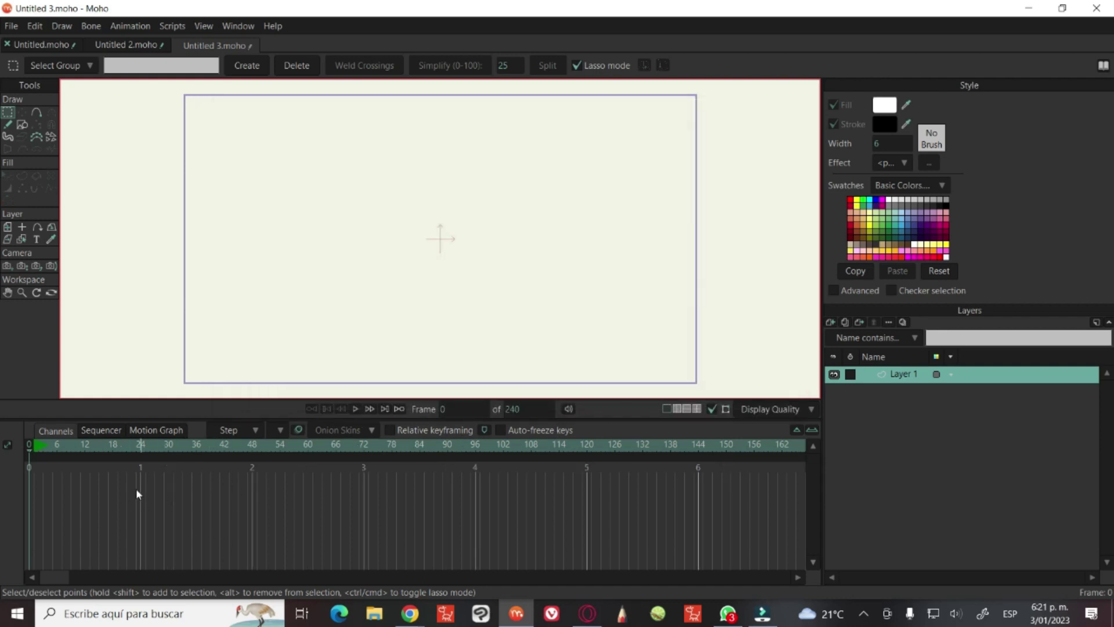
Go to frame 24 on the timeline and re-enter a frame rate of 24 in the project settings
mouse_move(93, 444)
left_mouse_down()
mouse_move(182, 445)
mouse_move(94, 445)
left_mouse_up()
left_click(141, 473)
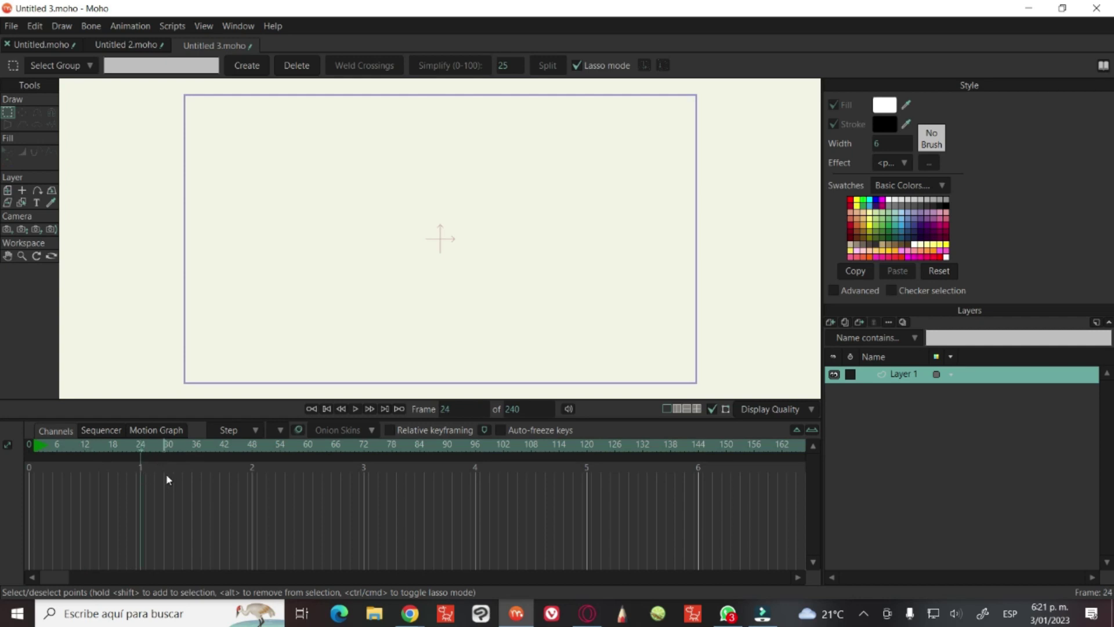
left_click(12, 26)
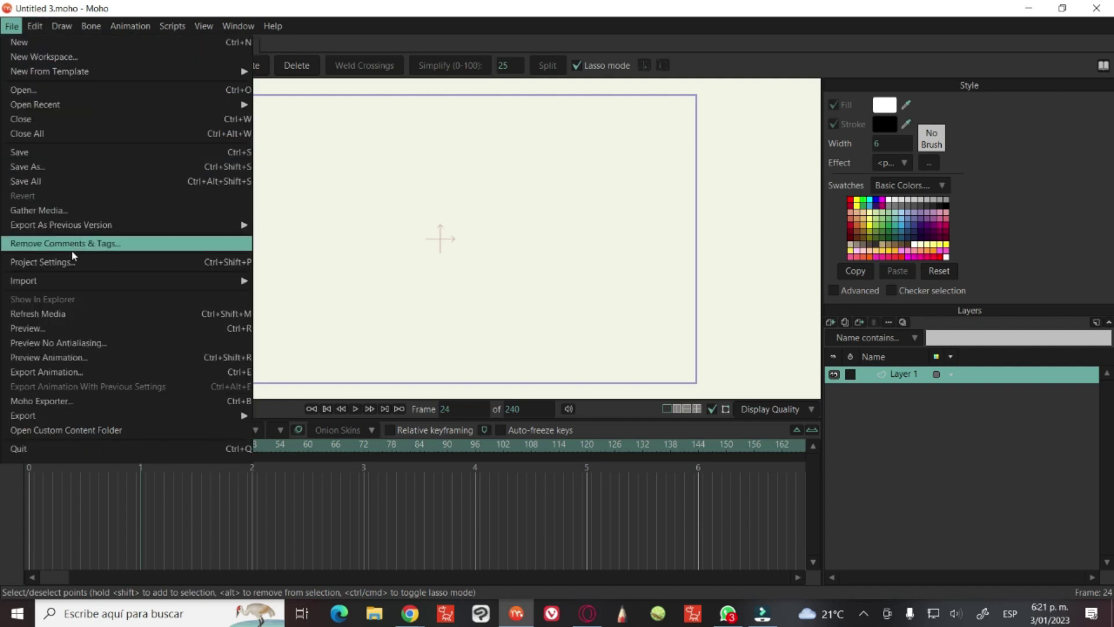
left_click(52, 262)
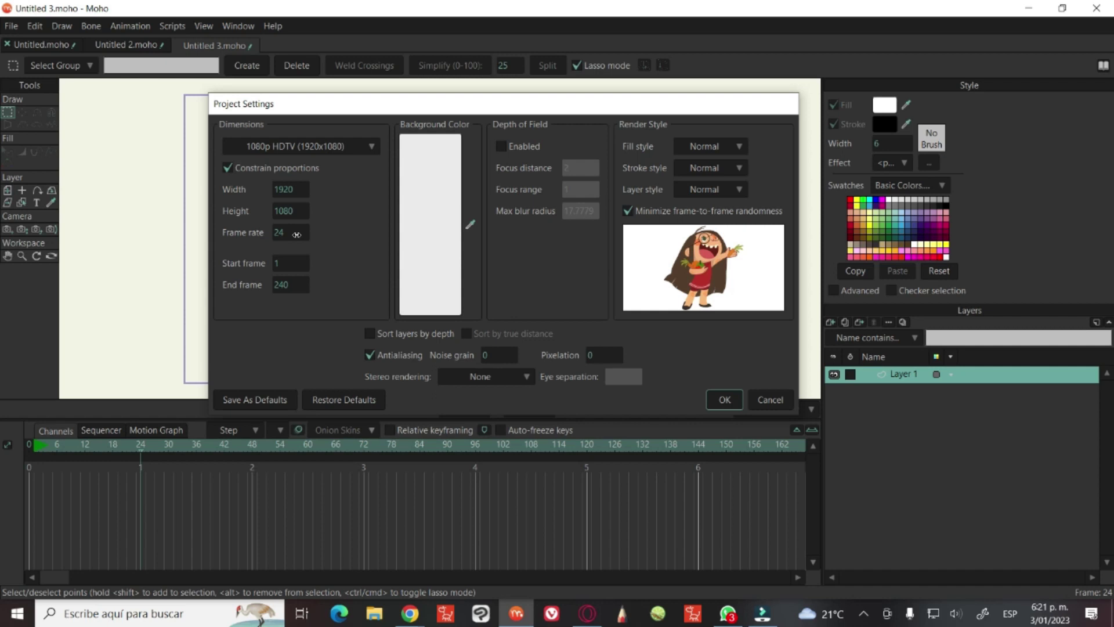
left_click(297, 232)
double_click(296, 231)
type("24")
key("Return")
left_click(732, 401)
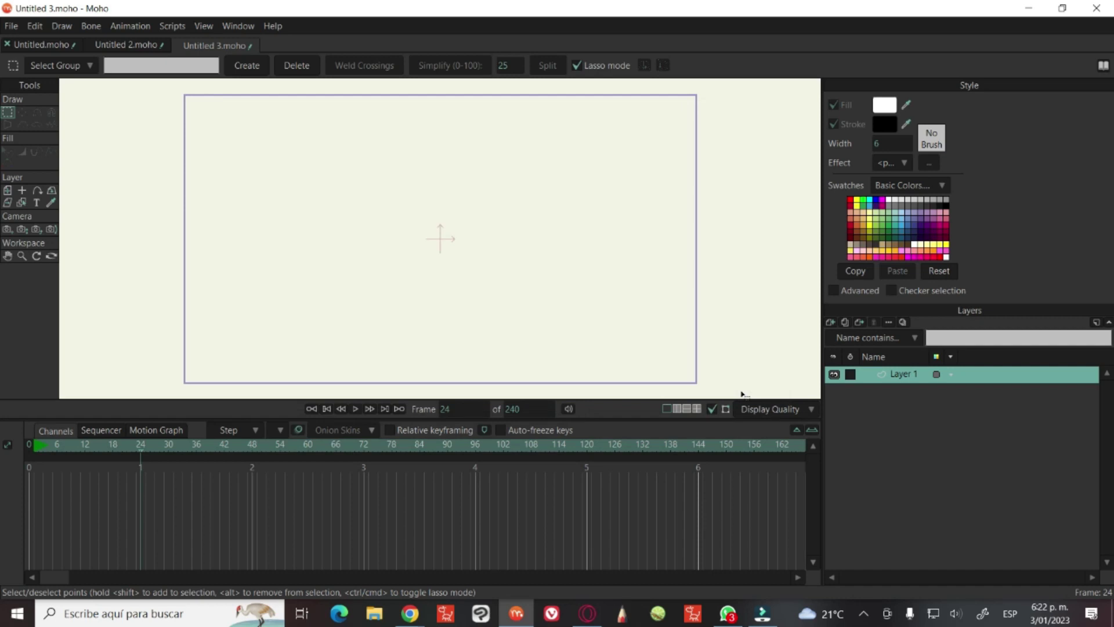
left_click(11, 25)
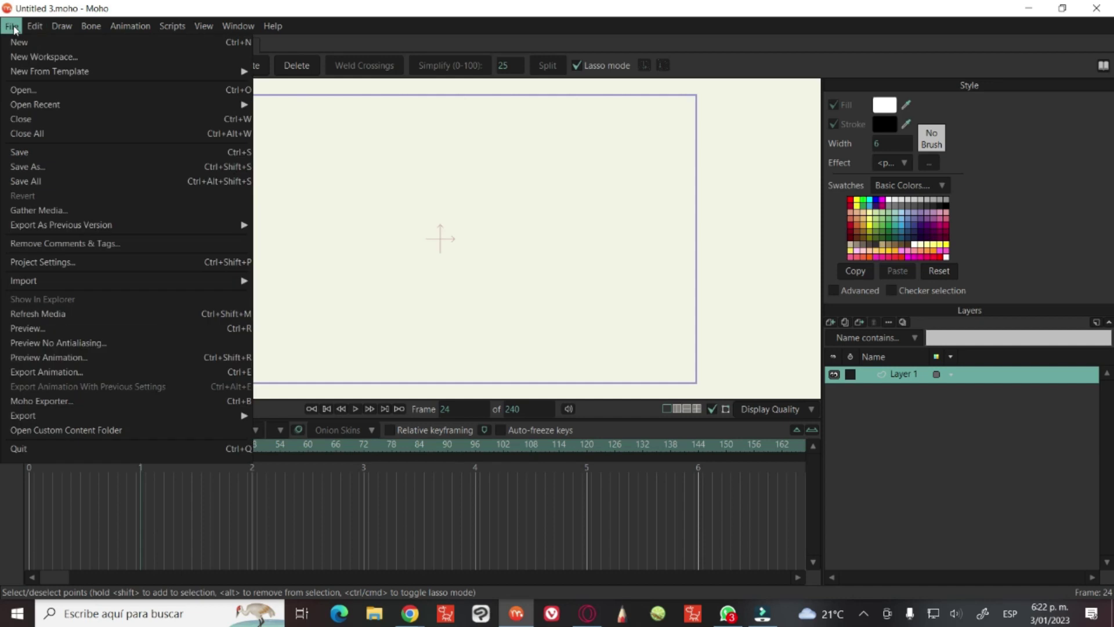
left_click(35, 27)
left_click(87, 28)
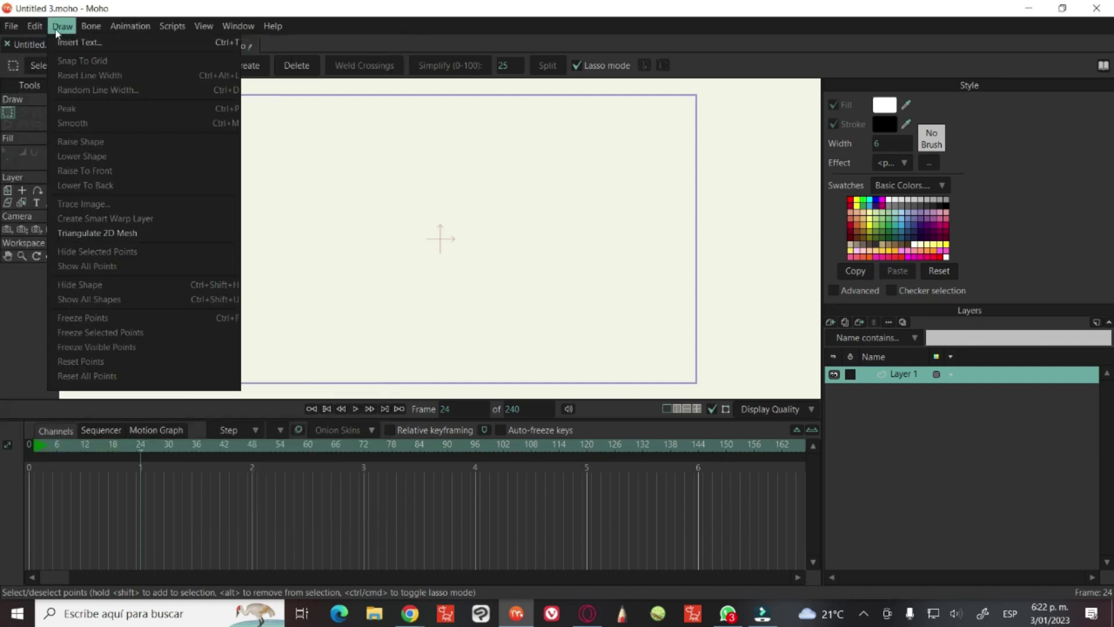
left_click(22, 26)
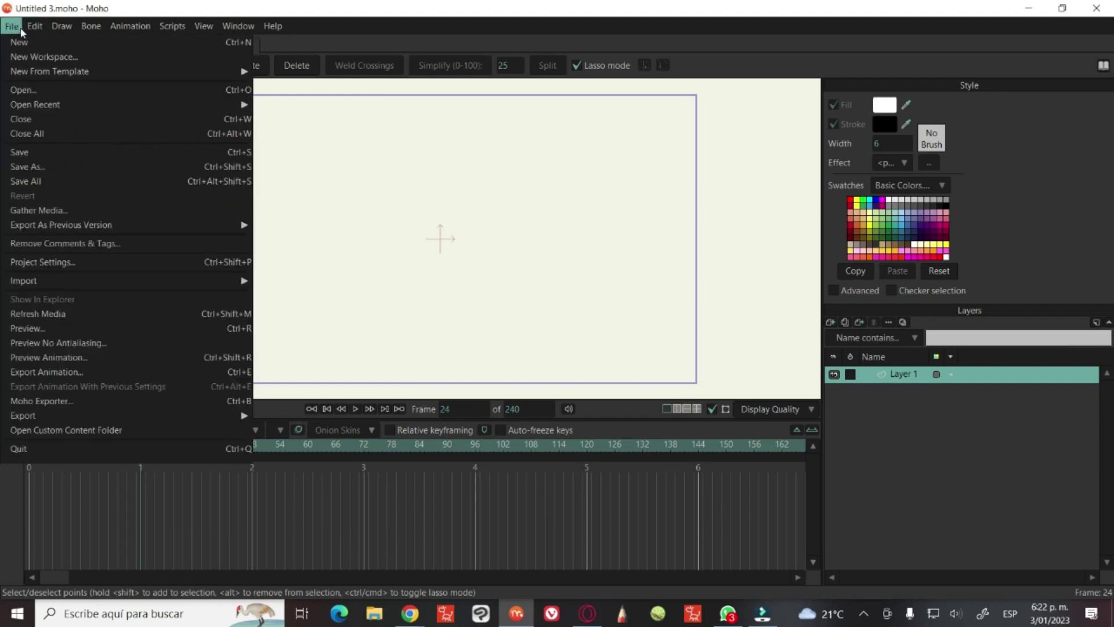
left_click(22, 27)
left_click(18, 26)
mouse_move(95, 24)
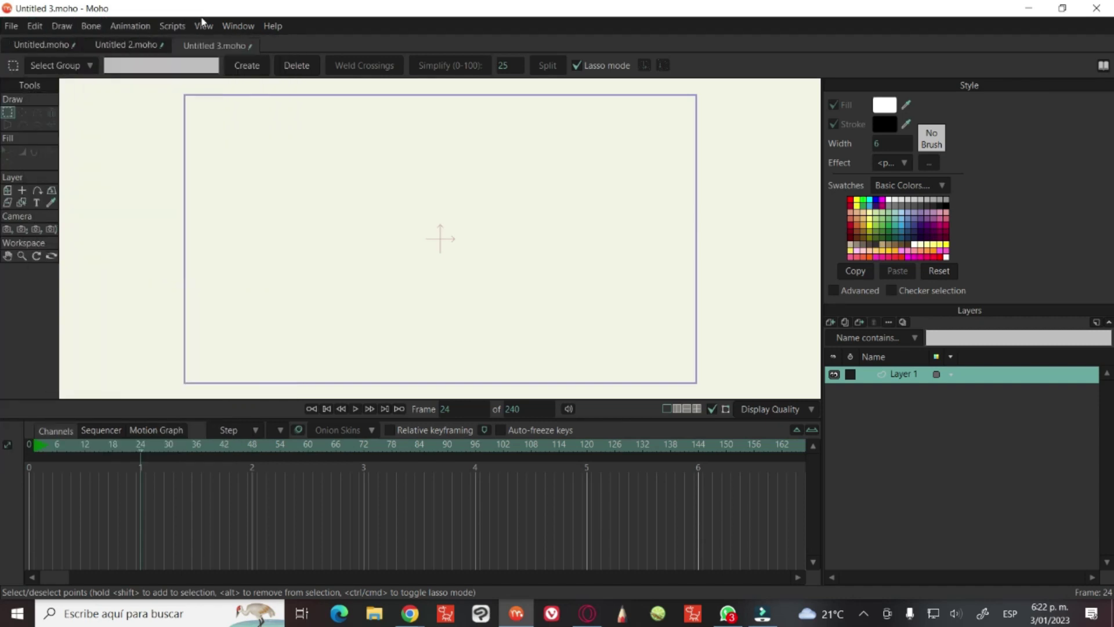
mouse_move(158, 20)
mouse_move(35, 25)
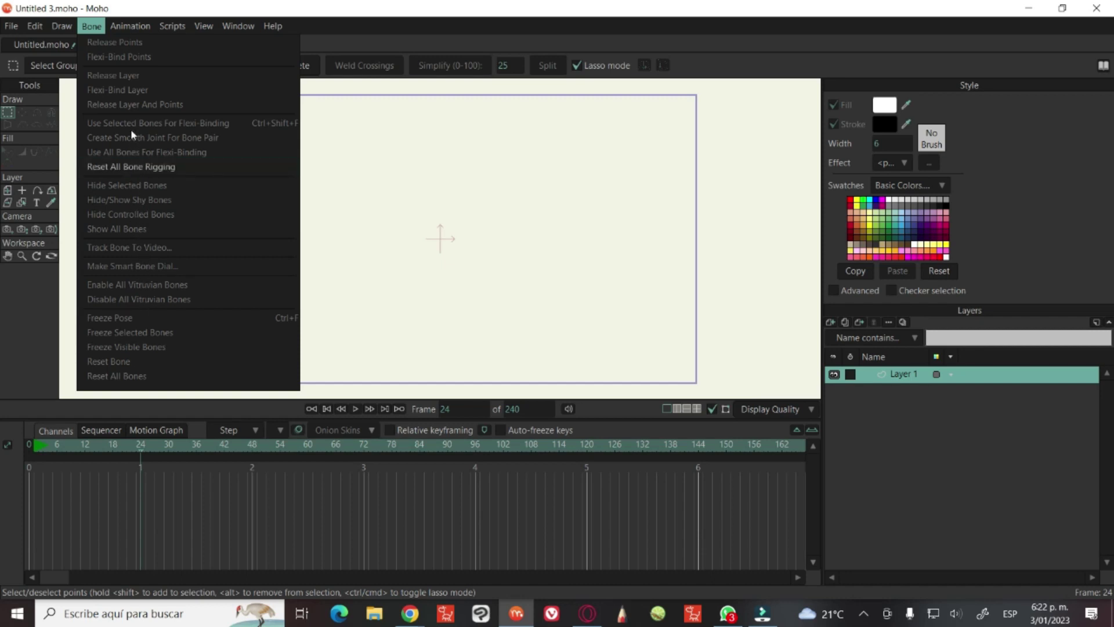
left_click(902, 461)
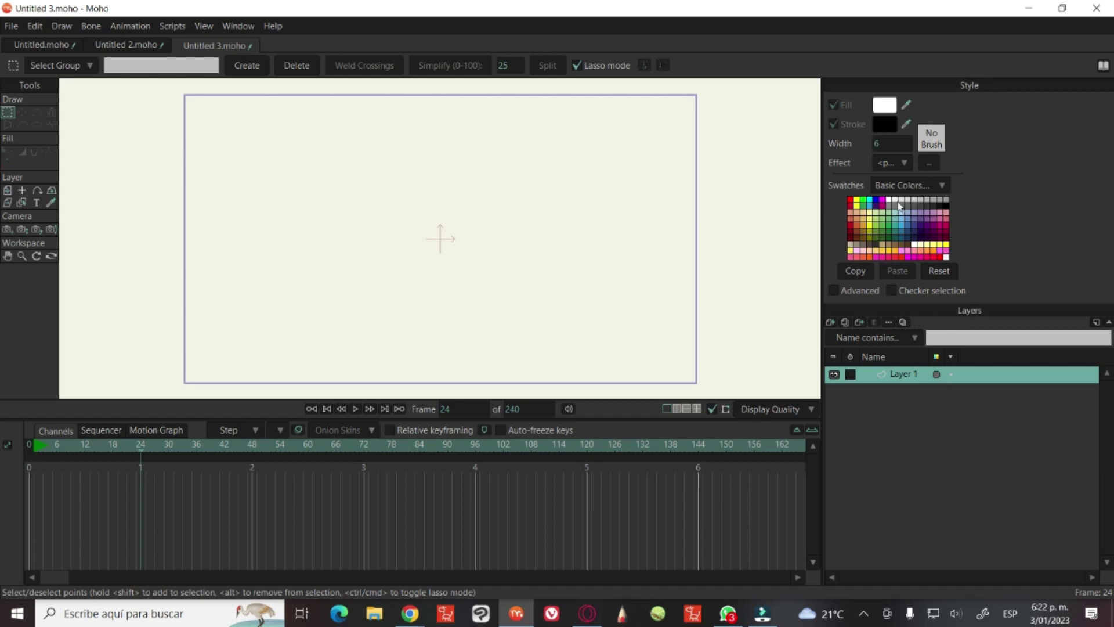
Return the timeline to frame 0
left_click_drag(274, 455, 30, 452)
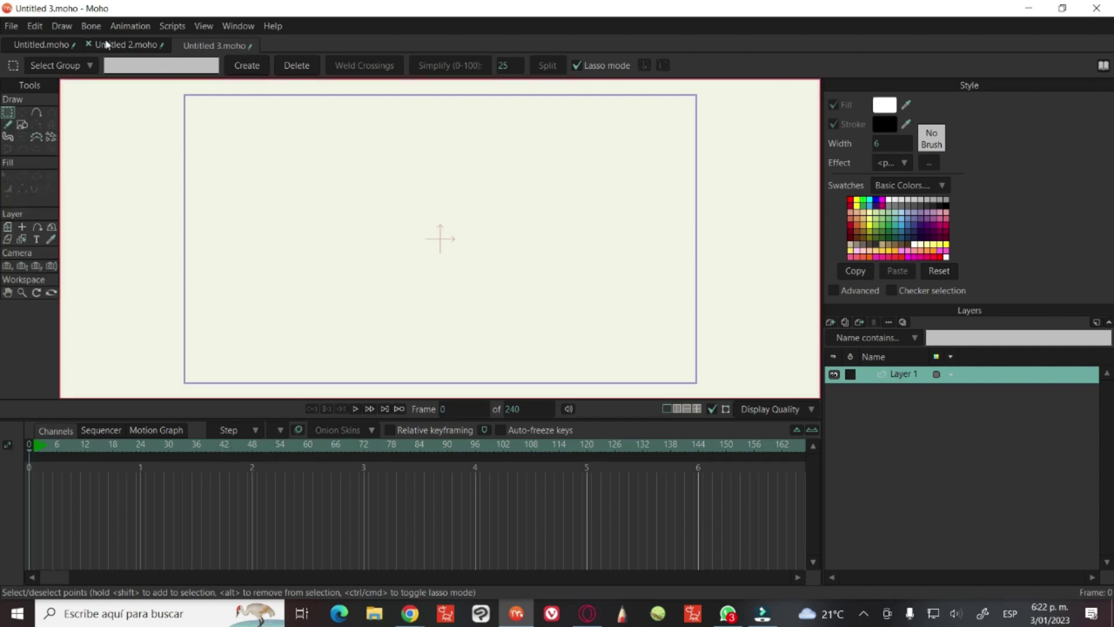
left_click(133, 30)
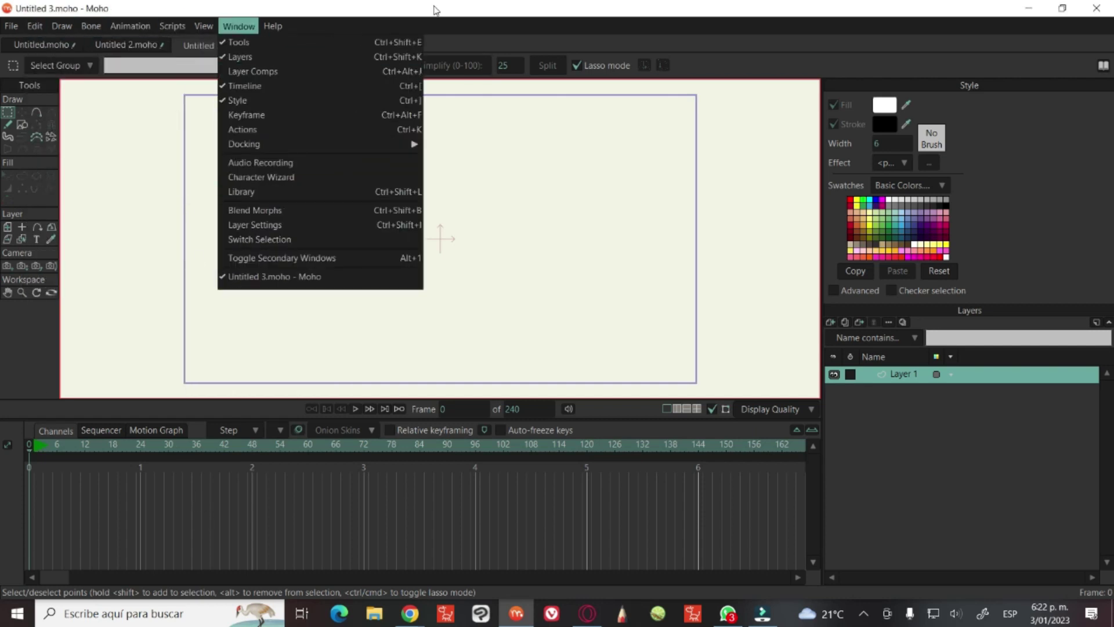
mouse_move(273, 25)
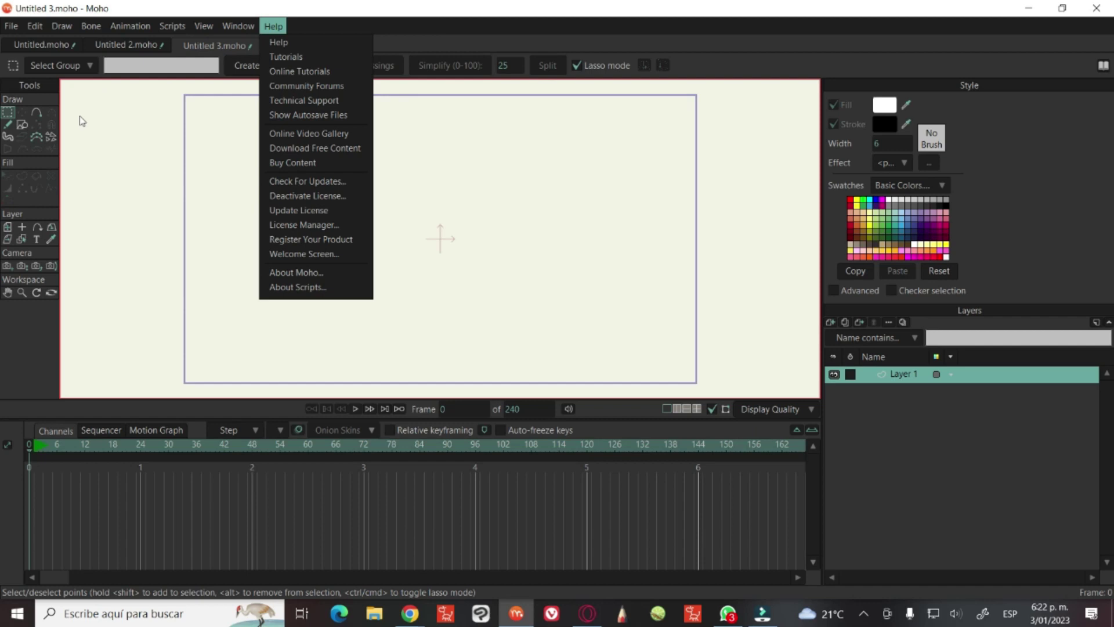
left_click(32, 85)
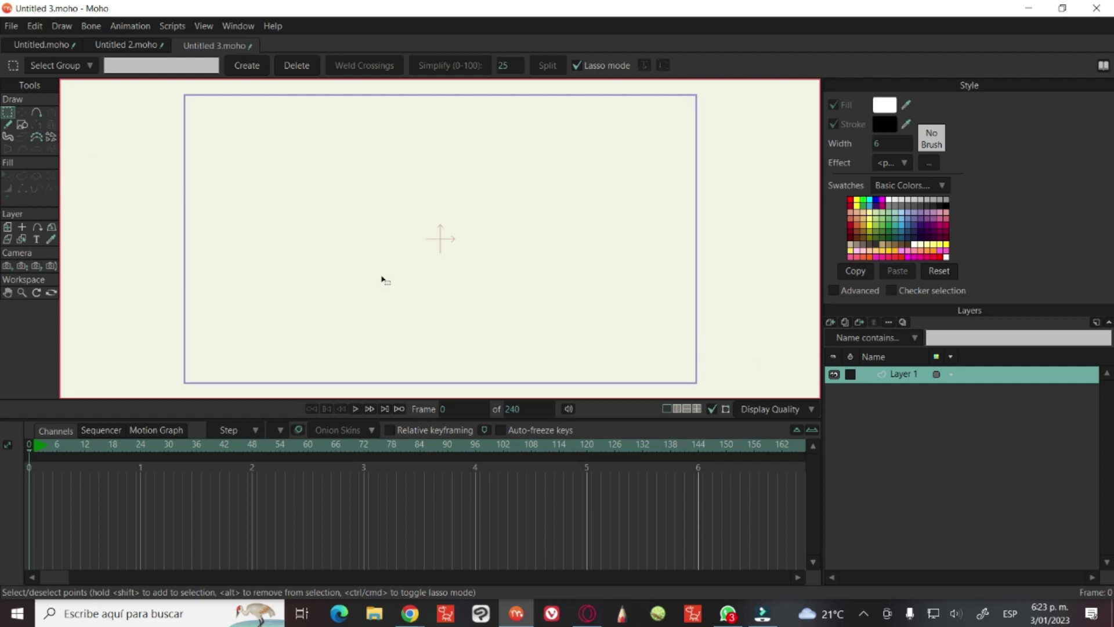
double_click(904, 372)
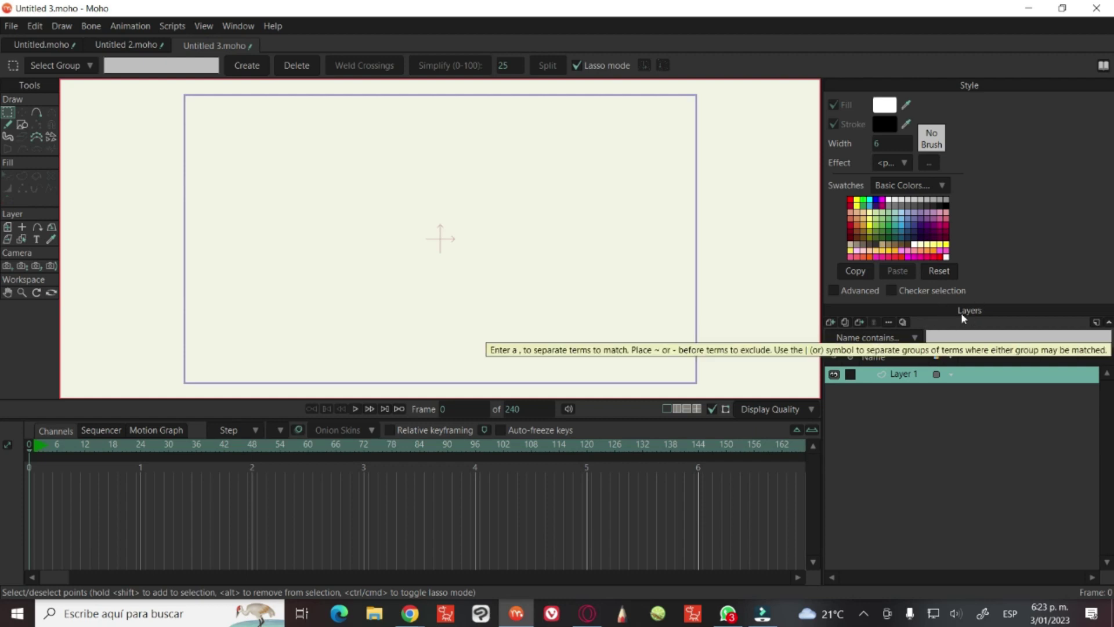
Add a new vector layer above Layer 1 and name it circulo
left_click(830, 320)
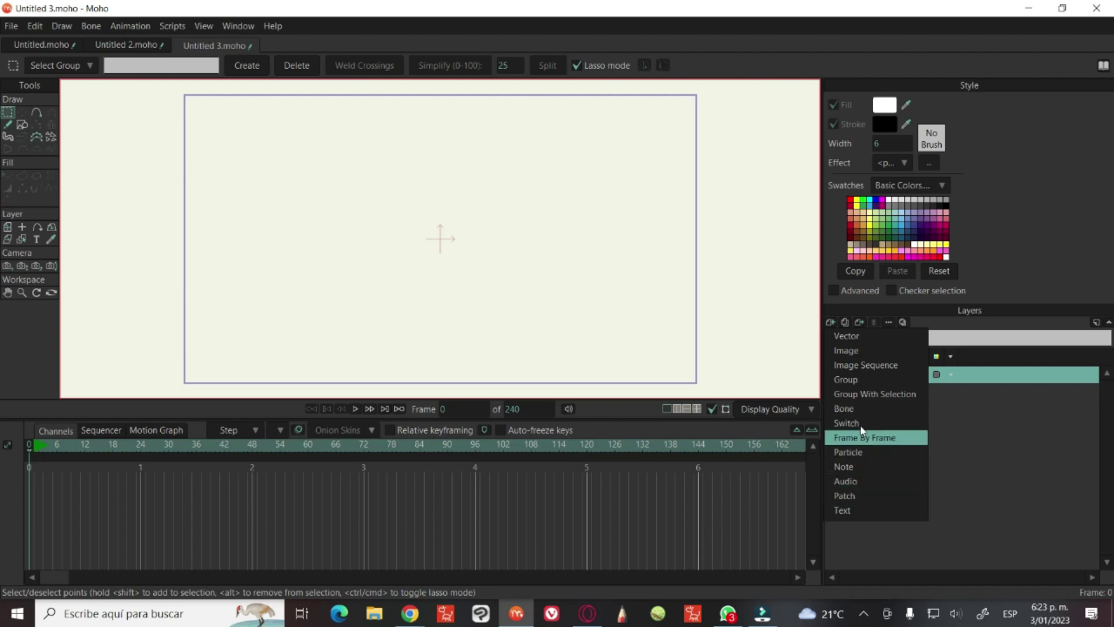
left_click(861, 336)
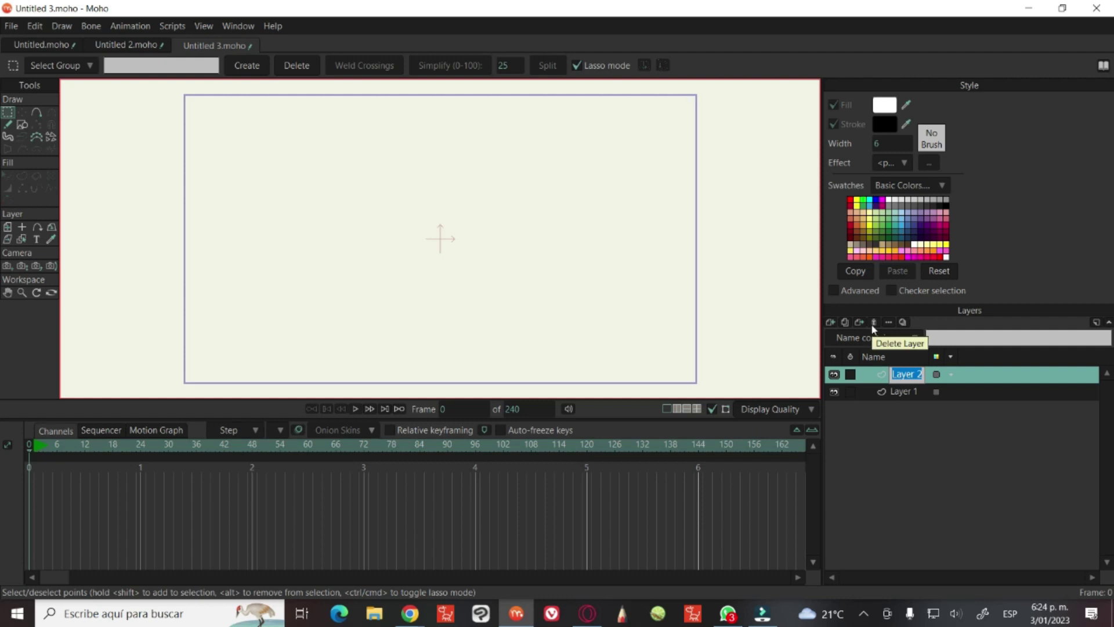
type("c")
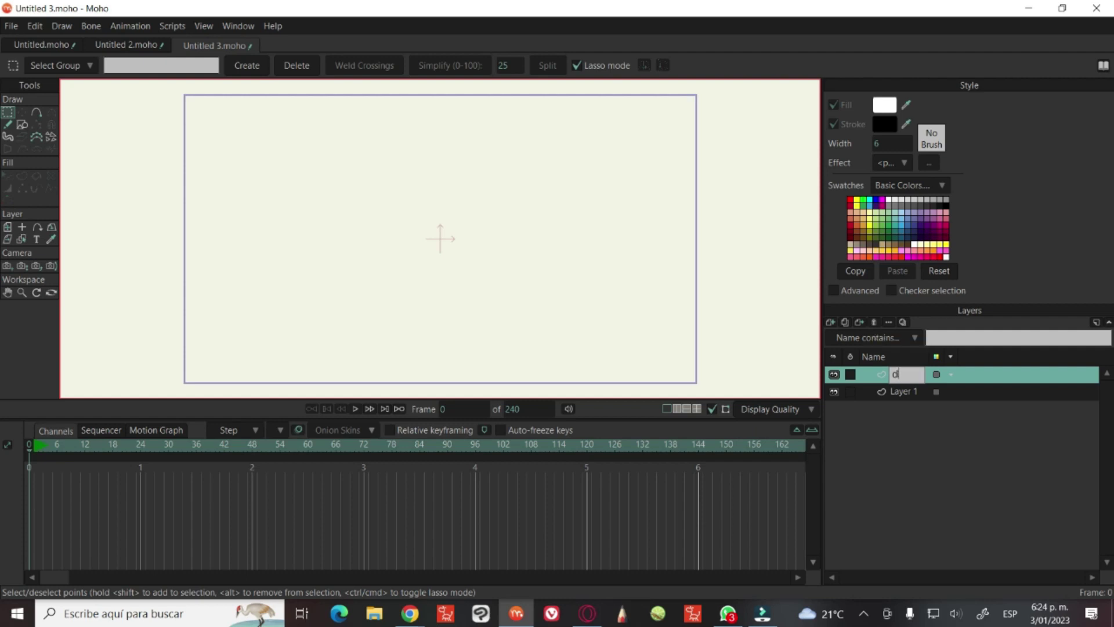
type("irculo")
key("Return")
left_click(830, 323)
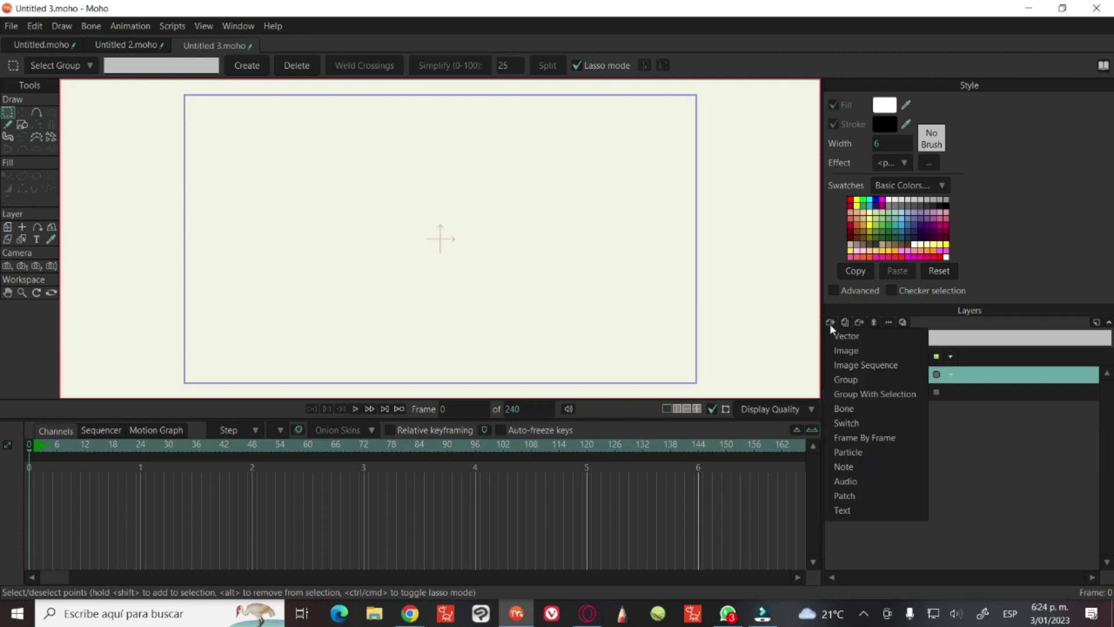
left_click(965, 430)
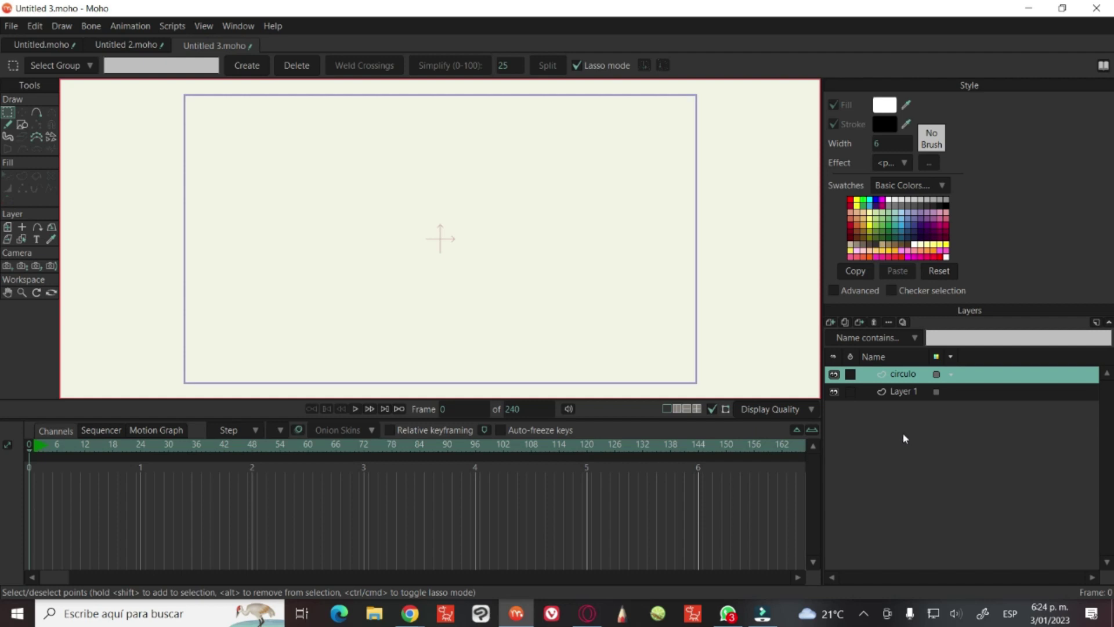
Examine the vector character up close in the Untitled.moho project and return to the Untitled 3.moho project
left_click(40, 44)
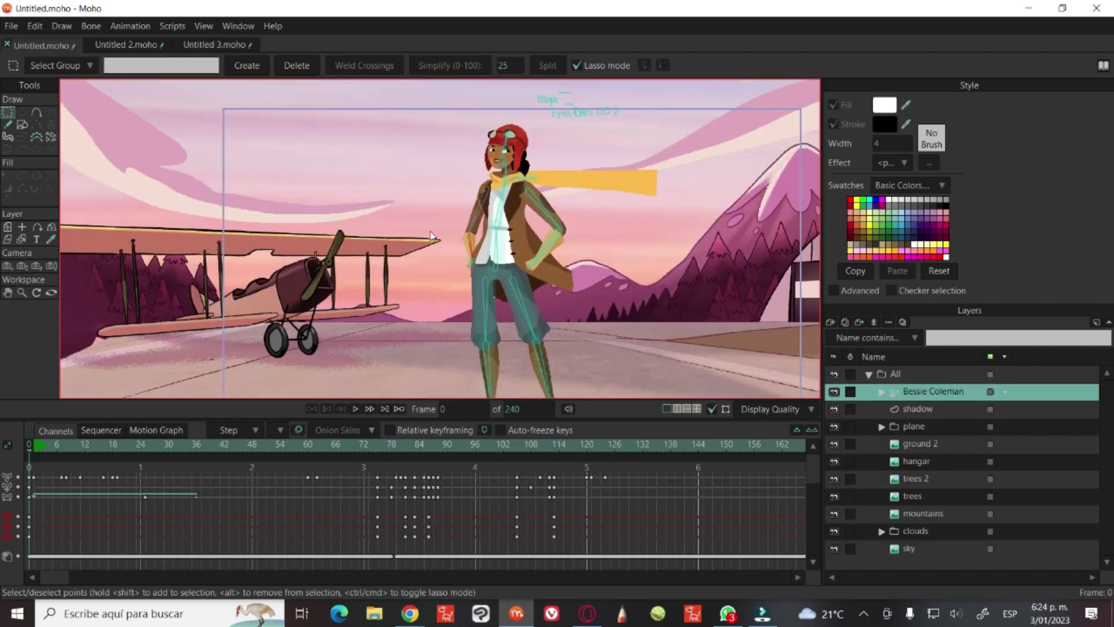
scroll(546, 208, "up", 3)
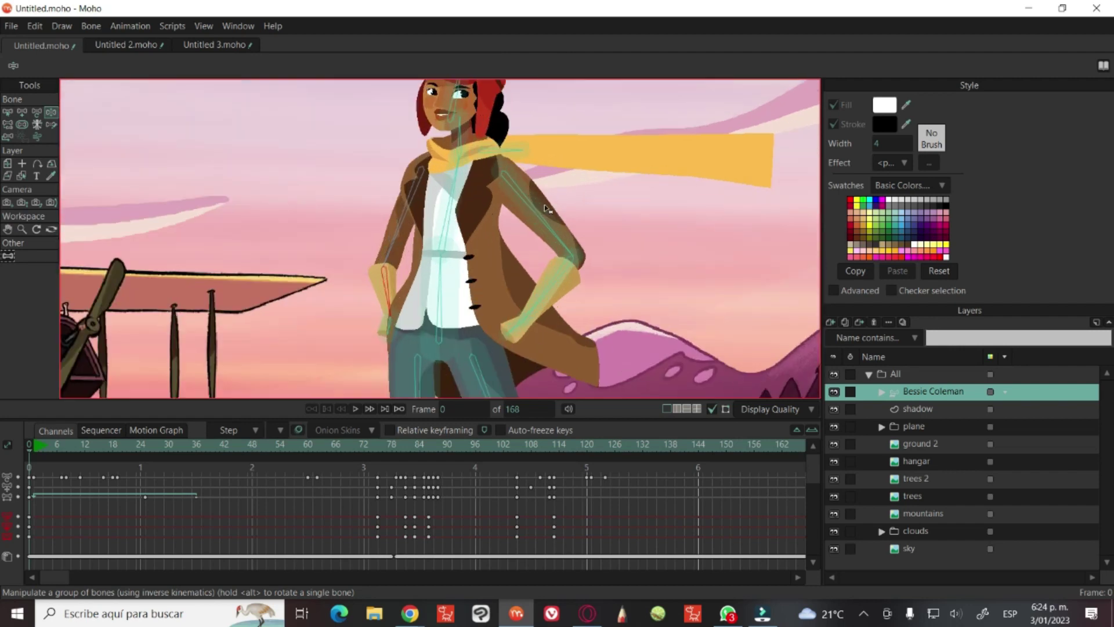
scroll(544, 204, "up", 5)
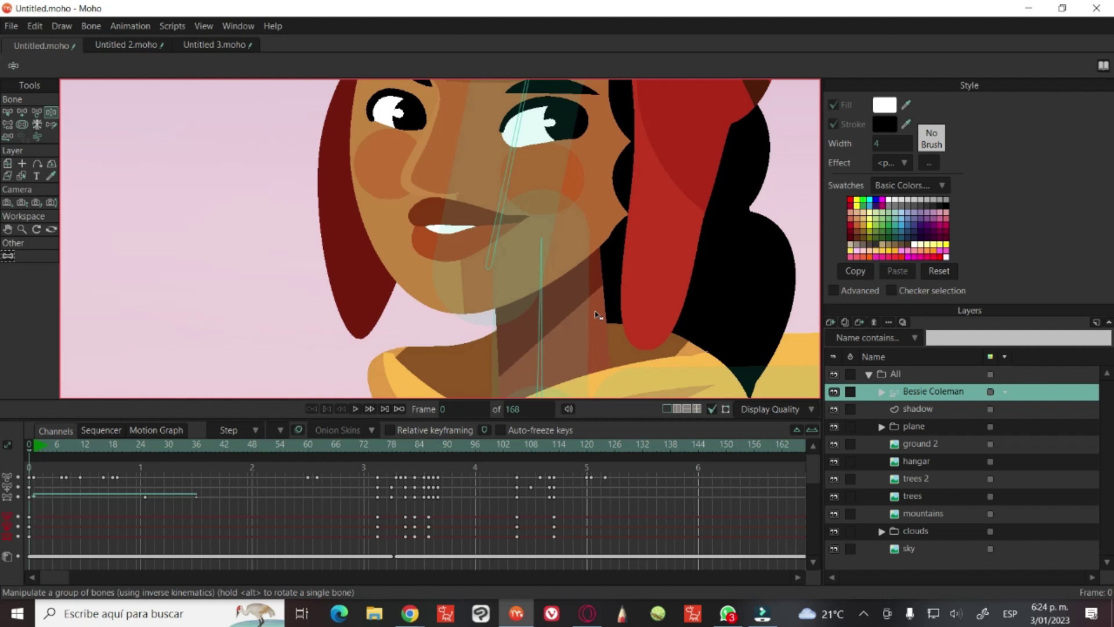
scroll(592, 254, "up", 8)
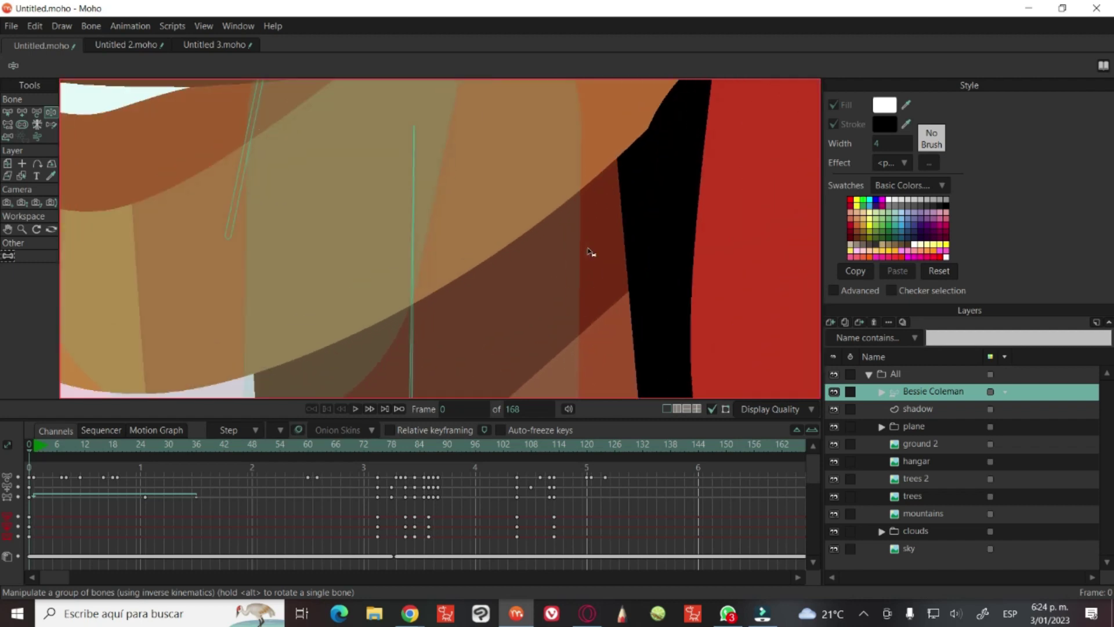
scroll(589, 251, "down", 8)
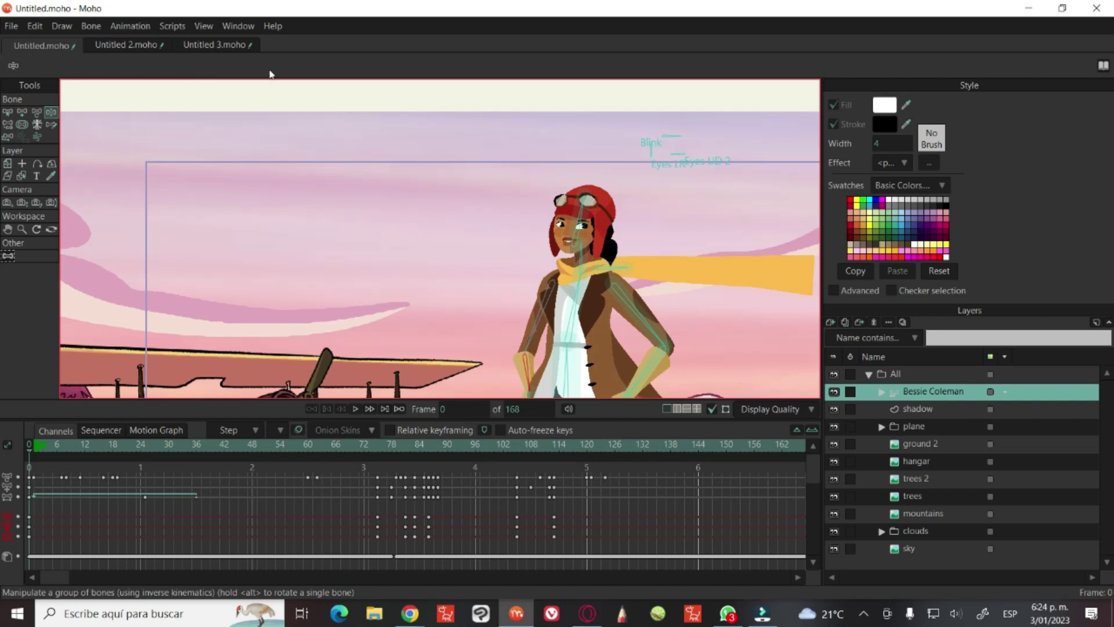
left_click(221, 48)
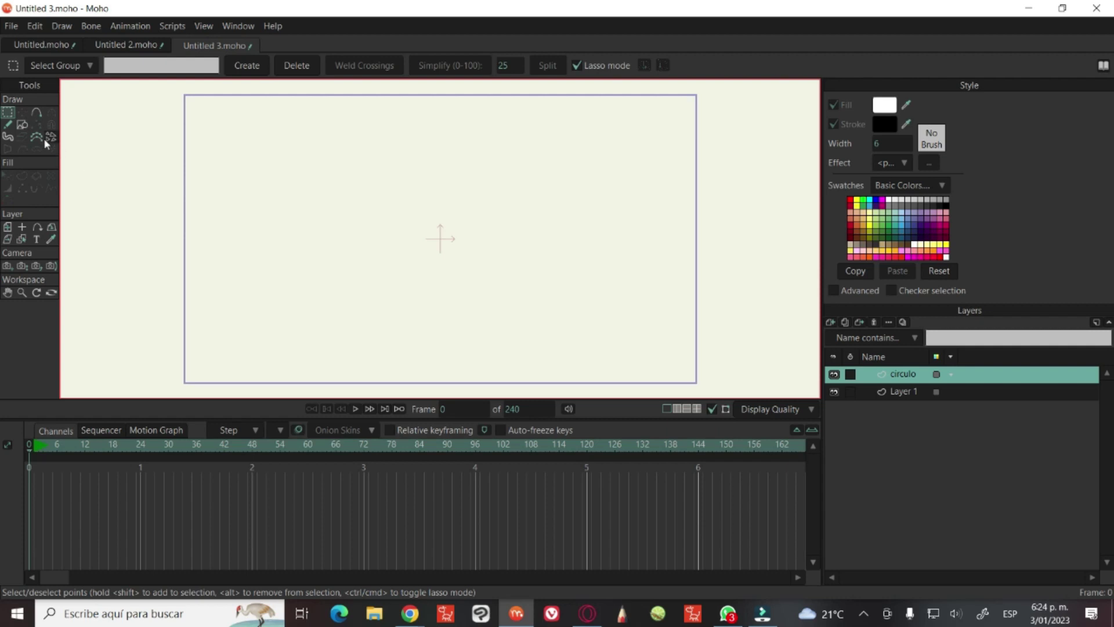
Try rectangular and lasso point selections on the empty canvas, switching Lasso mode off and back on
left_click_drag(332, 157, 652, 343)
mouse_move(552, 161)
left_mouse_down()
mouse_move(592, 179)
mouse_move(598, 195)
left_mouse_up()
left_click(605, 67)
left_click_drag(260, 150, 605, 344)
left_click_drag(260, 153, 592, 343)
left_click_drag(308, 155, 673, 376)
left_click_drag(291, 154, 511, 348)
left_click(576, 65)
mouse_move(576, 124)
left_mouse_down()
mouse_move(555, 145)
mouse_move(541, 260)
mouse_move(605, 149)
mouse_move(509, 240)
mouse_move(570, 127)
mouse_move(468, 197)
left_mouse_up()
Draw a straight diagonal line from the frame's lower left to above its centre with the Add Point tool
left_click(40, 113)
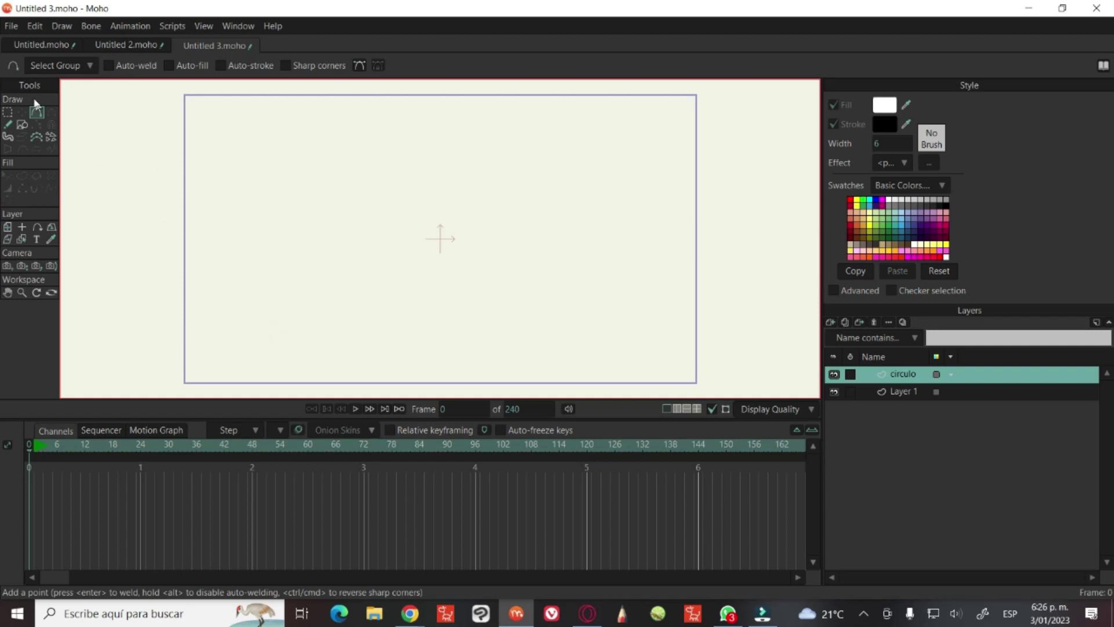
left_click(258, 330)
key("ctrl+z")
left_click(244, 332)
left_click_drag(244, 332, 490, 165)
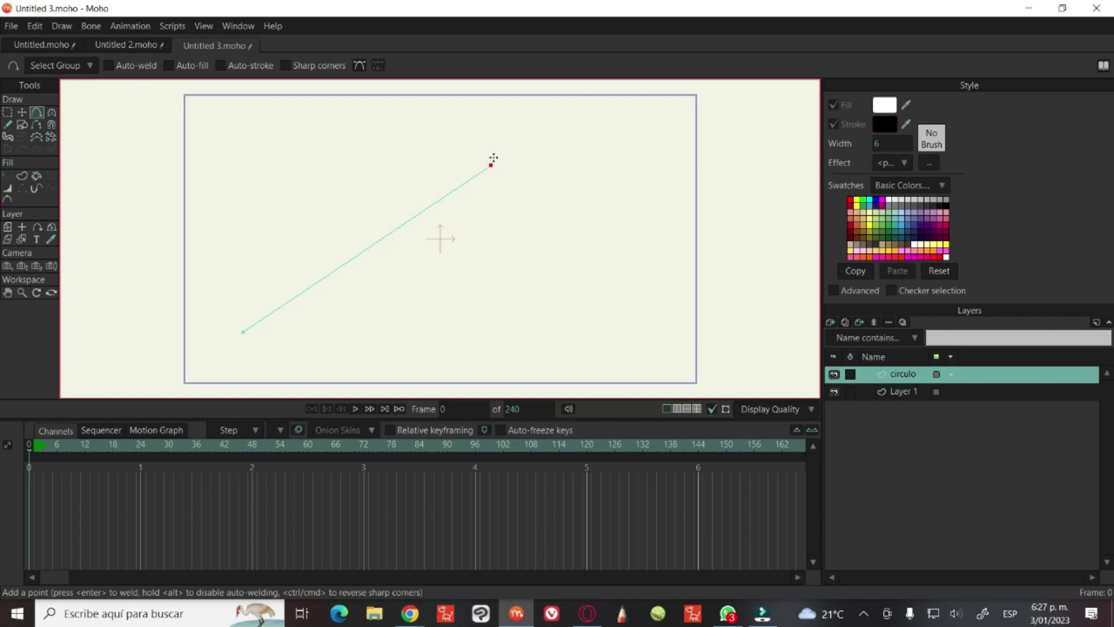
Try adding an extra point midway along the diagonal line
left_click(393, 231)
scroll(391, 230, "up", 5)
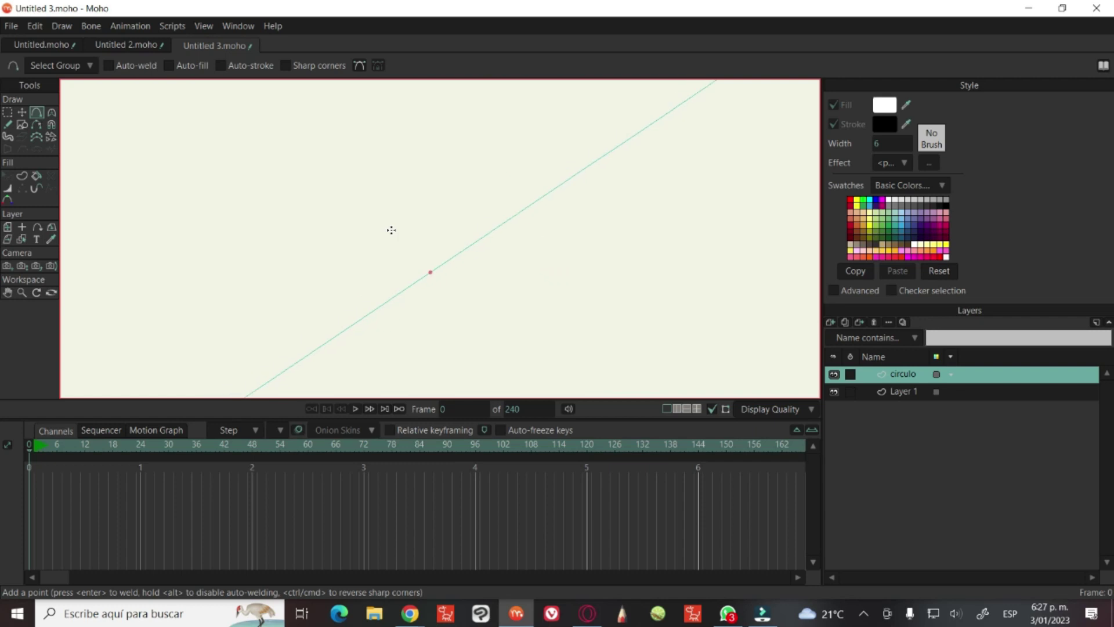
key("ctrl+r")
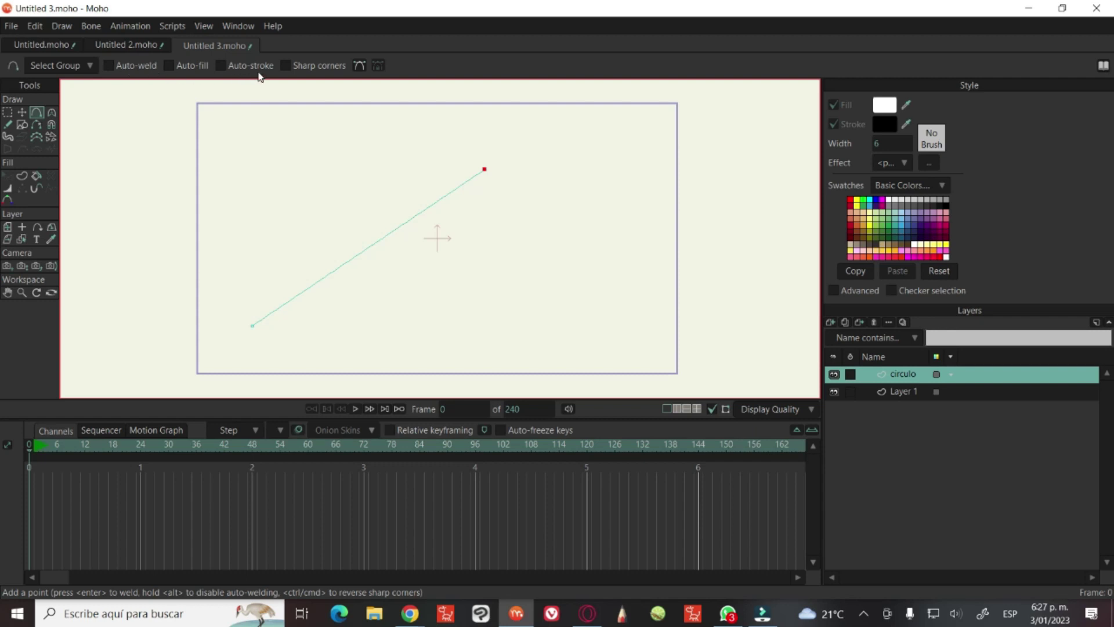
Turn on Auto-weld and extend the line with more points into a closed rounded outline ending at its start point
left_click(110, 70)
left_click_drag(487, 170, 252, 326)
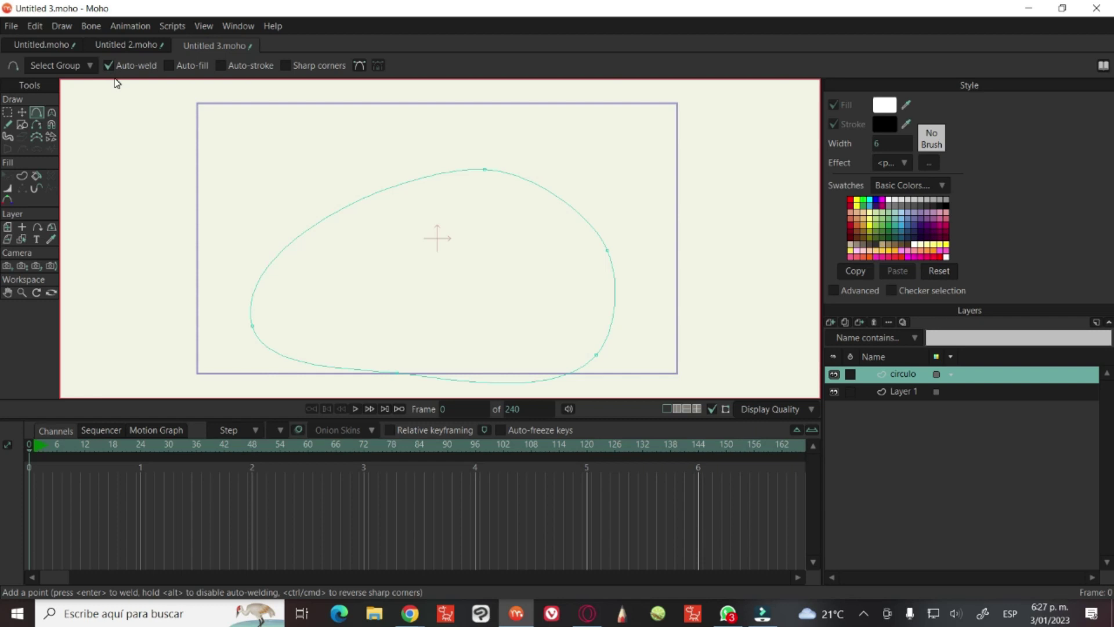
Turn on Auto-fill and draw a separate closed four-point shape over the frame's upper right corner
left_click(169, 65)
mouse_move(598, 129)
left_mouse_down()
mouse_move(734, 117)
mouse_move(745, 222)
mouse_move(574, 208)
left_mouse_up()
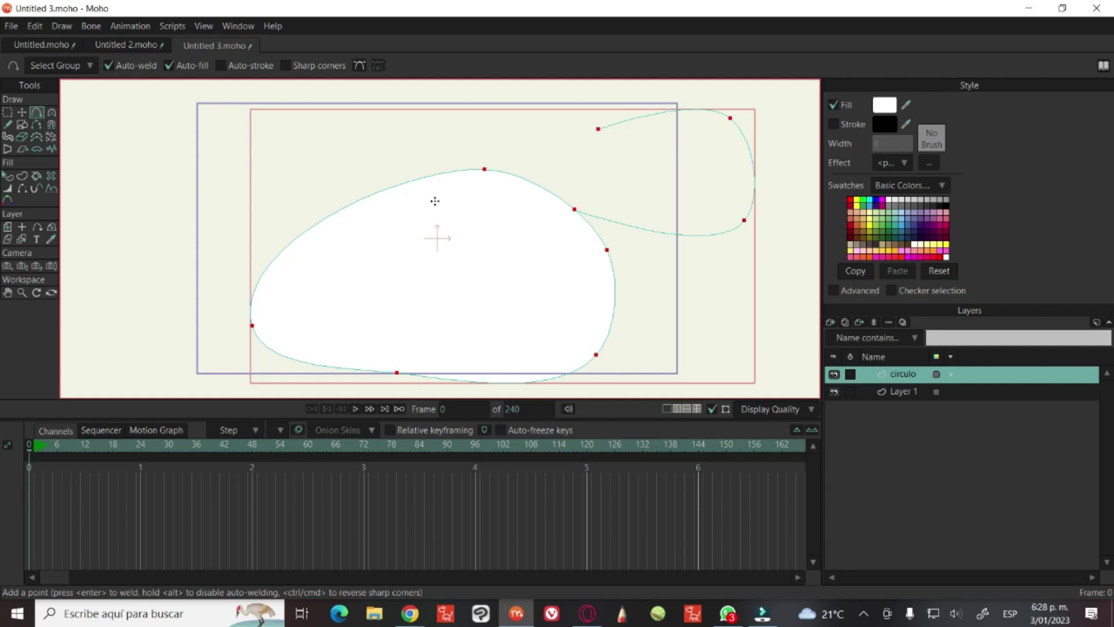
key("ctrl+z")
left_click(746, 222)
left_click_drag(624, 157, 596, 136)
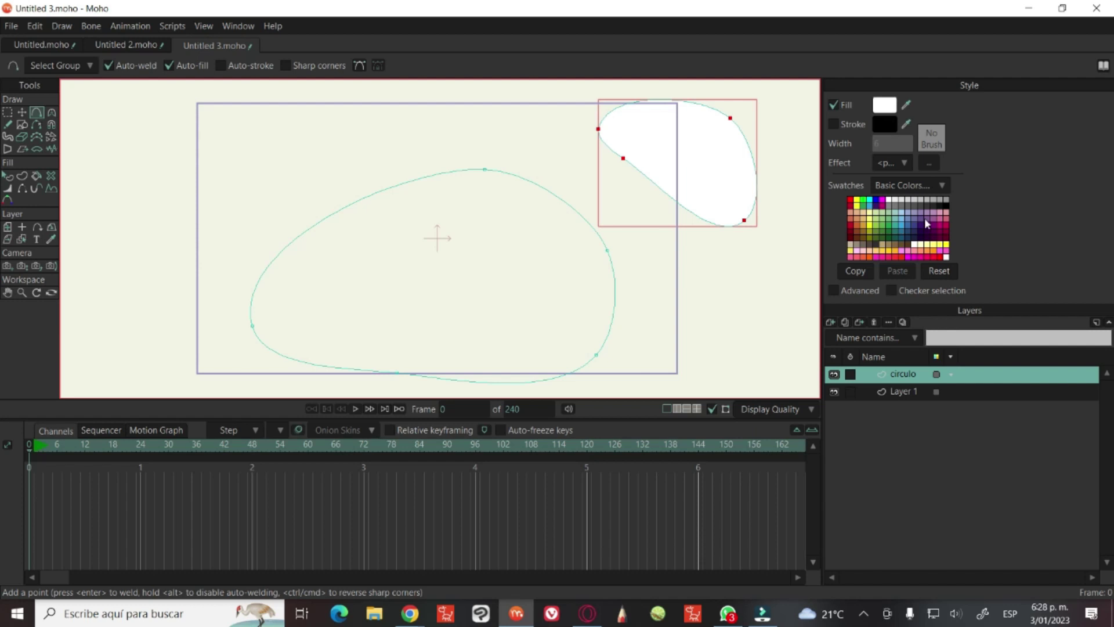
Try different swatches for the new shape's fill, starting with pink, and set it to purple
left_click(939, 218)
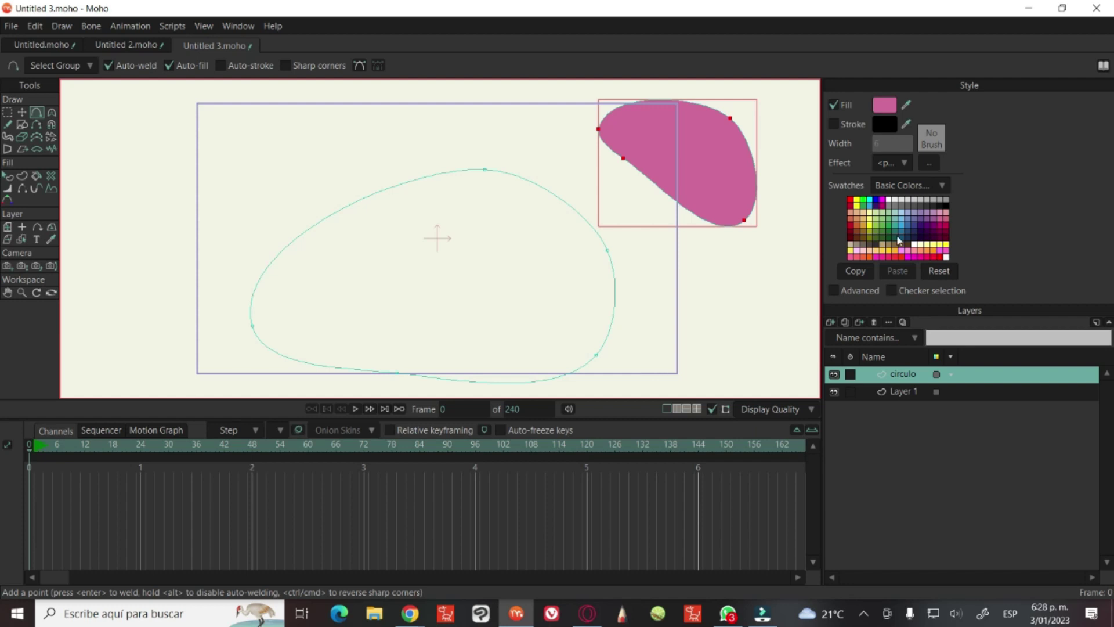
left_click(898, 239)
left_click(933, 219)
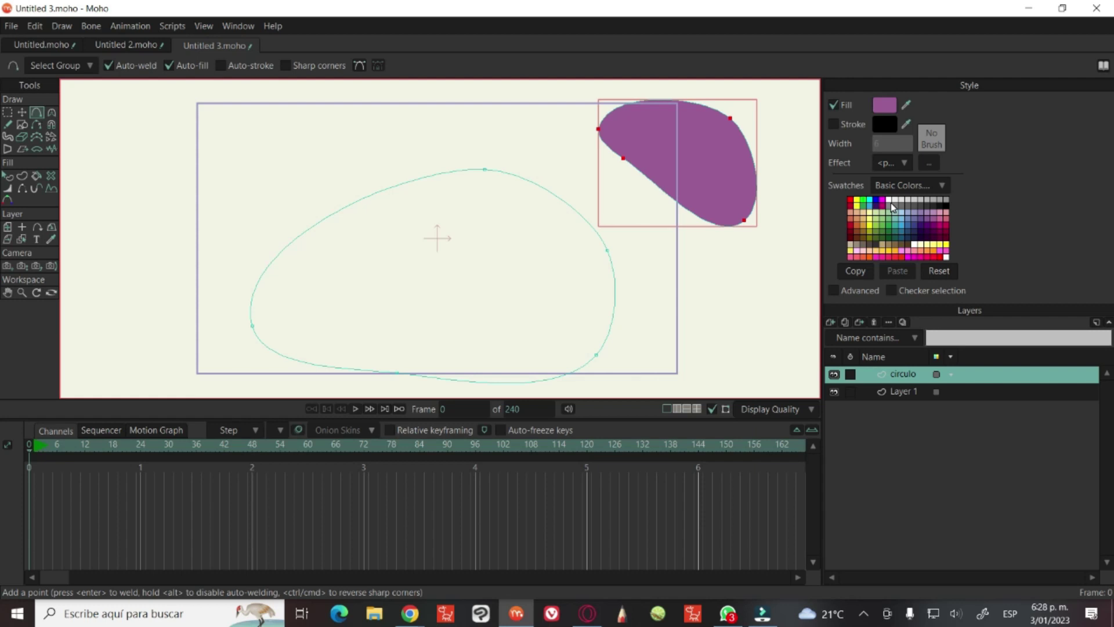
Draw a closed four-point purple shape in the frame's upper left corner
left_click(229, 155)
mouse_move(315, 90)
left_mouse_down()
mouse_move(318, 109)
mouse_move(362, 147)
left_mouse_up()
left_click(246, 211)
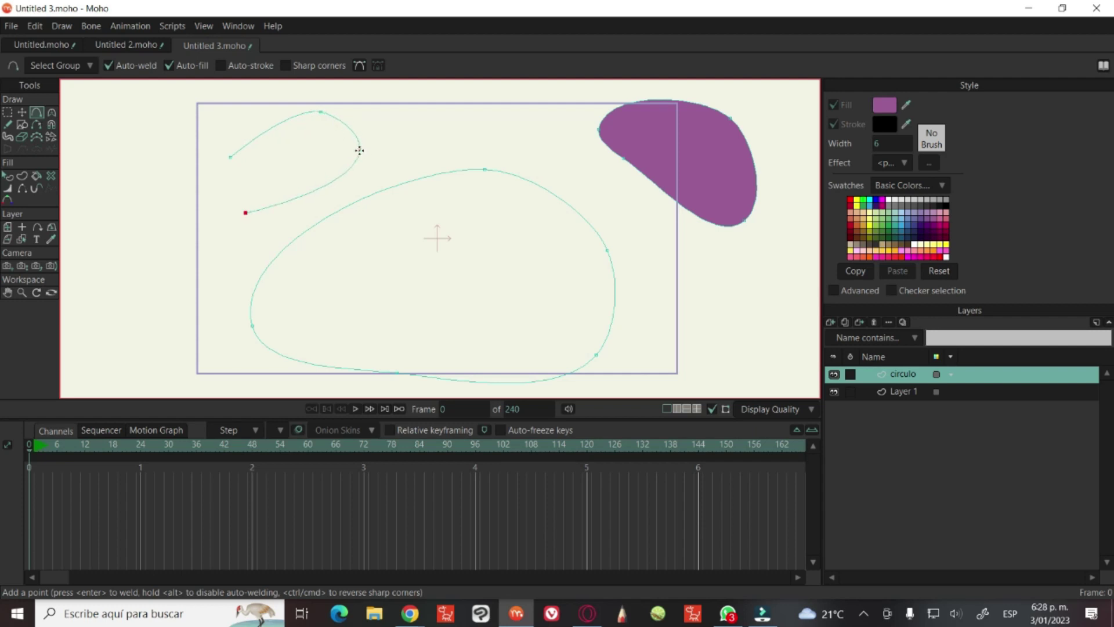
left_click(233, 171)
left_click_drag(233, 170, 230, 157)
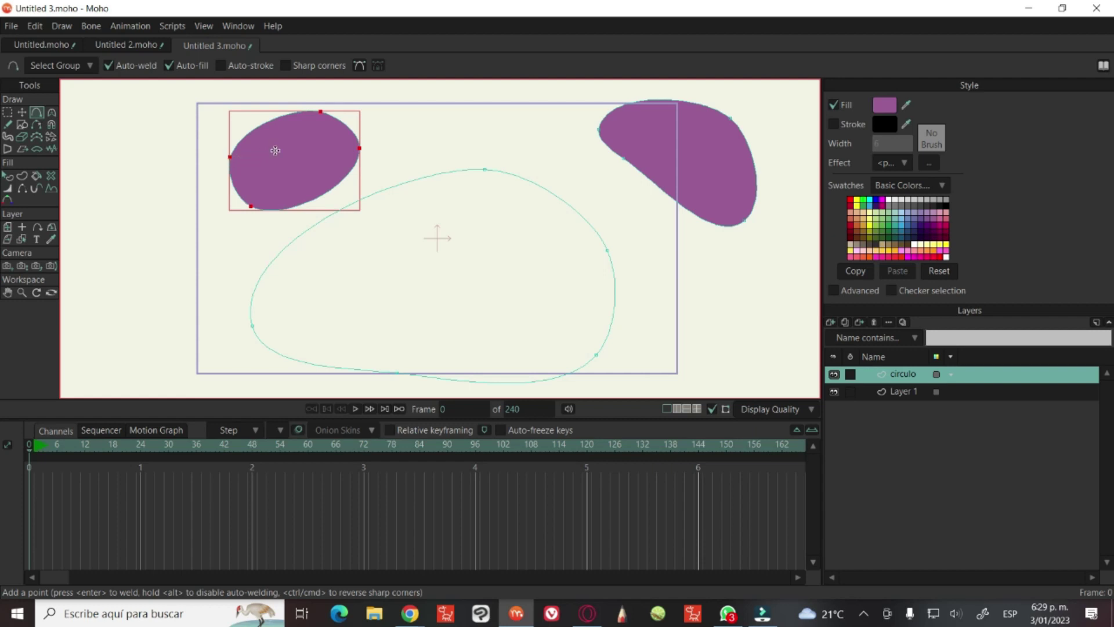
Select the new upper left shape and try brighter fill shades in the Color Picker, up to the blue 4A3CC8
left_click(8, 177)
left_click(299, 169)
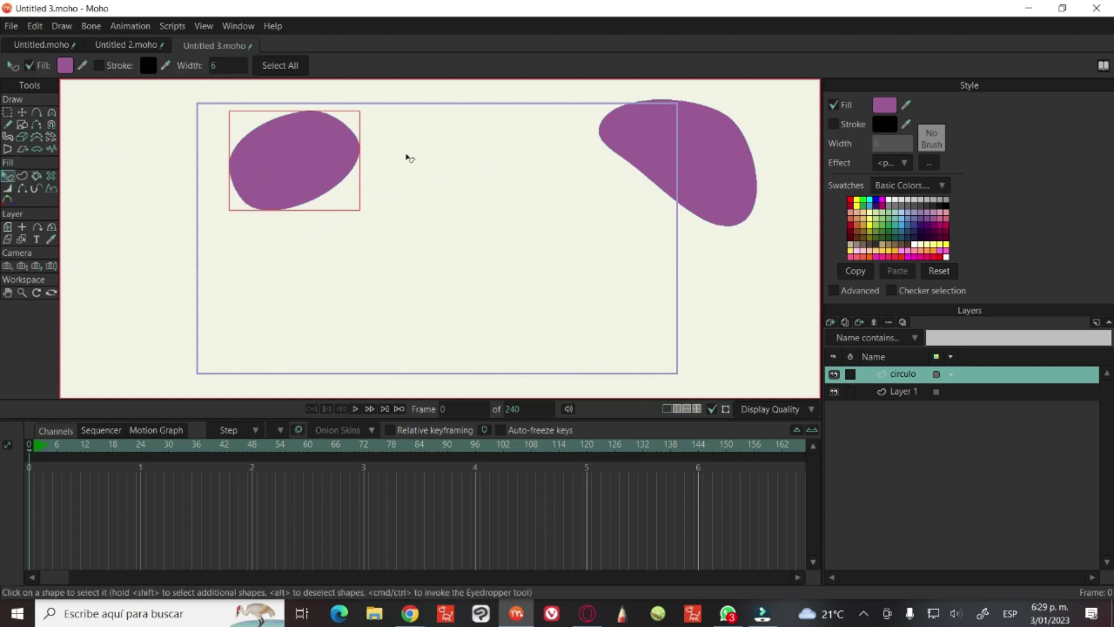
left_click(892, 111)
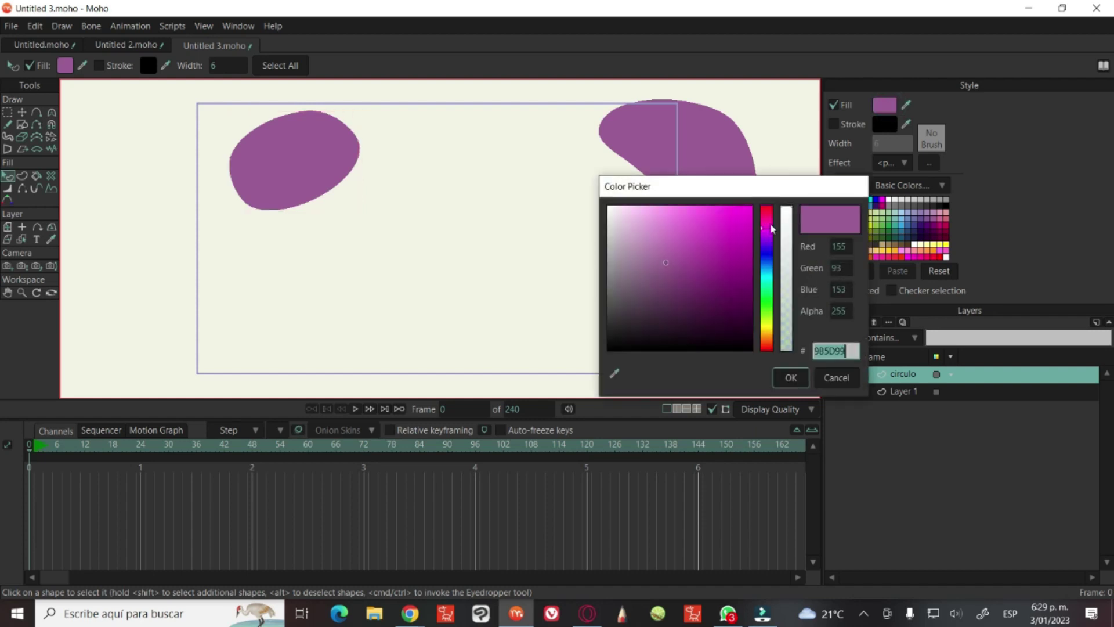
mouse_move(732, 273)
left_mouse_down()
mouse_move(728, 317)
mouse_move(659, 214)
mouse_move(729, 265)
left_mouse_up()
left_click(678, 230)
left_click(708, 237)
left_click(771, 251)
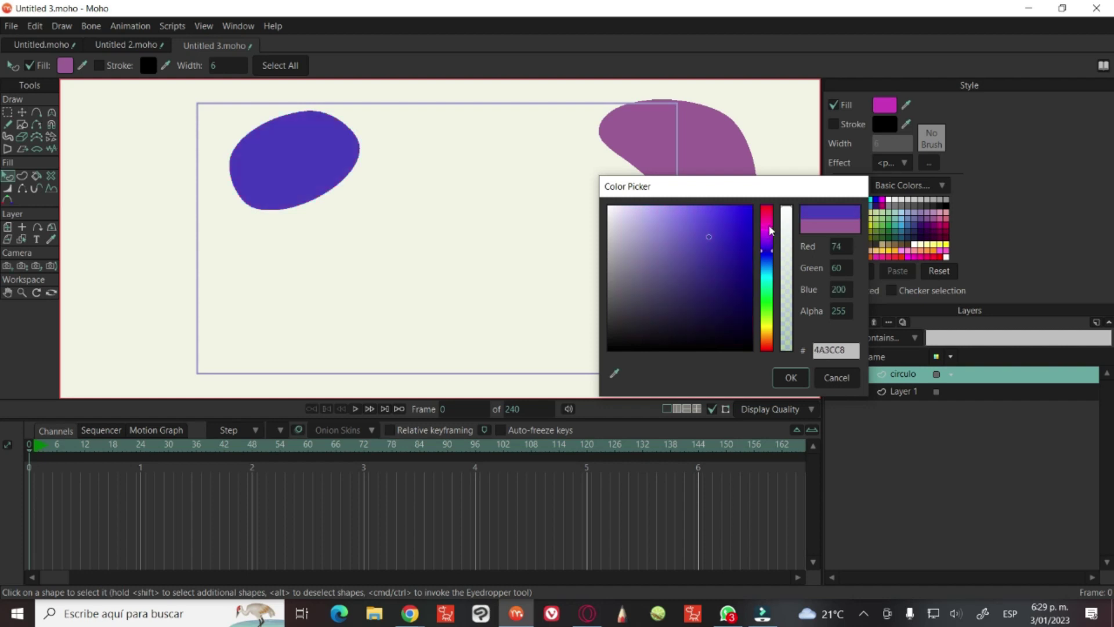
Try different hues for the shape's fill and accept the green 3CC84D
scroll(770, 230, "down", 5)
scroll(770, 230, "up", 5)
scroll(770, 230, "down", 6)
scroll(770, 231, "up", 5)
scroll(771, 230, "down", 5)
scroll(771, 230, "up", 5)
scroll(770, 230, "down", 5)
left_click(768, 296)
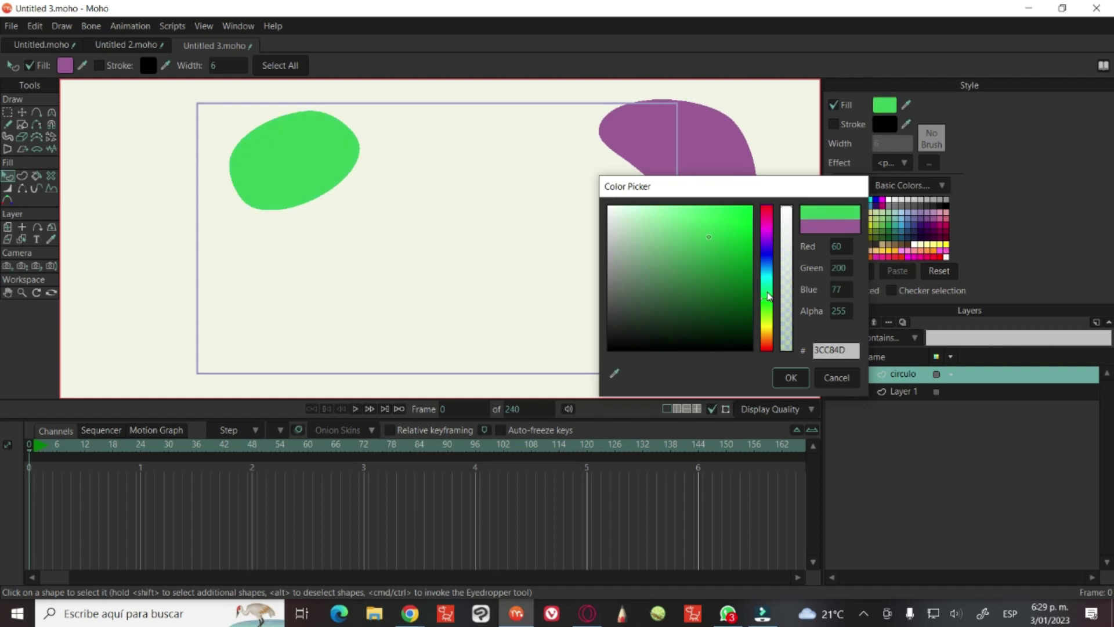
left_click(791, 377)
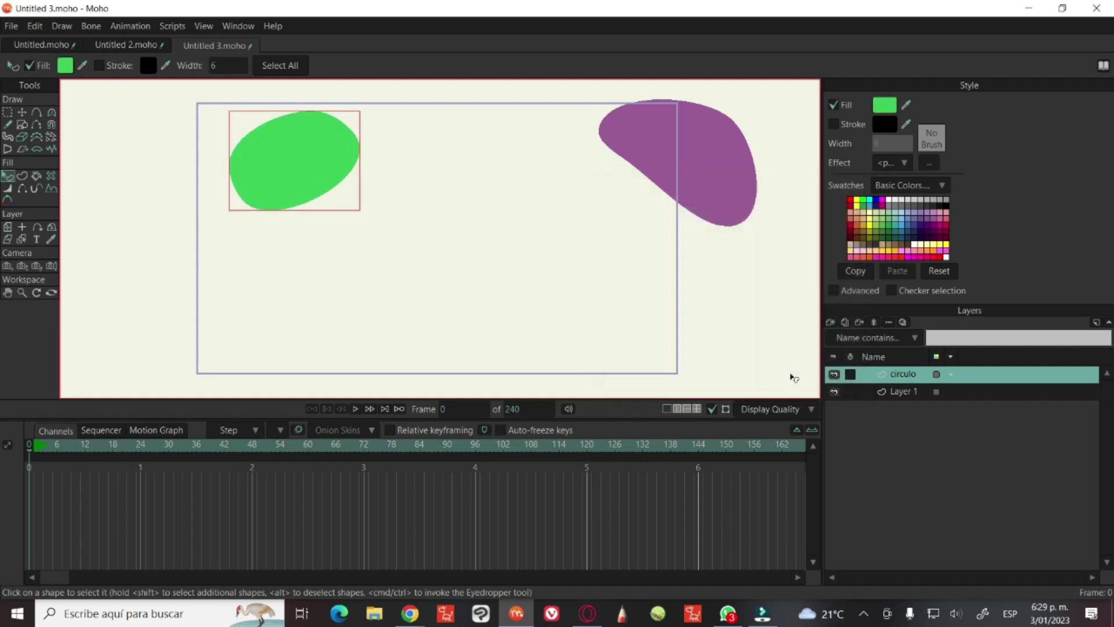
Turn on Auto-stroke and draw a closed five-point green shape with a black outline beside the frame's lower right corner
scroll(329, 177, "up", 6)
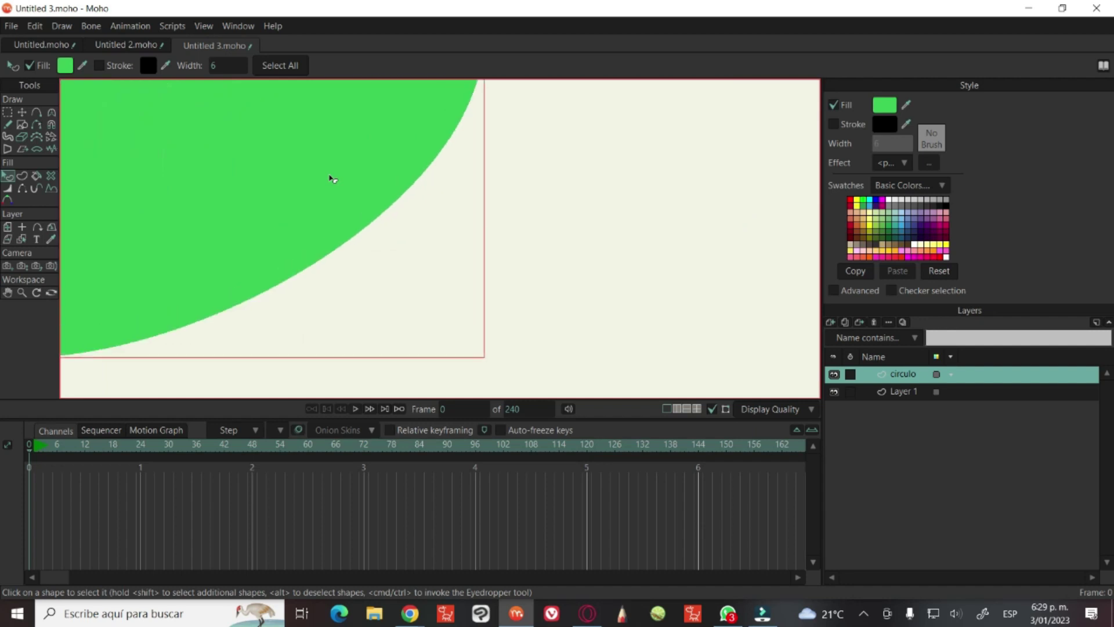
scroll(433, 237, "up", 2)
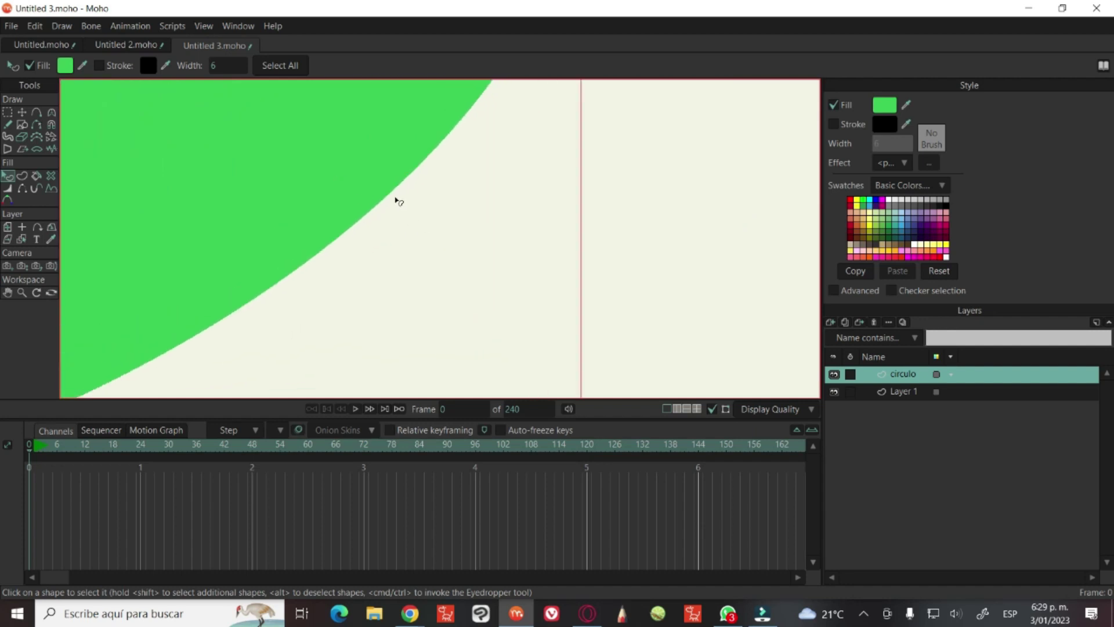
scroll(399, 202, "down", 8)
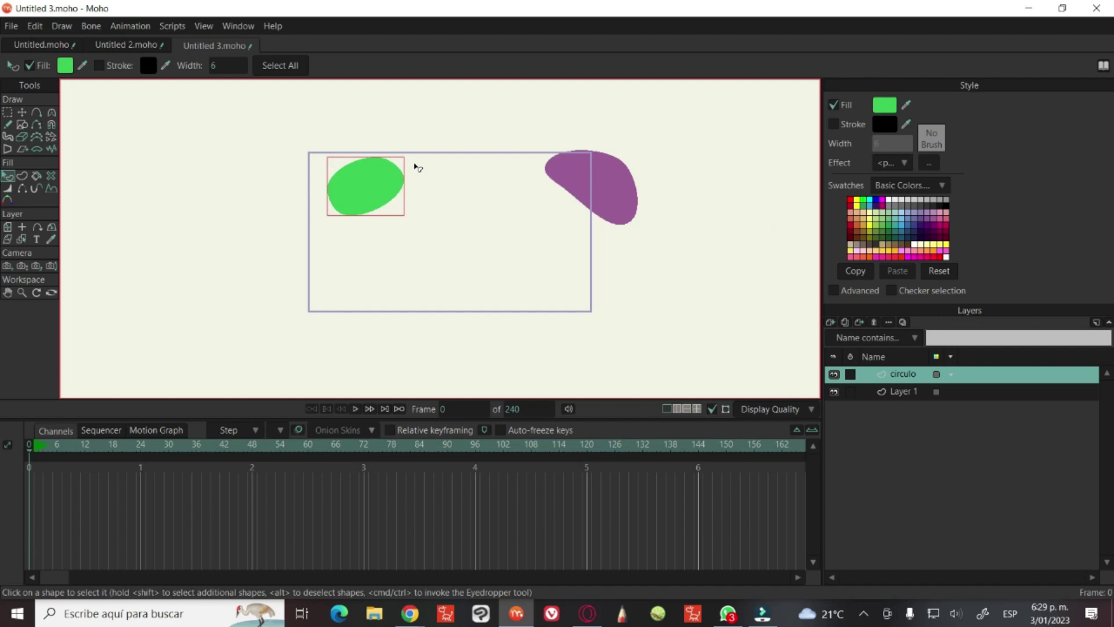
left_click(36, 112)
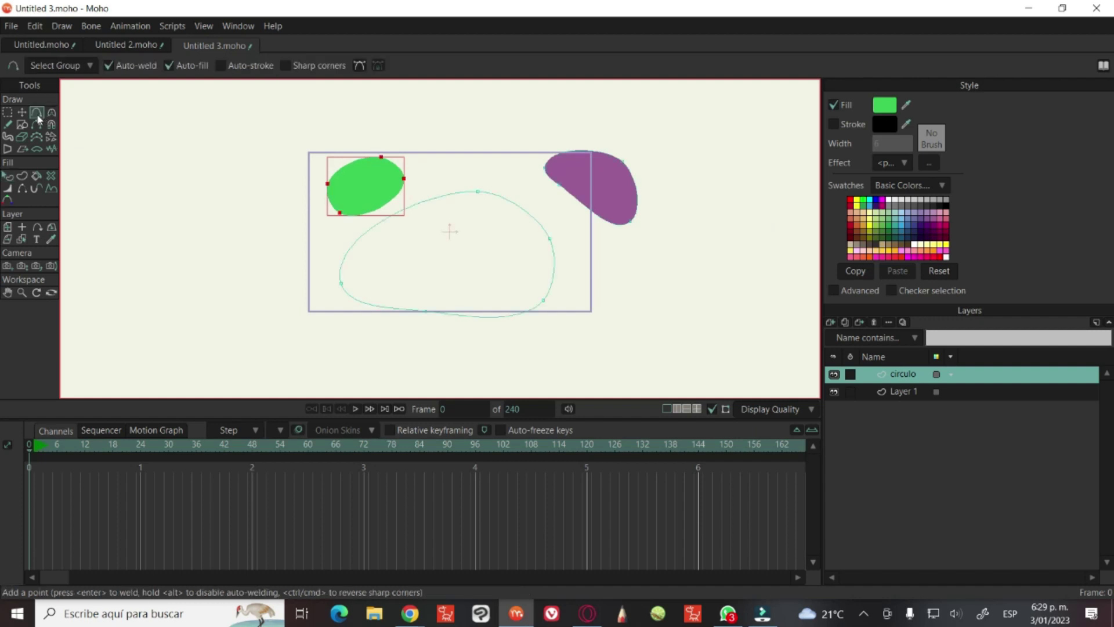
left_click(221, 65)
left_click(839, 125)
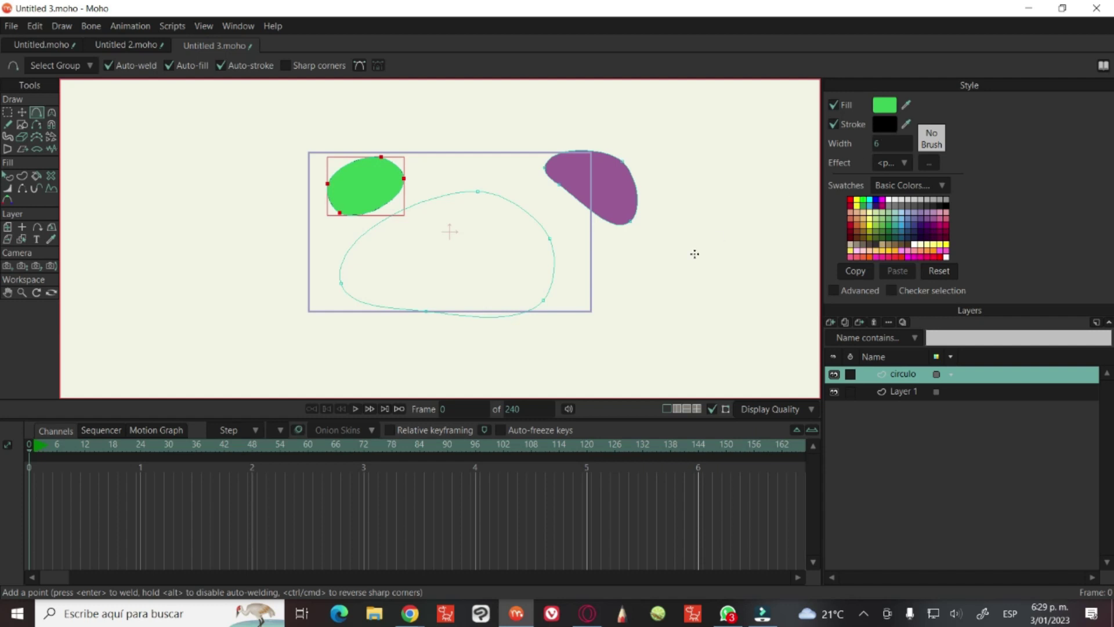
mouse_move(643, 264)
left_mouse_down()
mouse_move(609, 331)
mouse_move(679, 346)
mouse_move(735, 283)
mouse_move(711, 246)
mouse_move(673, 243)
left_mouse_up()
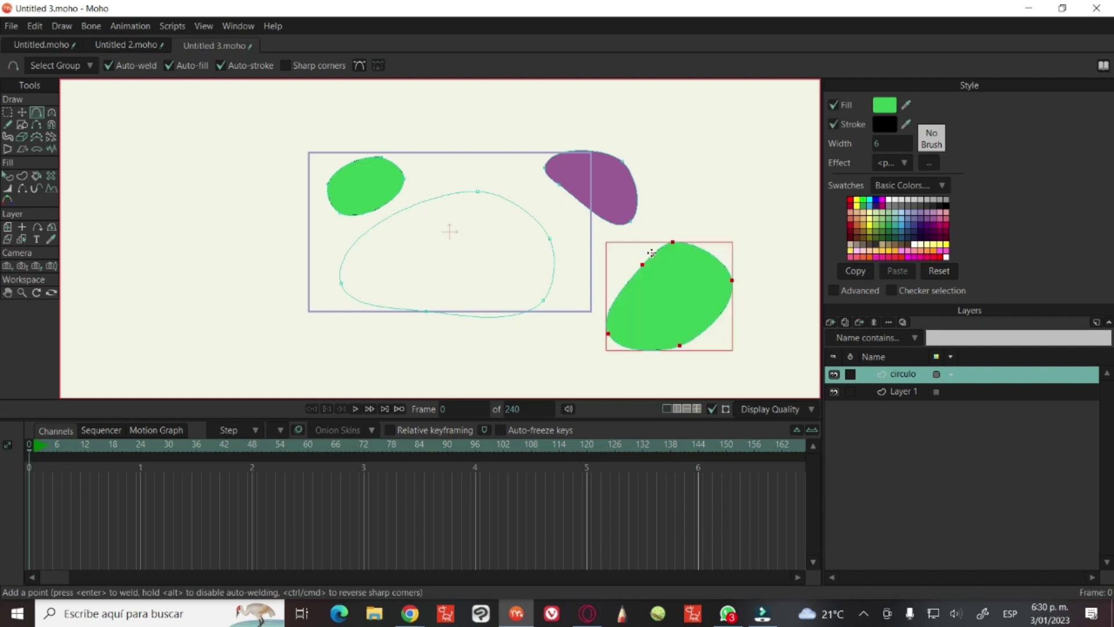
Select the outlined green shape and set its stroke width to 20
scroll(681, 295, "up", 4)
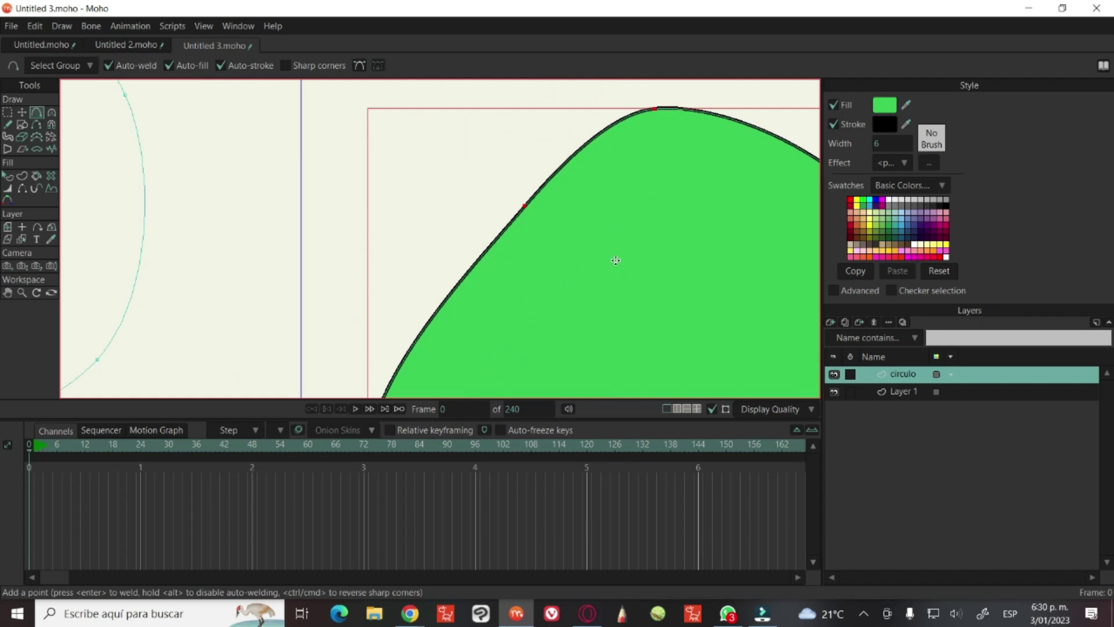
scroll(543, 240, "up", 3)
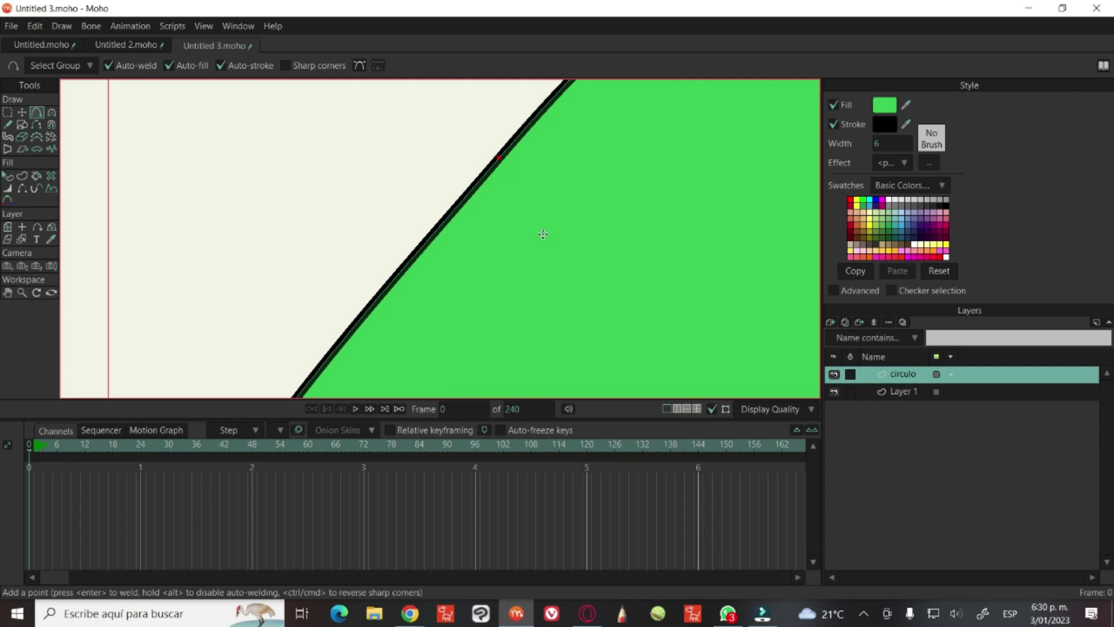
scroll(543, 234, "down", 5)
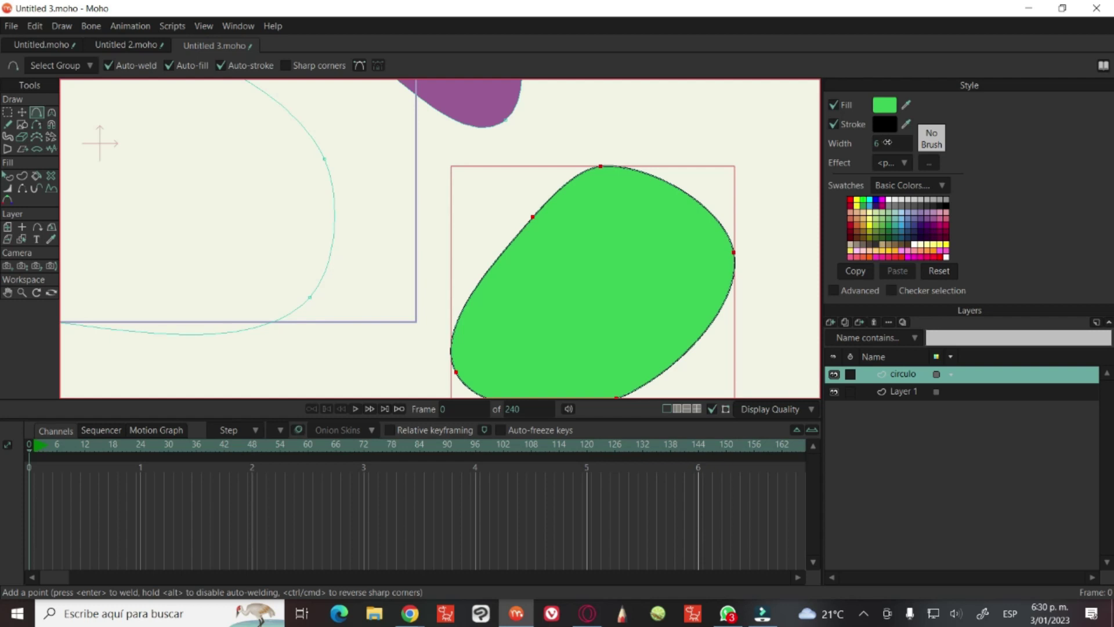
left_click(22, 175)
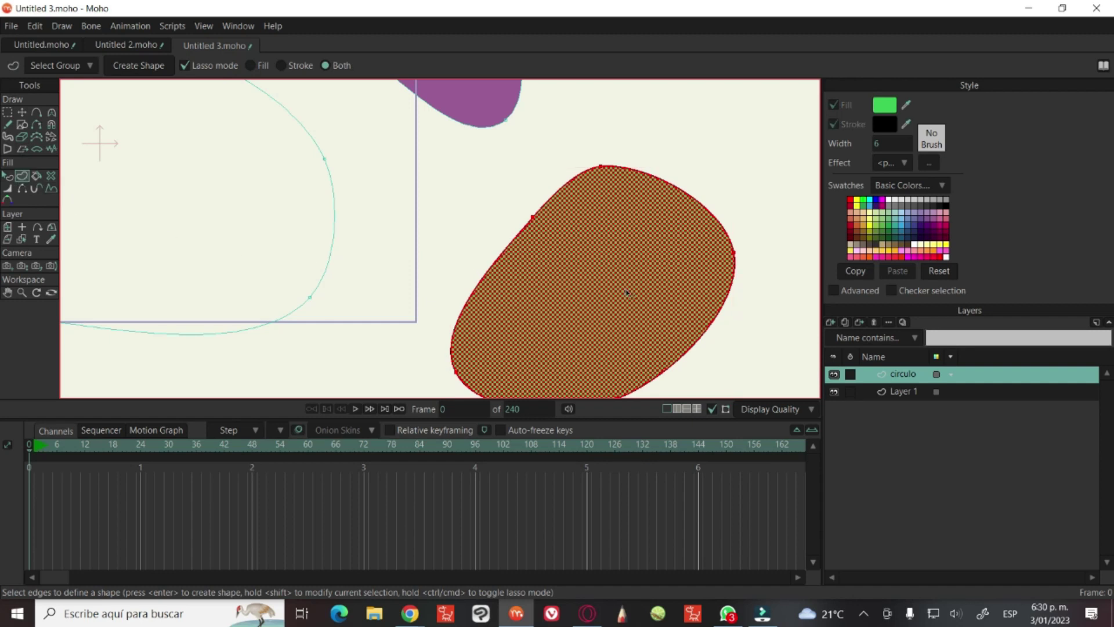
left_click(881, 143)
type("20")
key("Return")
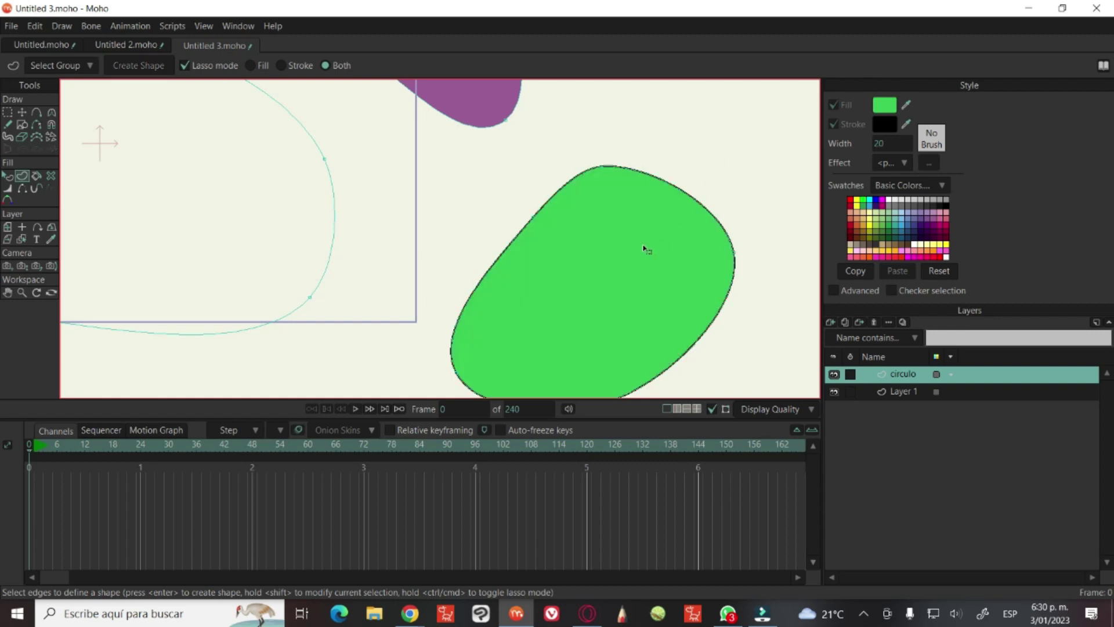
left_click(885, 143)
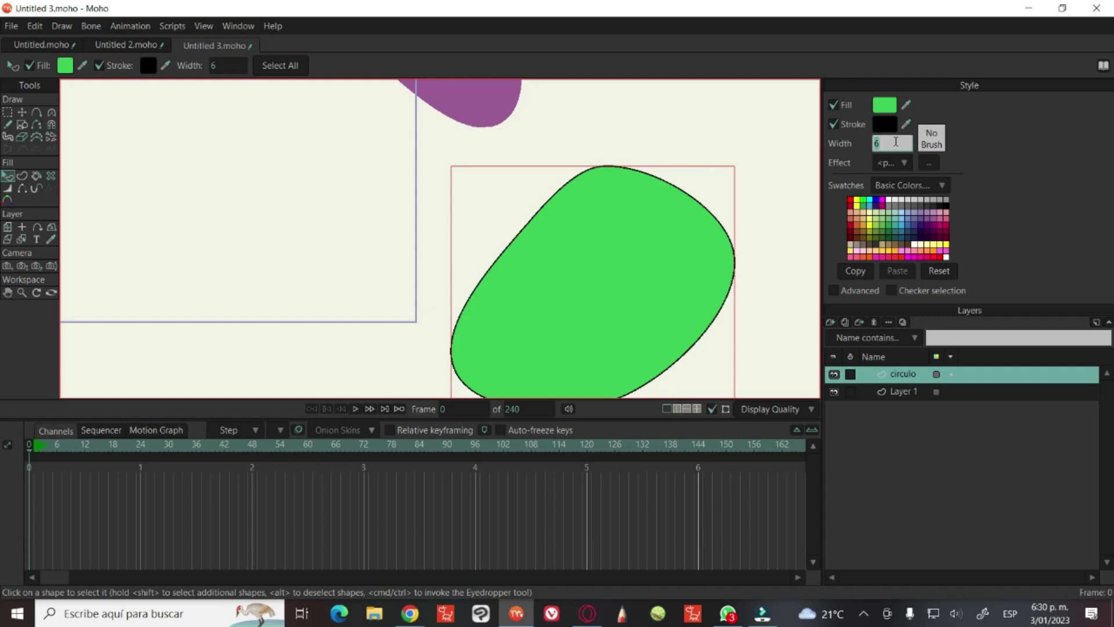
type("20")
key("Return")
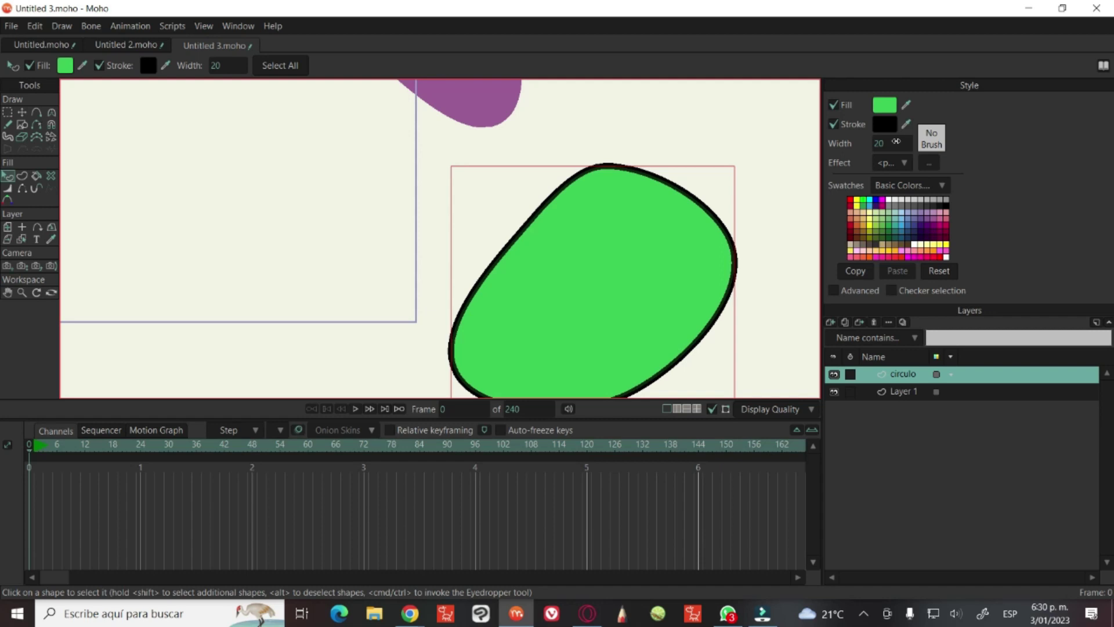
Try adding a separate point inside the outlined green shape
key("t")
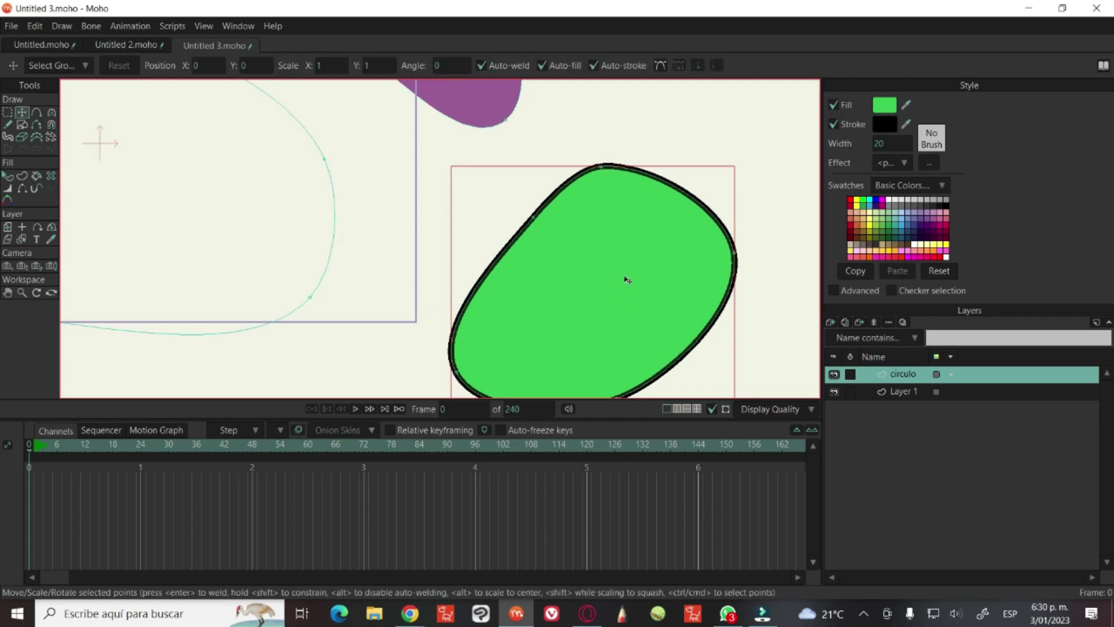
left_click(37, 112)
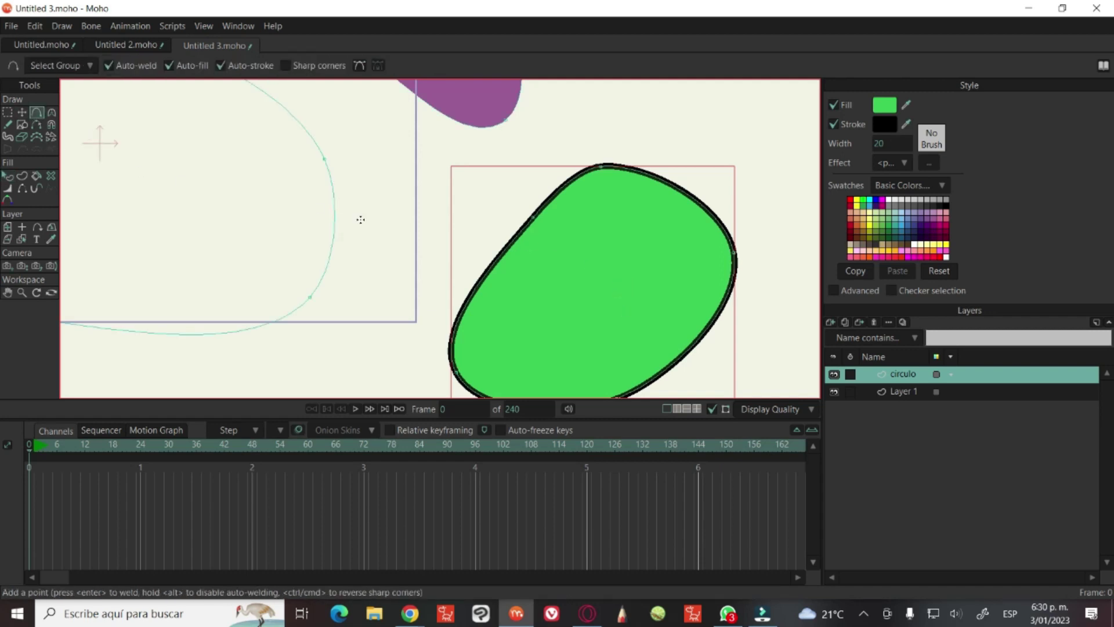
left_click(629, 276)
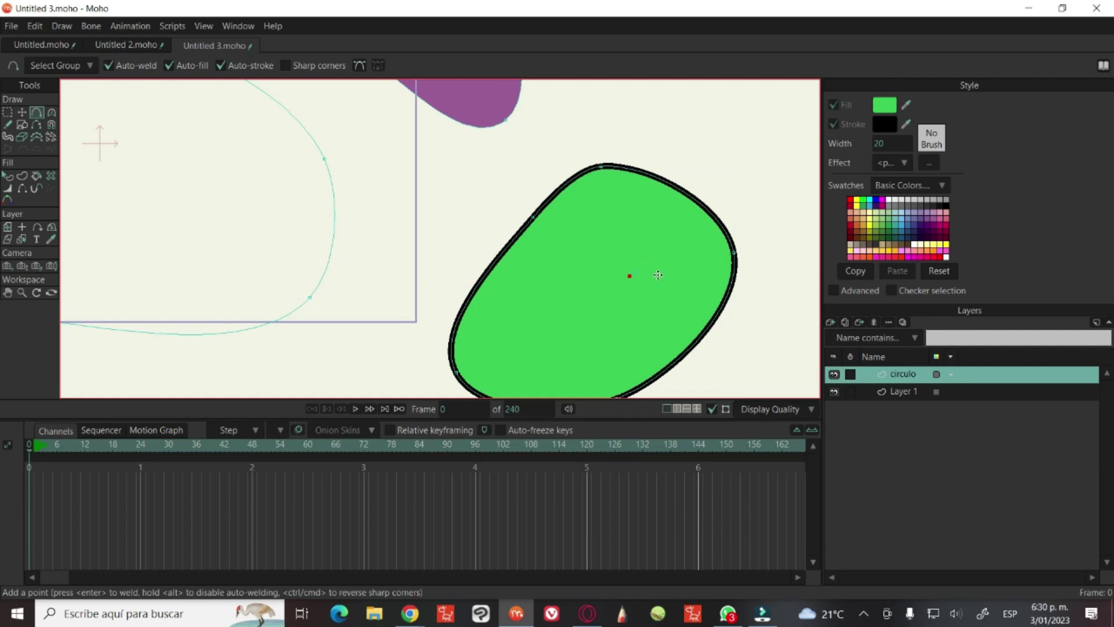
Use Transform Points to move the outlined shape's points outward into a larger rounded oval
left_click(22, 113)
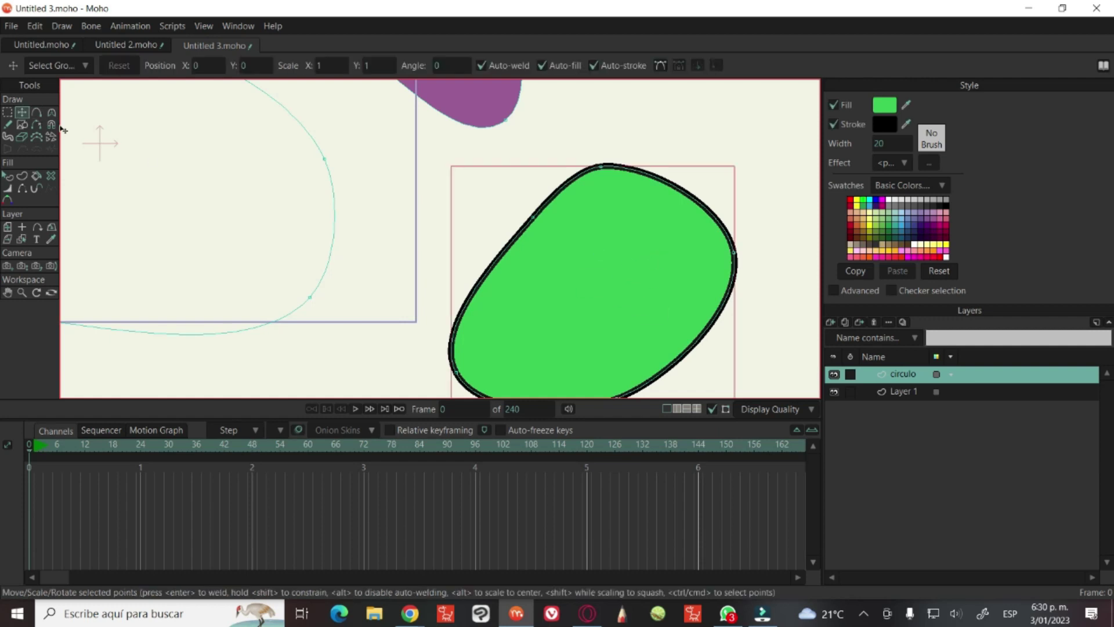
left_click_drag(609, 305, 468, 214)
key("ctrl+z")
key("ctrl+shift+z")
key("ctrl+z")
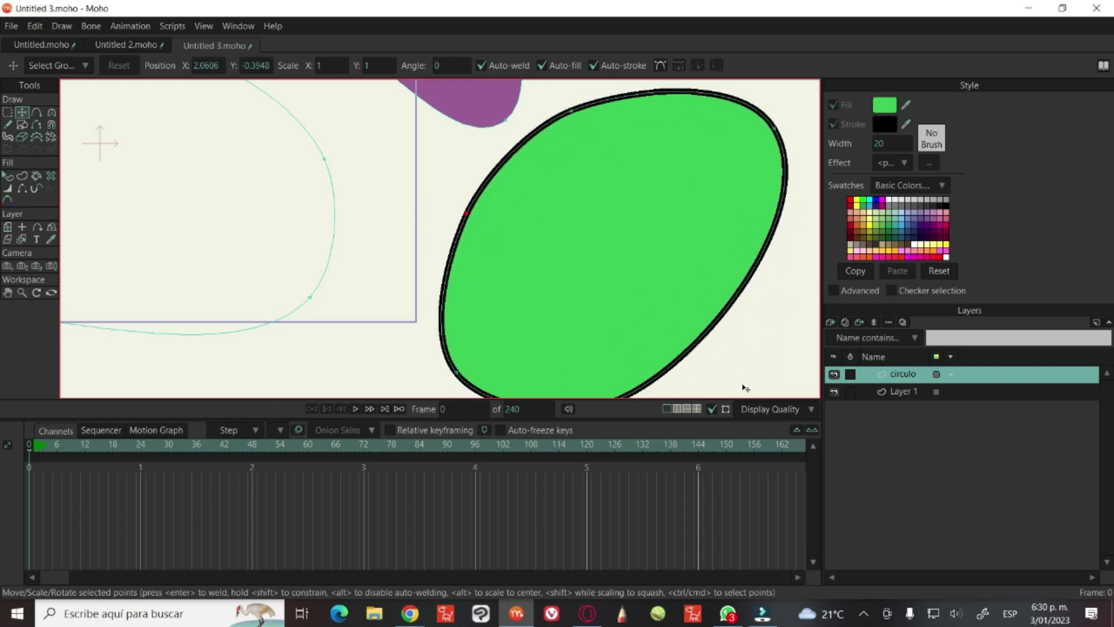
Move the oval's lower left points so that side bends inward and forms a boomerang shape
scroll(732, 306, "down", 5)
scroll(731, 303, "up", 2)
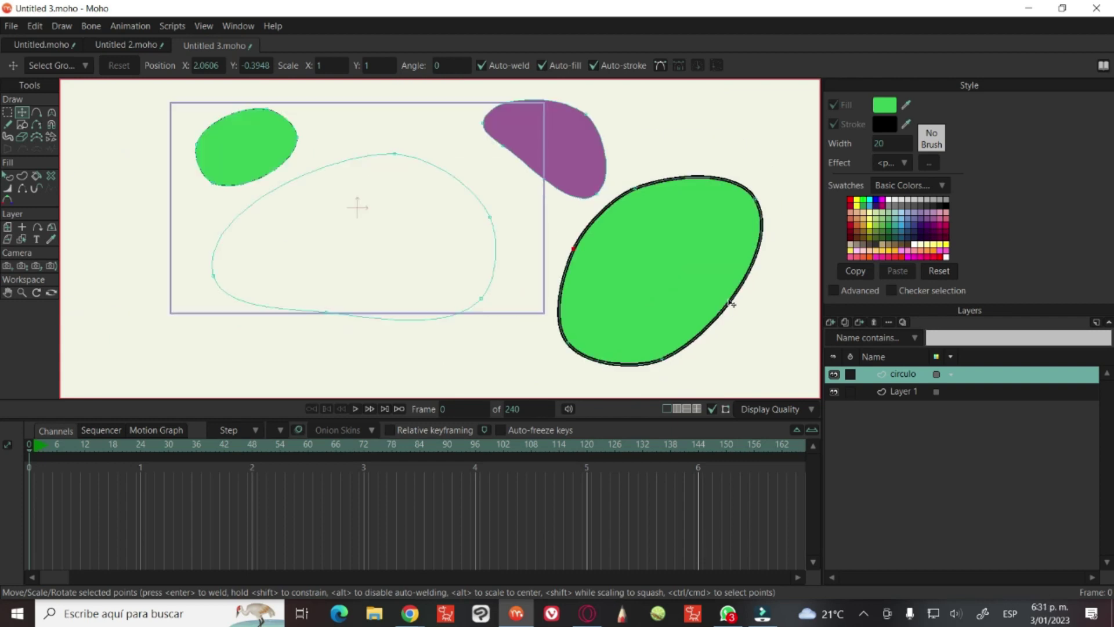
key("ctrl+z")
key("ctrl+z")
key("ctrl+z")
key("ctrl+z")
key("ctrl+z")
key("ctrl+z")
key("ctrl+z")
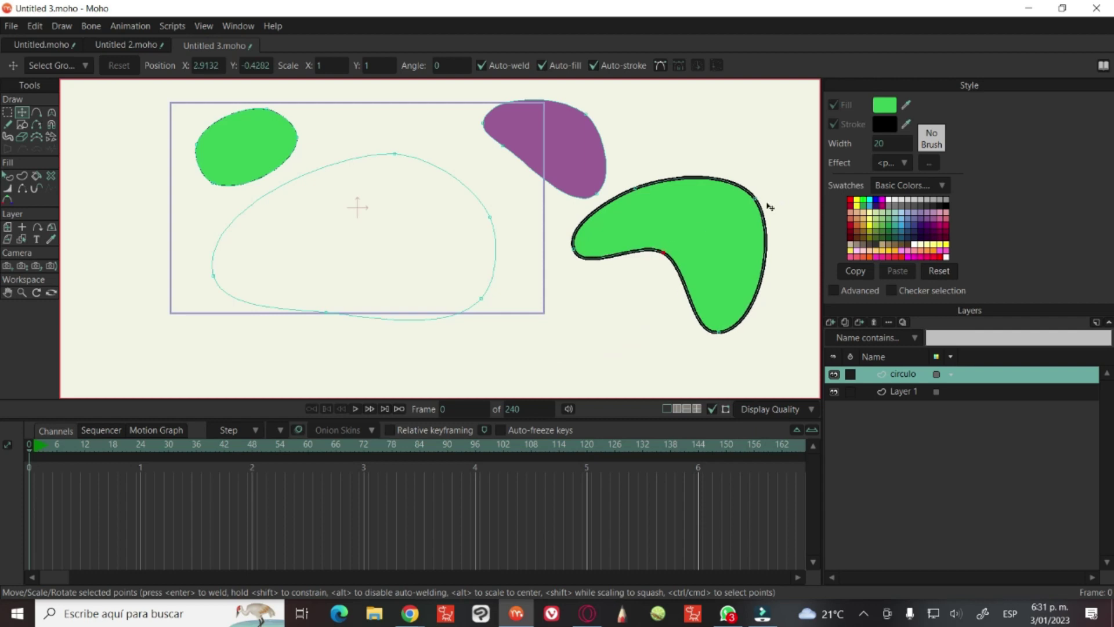
Move the point at the boomerang's lower tip down and left to lengthen that arm
key("ctrl+z")
key("ctrl+z")
key("ctrl+z")
key("ctrl+z")
key("ctrl+z")
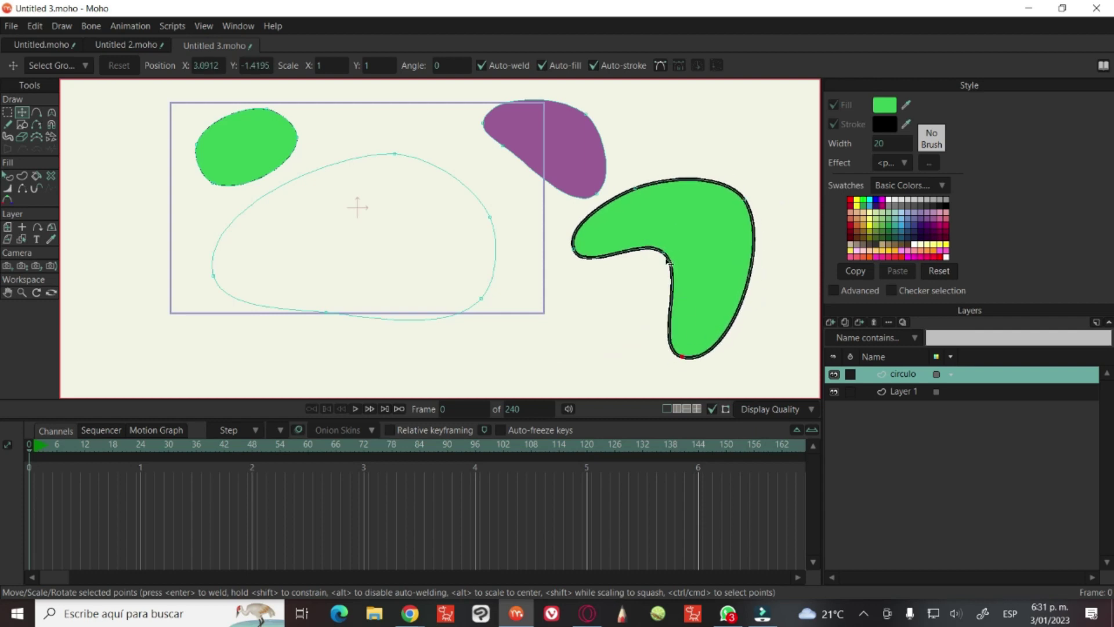
Reposition the upper left and upper right points of the boomerang to reshape its upper edge
key("ctrl+z")
key("ctrl+z")
key("ctrl+z")
key("ctrl+z")
key("ctrl+z")
key("ctrl+z")
key("ctrl+z")
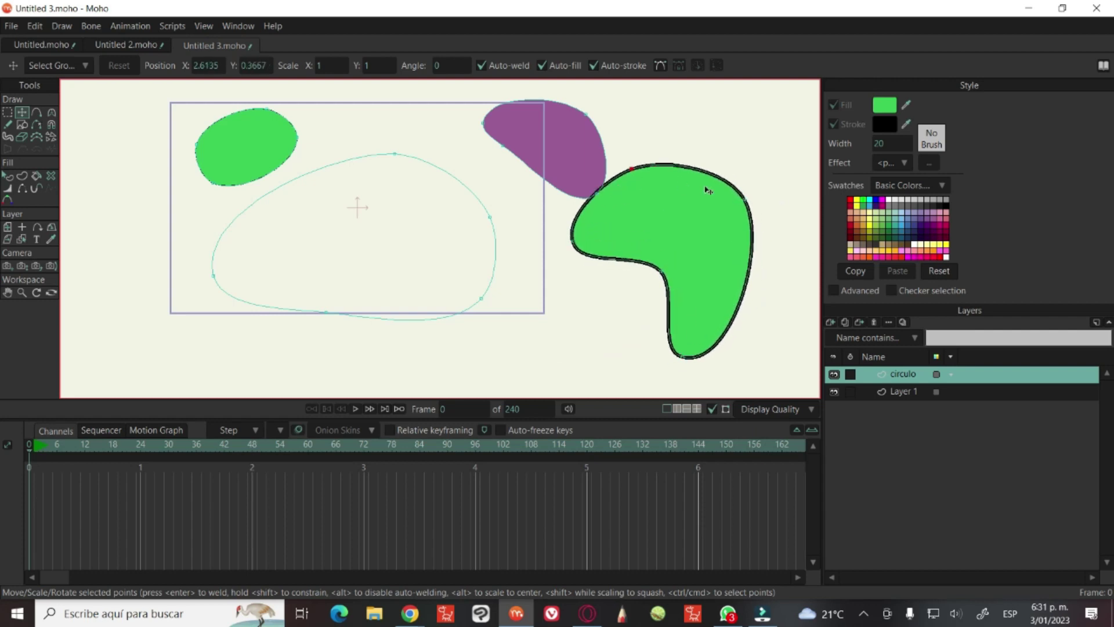
key("ctrl+z")
key("ctrl+z")
key("ctrl+z")
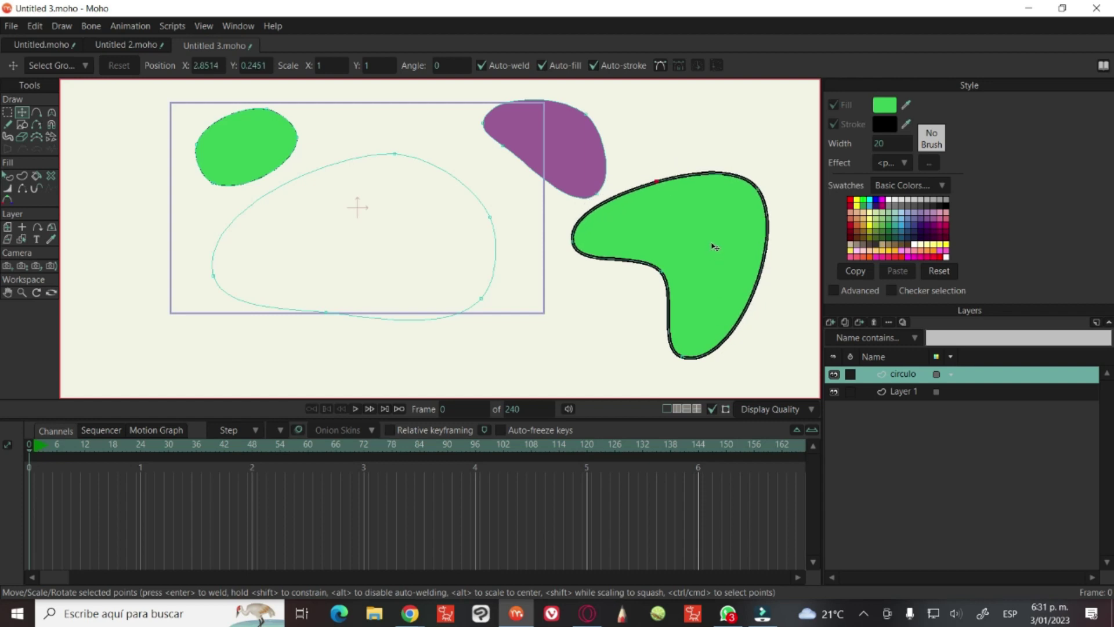
key("ctrl+z")
key("ctrl+z")
key("ctrl+z")
key("ctrl+z")
key("ctrl+z")
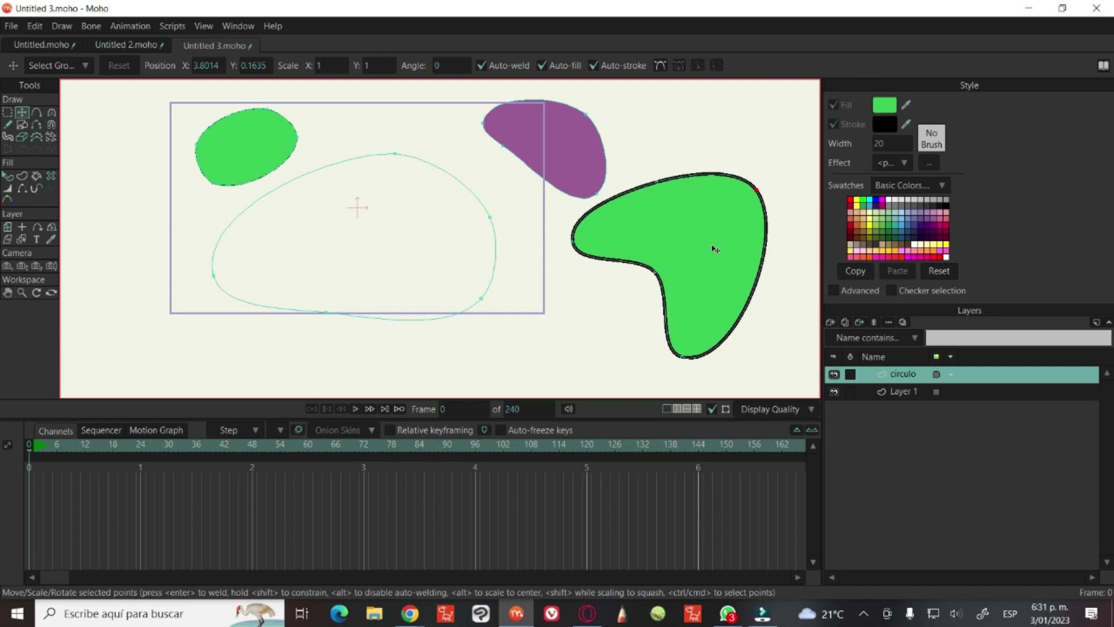
Select all of the boomerang's points and move the whole shape lower, beside the frame's lower right corner
left_click(719, 248)
left_click_drag(719, 249, 612, 274)
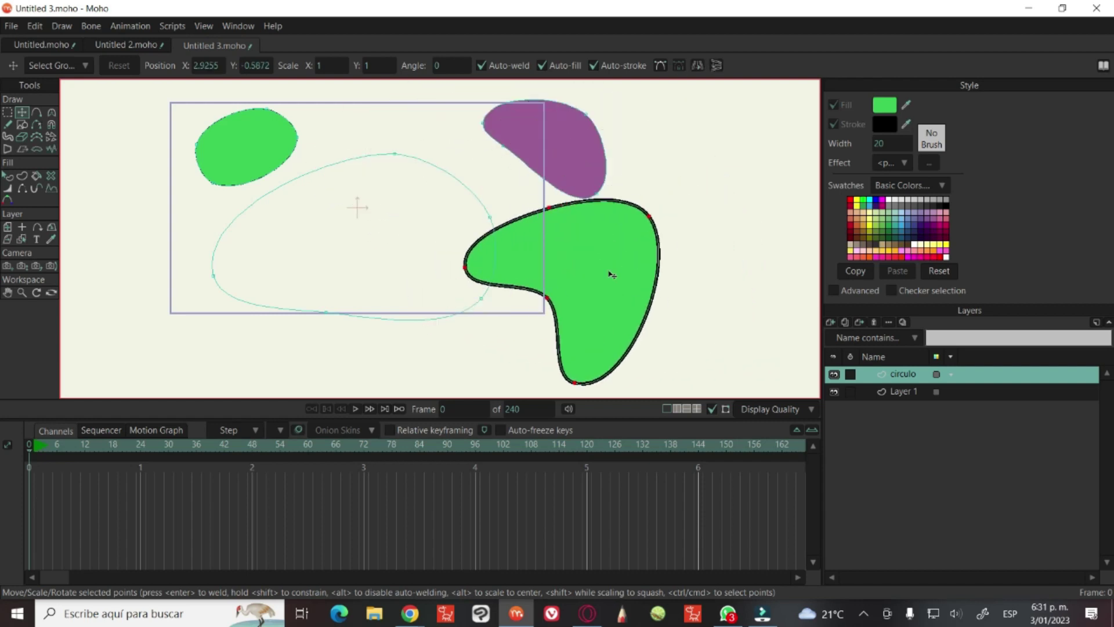
key("ctrl+z")
key("ctrl+z")
key("ctrl+z")
key("ctrl+z")
key("ctrl+z")
key("ctrl+z")
key("ctrl+z")
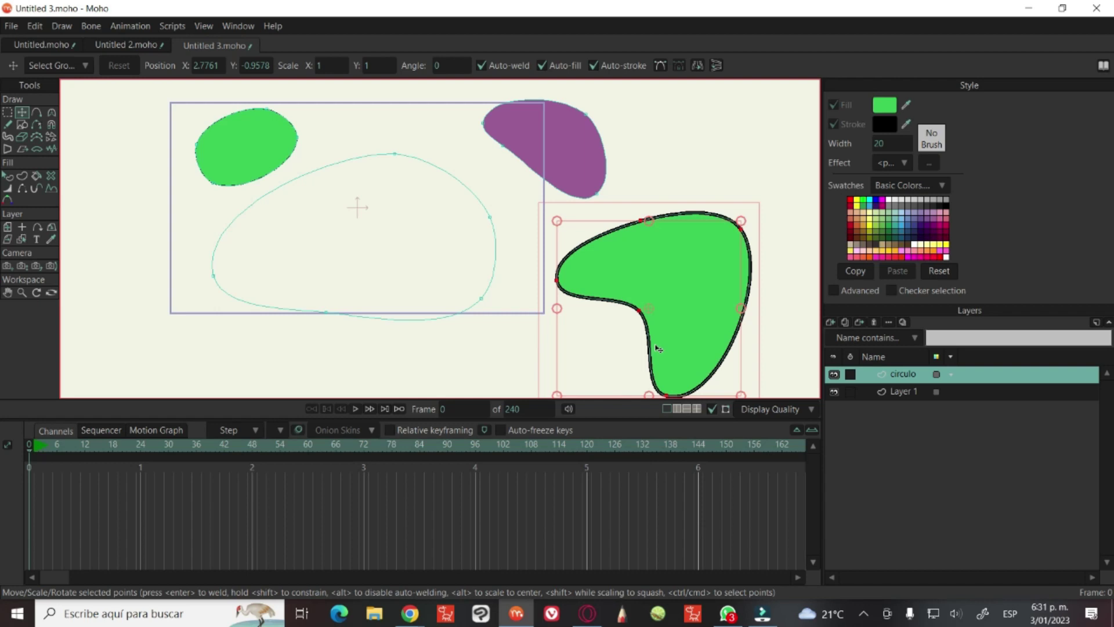
key("ctrl+z")
key("ctrl+z")
key("ctrl+z")
key("ctrl+z")
key("ctrl+z")
key("ctrl+z")
key("ctrl+z")
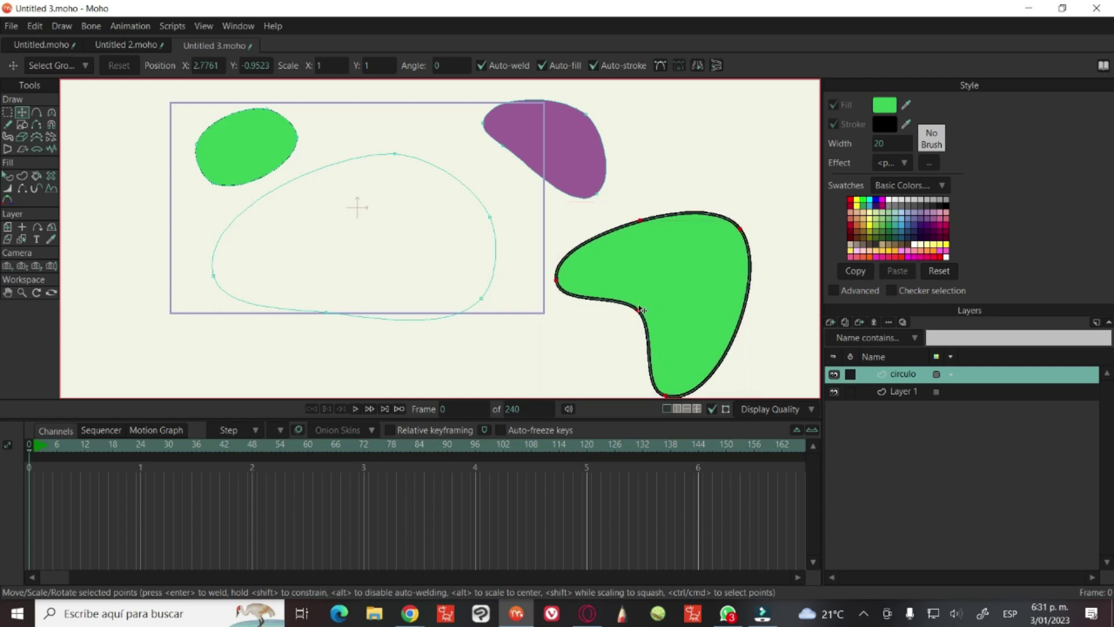
Select only the boomerang's inner corner point and shift it slightly left
key("ctrl+z")
key("ctrl+z")
key("ctrl+z")
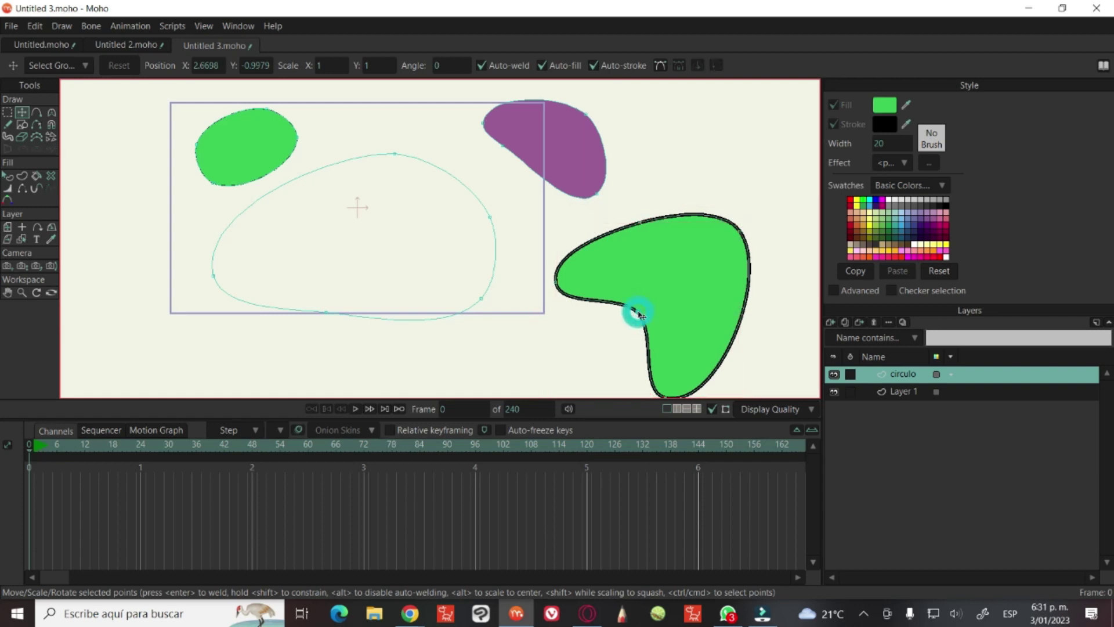
Undo the boomerang's recent point moves until the green shape is a rounded blob again
key("ctrl+z")
key("ctrl+z")
key("ctrl+z")
scroll(539, 372, "down", 2)
key("ctrl+z")
key("ctrl+z")
key("ctrl+z")
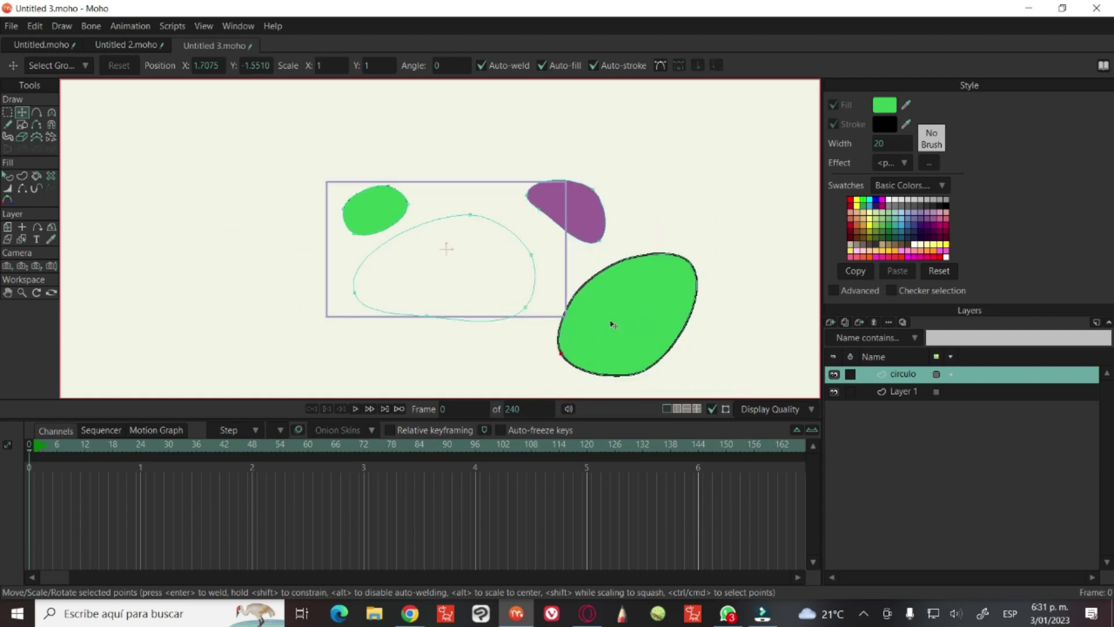
key("ctrl+z")
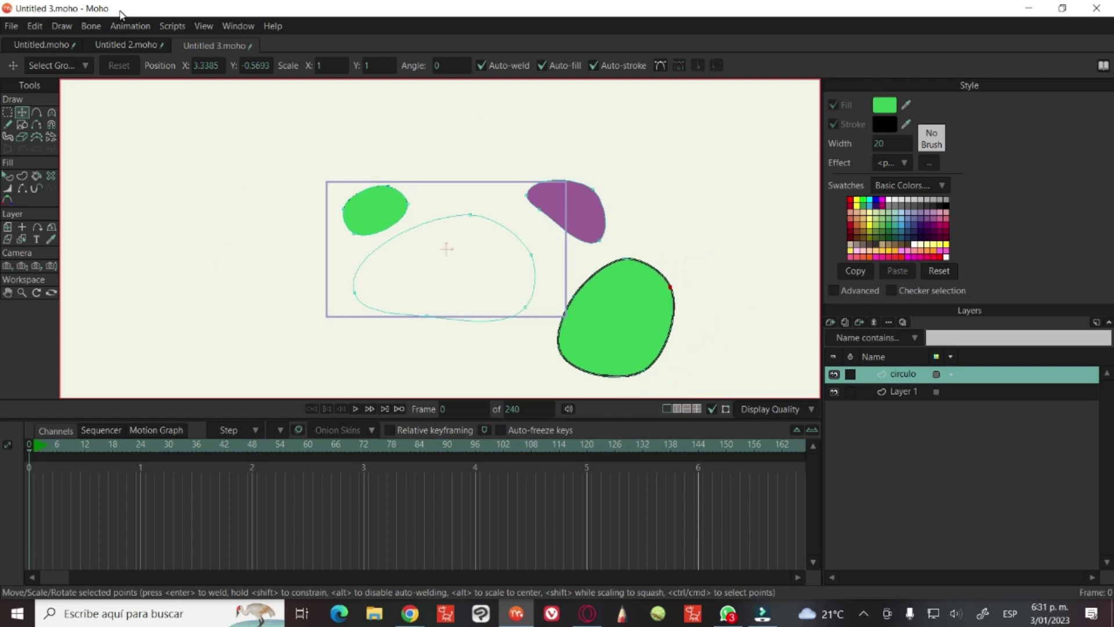
With the Add Point tool and sharp corners enabled, draw a closed five-point angular shape above the purple shape
left_click(36, 112)
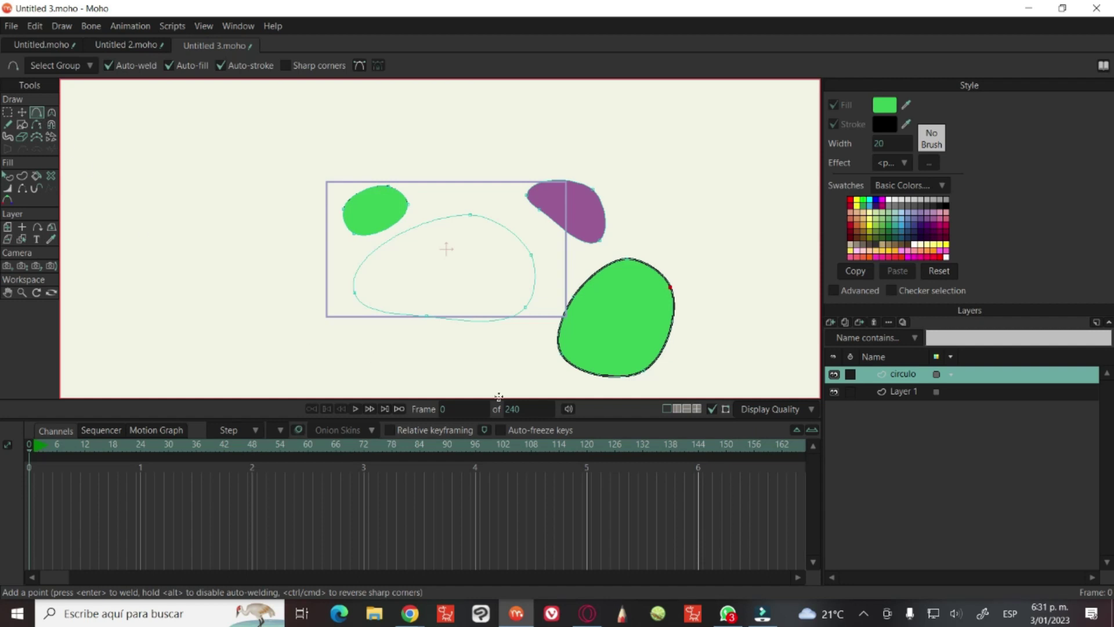
left_click(286, 65)
mouse_move(579, 115)
left_mouse_down()
mouse_move(699, 115)
mouse_move(716, 203)
mouse_move(630, 151)
mouse_move(486, 138)
mouse_move(580, 115)
left_mouse_up()
left_click(470, 135)
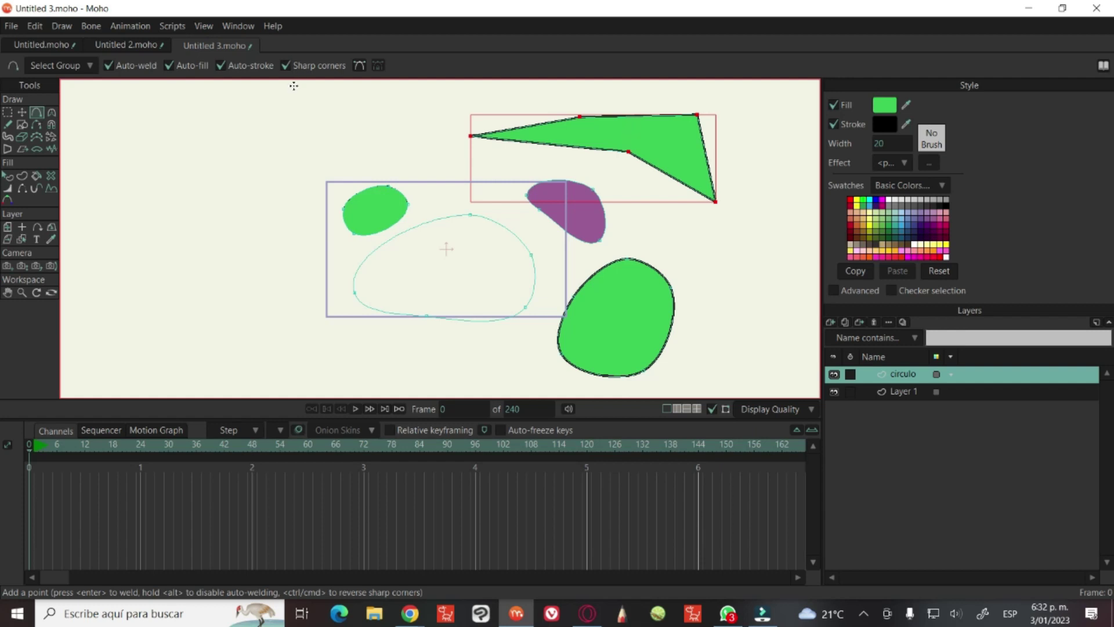
Turn off auto-weld, auto-fill, auto-stroke and sharp corners, and draw a tall oval outline outside the frame, undoing the stray last point
left_click(221, 66)
left_click(145, 68)
mouse_move(184, 248)
left_mouse_down()
mouse_move(214, 309)
mouse_move(273, 235)
left_mouse_up()
left_click_drag(268, 193, 248, 165)
left_click(196, 206)
left_click(199, 207)
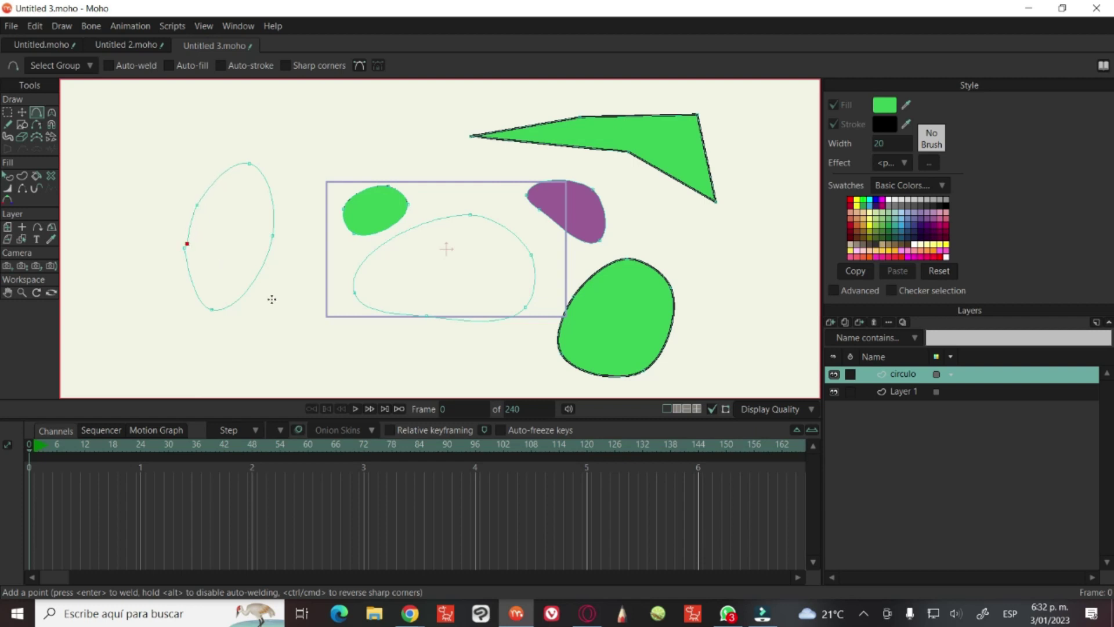
key("ctrl+z")
Select the tall oval outline with the Select Shape edges lasso and create a shape with both fill and stroke
left_click(25, 178)
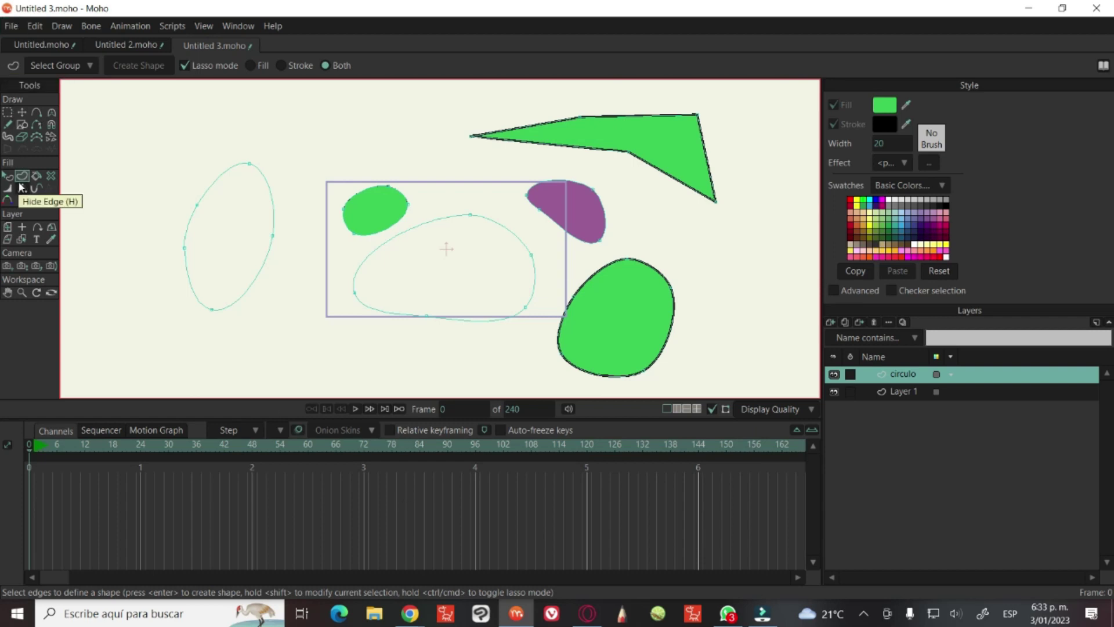
mouse_move(277, 221)
left_mouse_down()
mouse_move(258, 237)
mouse_move(279, 253)
mouse_move(278, 222)
left_mouse_up()
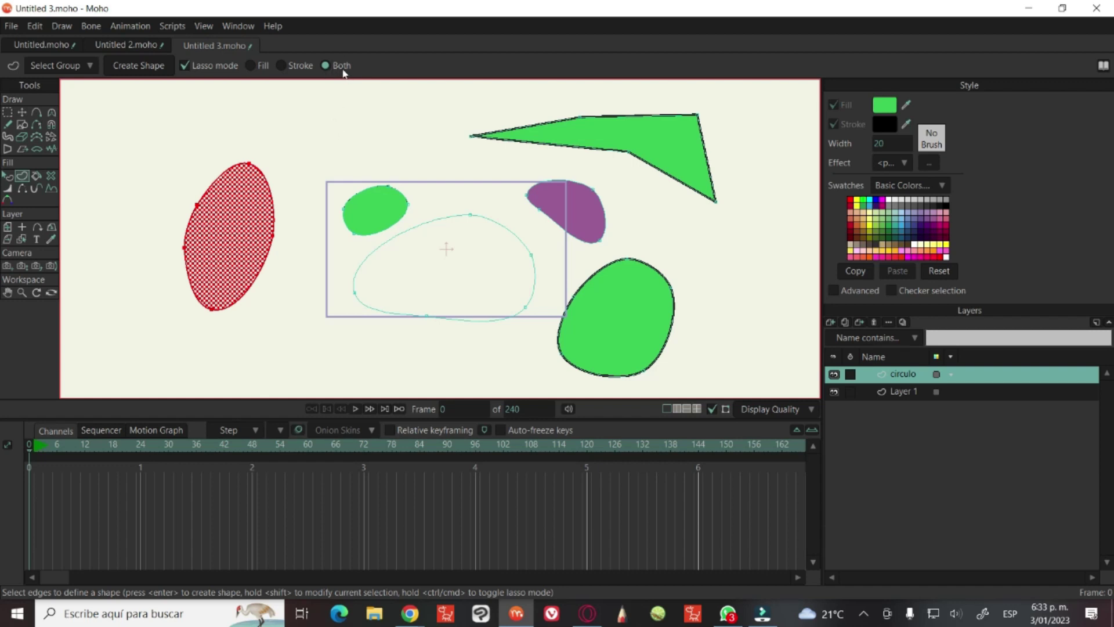
left_click(140, 68)
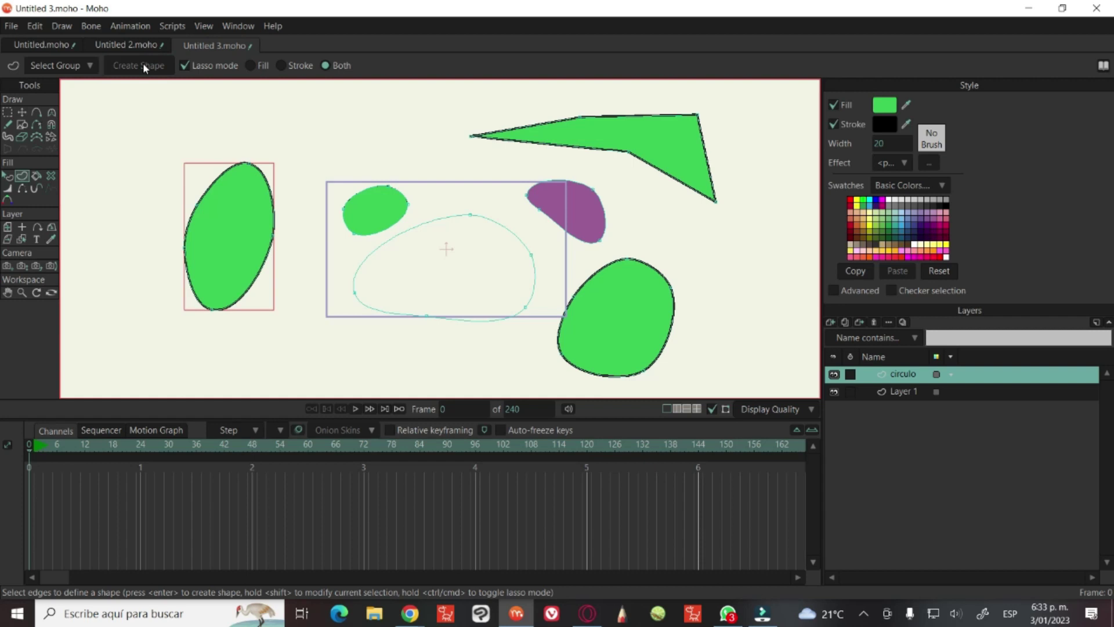
Adjust the point on the tall oval's right edge with Transform Points, undoing the last move
left_click(22, 112)
left_click_drag(262, 240, 255, 240)
key("ctrl+z")
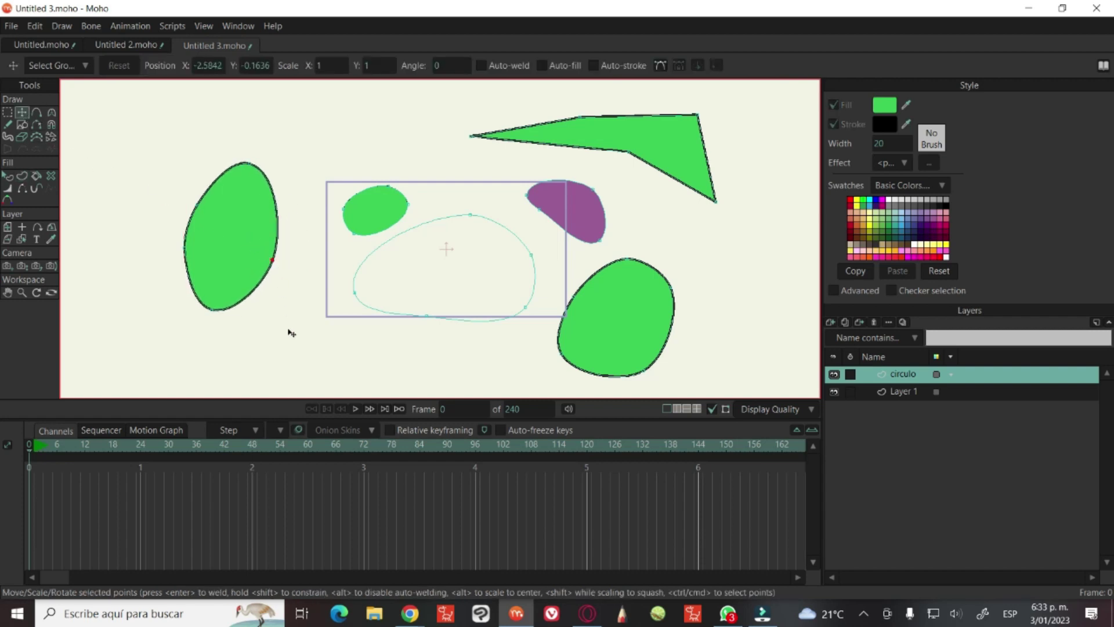
Draw a long, narrow, curved outline with the Add Point tool, beside the green blob at the frame's lower right corner
left_click(37, 112)
left_click_drag(743, 270, 756, 215)
left_click_drag(742, 270, 731, 332)
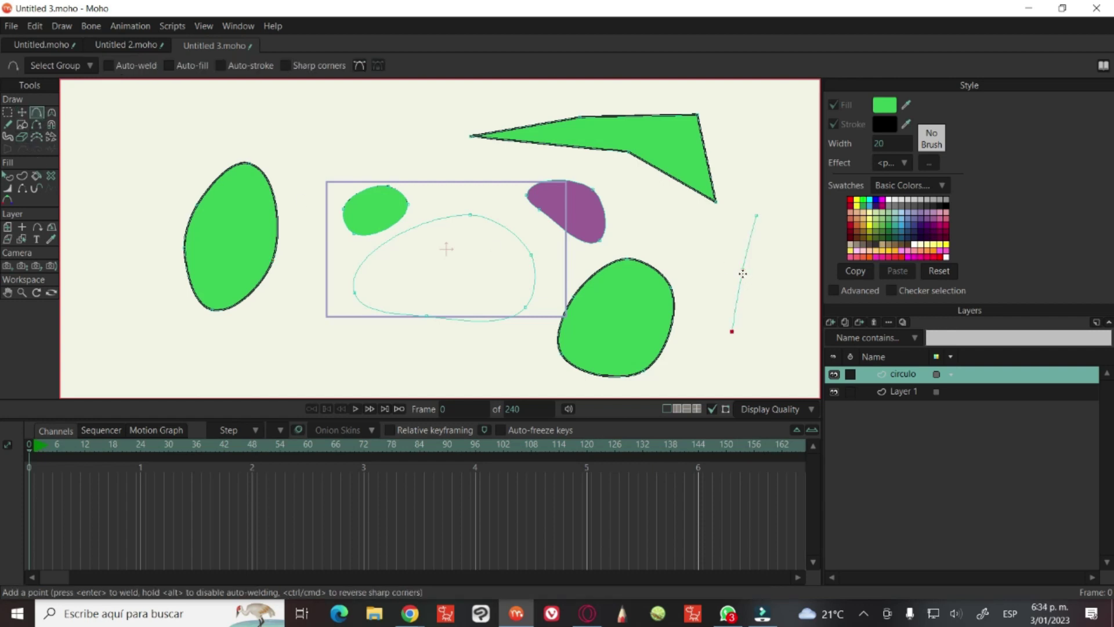
left_click_drag(724, 370, 757, 214)
Check the narrow outline for an unwelded gap, join its upper end points, and nudge the point on its left edge
key("u")
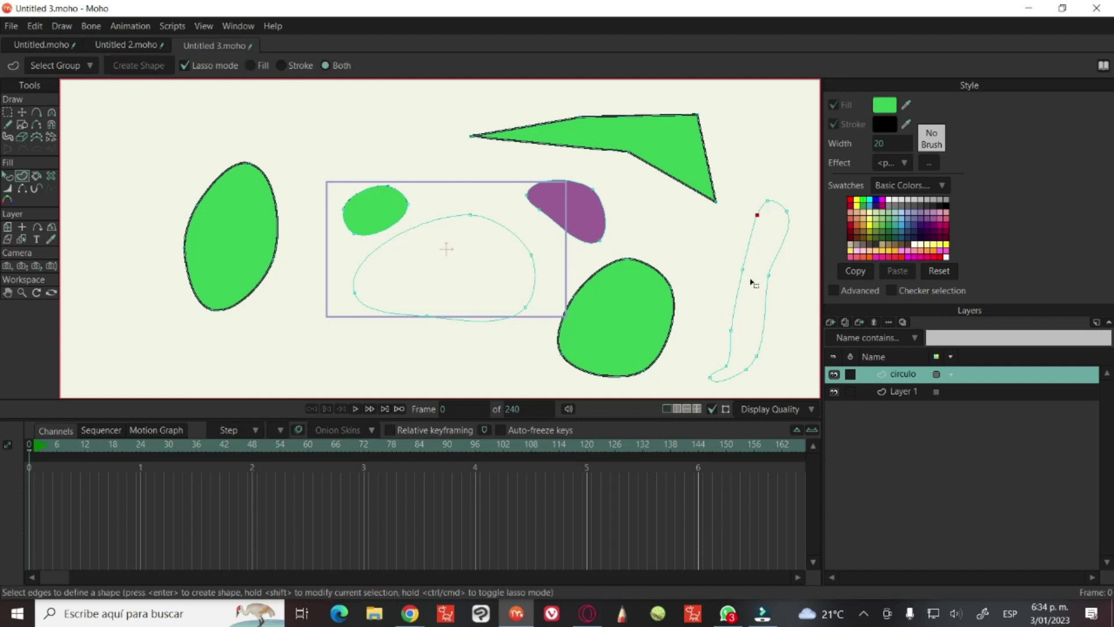
left_click(762, 221)
key("t")
left_click(752, 232)
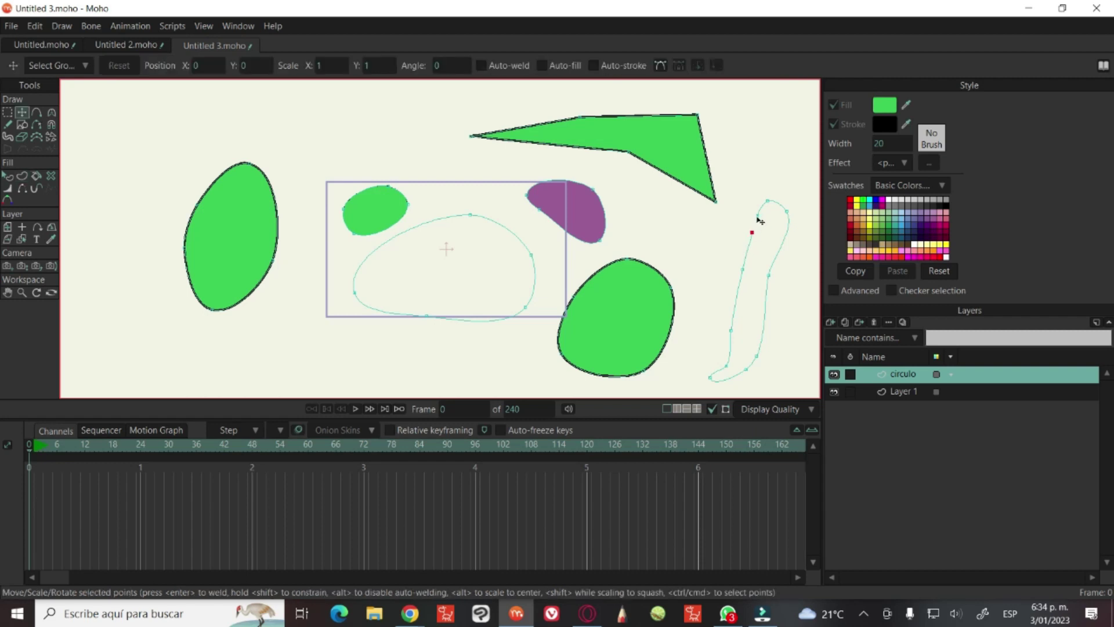
left_click_drag(755, 229, 758, 213)
left_click(744, 272)
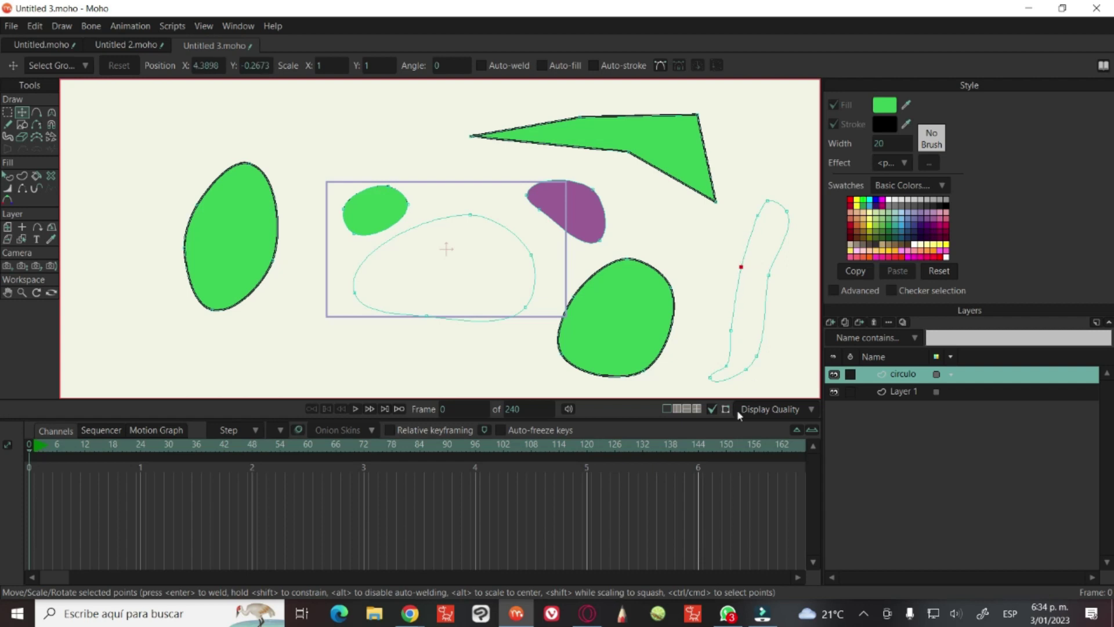
Select the narrow outline's edges, choose a light pink fill colour, and create a shape with both fill and stroke
key("u")
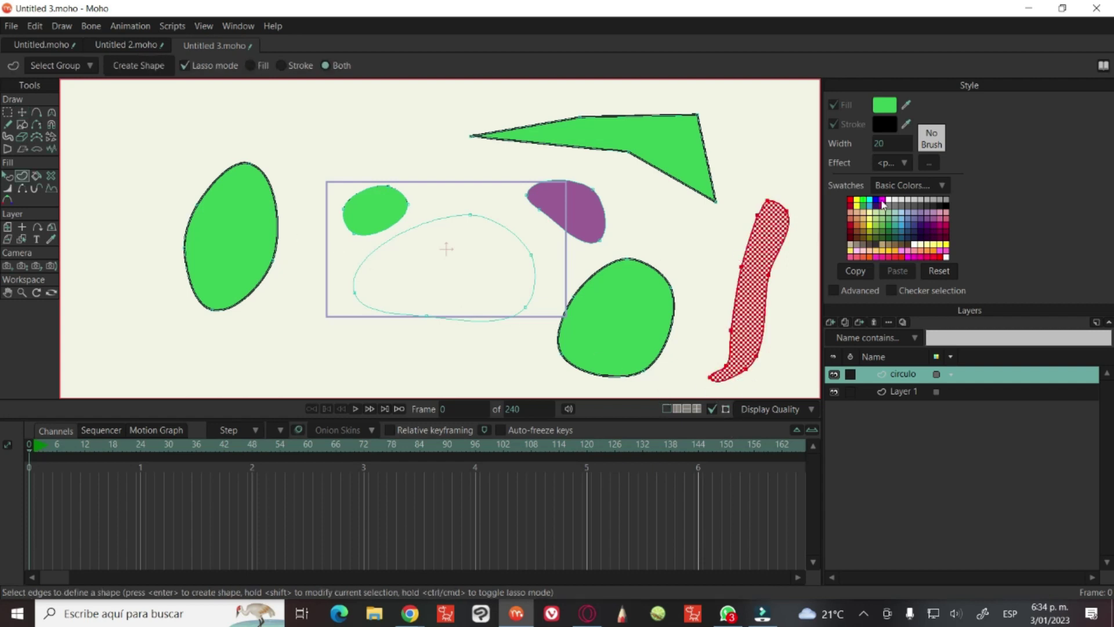
left_click(865, 254)
left_click(869, 256)
left_click(863, 253)
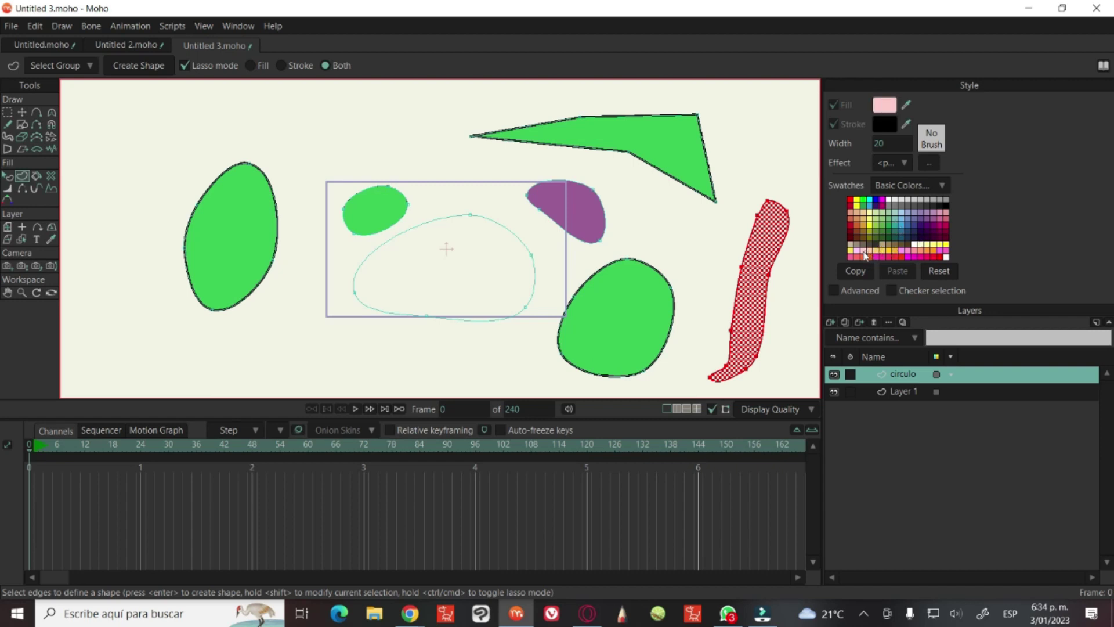
left_click(139, 67)
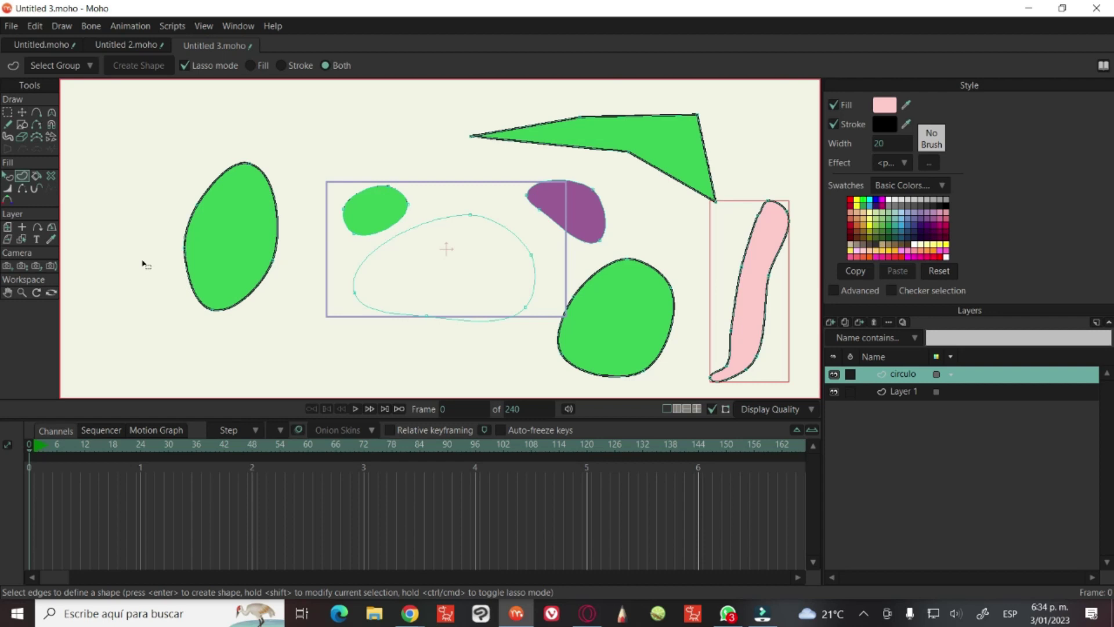
Draw a square over the tall green oval and a tall thin rectangle along the frame's left edge
left_click(22, 124)
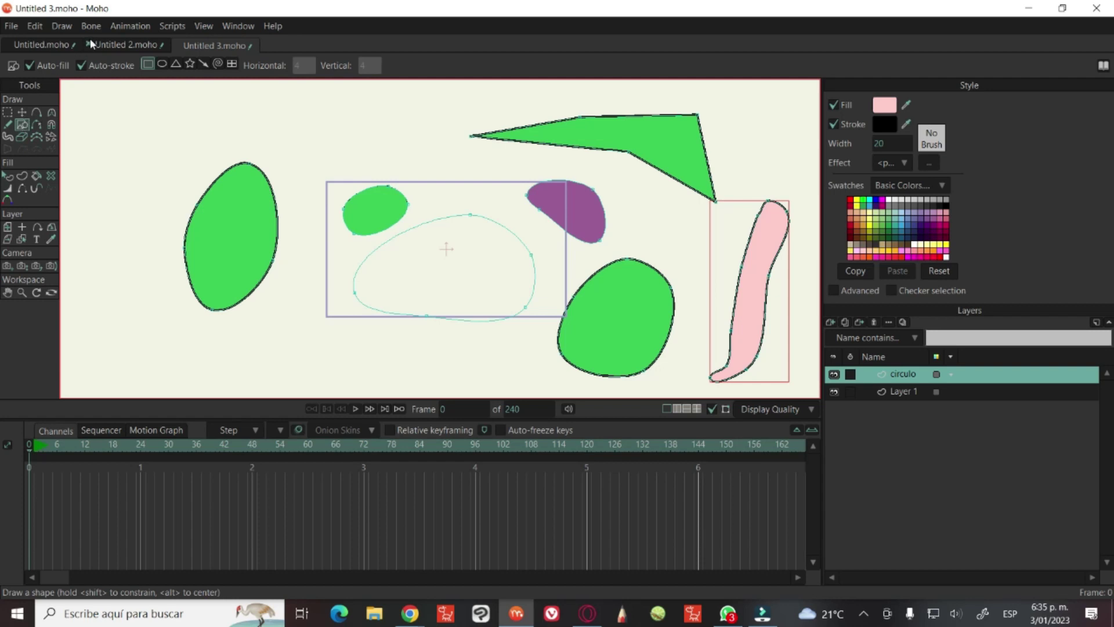
left_click(146, 64)
mouse_move(121, 119)
left_mouse_down()
mouse_move(186, 186)
mouse_move(226, 144)
mouse_move(227, 162)
mouse_move(187, 163)
mouse_move(170, 205)
mouse_move(241, 220)
mouse_move(408, 212)
mouse_move(243, 242)
mouse_move(216, 132)
mouse_move(228, 134)
left_mouse_up()
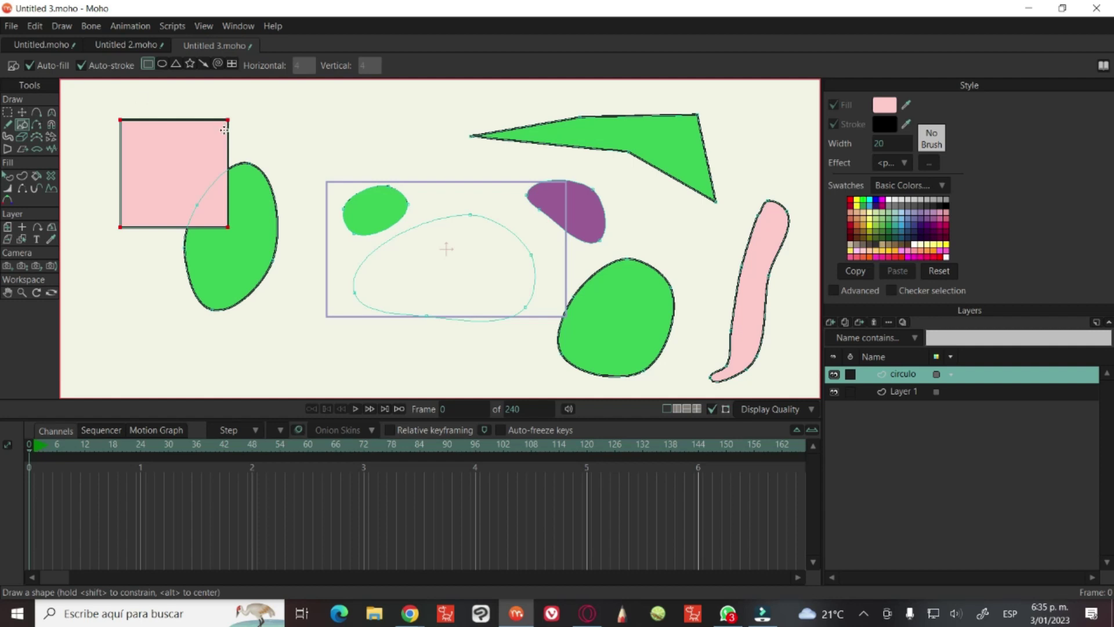
mouse_move(304, 124)
left_mouse_down()
mouse_move(344, 123)
mouse_move(491, 187)
mouse_move(465, 287)
mouse_move(551, 149)
mouse_move(450, 175)
mouse_move(342, 230)
mouse_move(327, 328)
left_mouse_up()
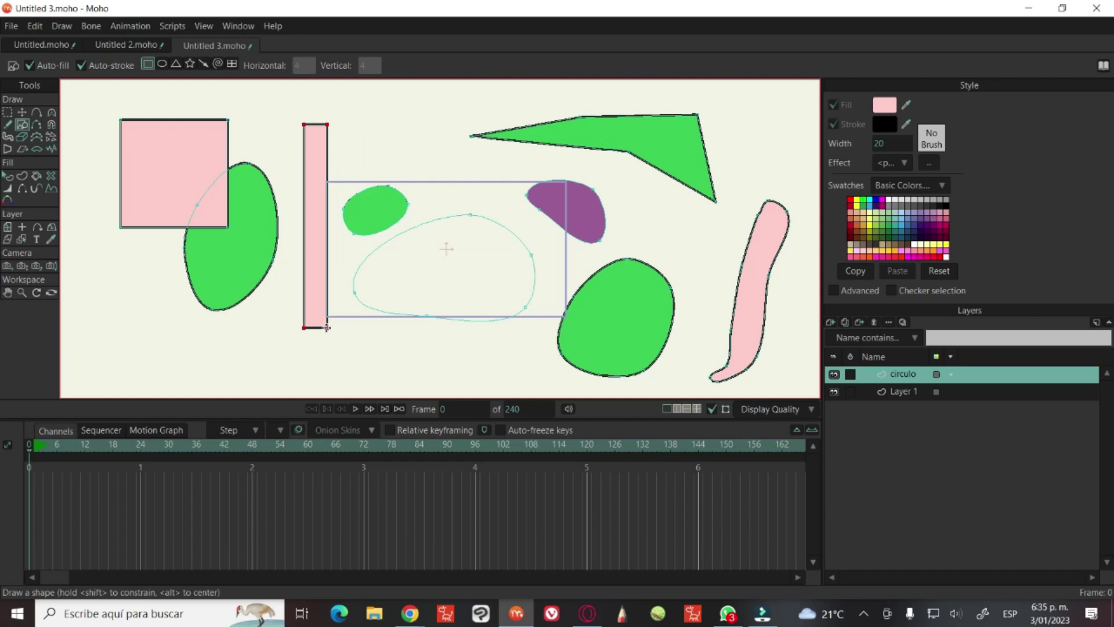
Draw an ellipse across the frame's upper edge and a triangle below the square
left_click(162, 64)
mouse_move(457, 163)
left_mouse_down()
mouse_move(383, 102)
mouse_move(477, 211)
left_mouse_up()
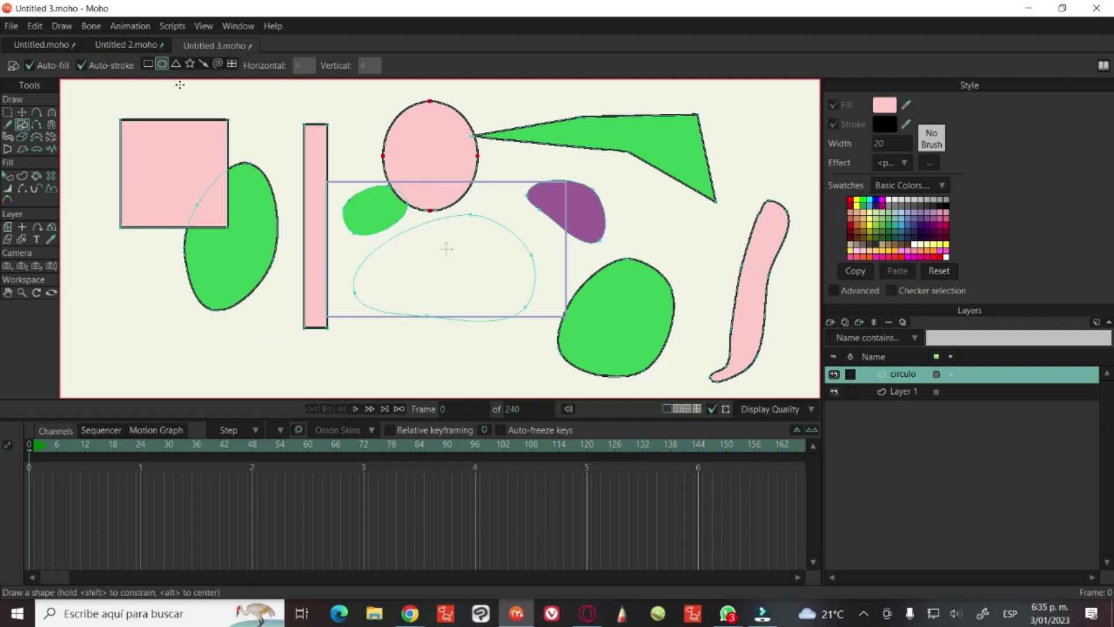
mouse_move(139, 259)
left_mouse_down()
mouse_move(215, 336)
mouse_move(230, 374)
left_mouse_up()
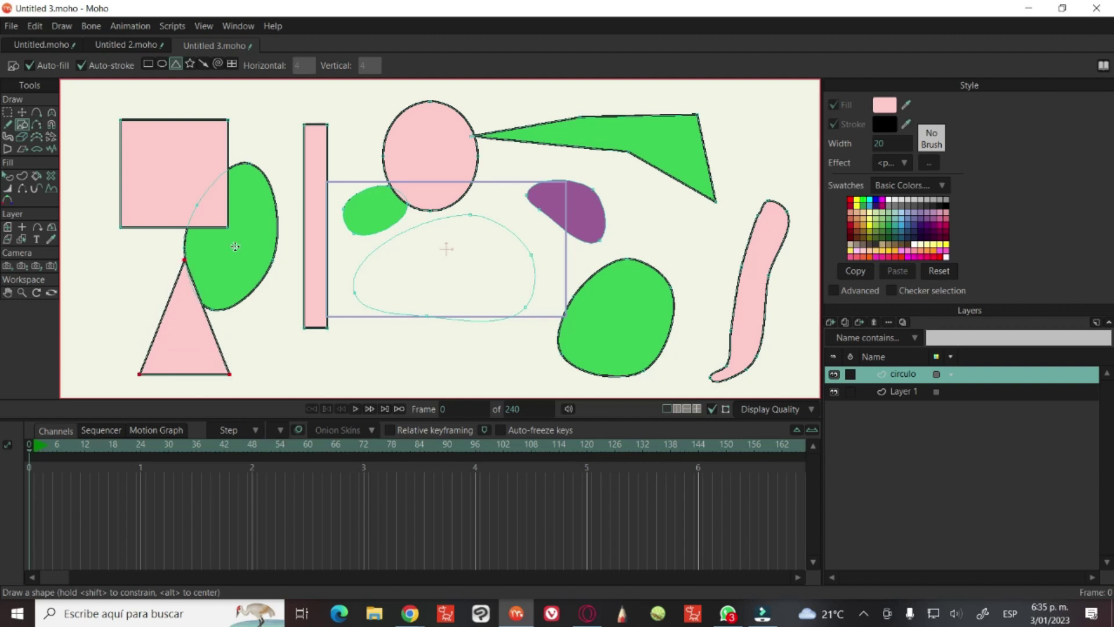
Draw a large five-pointed star beside the triangle and a spiral around the purple shape
left_click(190, 64)
left_click_drag(316, 341, 398, 405)
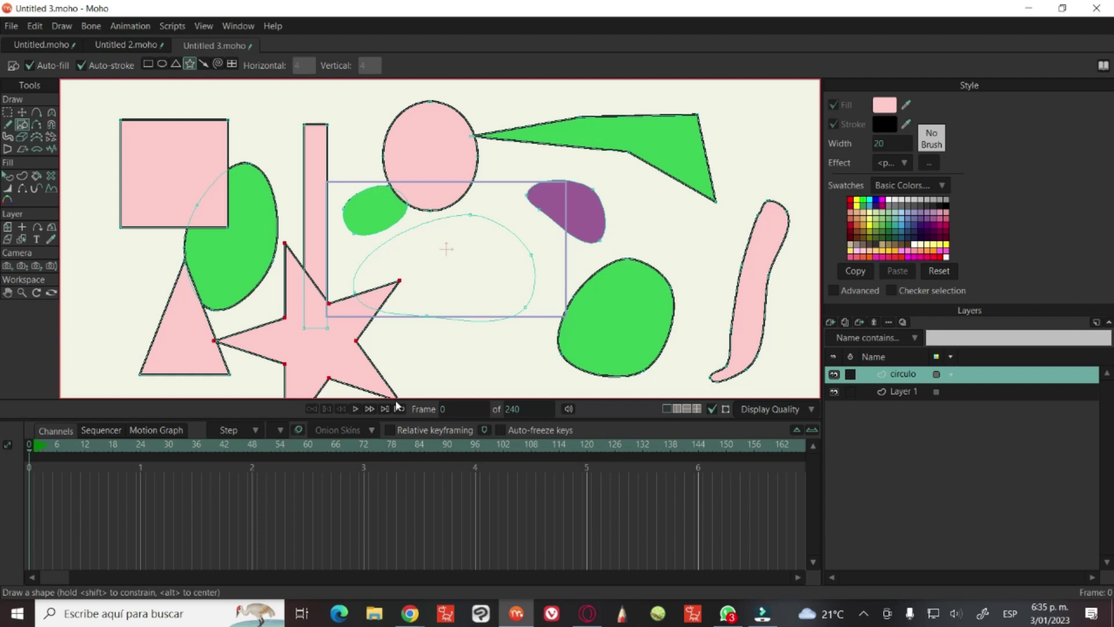
left_click(218, 64)
left_click_drag(598, 221, 617, 194)
Draw three arrows: one from the thin rectangle's top, one inside the frame, and one just below the frame
left_click(203, 63)
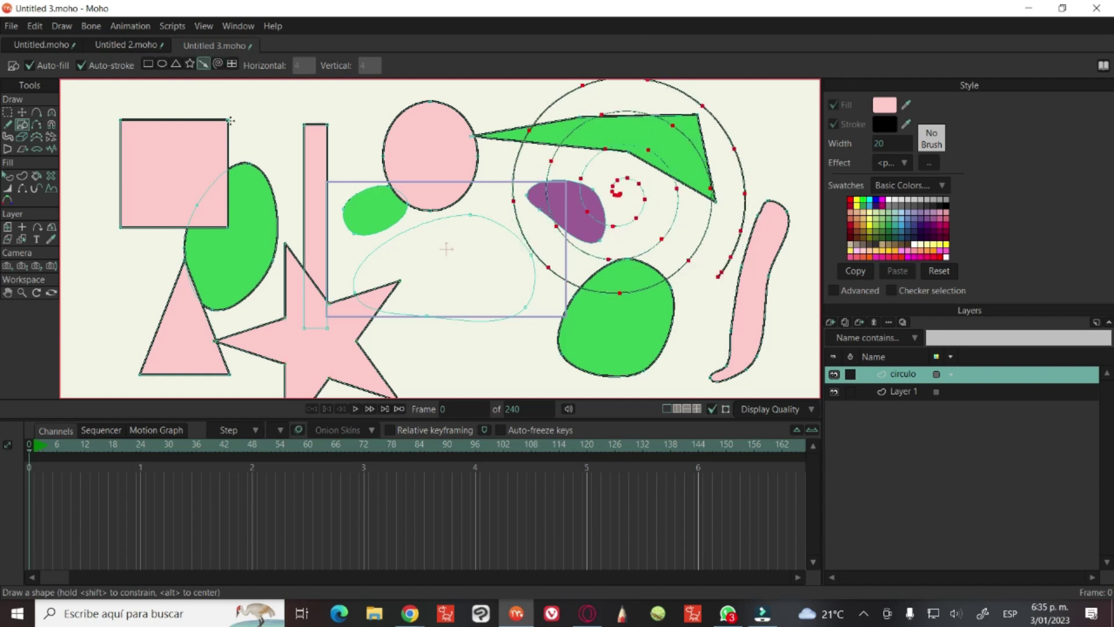
left_click_drag(301, 124, 387, 271)
mouse_move(500, 231)
left_mouse_down()
mouse_move(441, 342)
mouse_move(546, 353)
left_mouse_up()
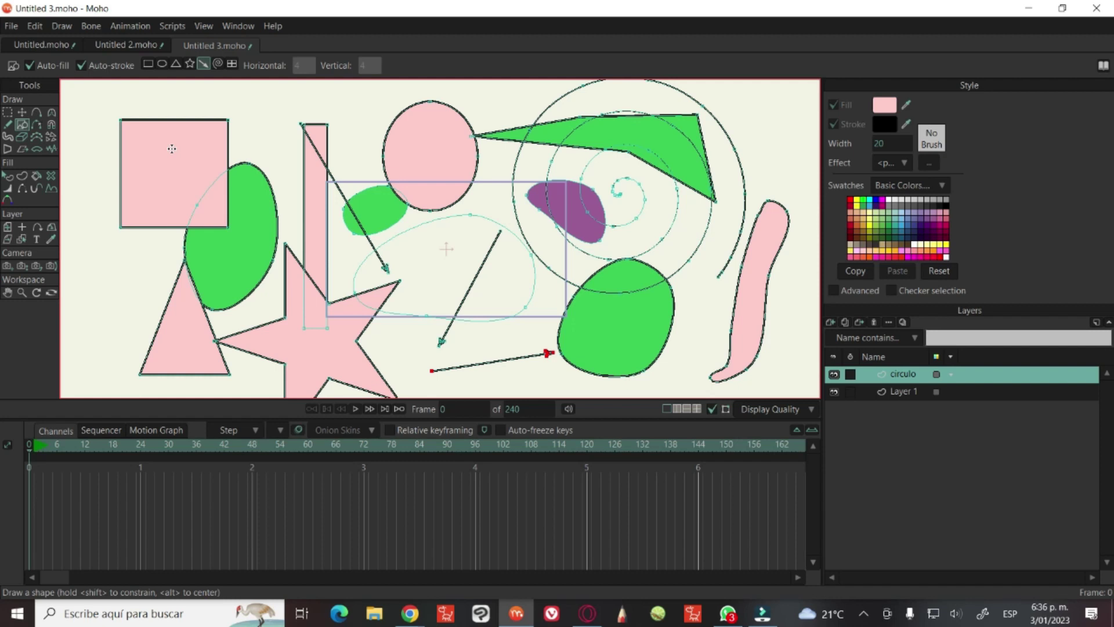
Draw a 4 by 4 grid over the triangle and a grid with 4 horizontal and 2 vertical divisions over the narrow pink shape
left_click(231, 66)
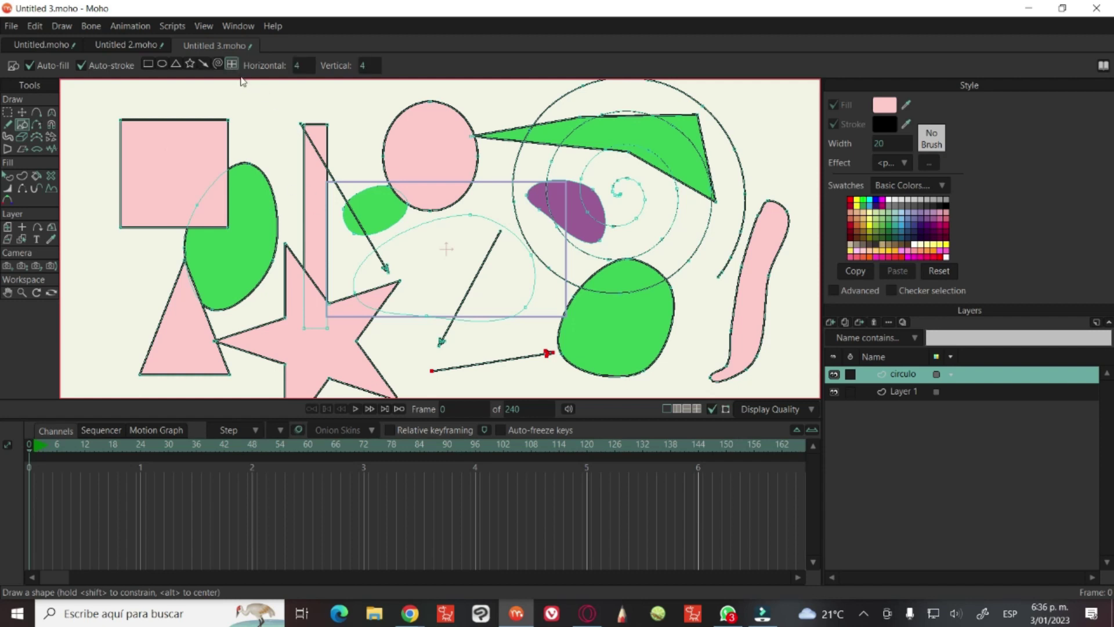
left_click_drag(104, 282, 287, 390)
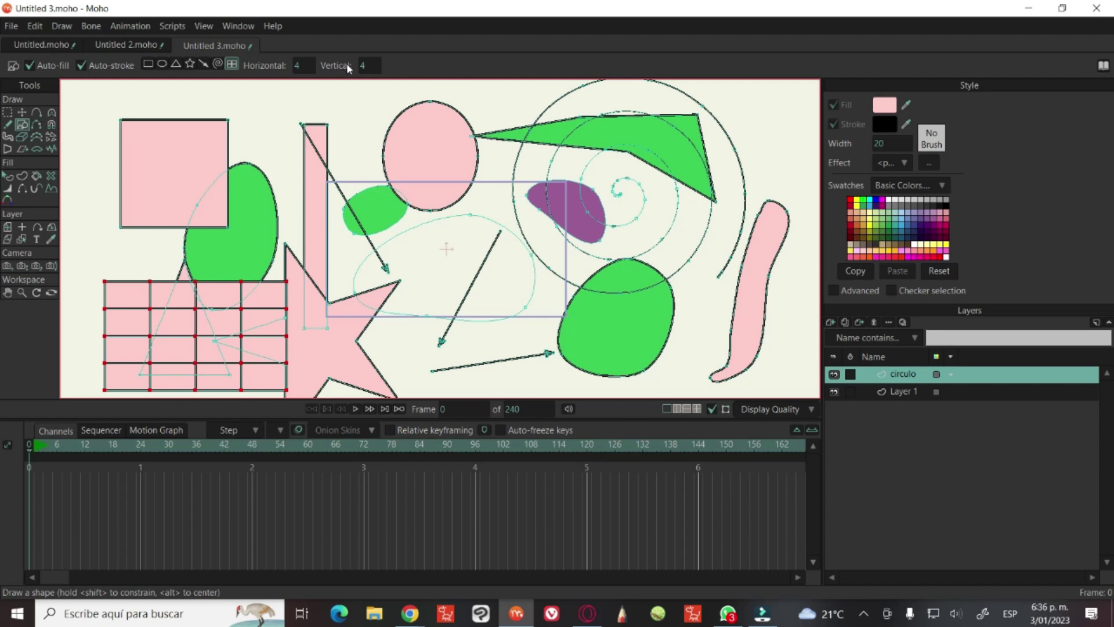
left_click(372, 63)
key("Return")
left_click_drag(730, 105, 804, 340)
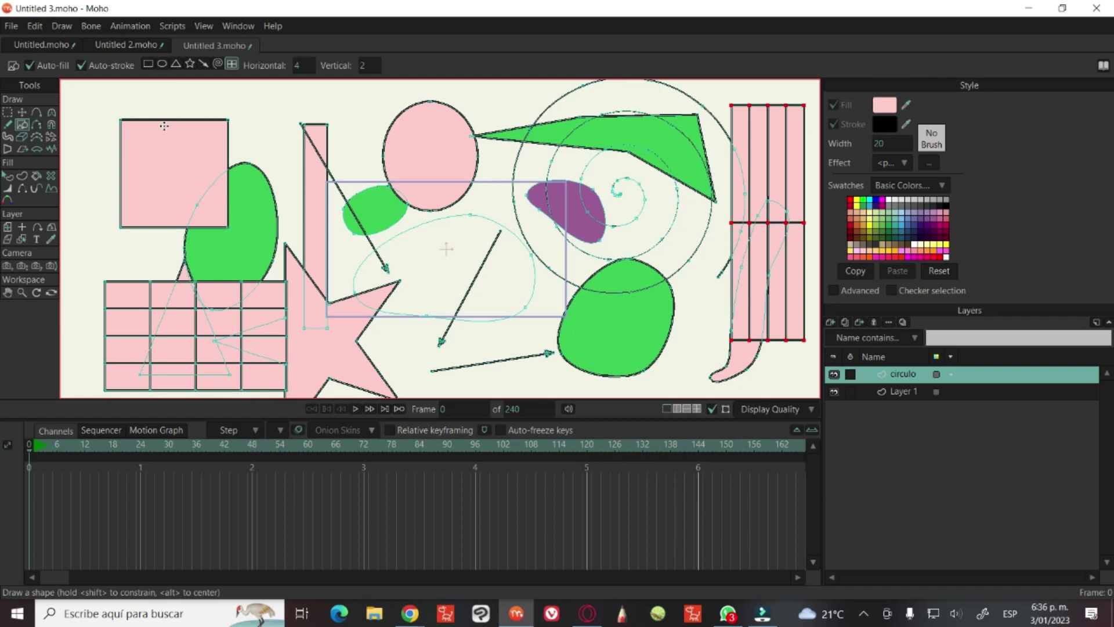
Select the pink ellipse with Transform Points and move it to the centre of the frame
left_click(26, 116)
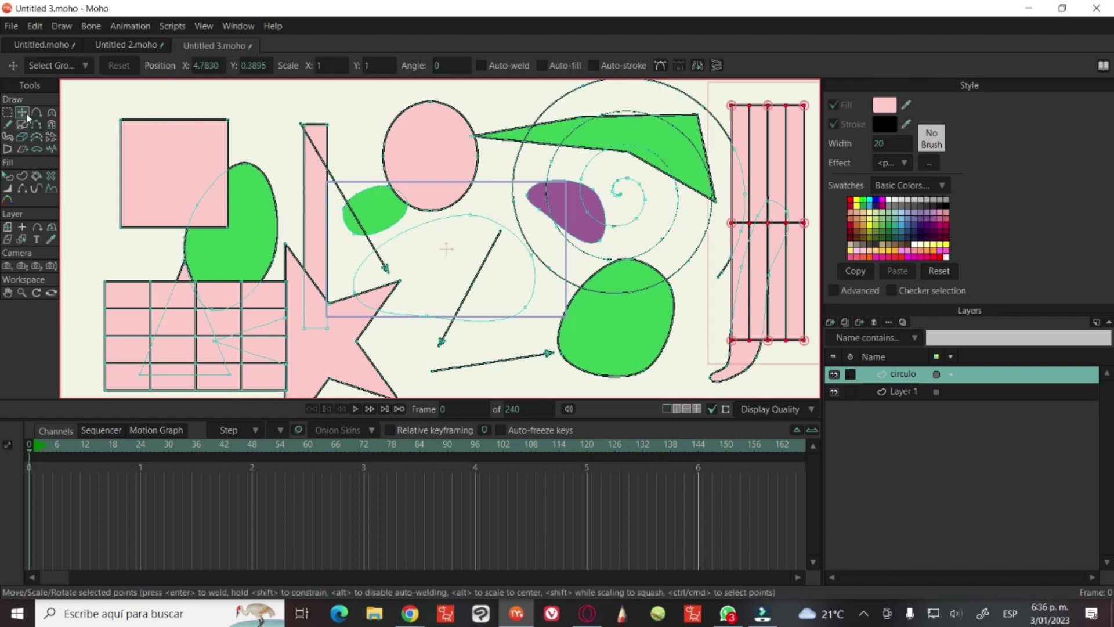
left_click_drag(456, 142, 456, 239)
left_click(445, 148)
scroll(456, 238, "up", 4)
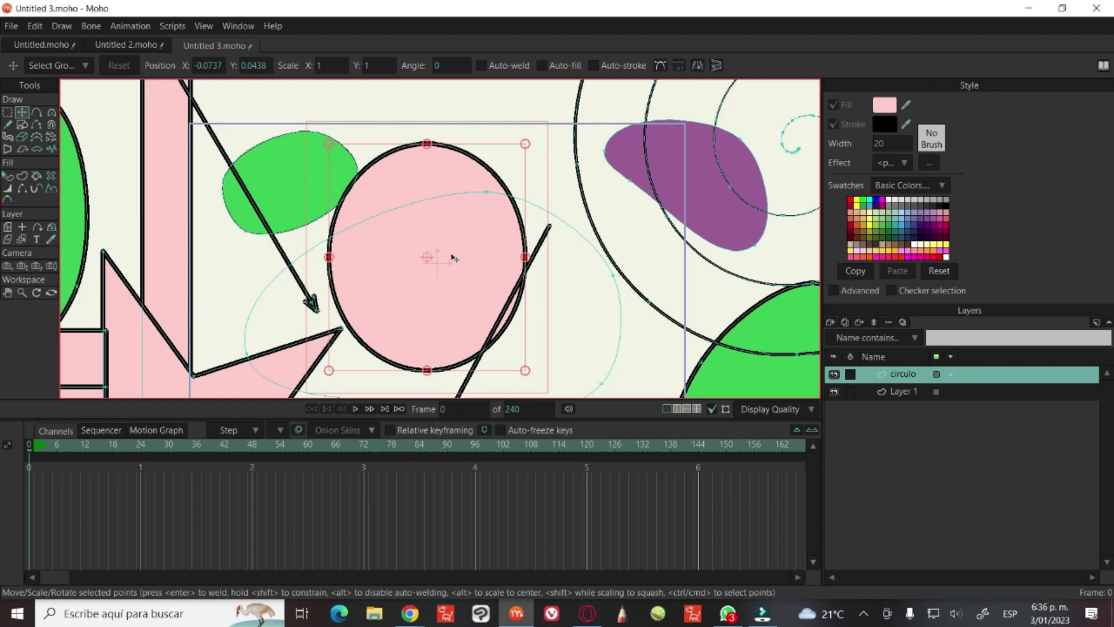
Add a point on the ellipse's upper right and upper left edges, pulling each outward to widen the top
key("a")
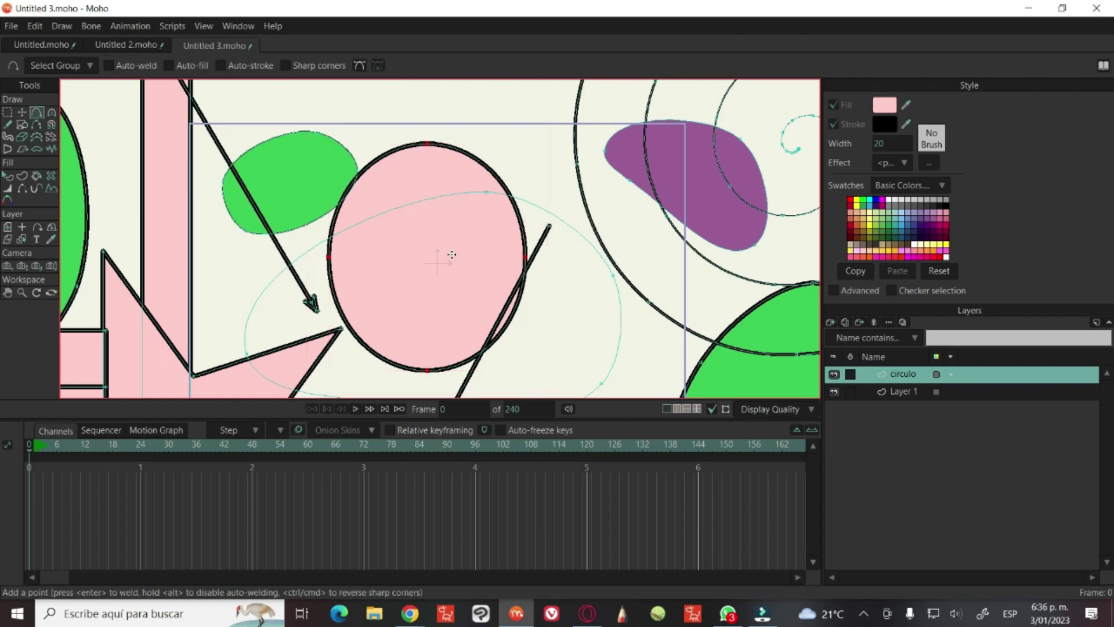
mouse_move(500, 181)
left_mouse_down()
mouse_move(531, 157)
mouse_move(501, 182)
left_mouse_up()
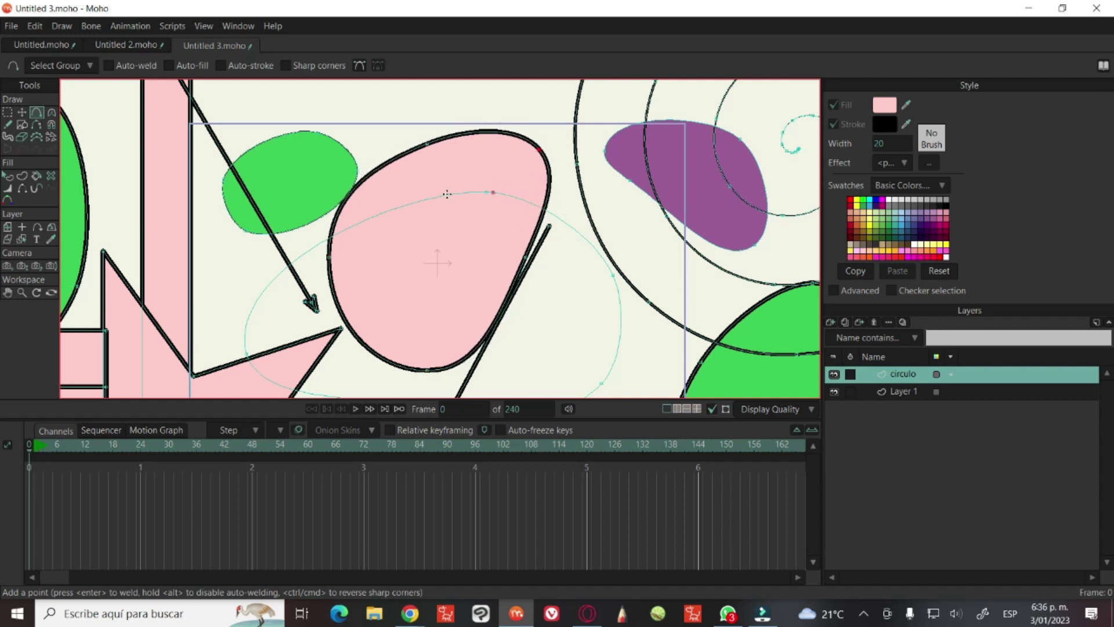
left_click_drag(371, 174, 360, 148)
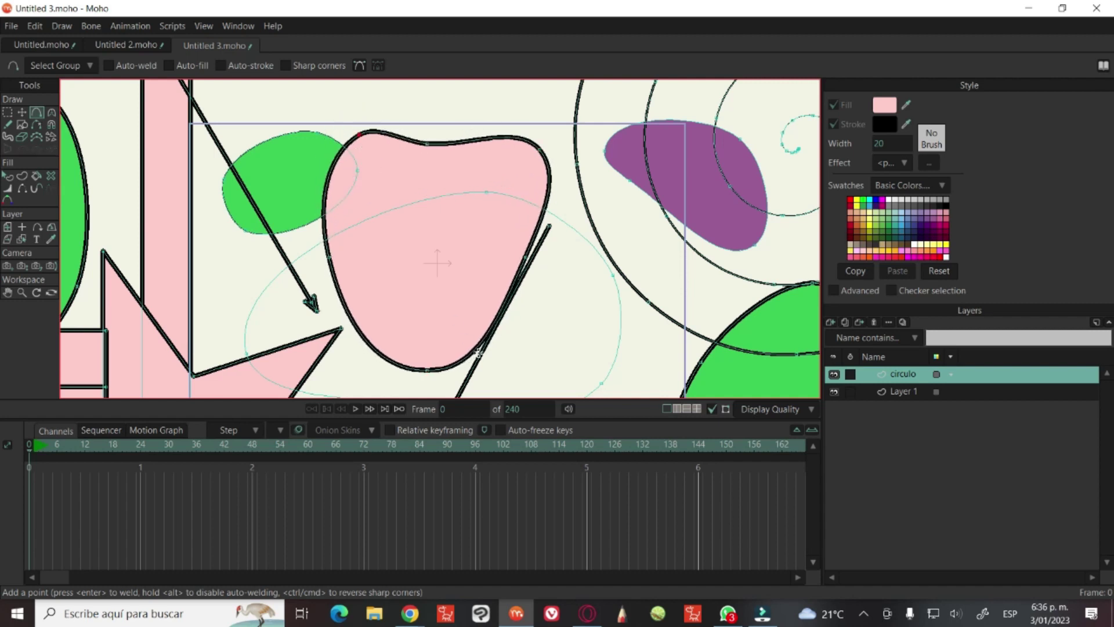
Lower the shape's top middle point and spread its two upper corner points outward to form a rounded V
key("t")
left_click_drag(428, 144, 429, 231)
left_click_drag(549, 157, 566, 168)
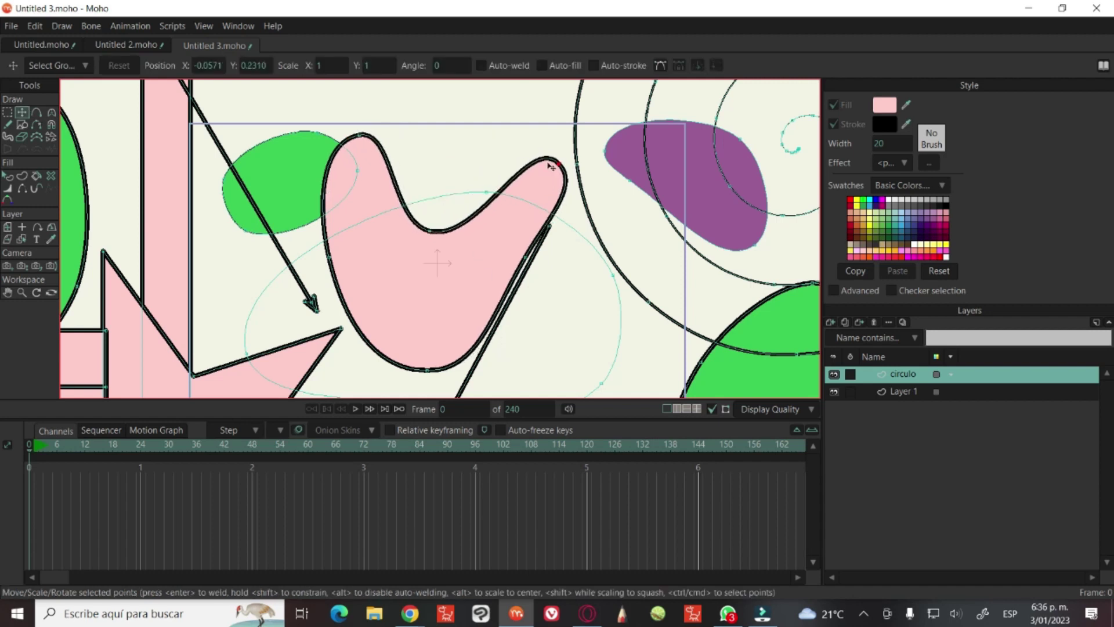
left_click_drag(373, 147, 342, 151)
left_click_drag(428, 370, 428, 374)
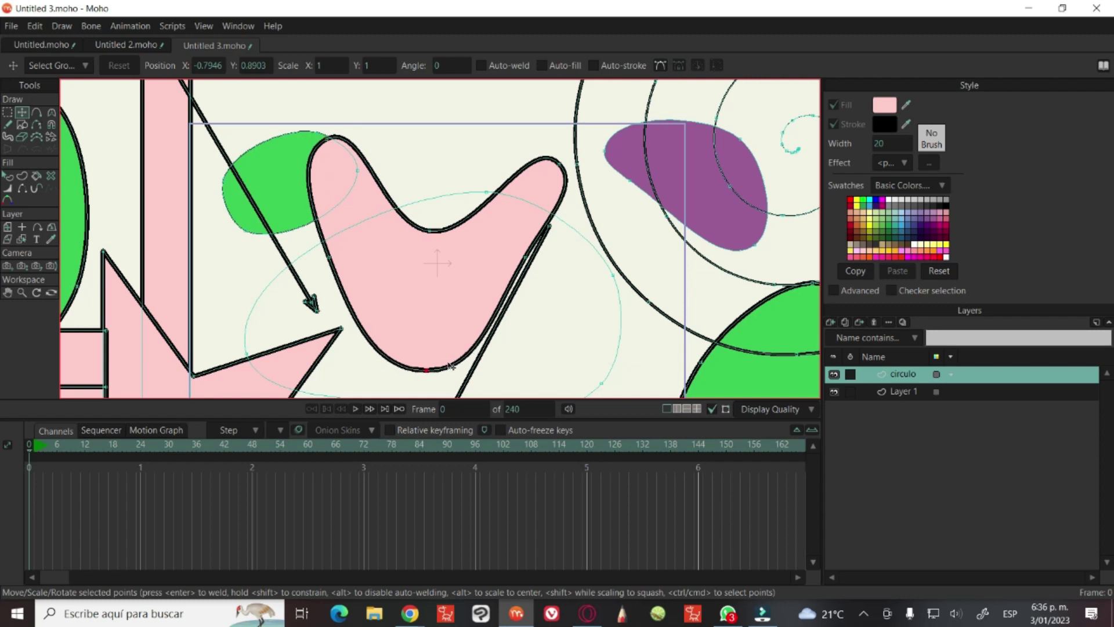
scroll(456, 361, "down", 5)
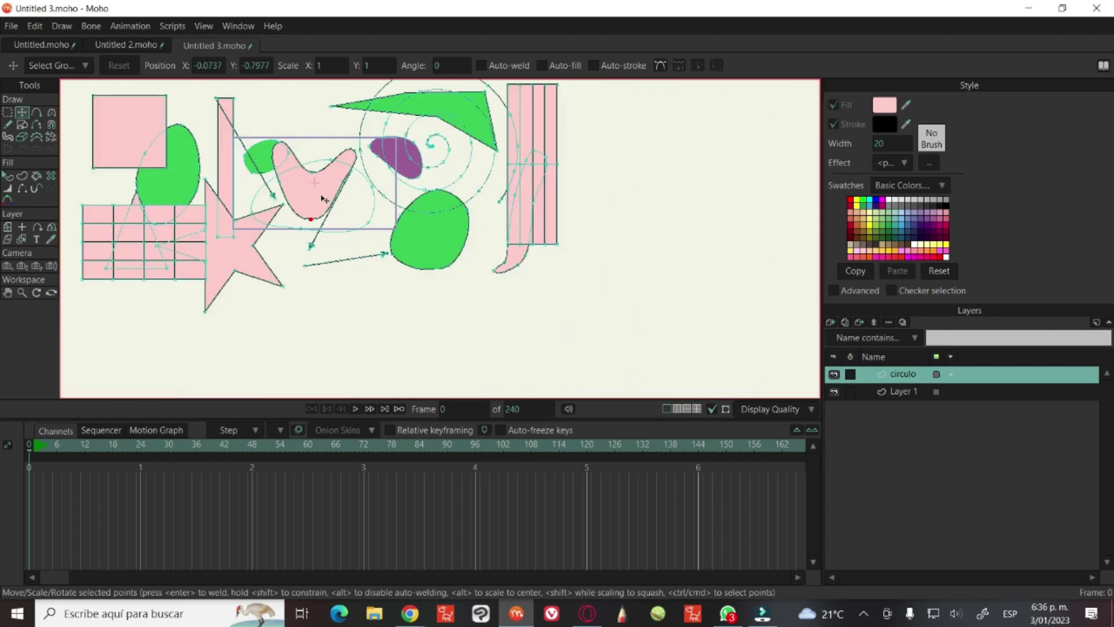
Move the rounded V shape with Transform Points into the empty area right of the striped grid
left_click_drag(325, 202, 714, 281)
scroll(719, 283, "up", 2)
scroll(718, 282, "up", 2)
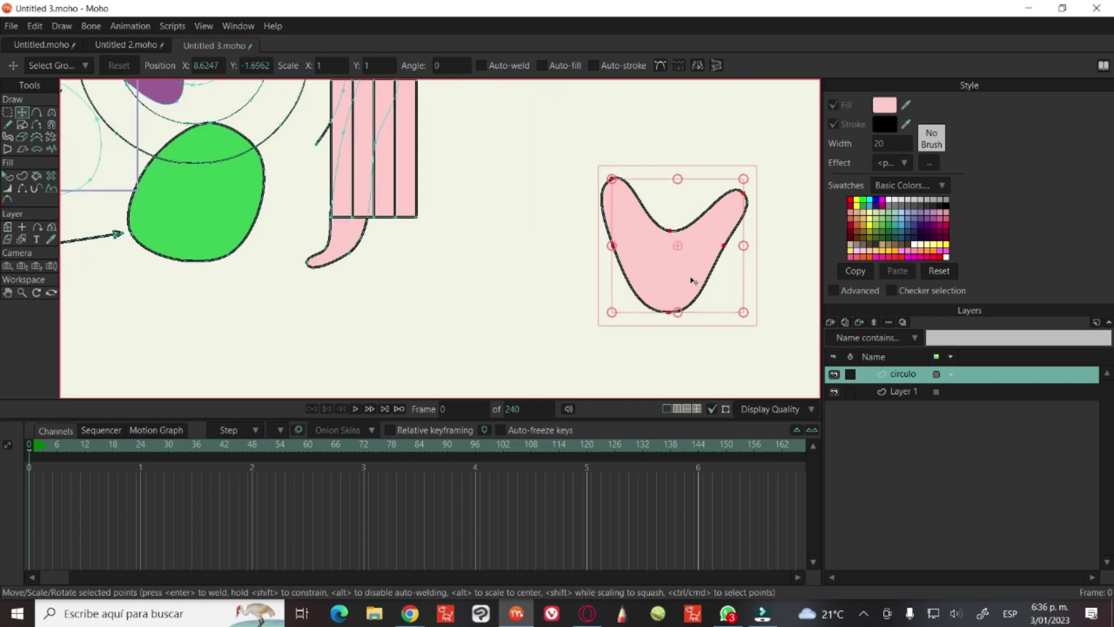
scroll(691, 281, "up", 1)
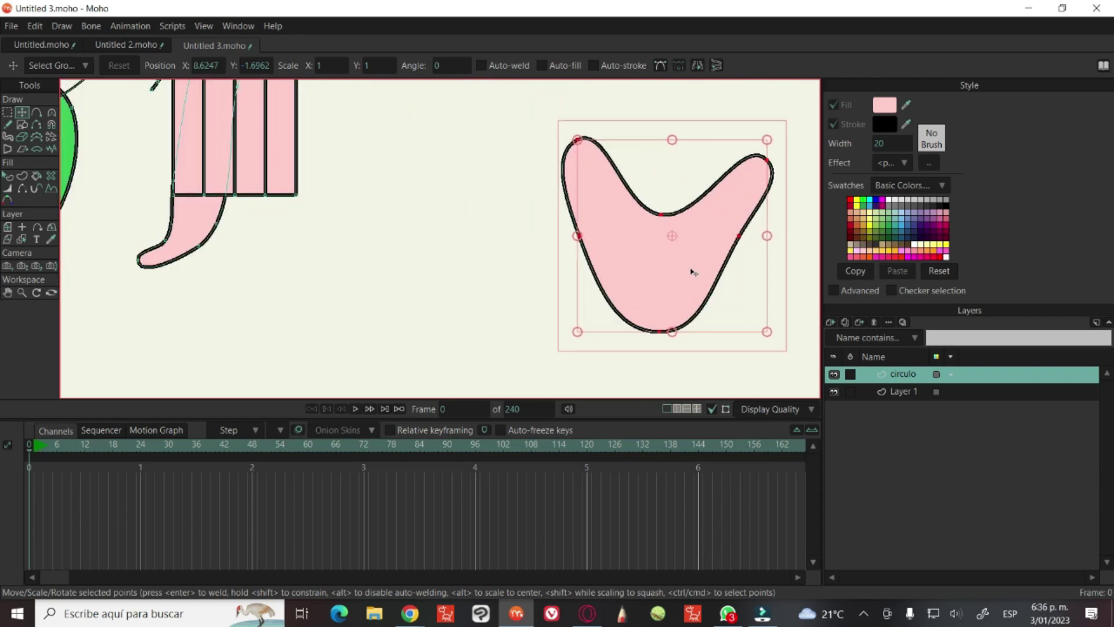
Set the curvature of the shape's top middle and bottom points to 0 and increase it at both upper lobes to form a heart
left_click(668, 216)
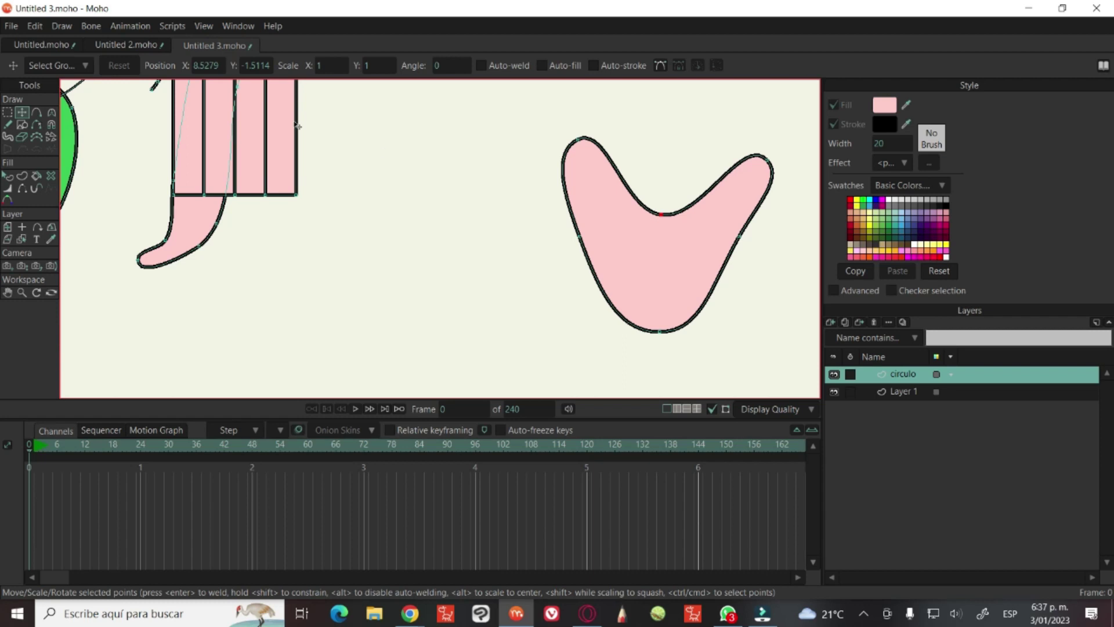
key("c")
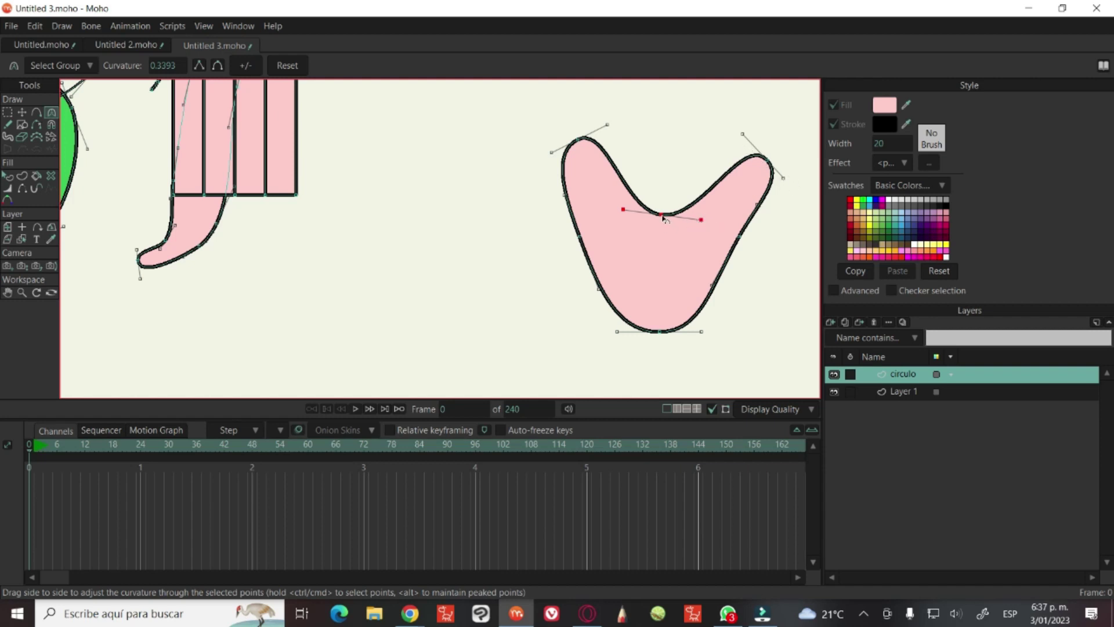
left_click_drag(663, 218, 663, 218)
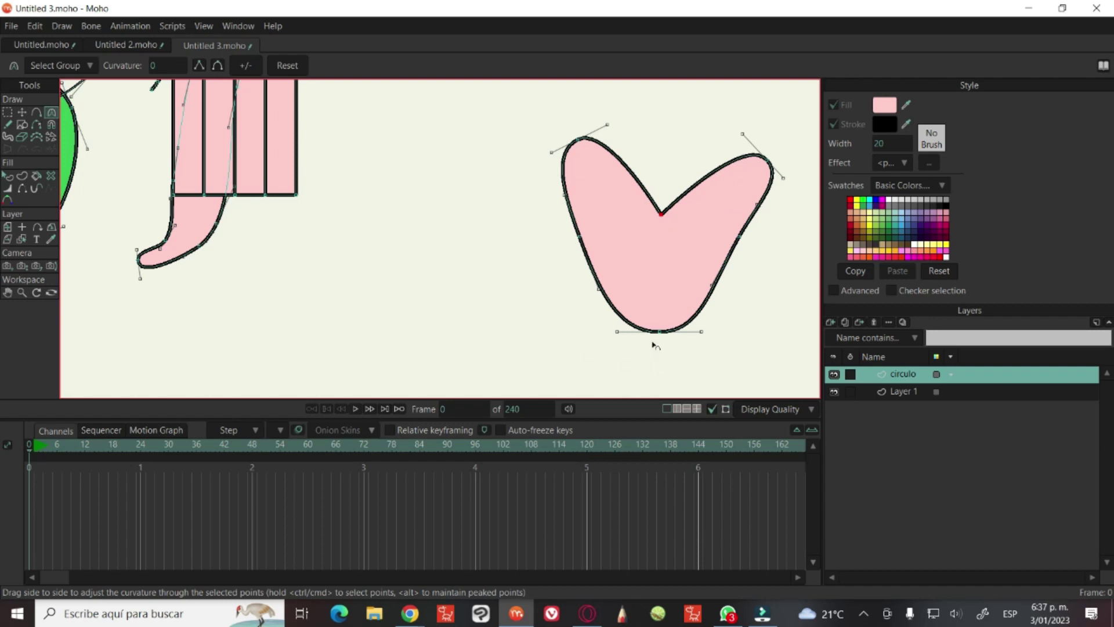
left_click_drag(658, 332, 654, 336)
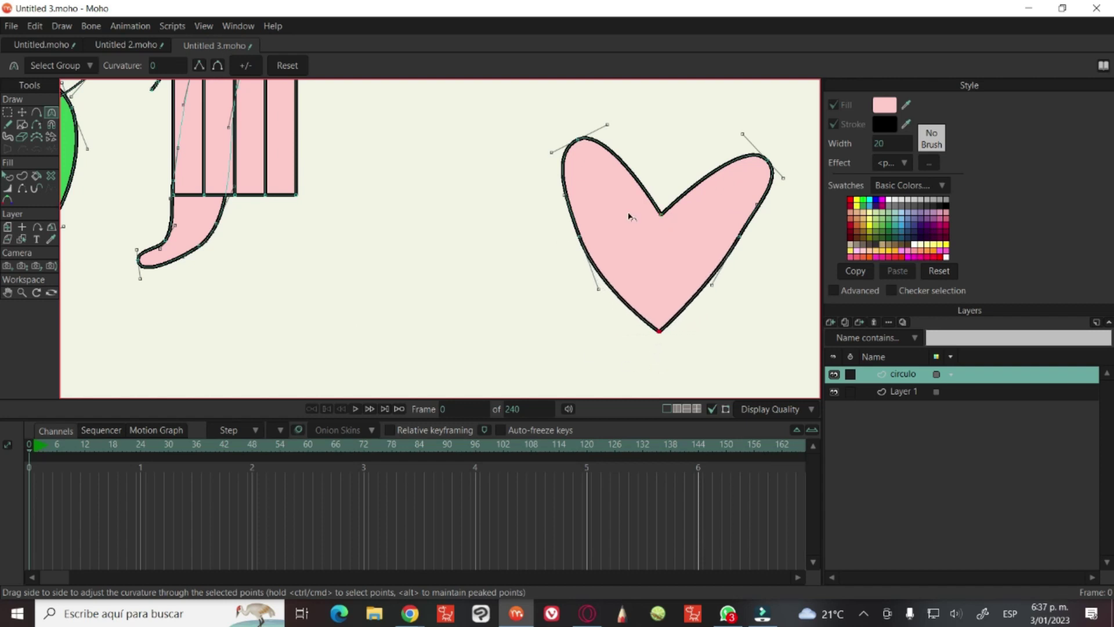
left_click_drag(775, 166, 781, 167)
left_click_drag(574, 143, 578, 144)
Spread the heart's lower side points outward and raise its top notch to give it a fuller form
left_click(755, 204)
left_click_drag(755, 204, 746, 251)
key("t")
key("ctrl+z")
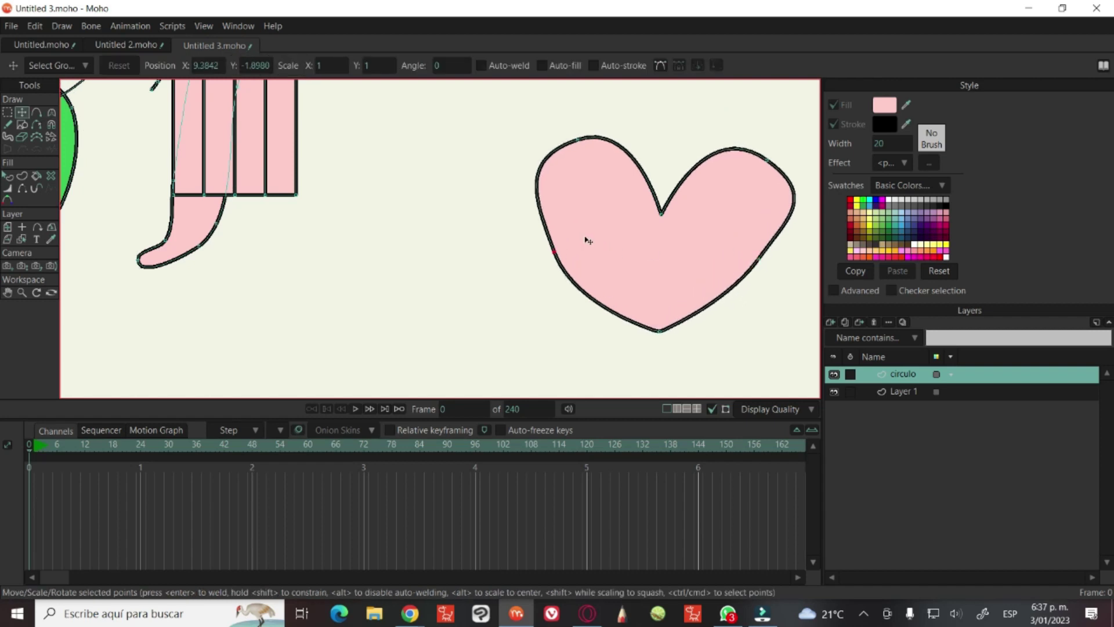
key("ctrl+z")
left_click_drag(666, 217, 679, 186)
key("ctrl+z")
key("ctrl+z")
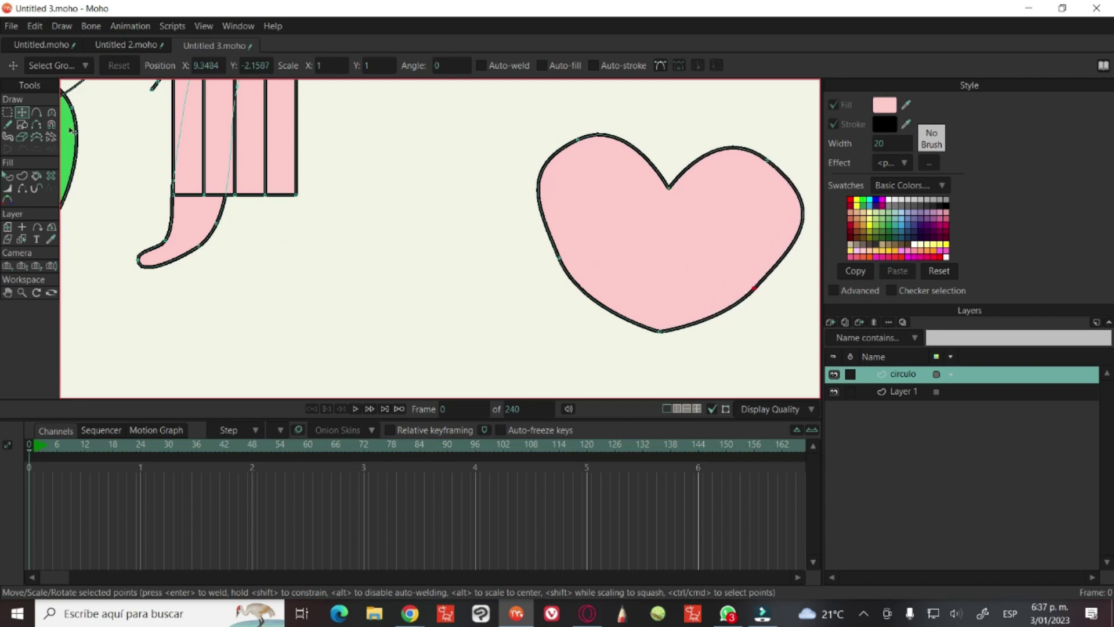
Fine-tune the heart's curvature at the upper lobes and the lower right point with the Curvature tool
left_click(53, 114)
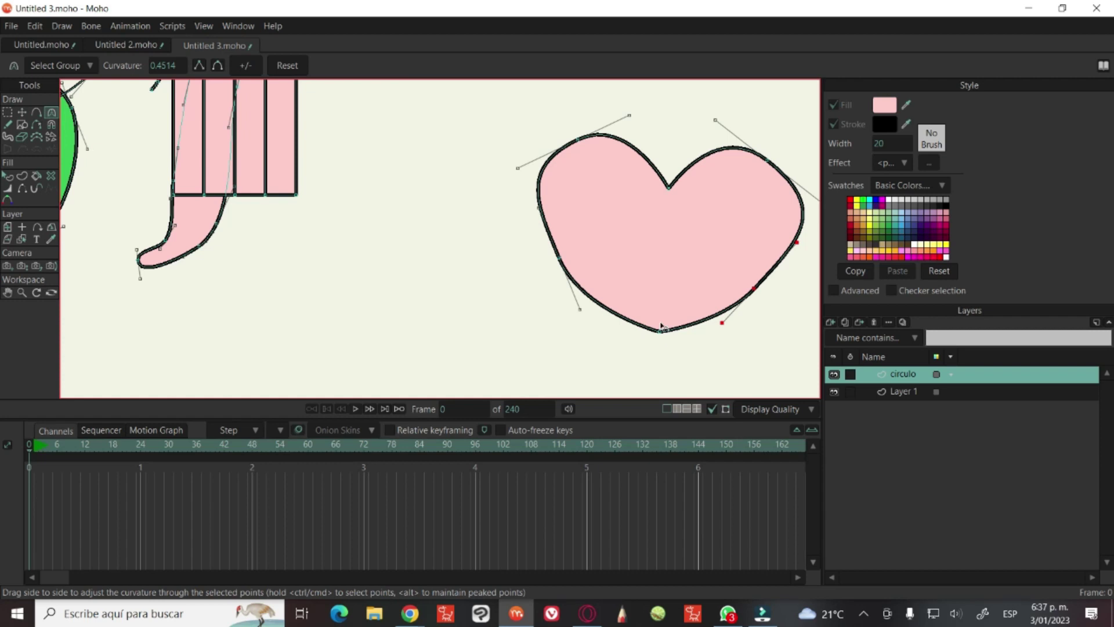
left_click_drag(628, 116, 792, 242)
left_click(755, 288)
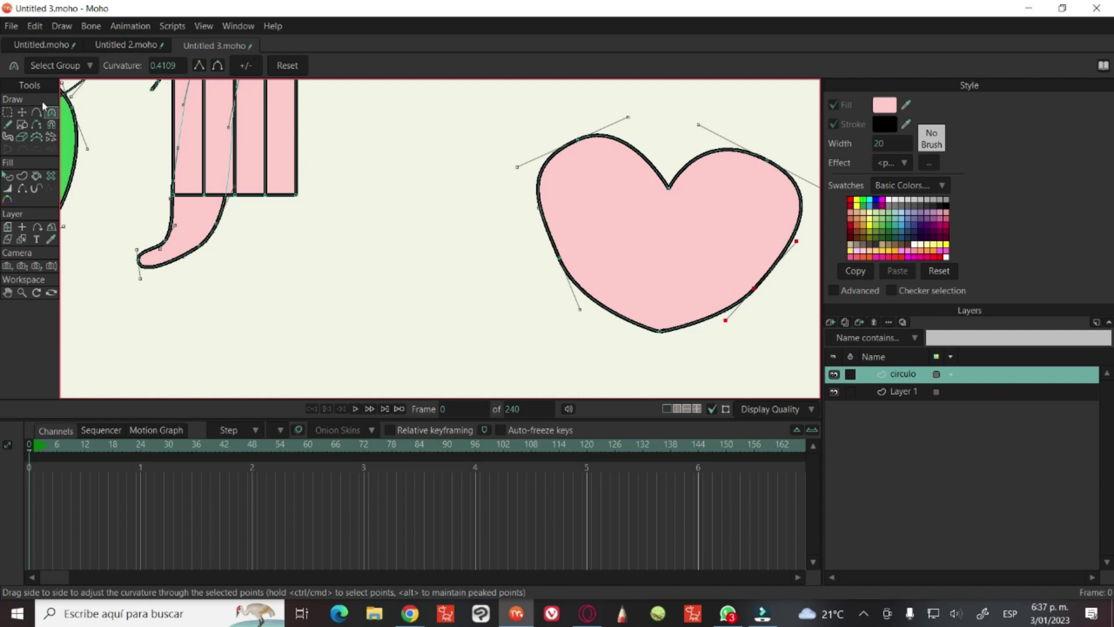
Draw a zigzag, two looped strokes, a small double loop and a spiral with the Freehand tool between the striped grid and the heart
left_click(8, 126)
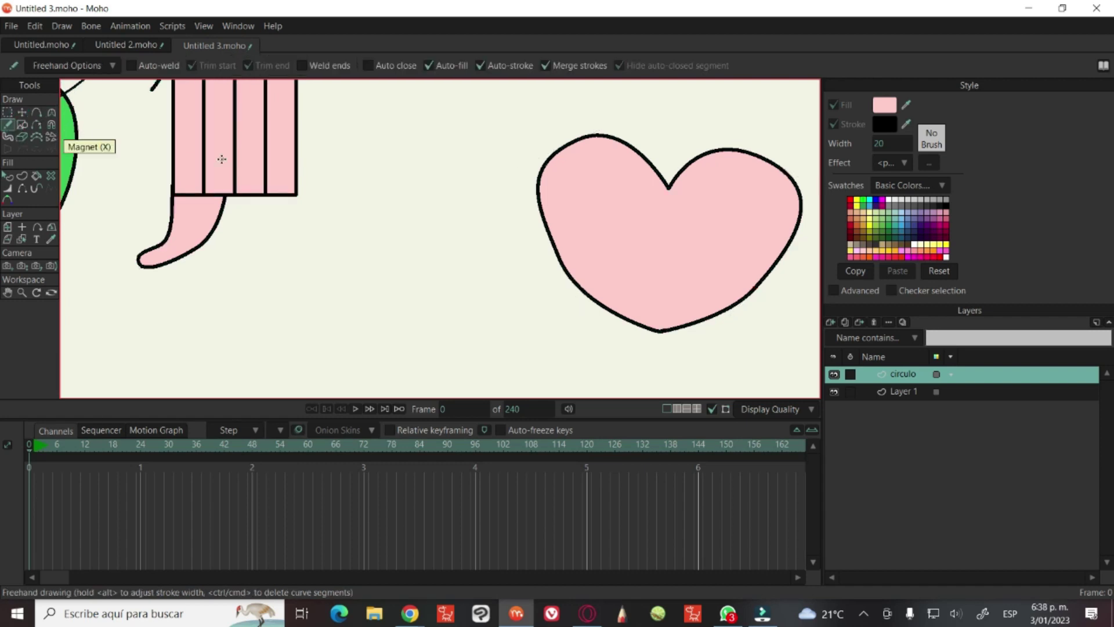
scroll(222, 159, "down", 1)
scroll(221, 159, "down", 1)
scroll(222, 159, "up", 2)
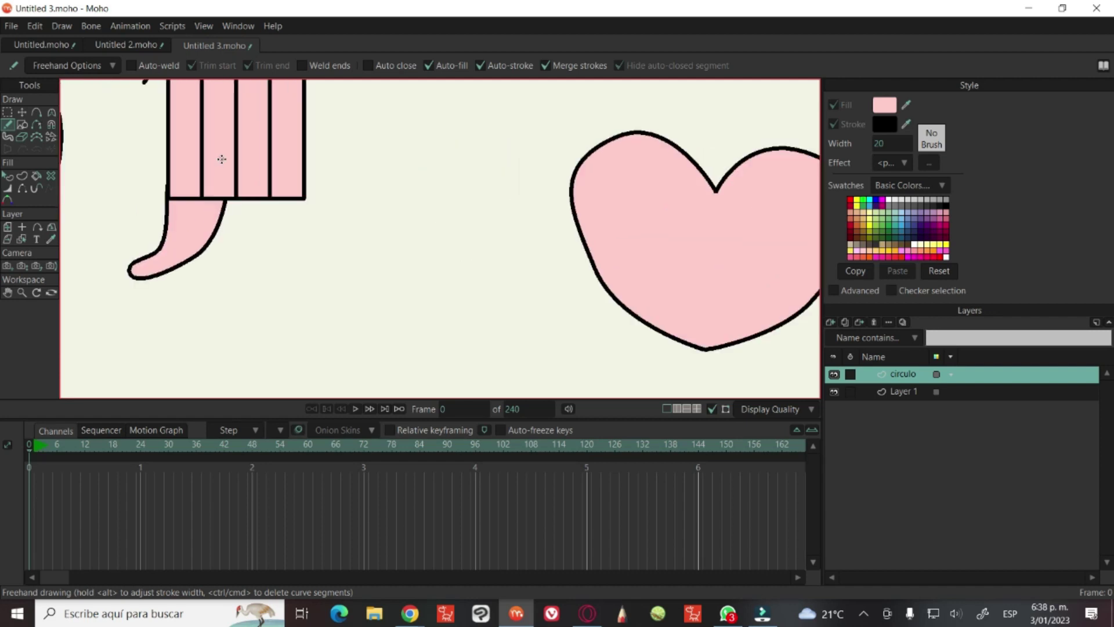
scroll(222, 159, "down", 3)
scroll(222, 159, "up", 2)
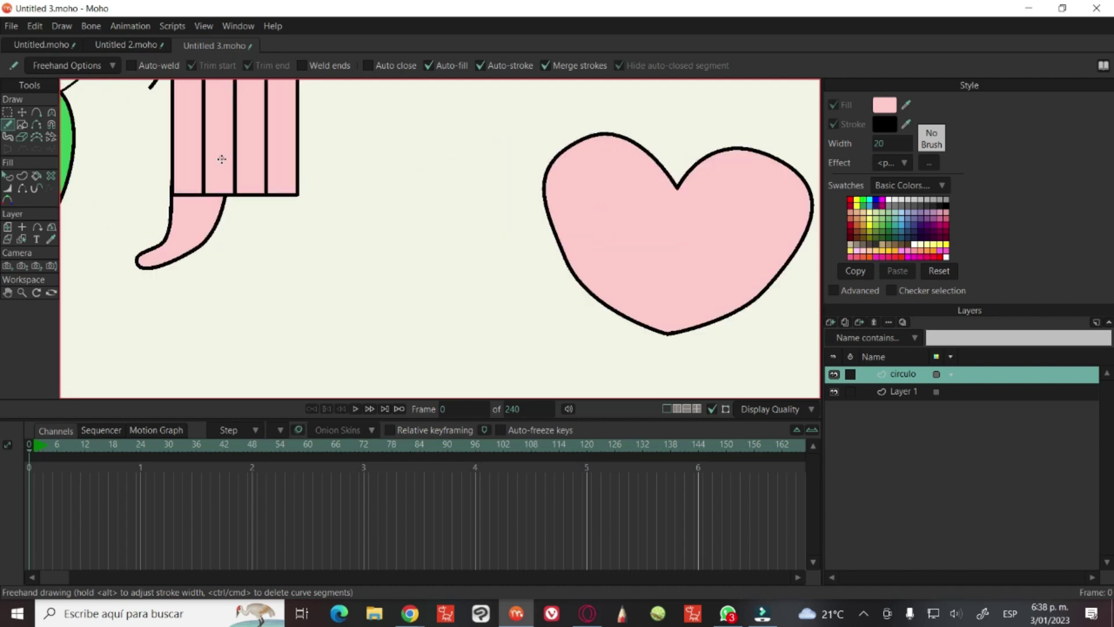
mouse_move(446, 138)
left_mouse_down()
mouse_move(252, 327)
mouse_move(374, 347)
left_mouse_up()
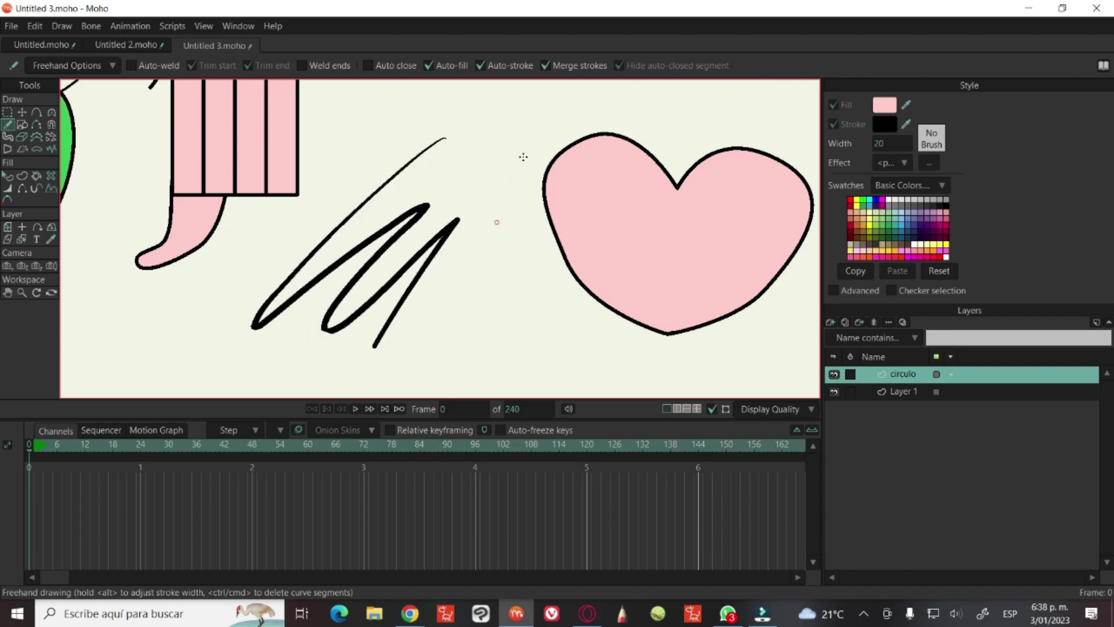
left_click_drag(523, 156, 508, 328)
left_click_drag(479, 125, 467, 250)
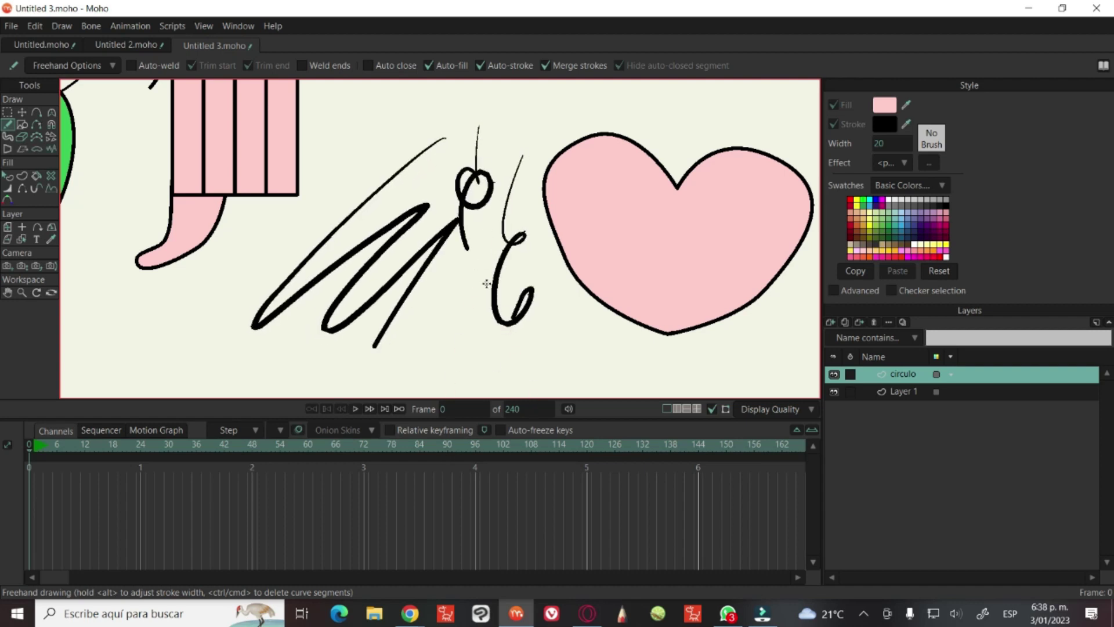
left_click_drag(583, 306, 574, 367)
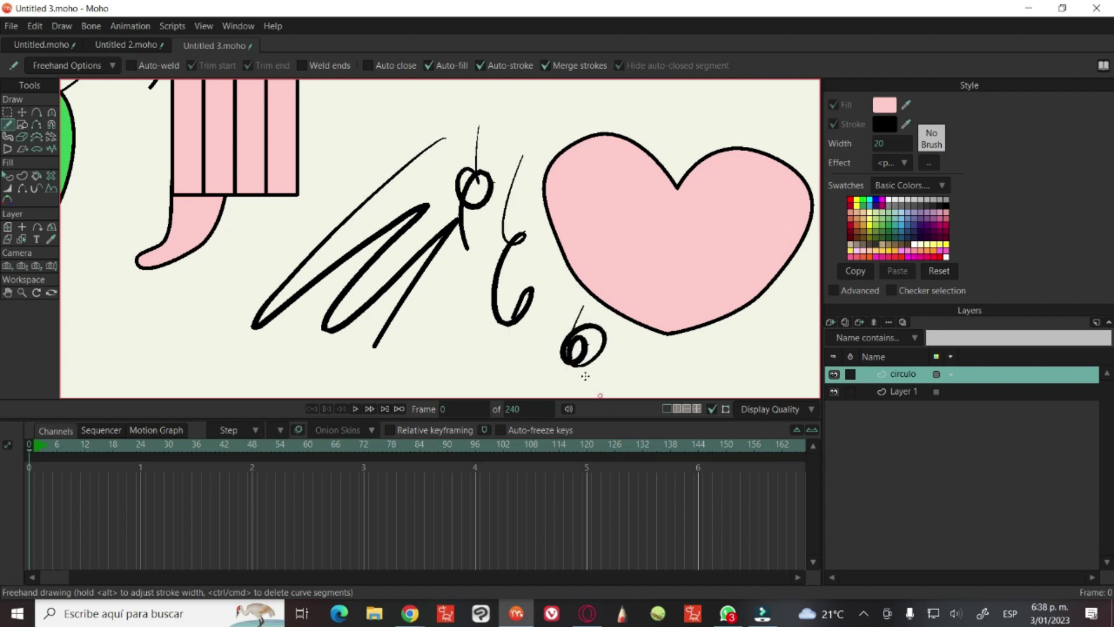
mouse_move(459, 261)
left_mouse_down()
mouse_move(447, 360)
mouse_move(469, 312)
mouse_move(450, 300)
mouse_move(431, 335)
mouse_move(451, 341)
mouse_move(463, 316)
left_mouse_up()
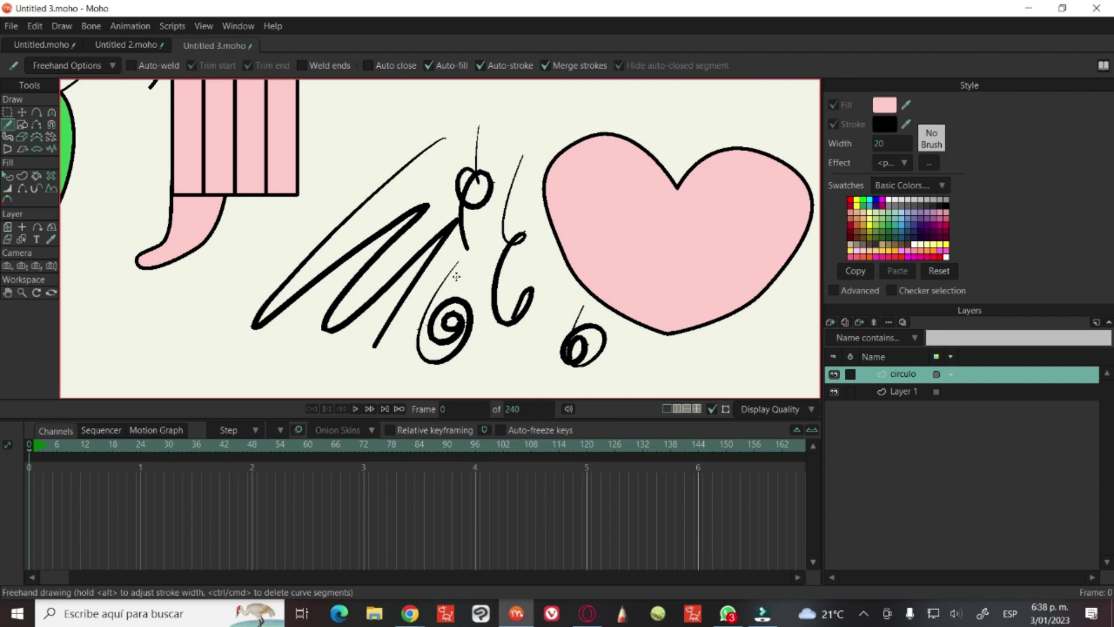
Delete several segments in the middle of the freehand zigzag with the Delete Edge tool, leaving separate pieces
scroll(457, 276, "up", 5)
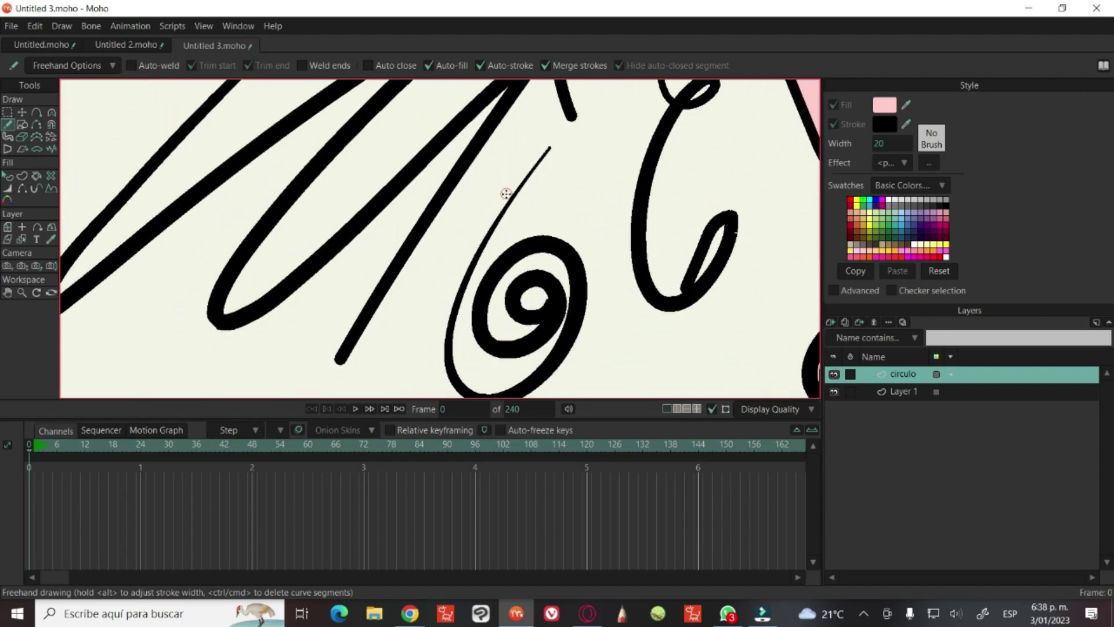
scroll(506, 193, "down", 2)
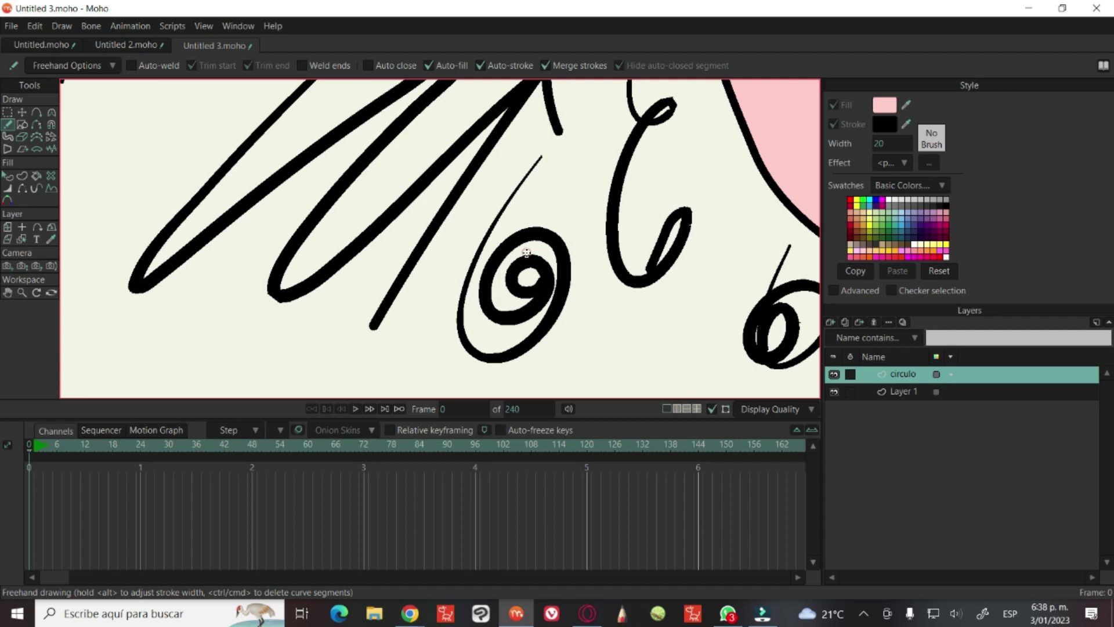
scroll(528, 253, "down", 5)
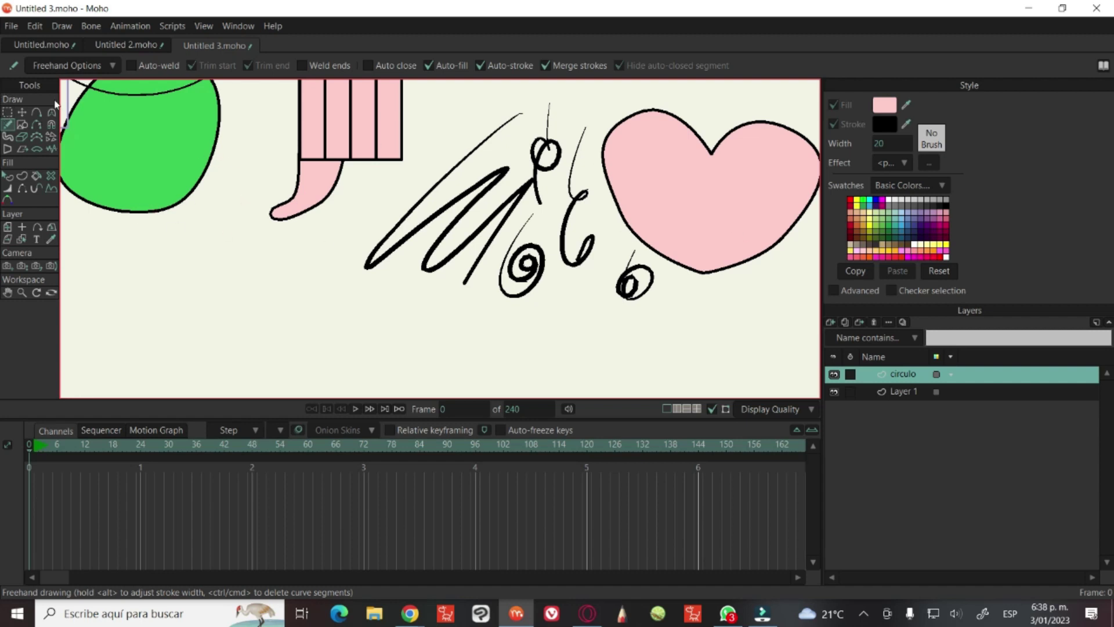
left_click(34, 125)
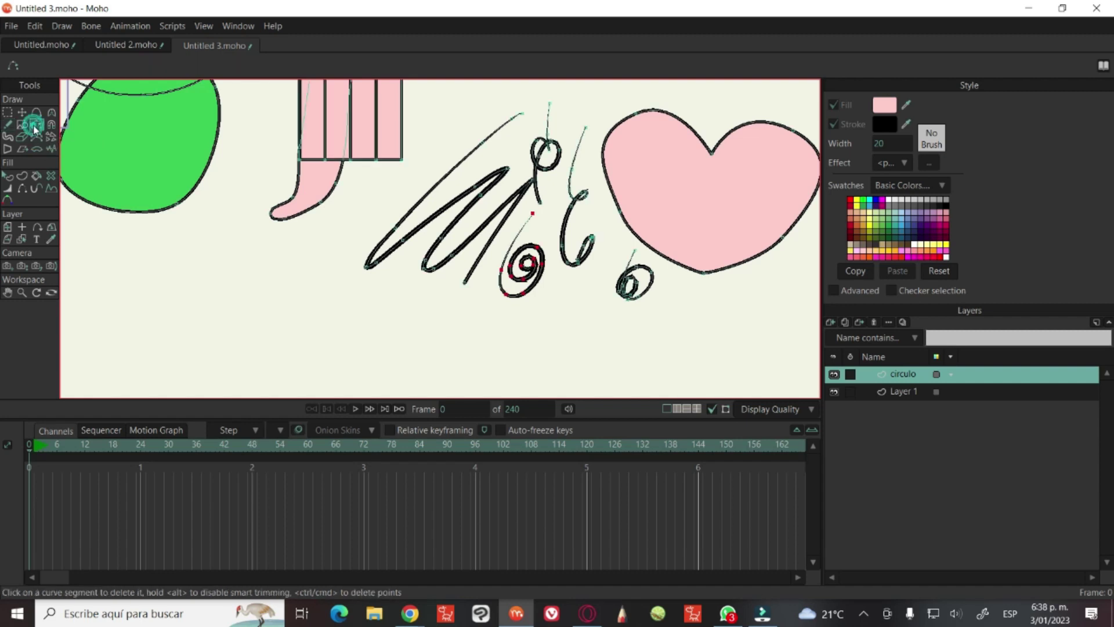
left_click(445, 233)
scroll(465, 219, "up", 5)
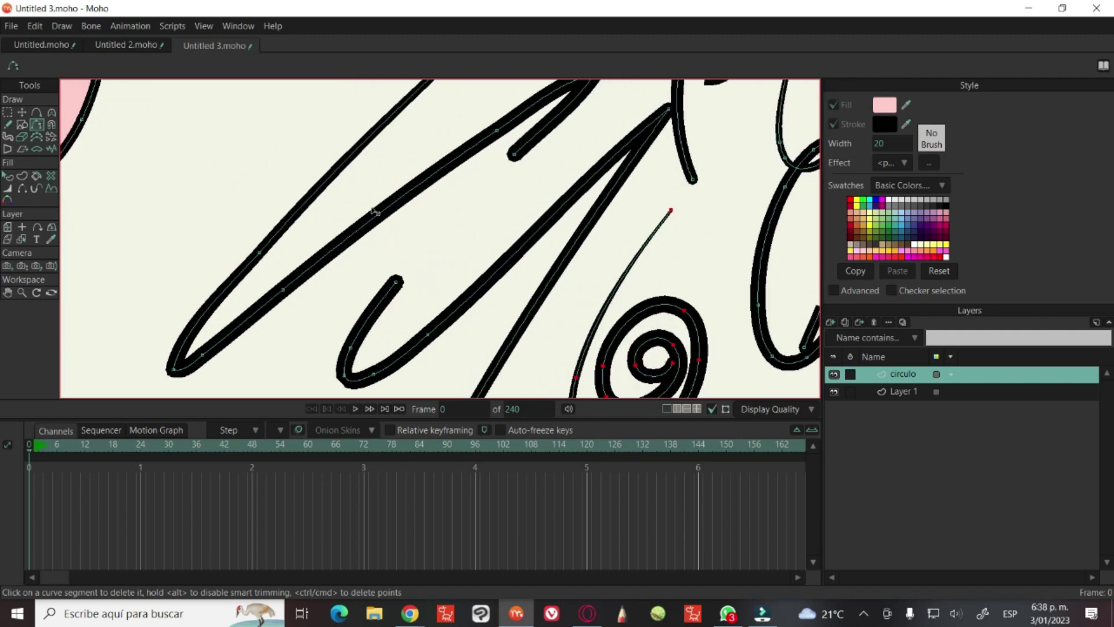
left_click(377, 212)
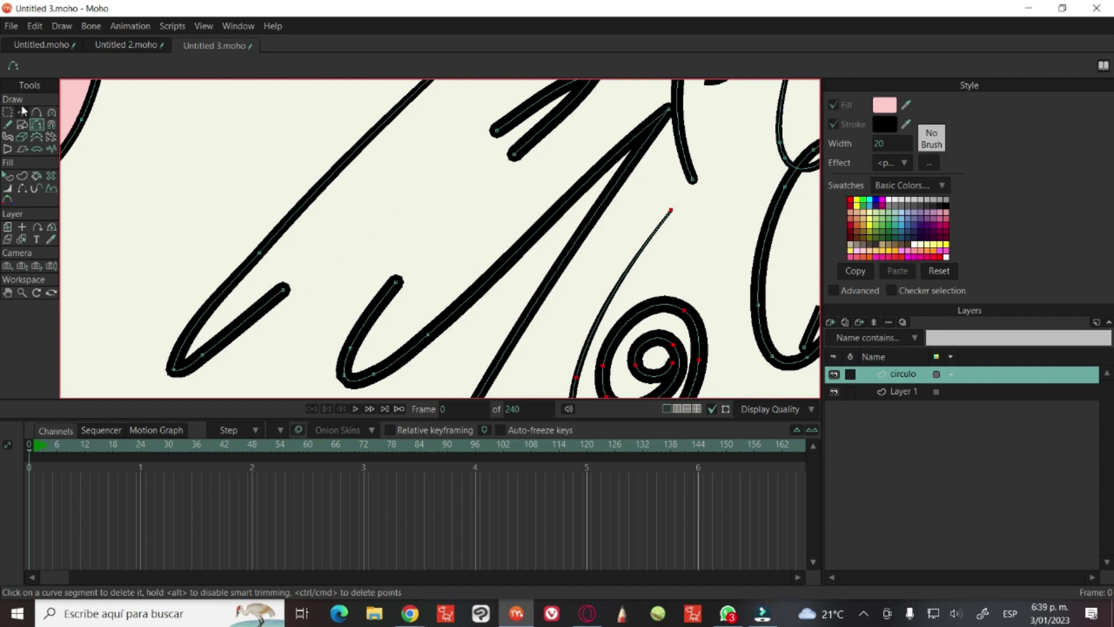
left_click(496, 132)
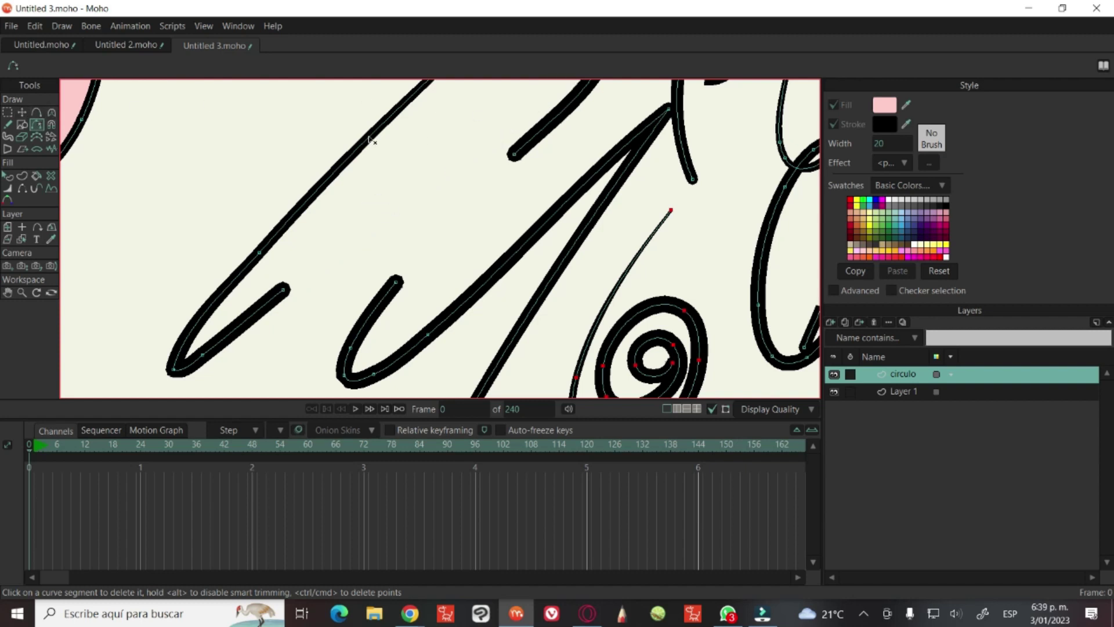
Nudge the freehand spiral to the left and slightly down with Transform Points
left_click(22, 112)
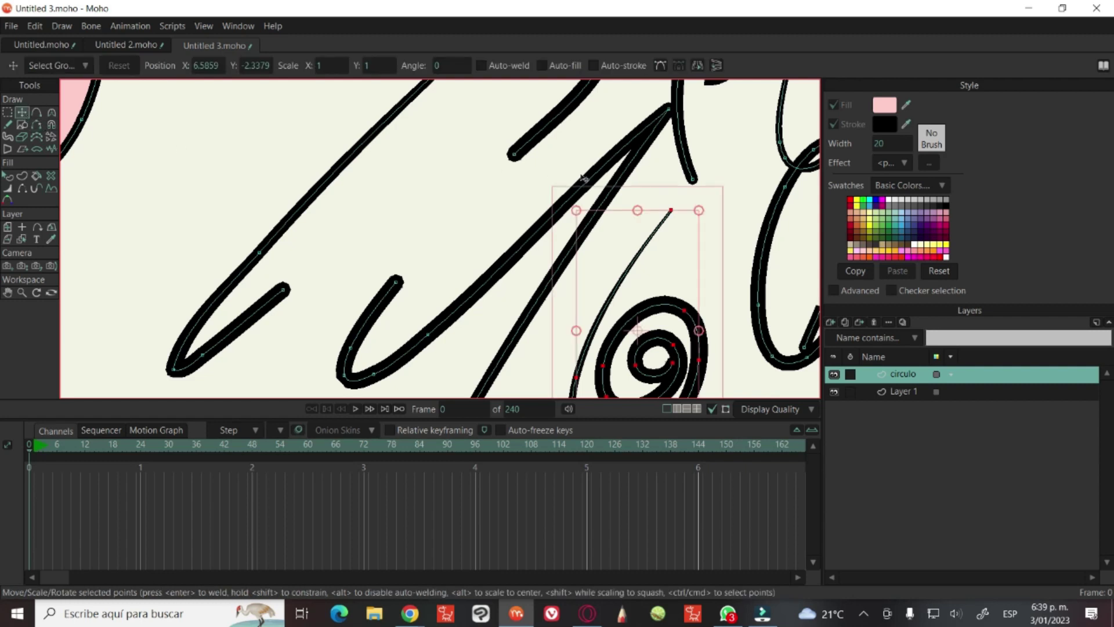
scroll(583, 179, "up", 3)
key("shift+Left")
key("shift+Left")
key("shift+Left")
key("shift+Down")
key("Left")
key("Left")
key("Left")
key("Down")
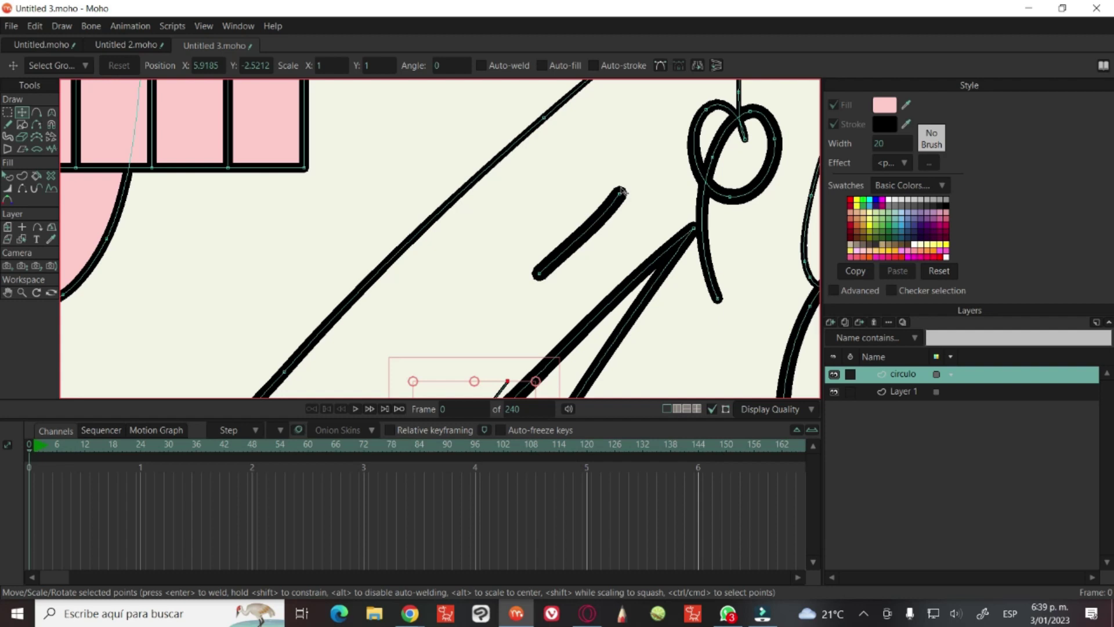
Move the upper end point of the short leftover zigzag segment down and left past its other end
left_click(619, 190)
mouse_move(620, 191)
left_mouse_down()
mouse_move(592, 149)
mouse_move(356, 243)
mouse_move(457, 304)
mouse_move(387, 332)
mouse_move(453, 338)
left_mouse_up()
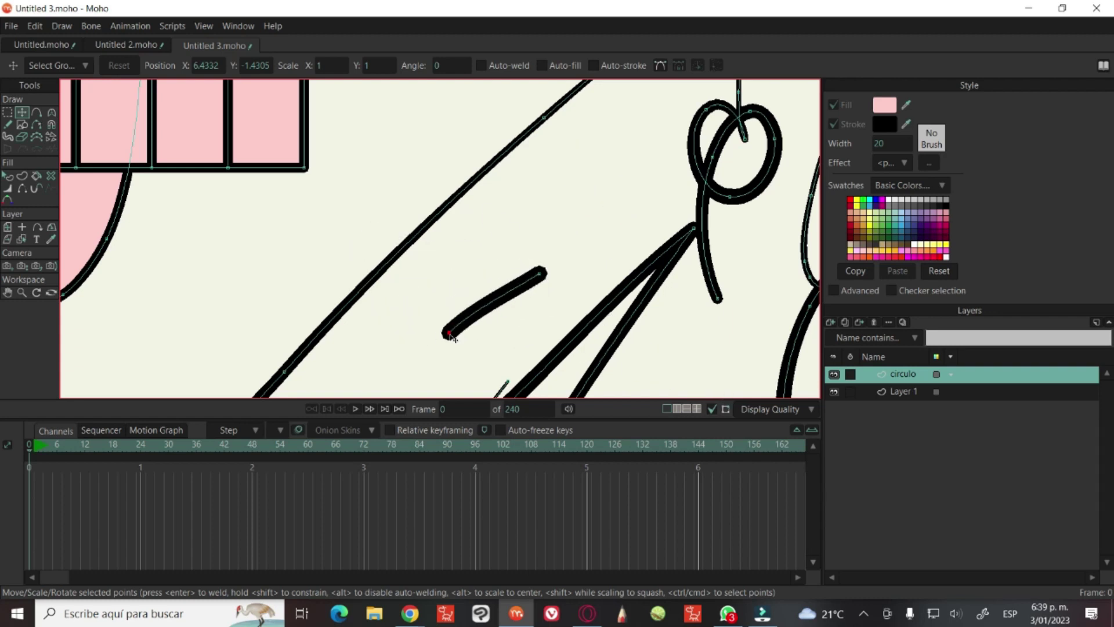
scroll(453, 337, "down", 4)
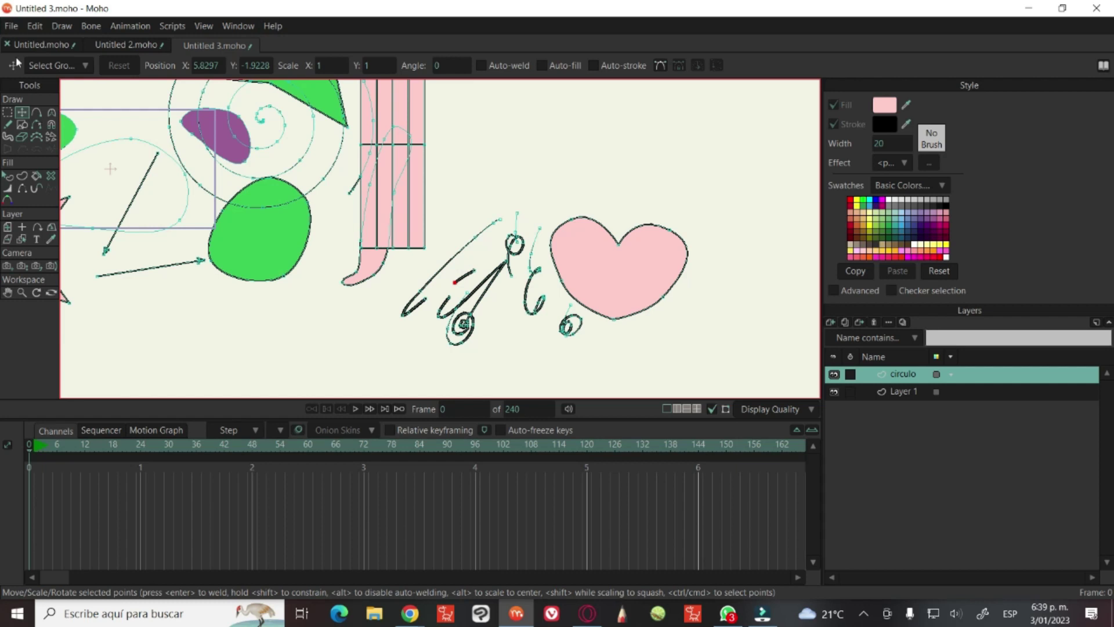
Set the Magnet radius to 0.97 and reshape the heart's notch and tip and the nearby freehand strokes
left_click(51, 126)
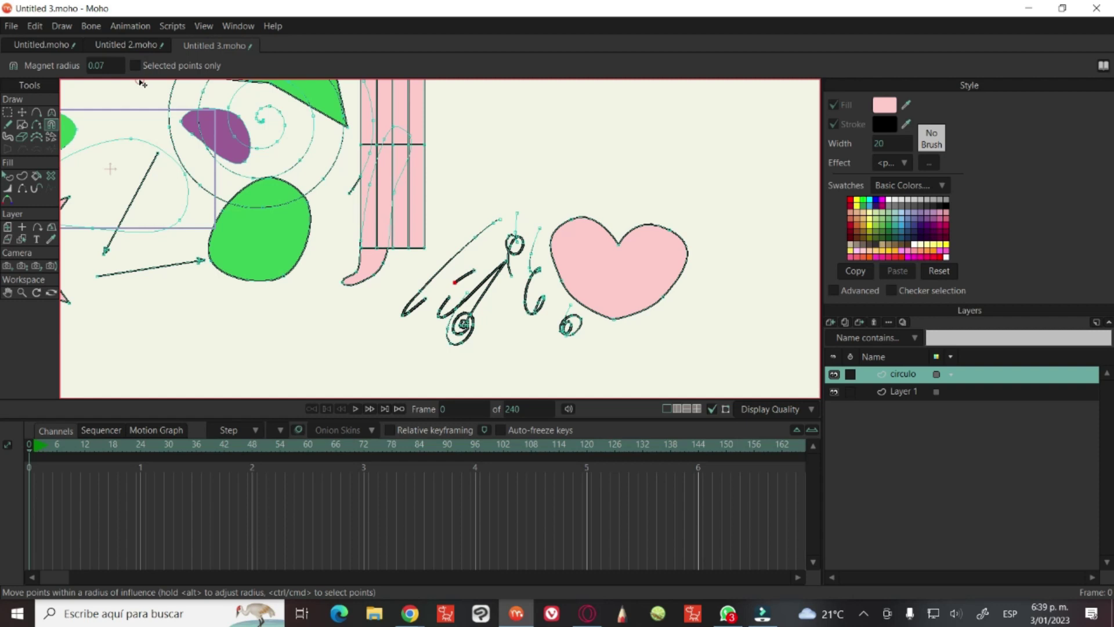
scroll(93, 65, "up", 10)
mouse_move(558, 220)
left_mouse_down()
mouse_move(597, 252)
mouse_move(575, 268)
mouse_move(666, 219)
mouse_move(698, 233)
mouse_move(633, 247)
mouse_move(672, 293)
left_mouse_up()
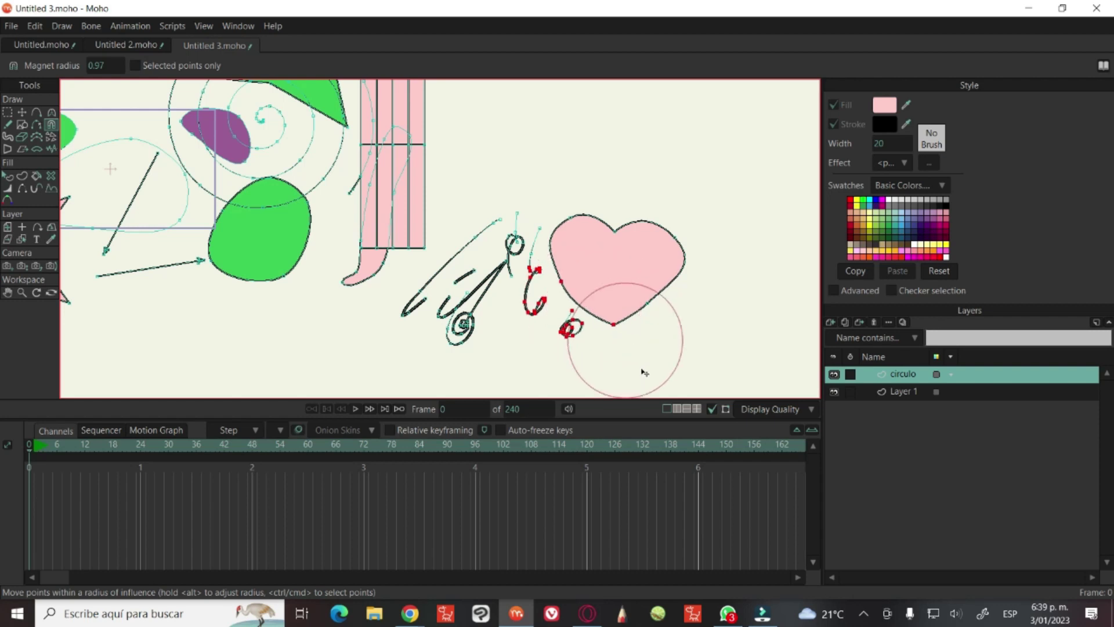
left_click_drag(494, 319, 441, 316)
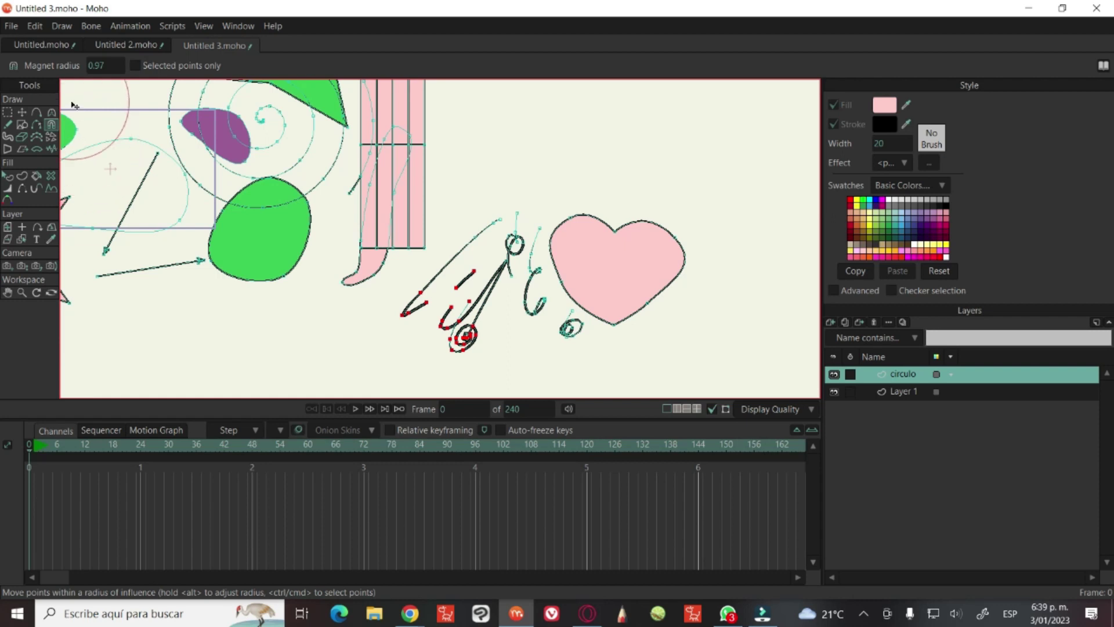
Draw several wavy and zigzag strokes above and right of the heart with the Blob Brush at radius 0.01
left_click(9, 143)
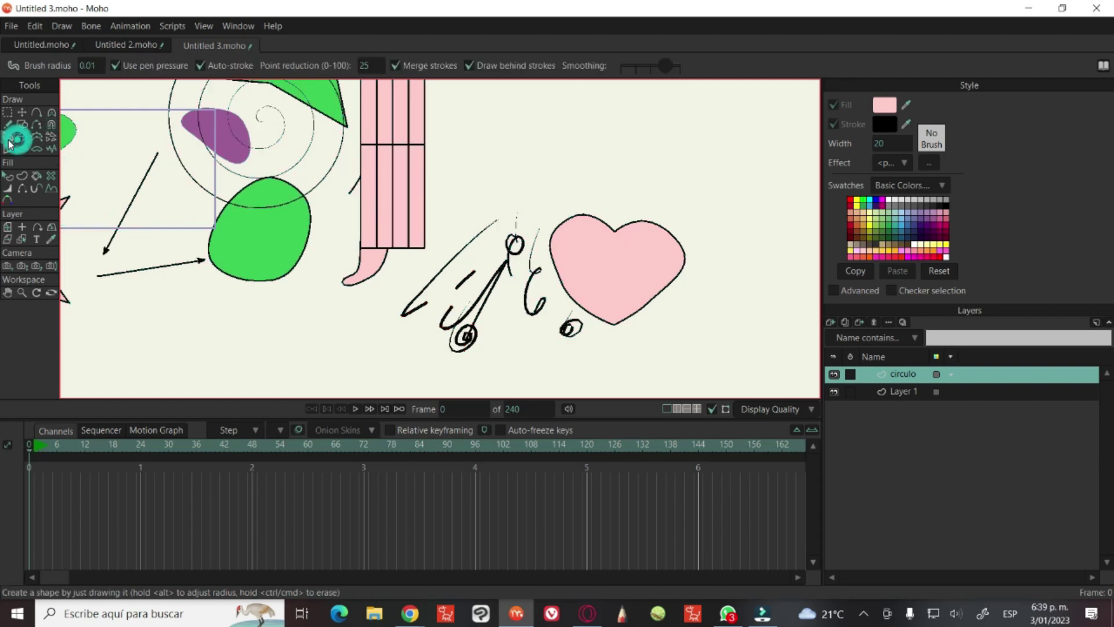
mouse_move(763, 123)
left_mouse_down()
mouse_move(748, 227)
mouse_move(719, 304)
left_mouse_up()
left_click_drag(635, 124, 621, 374)
scroll(586, 192, "up", 1)
mouse_move(722, 169)
left_mouse_down()
mouse_move(691, 268)
mouse_move(769, 171)
mouse_move(695, 341)
left_mouse_up()
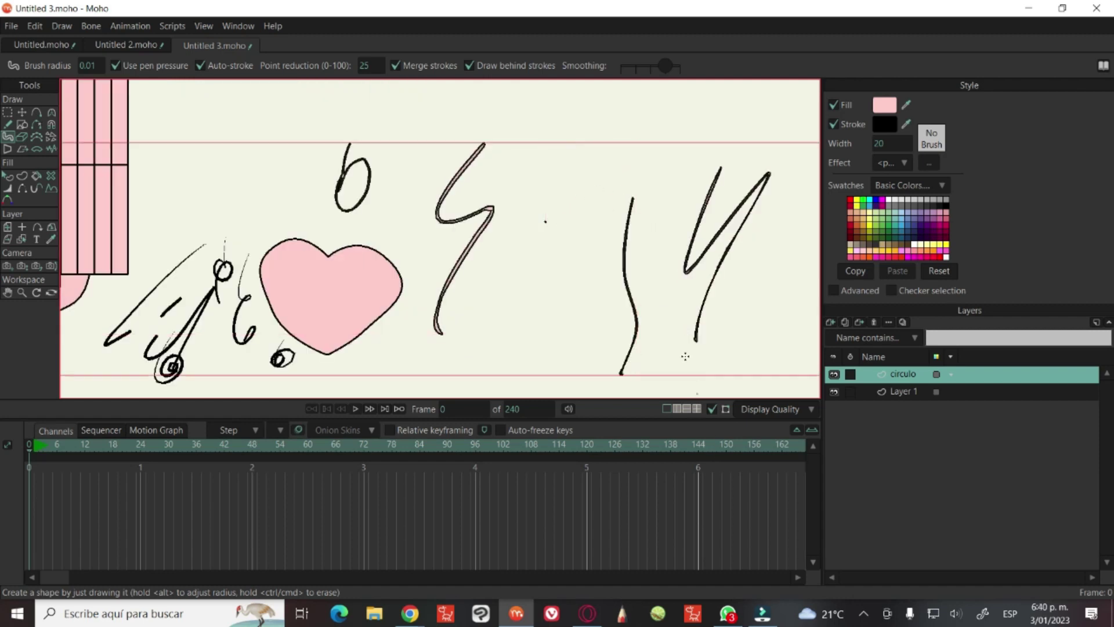
left_click_drag(555, 195, 527, 338)
scroll(547, 294, "down", 2)
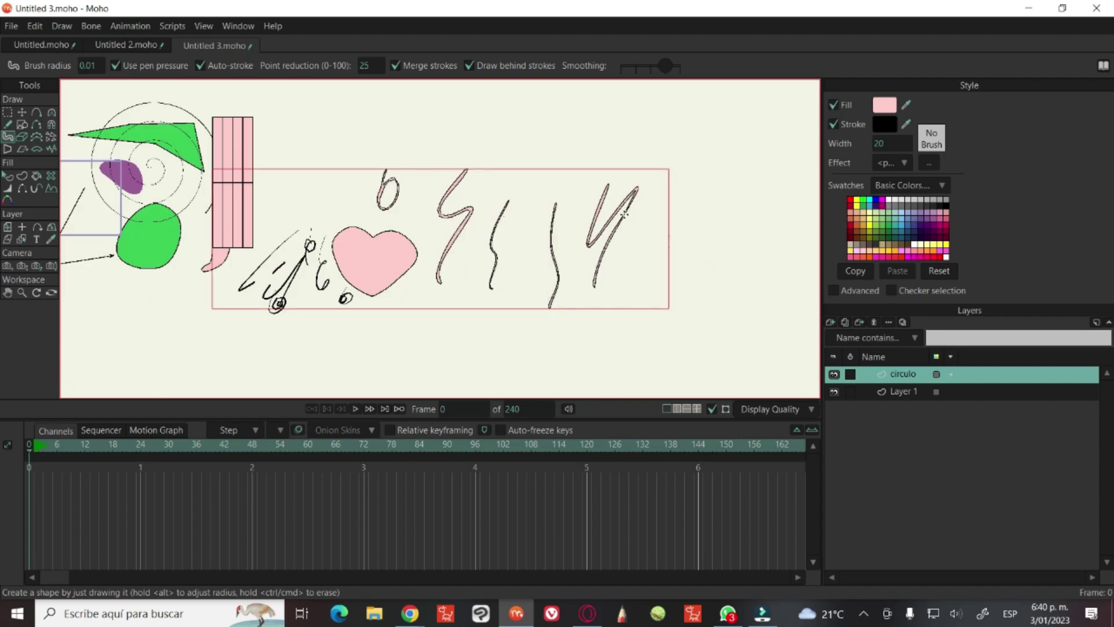
Erase the zigzag and the wavy stroke farthest from the heart with the Eraser at radius 0.25
left_click(23, 137)
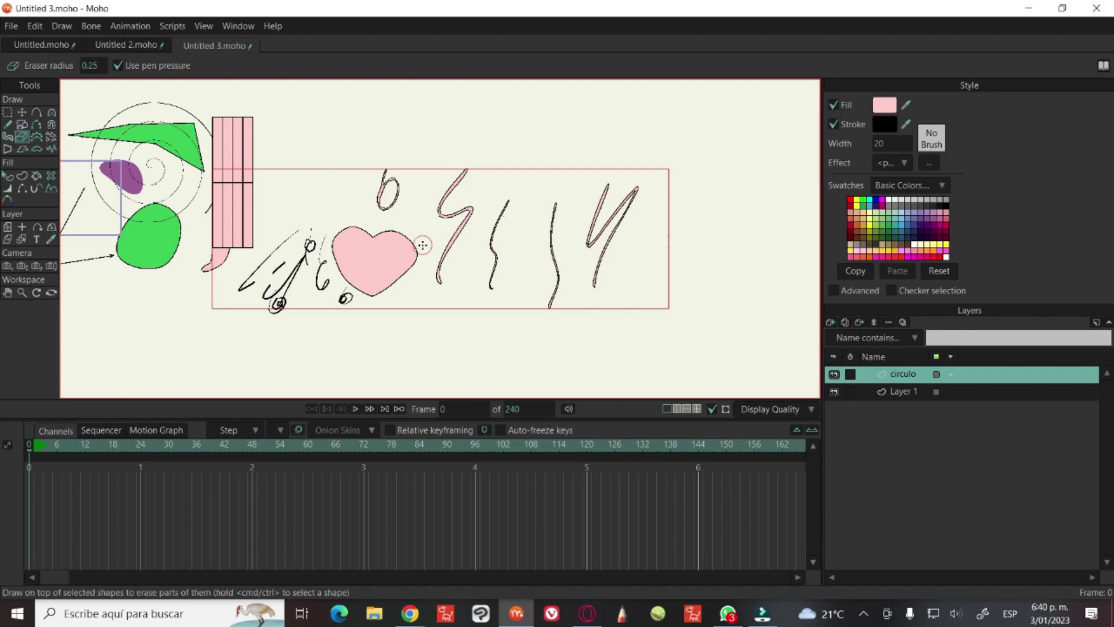
mouse_move(617, 296)
left_mouse_down()
mouse_move(612, 242)
mouse_move(623, 196)
left_mouse_up()
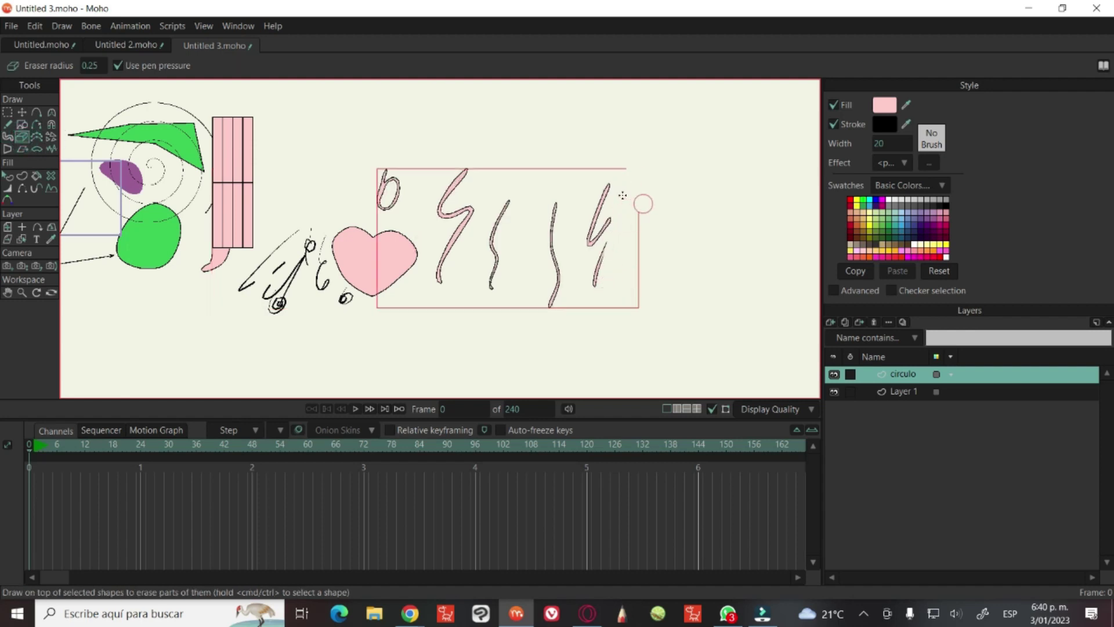
mouse_move(608, 297)
left_mouse_down()
mouse_move(597, 191)
mouse_move(606, 174)
left_mouse_up()
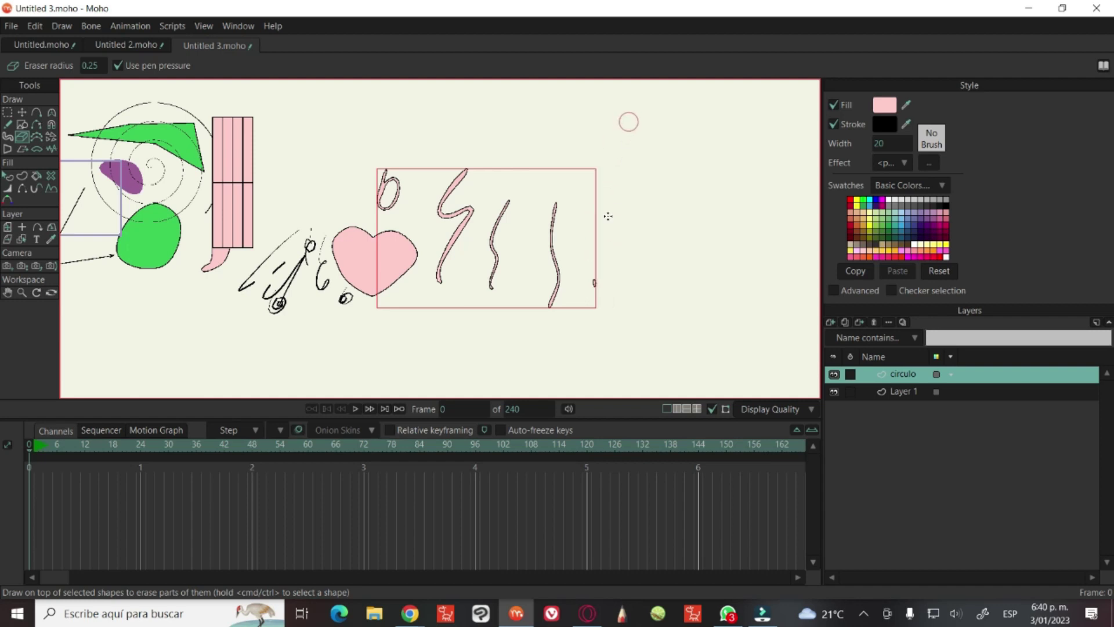
mouse_move(541, 298)
left_mouse_down()
mouse_move(556, 220)
mouse_move(558, 284)
left_mouse_up()
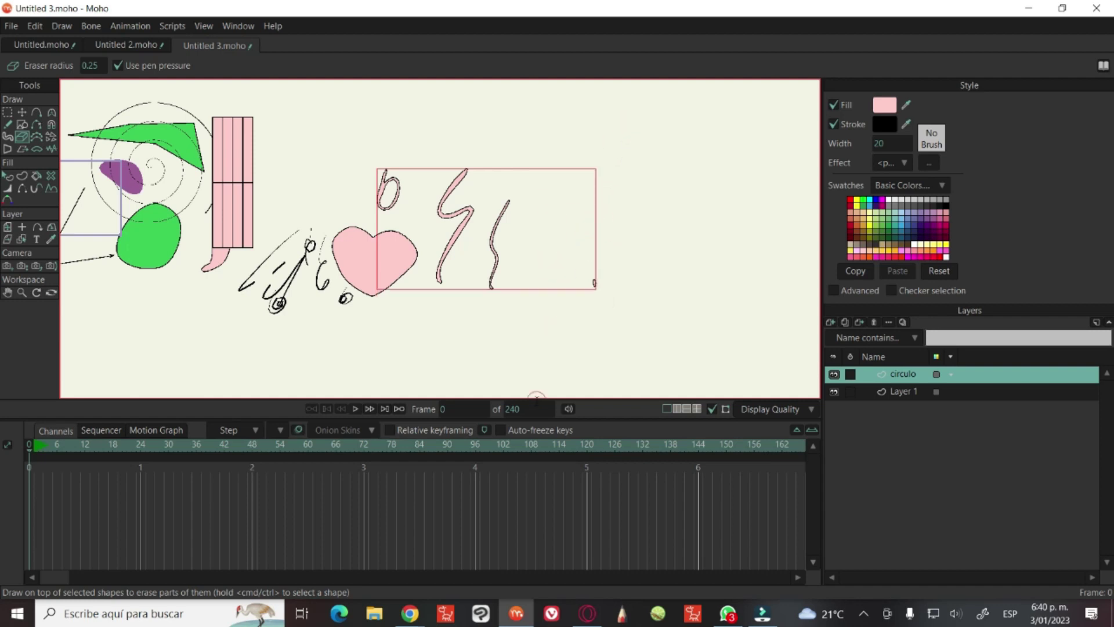
Lasso the remaining blob-brush strokes above and right of the heart and delete them
left_click(8, 113)
mouse_move(546, 152)
left_mouse_down()
mouse_move(495, 116)
mouse_move(374, 174)
mouse_move(386, 203)
left_mouse_up()
mouse_move(598, 164)
left_mouse_down()
mouse_move(481, 103)
mouse_move(415, 215)
mouse_move(440, 222)
left_mouse_up()
mouse_move(621, 145)
left_mouse_down()
mouse_move(501, 92)
mouse_move(331, 165)
mouse_move(342, 217)
mouse_move(424, 232)
left_mouse_up()
left_click_drag(624, 146, 614, 100)
key("Delete")
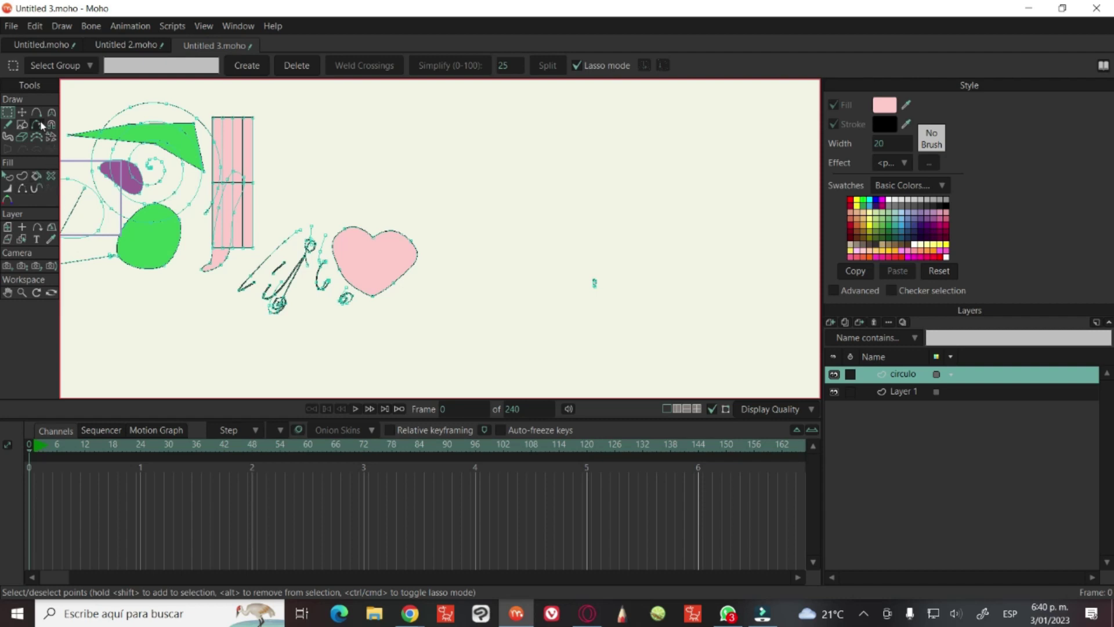
Draw a closed four-point oval outline right of the heart with Add Point, welding its two ends together
left_click(23, 126)
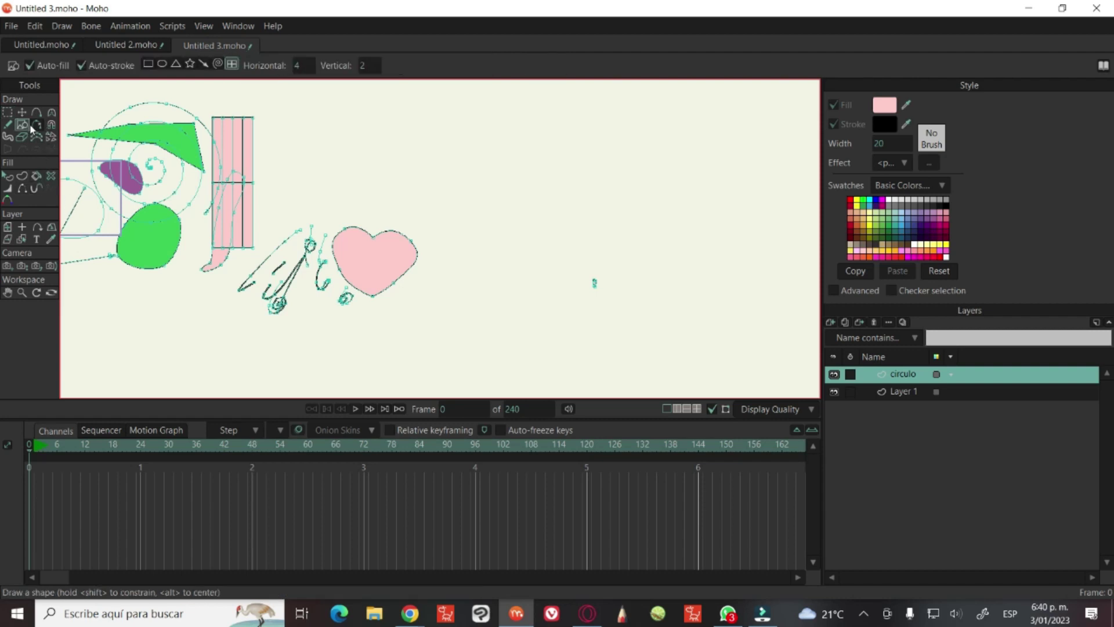
left_click(36, 112)
mouse_move(492, 224)
left_mouse_down()
mouse_move(593, 186)
mouse_move(637, 251)
mouse_move(534, 253)
mouse_move(492, 228)
left_mouse_up()
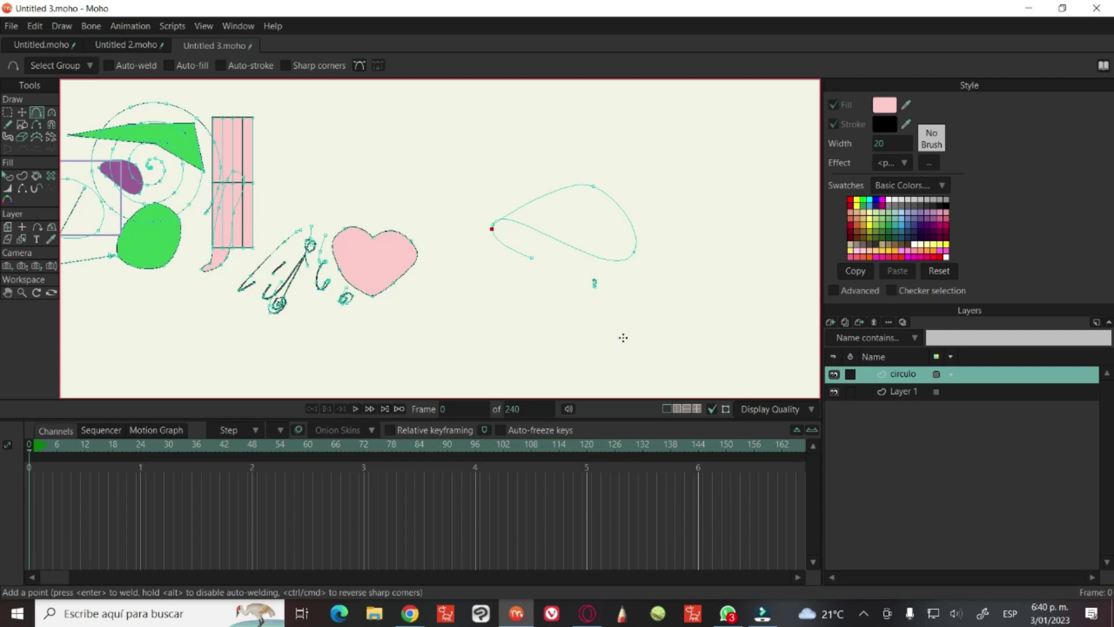
key("ctrl+z")
key("ctrl+shift+z")
key("Return")
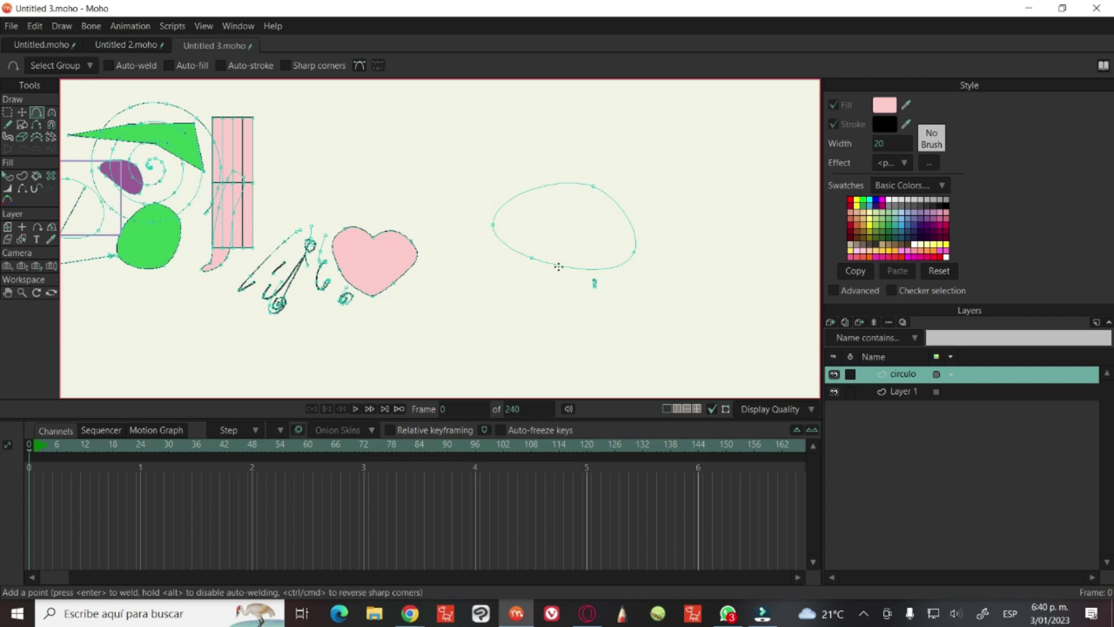
Fill the new oval with dark green using Paint Bucket with both fill and stroke
left_click(36, 175)
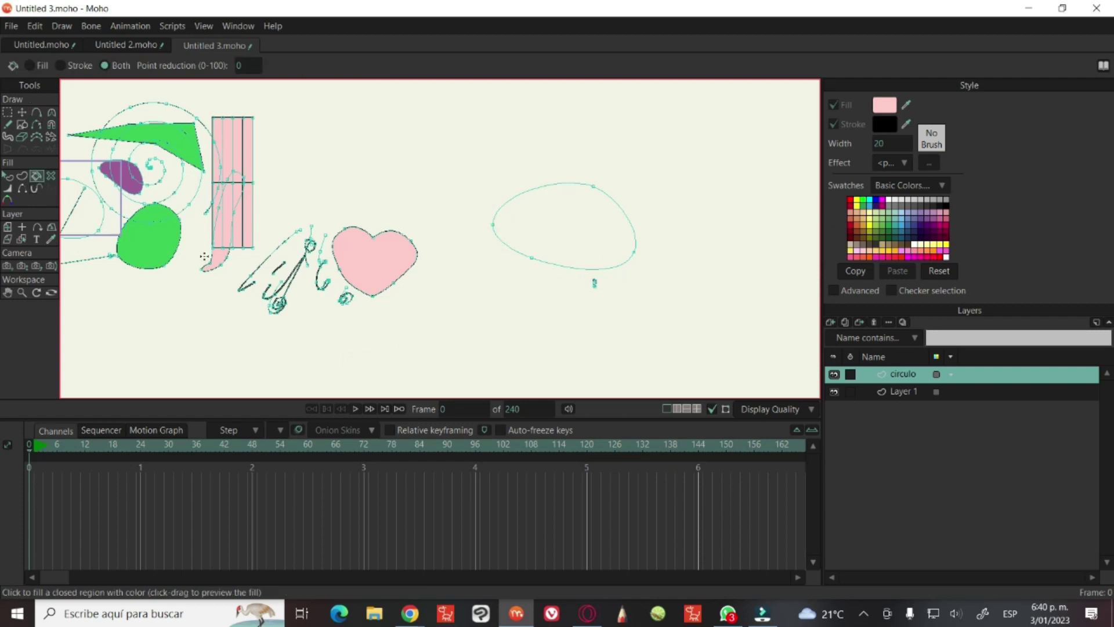
left_click(893, 239)
left_click(532, 248)
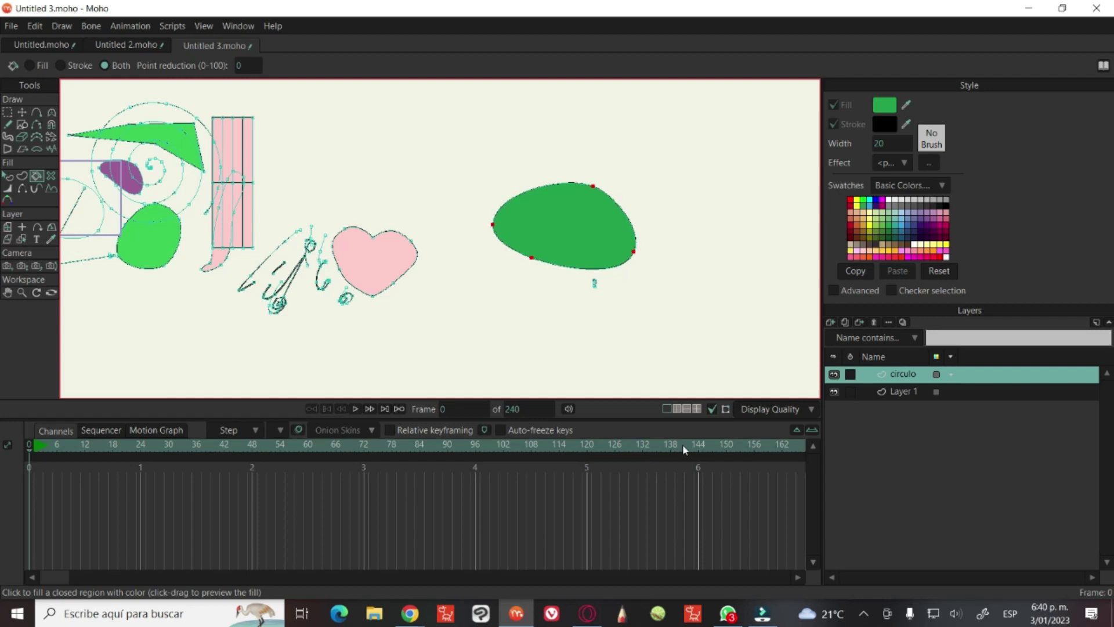
scroll(558, 219, "up", 5)
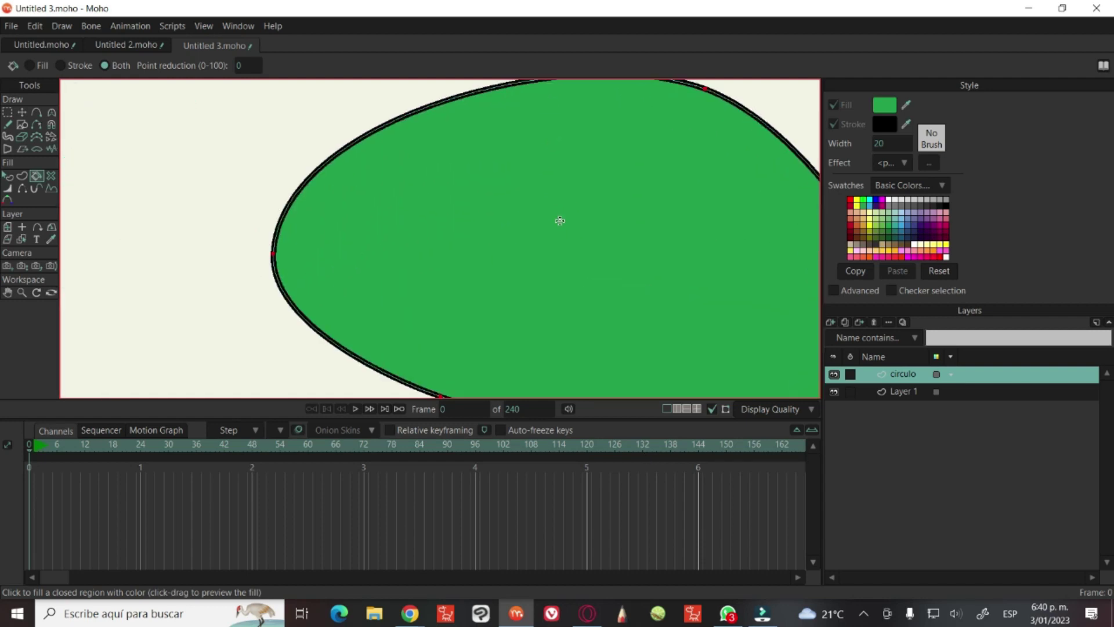
scroll(560, 220, "down", 5)
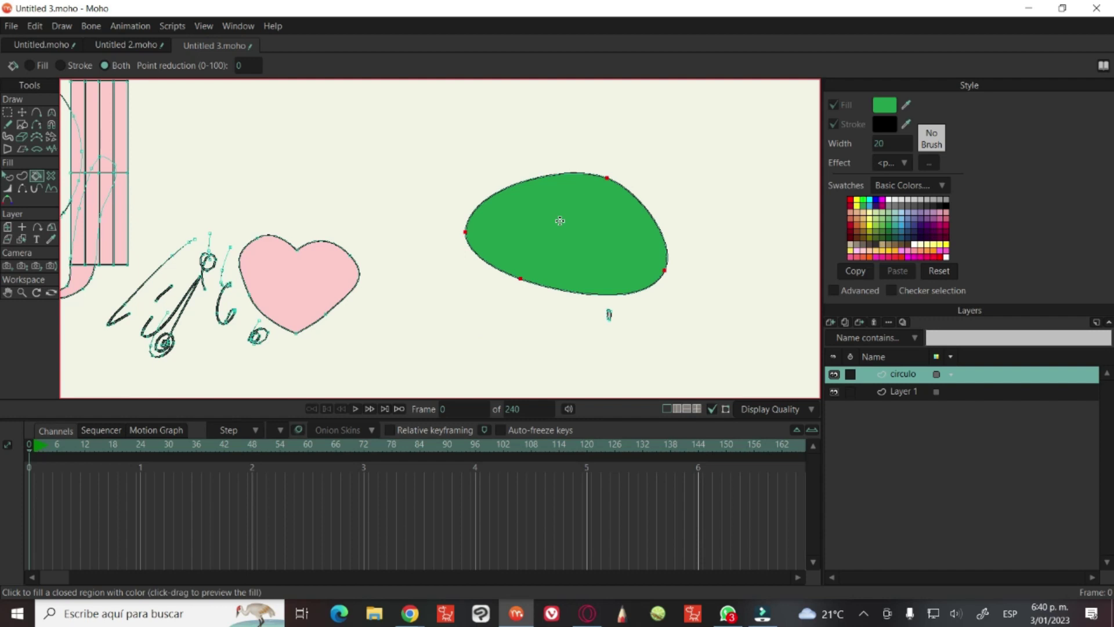
Move the green oval slightly with Transform Points and undo the trial edits to its upper-right point
left_click(21, 112)
left_click_drag(619, 259, 613, 255)
key("ctrl+z")
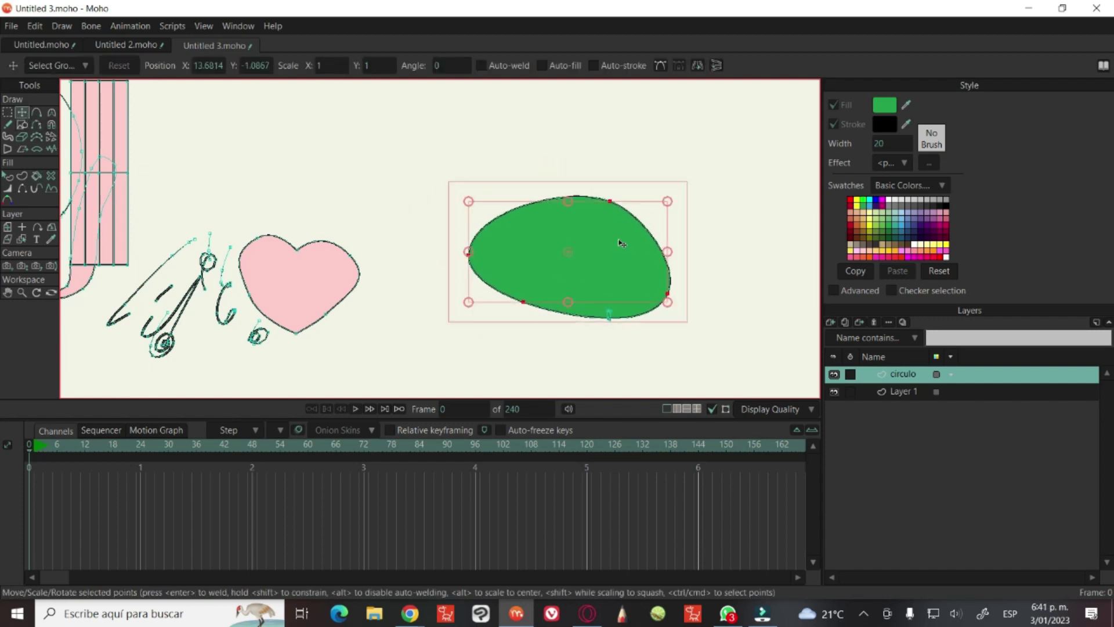
key("ctrl+z")
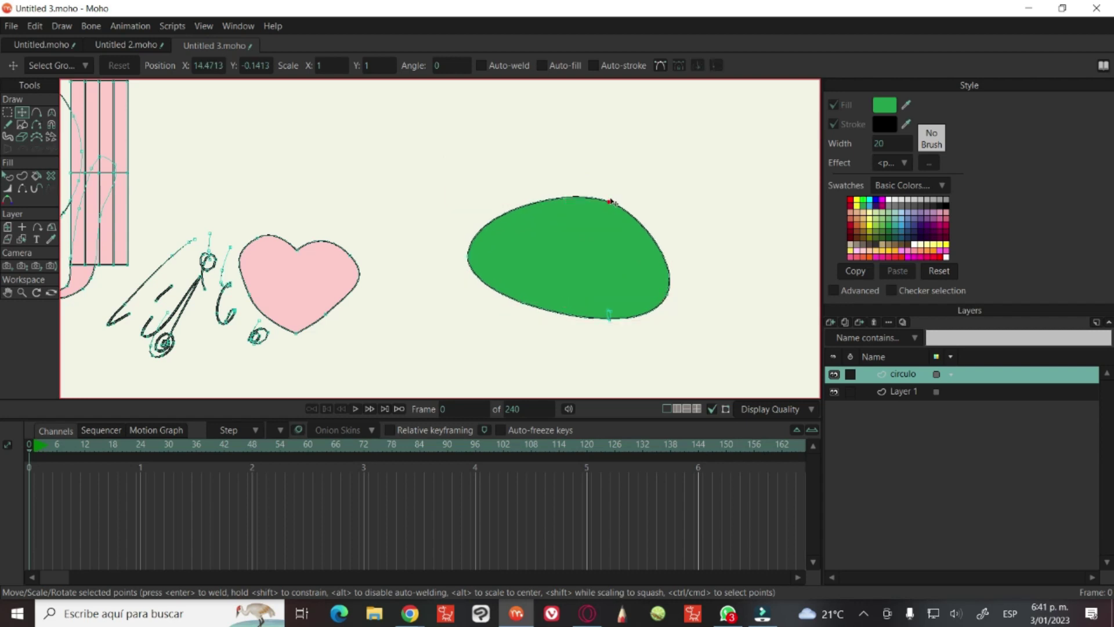
key("ctrl+z")
key("ctrl+z")
key("ctrl+z")
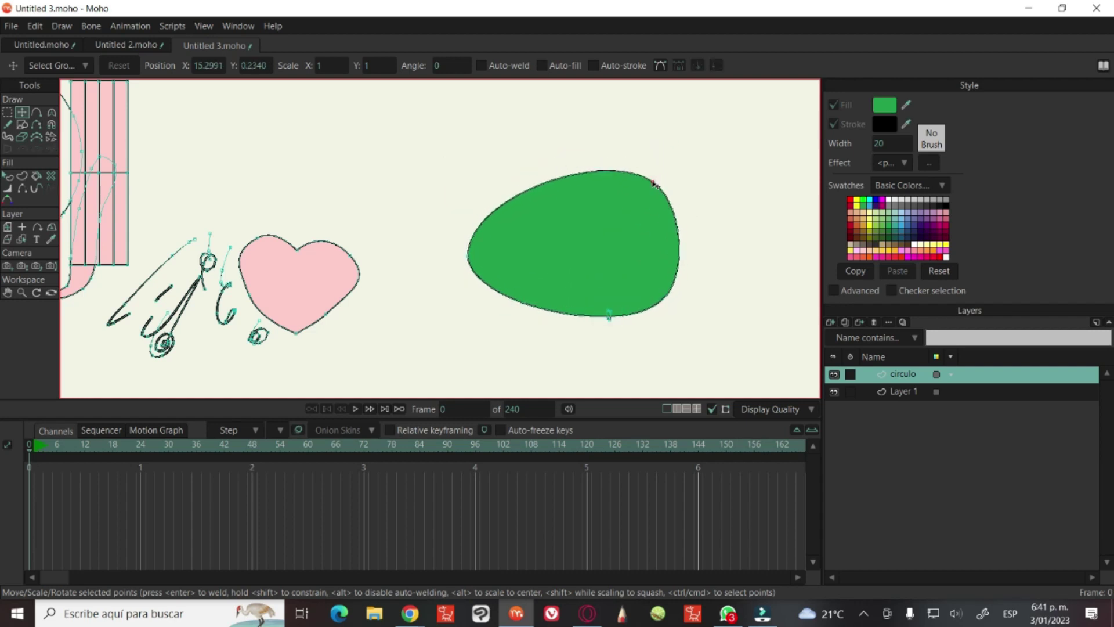
scroll(655, 185, "up", 5)
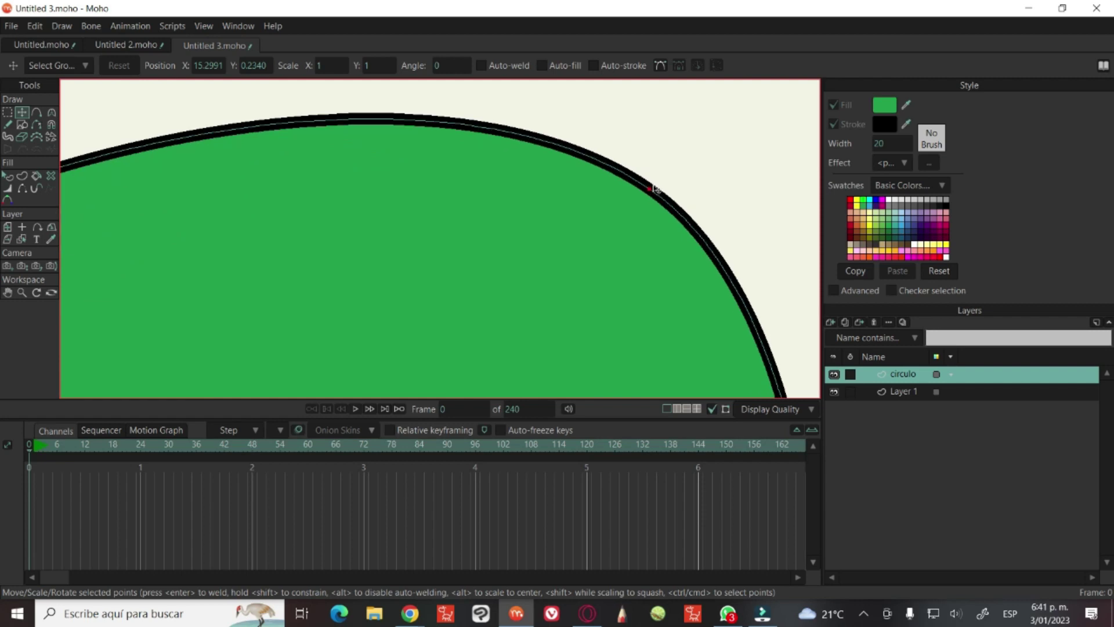
key("ctrl+z")
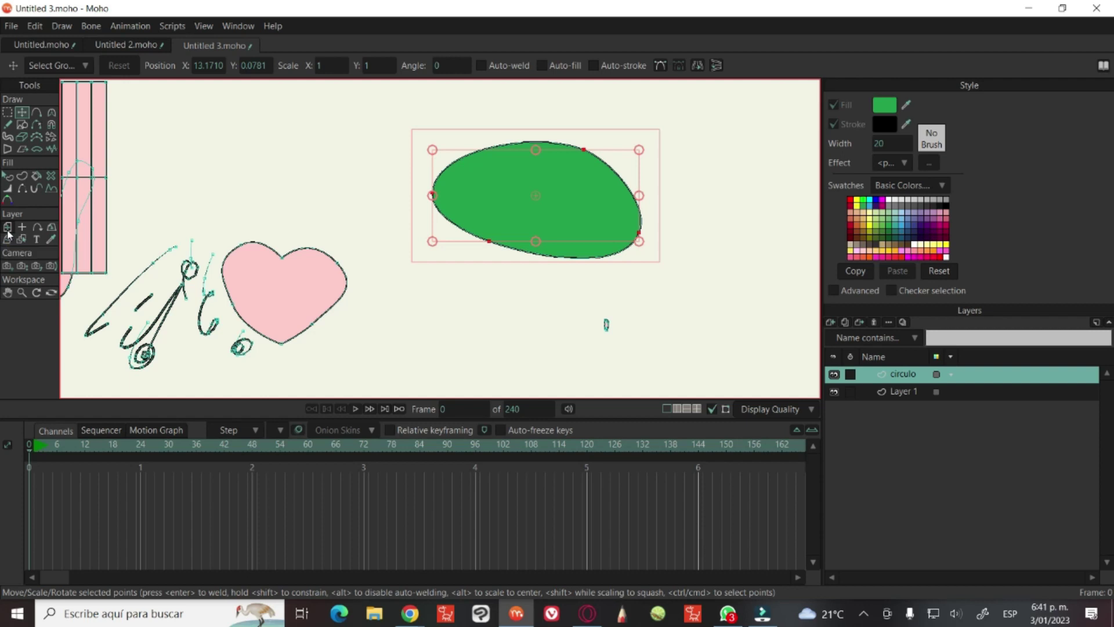
Scale the whole circulo layer down to about 0.1292 and move it inside the blue frame with Transform Layer
left_click(8, 233)
scroll(413, 228, "down", 3)
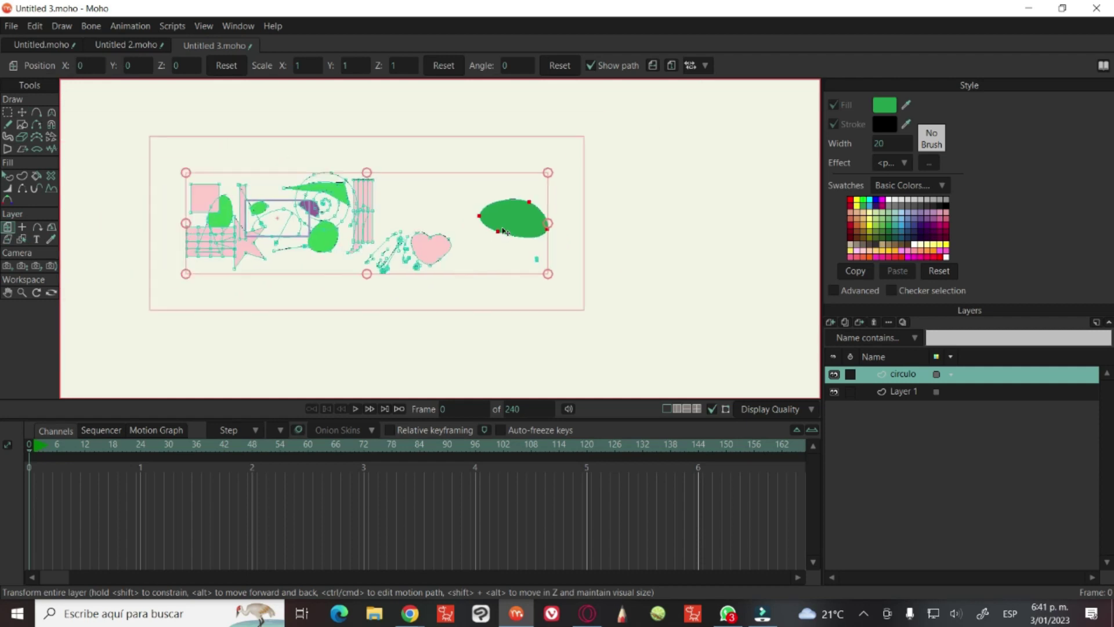
mouse_move(405, 231)
left_mouse_down()
mouse_move(742, 234)
mouse_move(477, 139)
mouse_move(640, 123)
left_mouse_up()
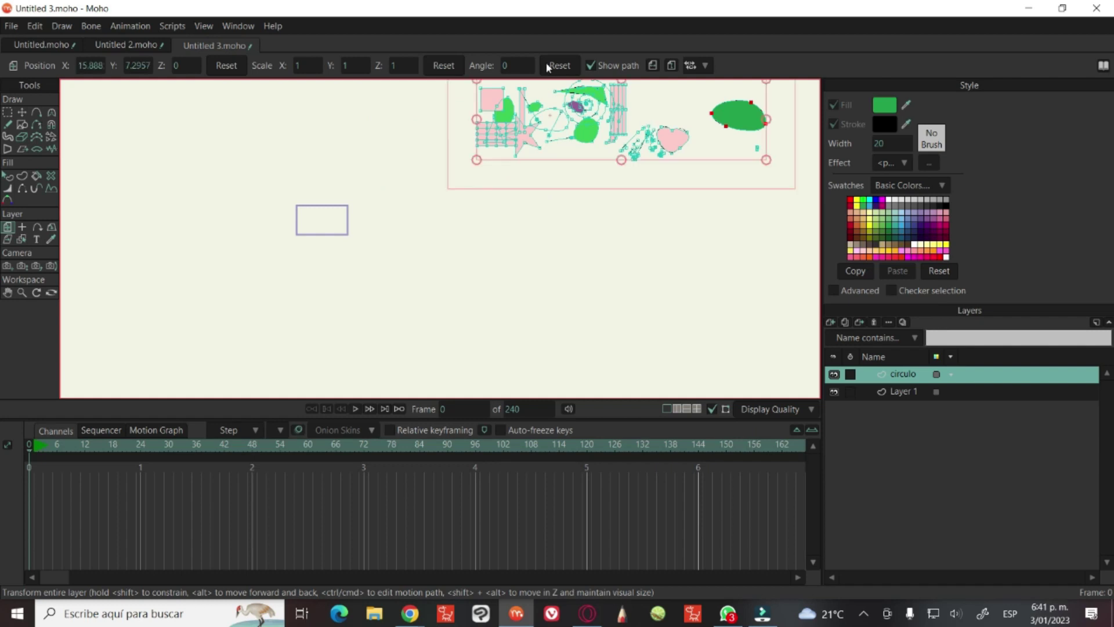
mouse_move(571, 134)
left_mouse_down()
mouse_move(356, 186)
mouse_move(356, 248)
mouse_move(391, 229)
left_mouse_up()
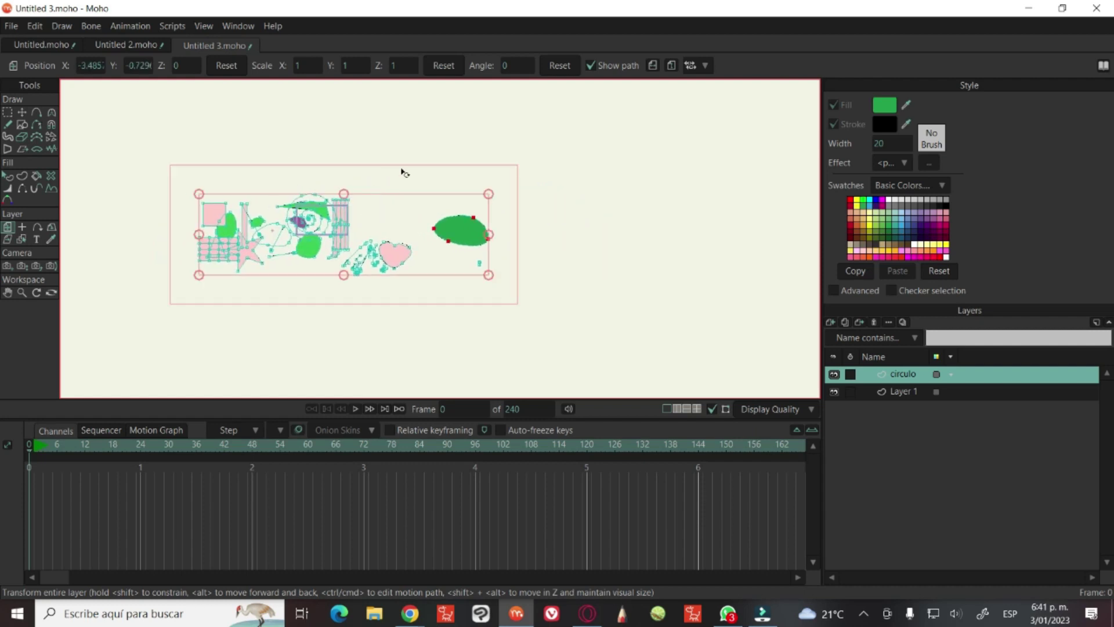
mouse_move(490, 193)
left_mouse_down()
mouse_move(249, 229)
mouse_move(294, 229)
left_mouse_up()
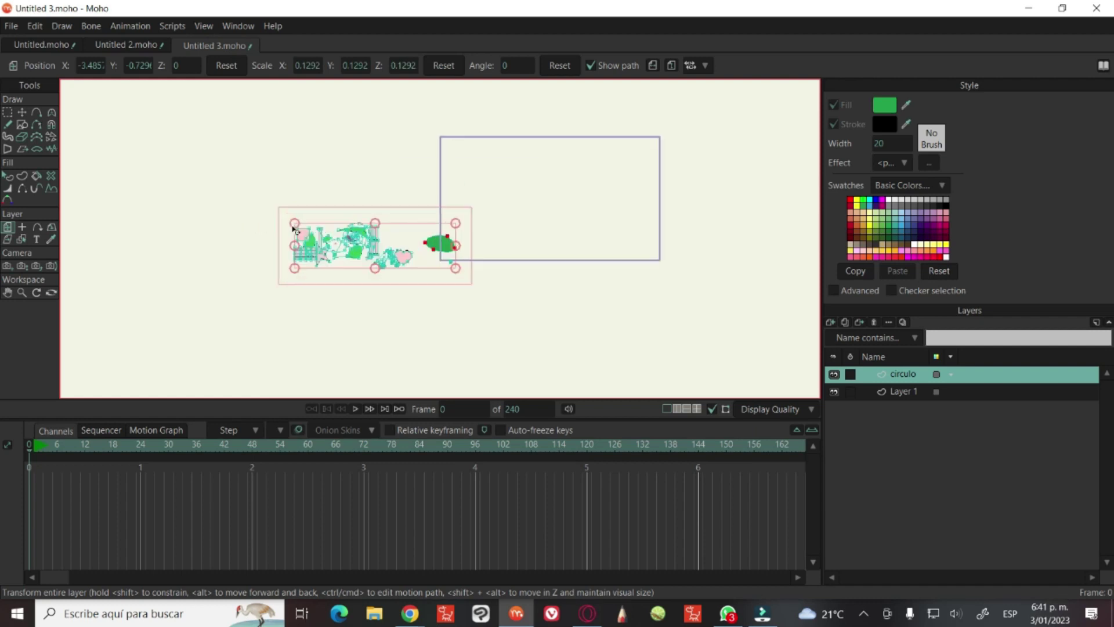
scroll(295, 229, "up", 1)
left_click_drag(415, 235, 621, 186)
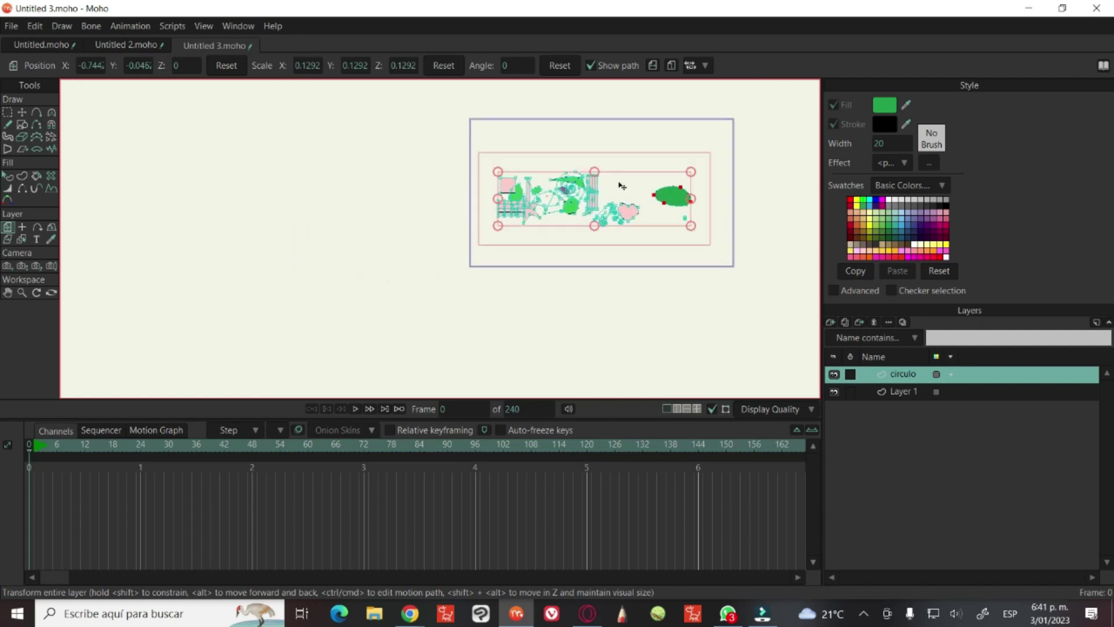
scroll(620, 185, "up", 3)
scroll(621, 185, "down", 2)
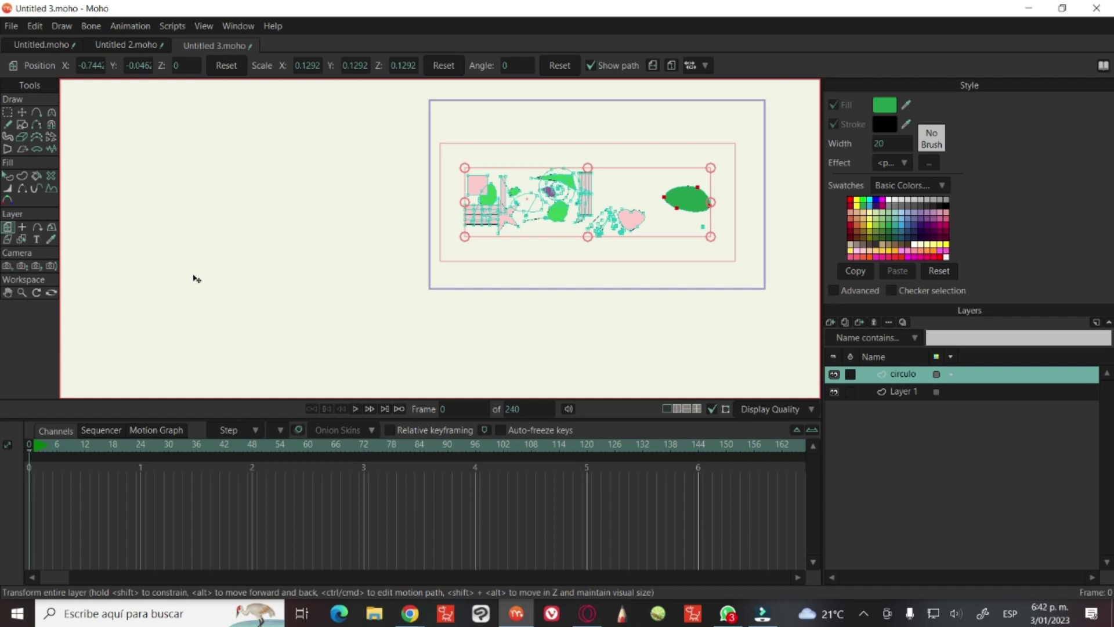
Set the circulo layer's origin beside the spiral, at about X 3.87, Y 0.17
left_click(23, 230)
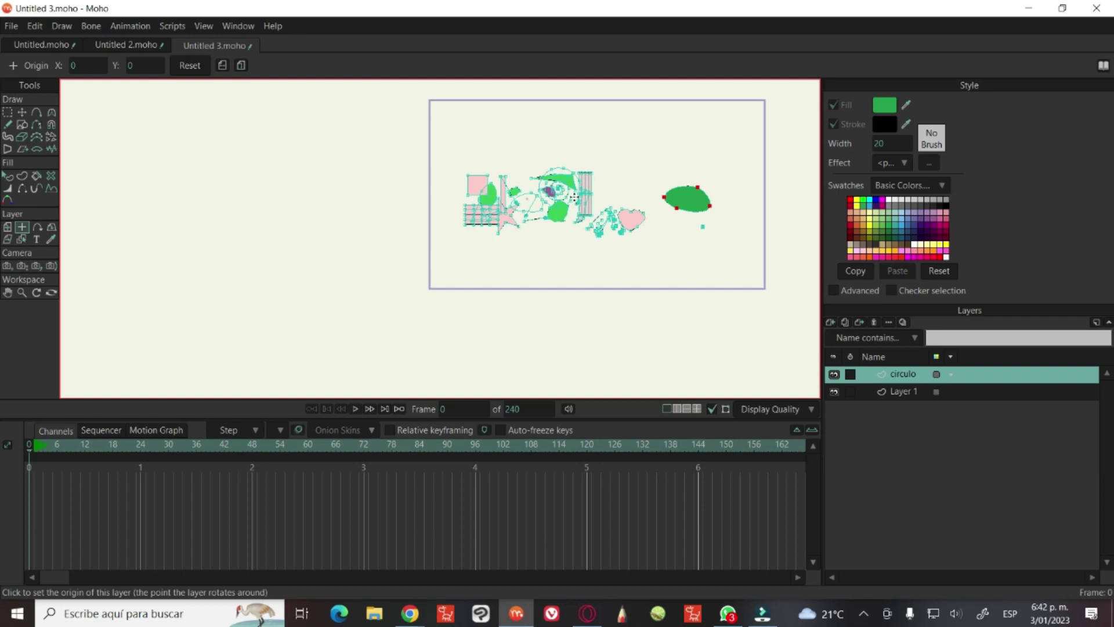
left_click(573, 198)
scroll(592, 197, "up", 3)
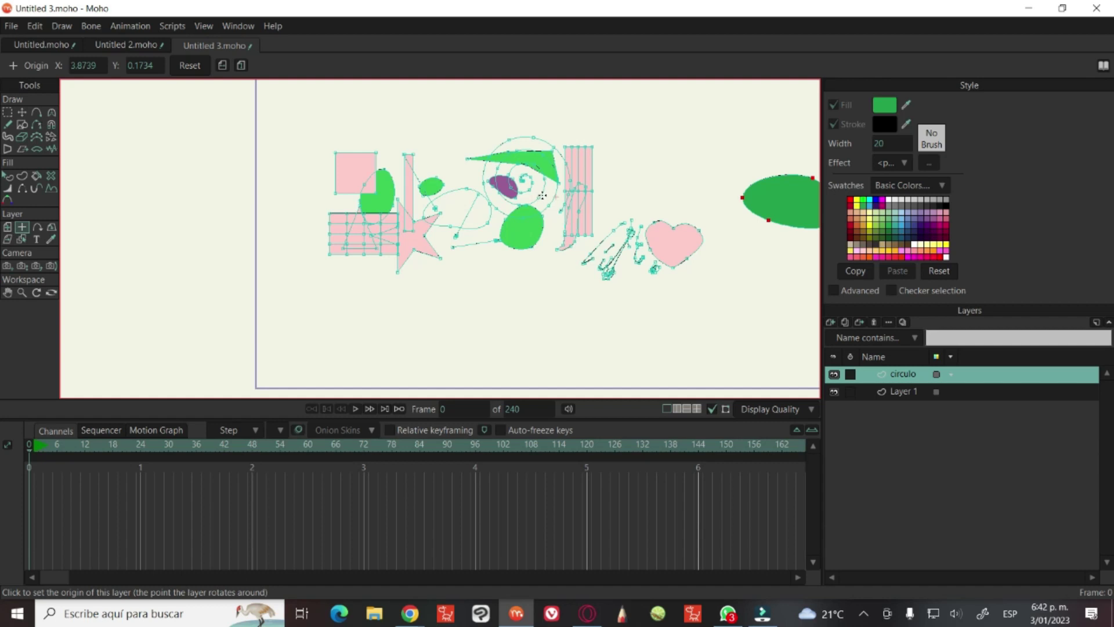
scroll(542, 195, "down", 4)
key("m")
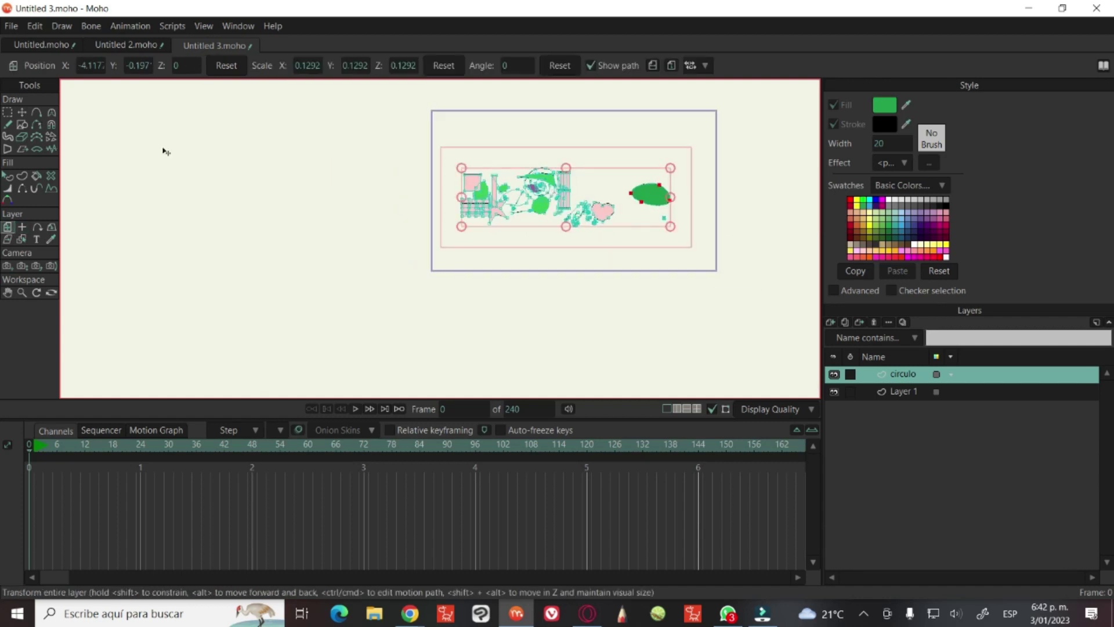
Set the layer's origin near the blue frame's upper-right corner and scale the layer down around it
left_click(22, 227)
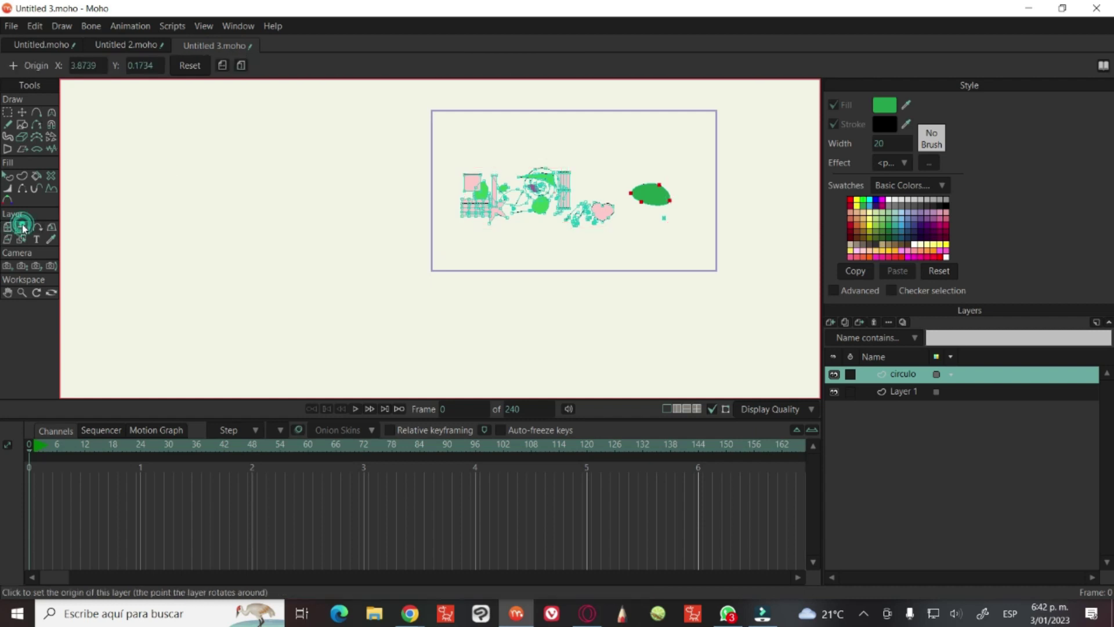
left_click(696, 108)
key("m")
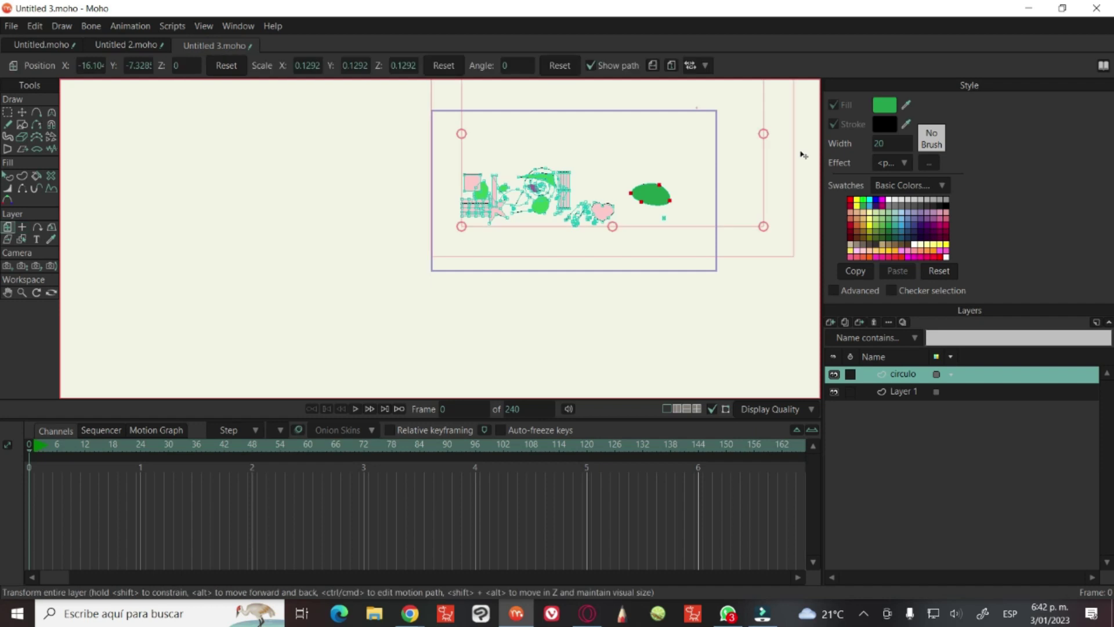
left_click_drag(713, 114, 685, 168)
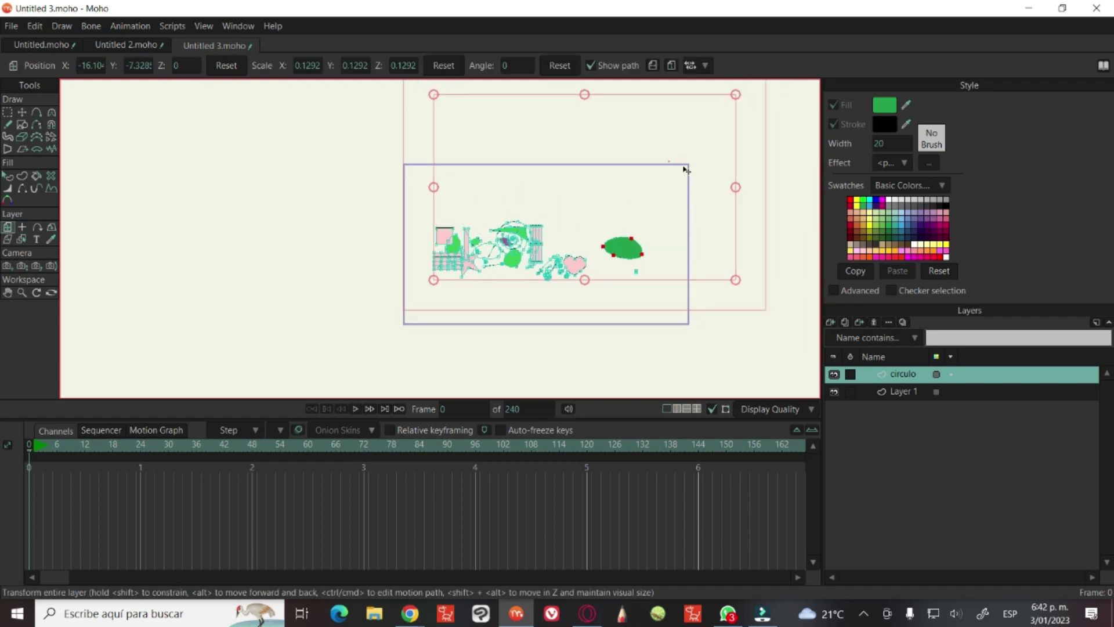
left_click_drag(577, 159, 474, 200)
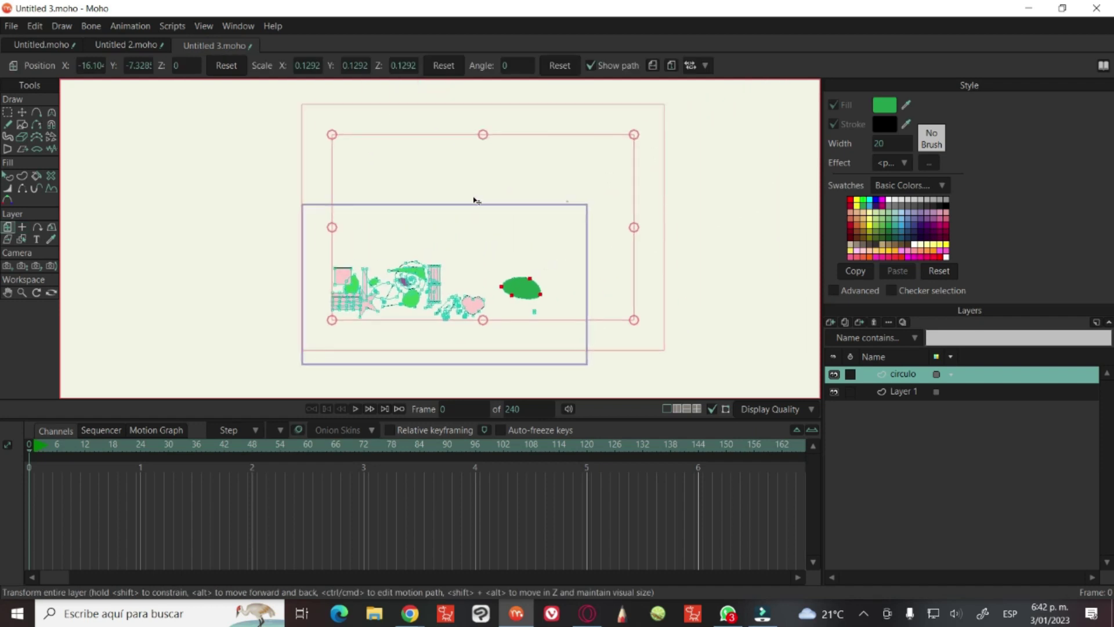
left_click(337, 322)
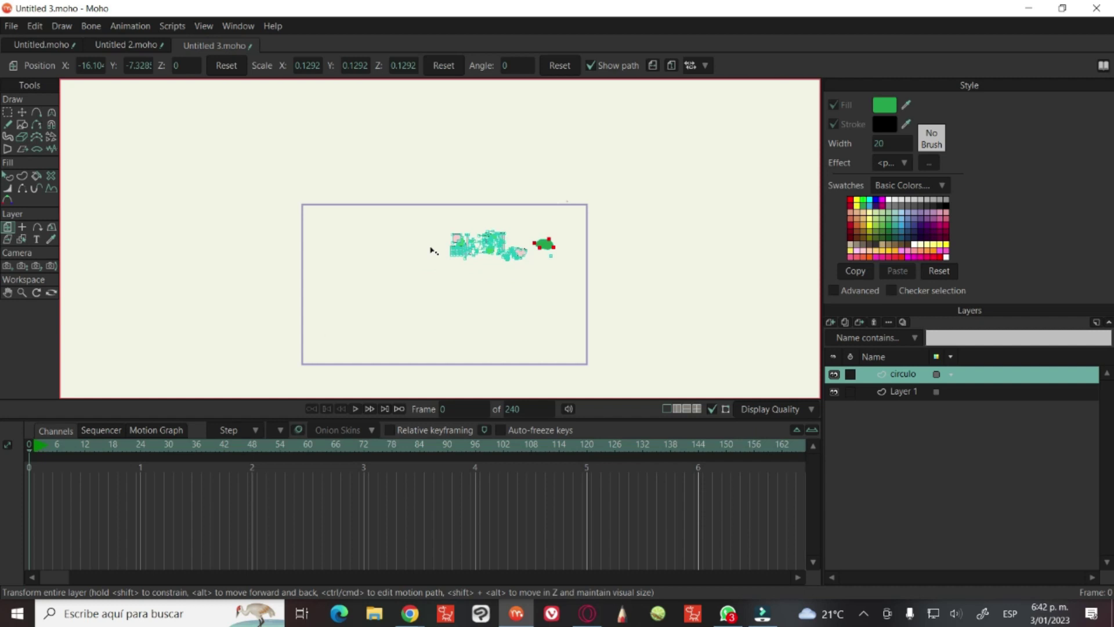
left_click(450, 296)
Set the circulo layer's origin back on the spiral, at about X 3.37, Y 1.05
left_click(24, 228)
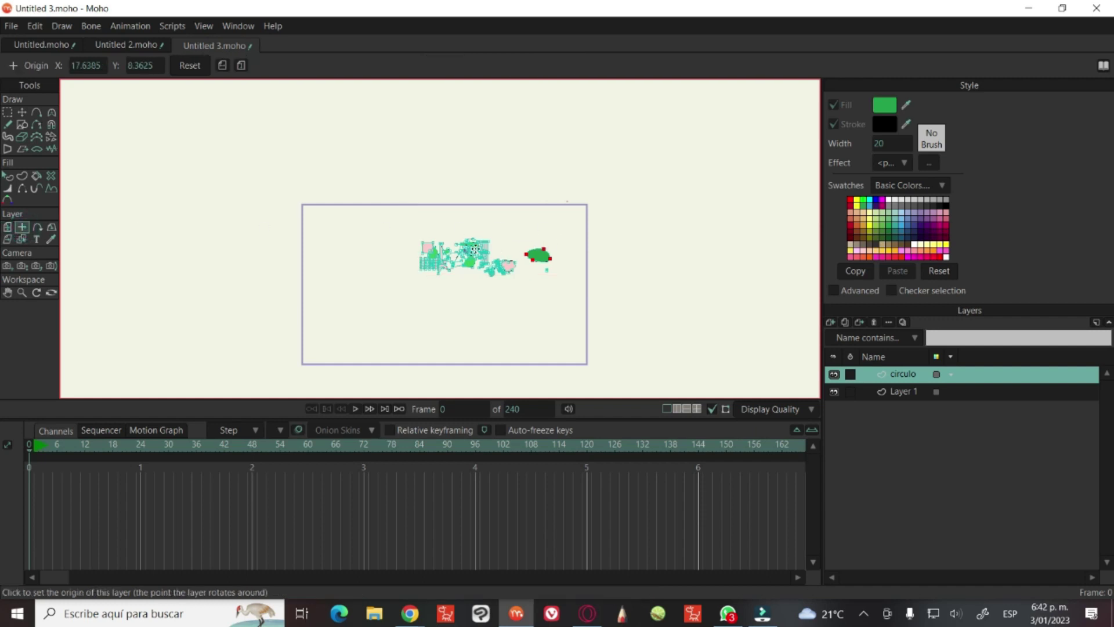
left_click(475, 249)
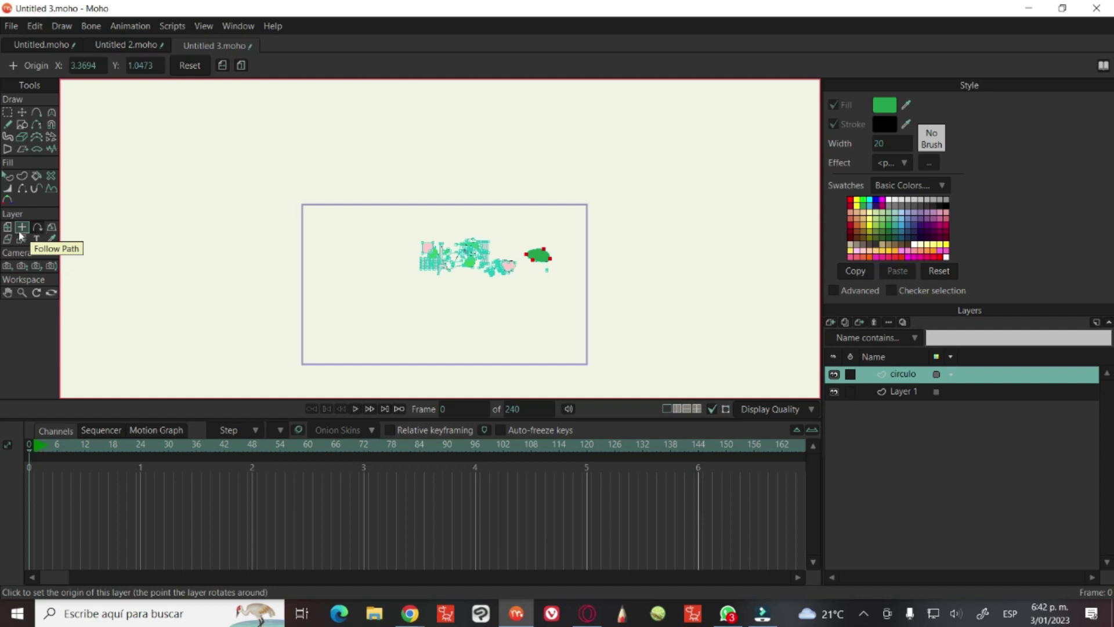
Look at the Track Camera tool's options and pan around the canvas with Pan Workspace
left_click(6, 268)
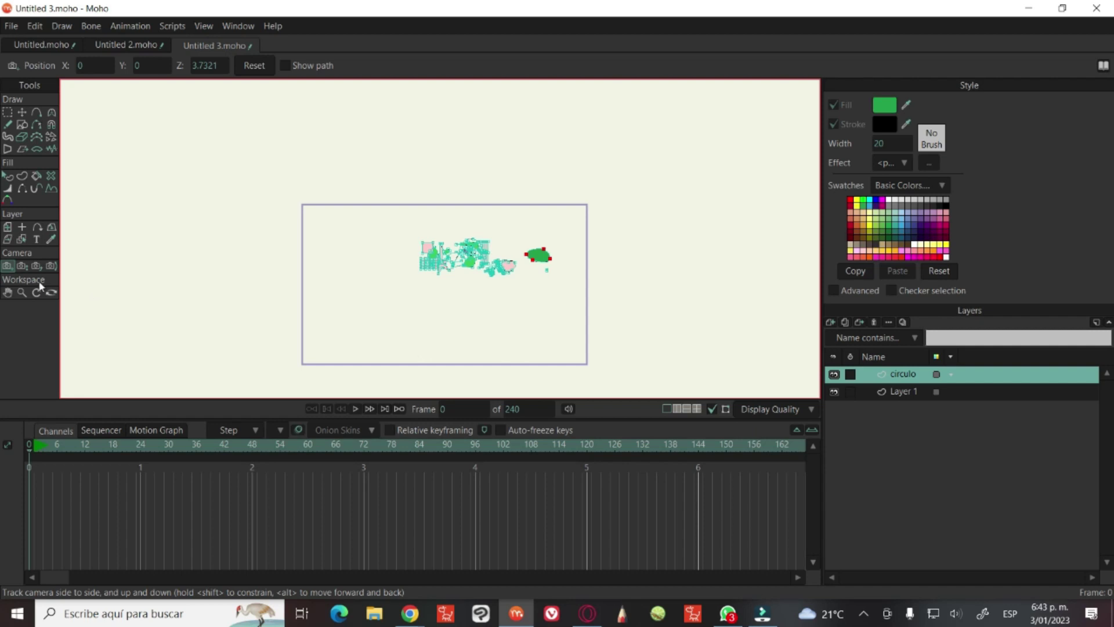
left_click(8, 292)
left_click_drag(552, 276, 413, 283)
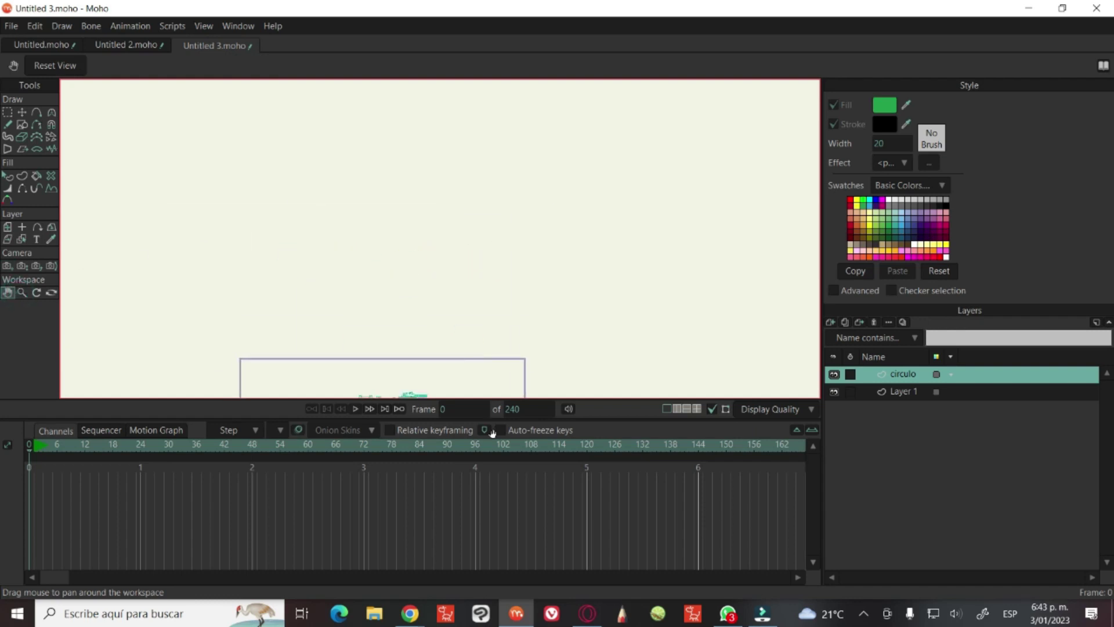
Pan around the workspace with Pan Workspace and again while the Select Points tool is active
left_click_drag(395, 298, 450, 109)
left_click_drag(561, 226, 654, 242)
left_click_drag(500, 238, 435, 234)
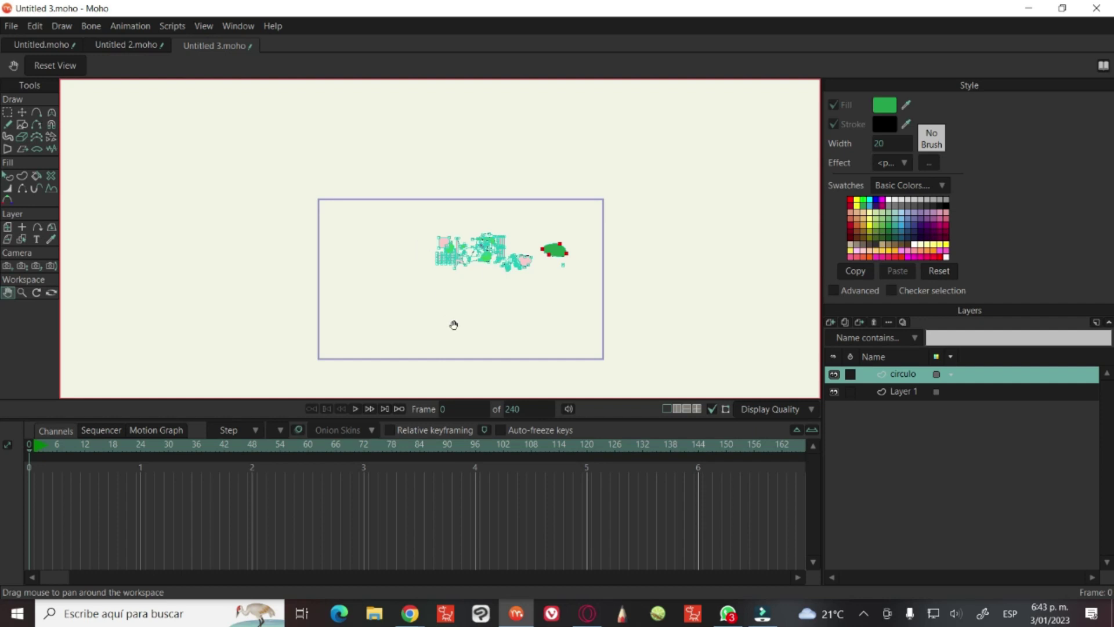
left_click_drag(493, 301, 532, 293)
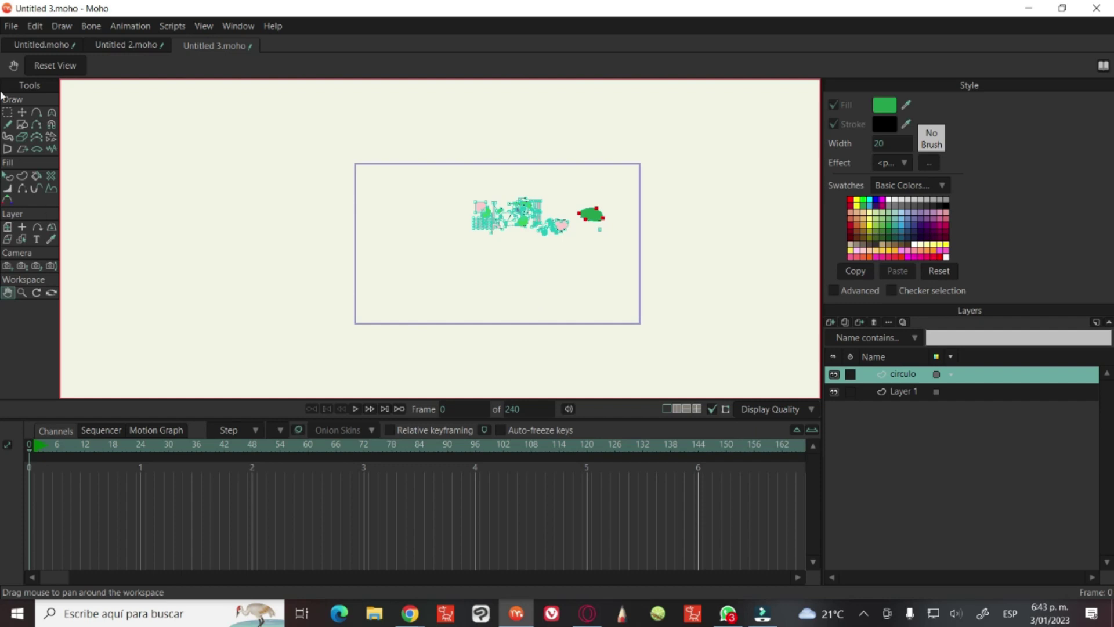
left_click(7, 112)
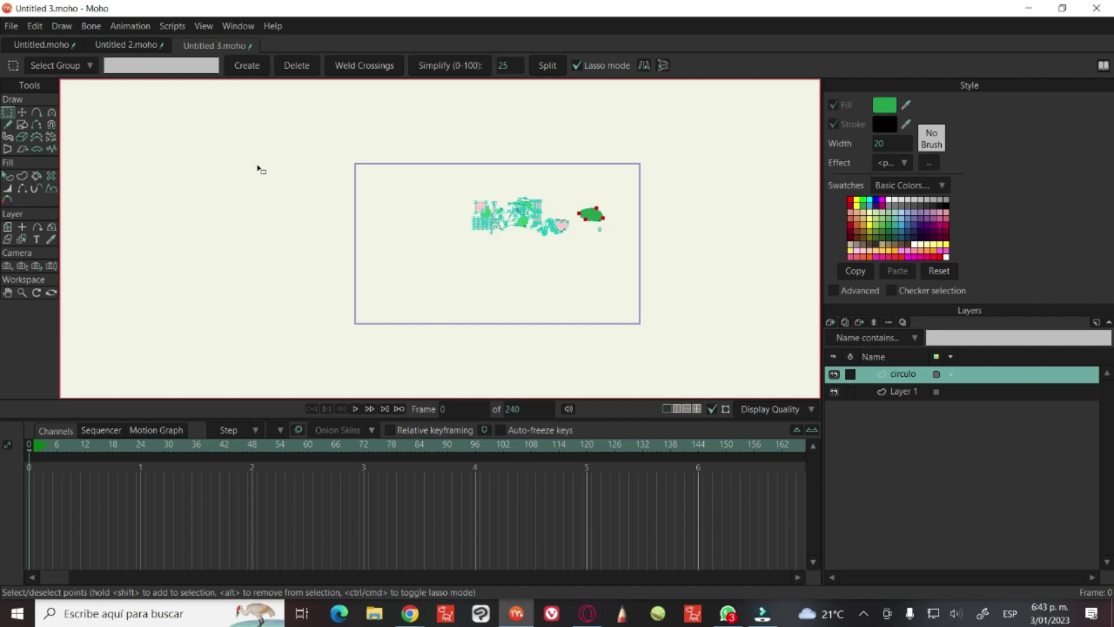
left_click_drag(515, 187, 372, 262)
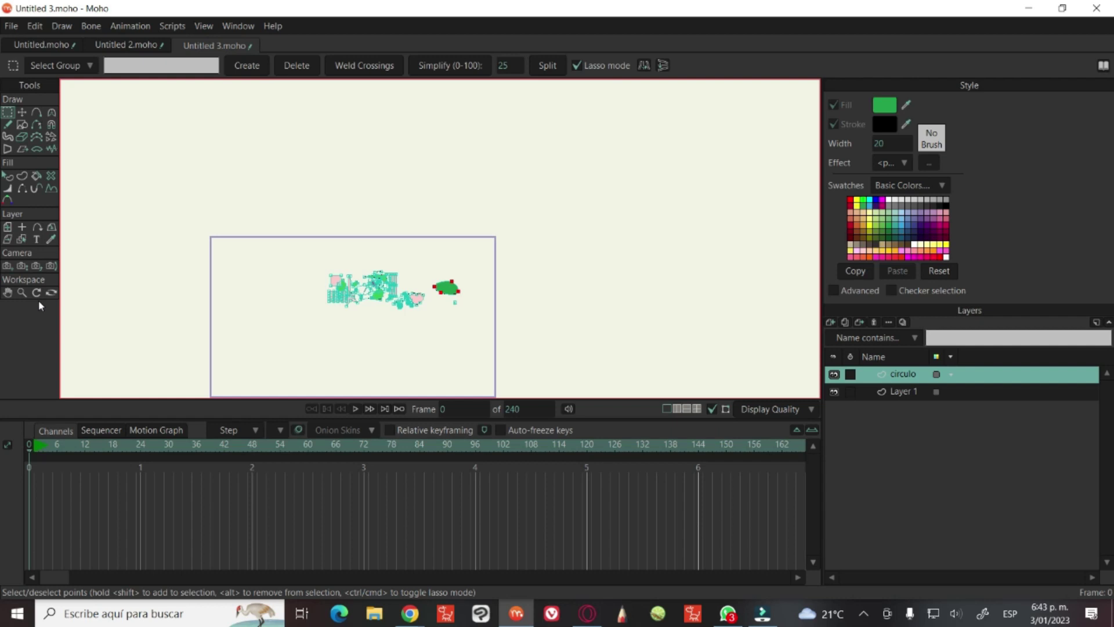
Zoom the canvas out and in with the Zoom Workspace tool and recentre the blue camera frame
left_click(22, 293)
left_click_drag(219, 260, 114, 207)
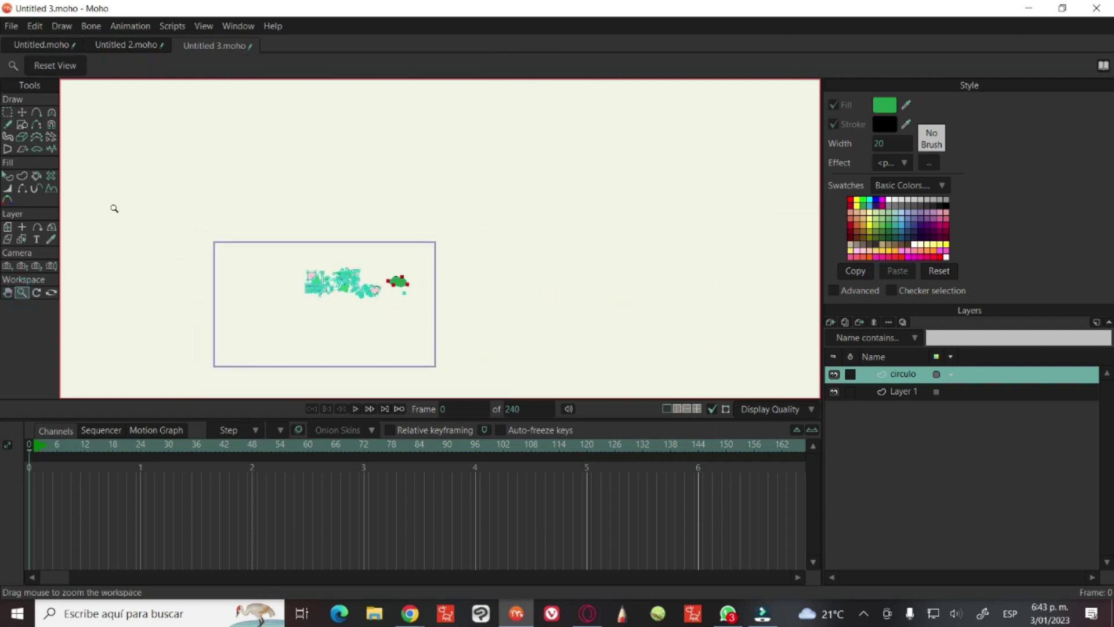
scroll(113, 208, "up", 4)
scroll(113, 208, "down", 3)
scroll(113, 208, "up", 1)
scroll(113, 208, "down", 1)
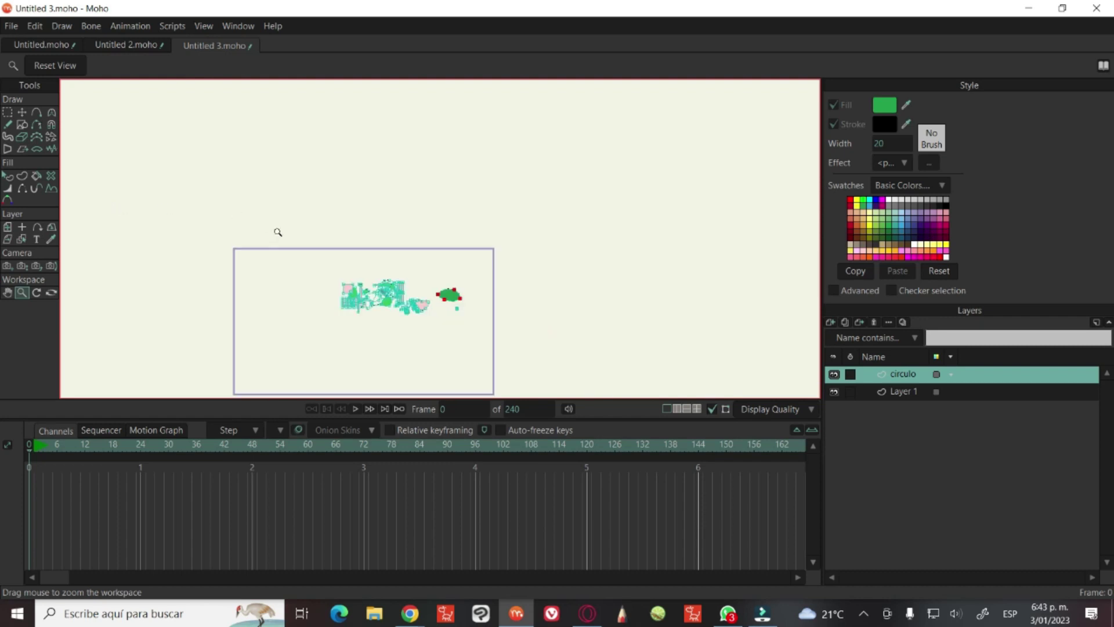
left_click_drag(278, 283, 350, 186)
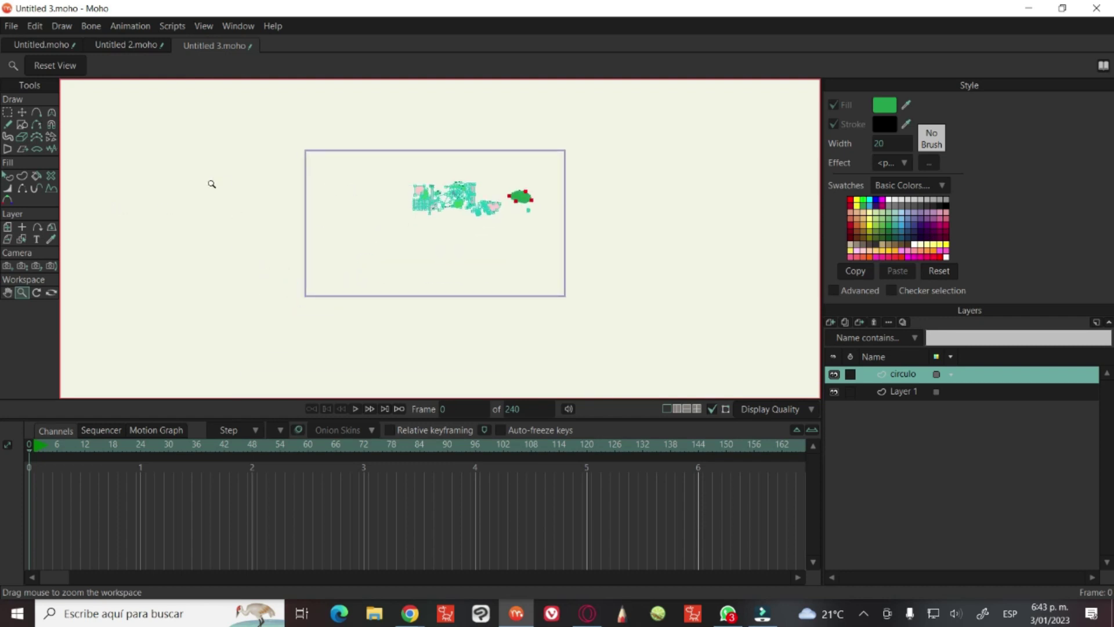
Create a new keyboard shortcuts file named "ari" in the keyboard shortcuts editor
left_click(38, 28)
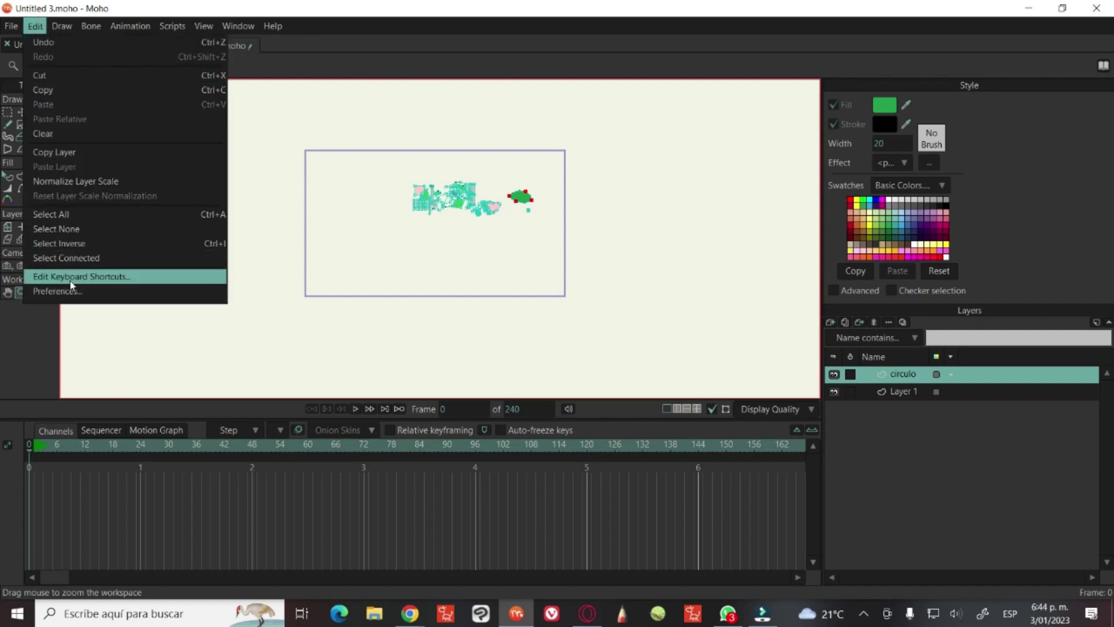
left_click(87, 278)
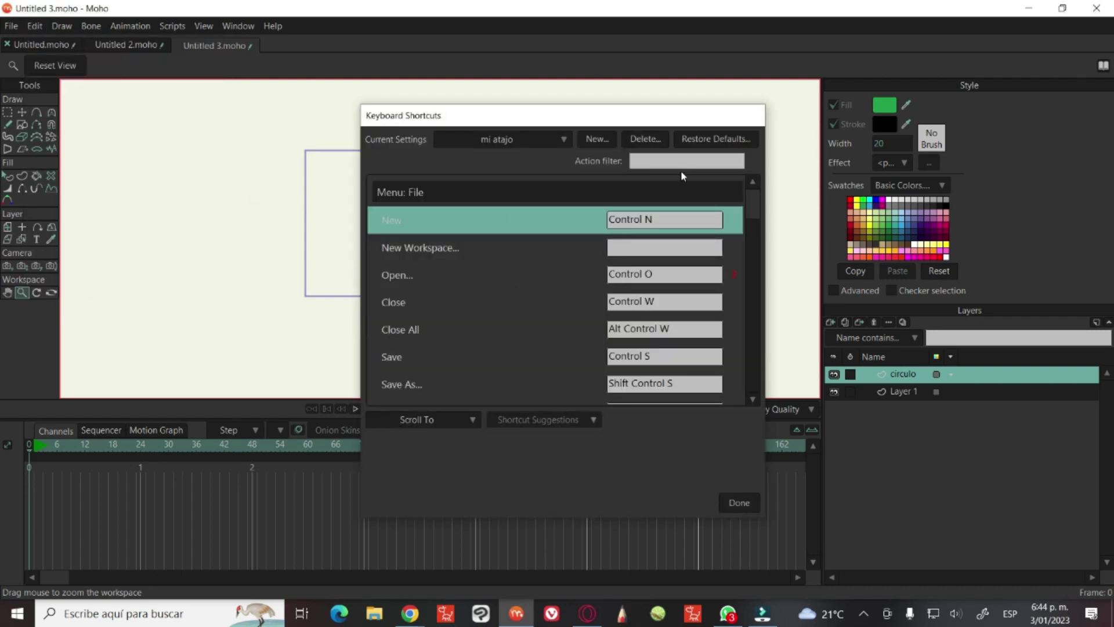
left_click(590, 140)
left_click(552, 230)
type("atl")
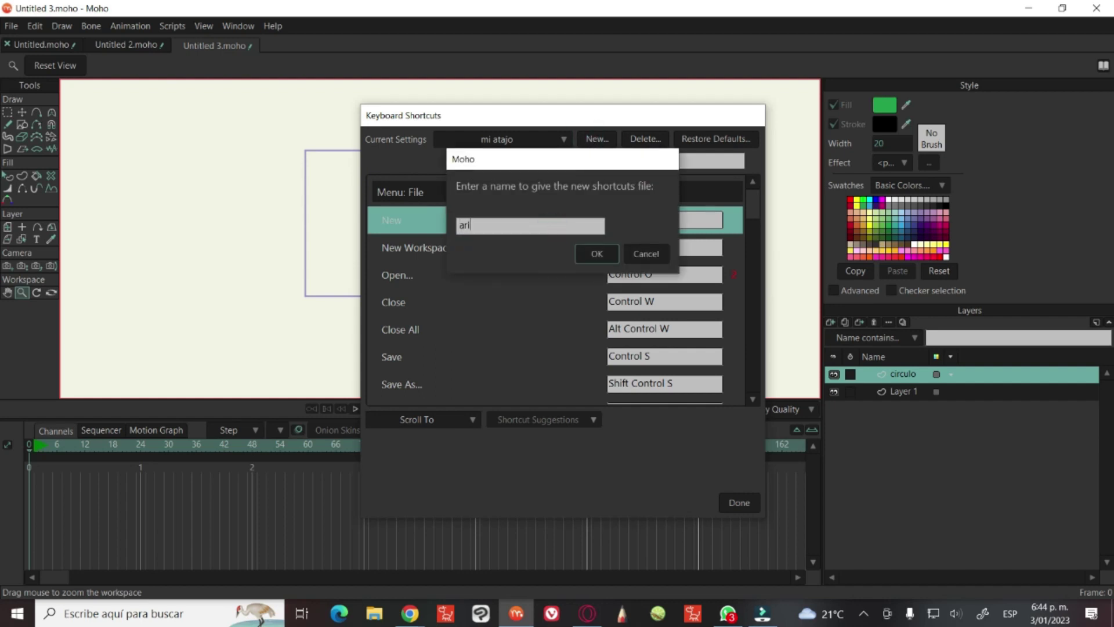
key("Return")
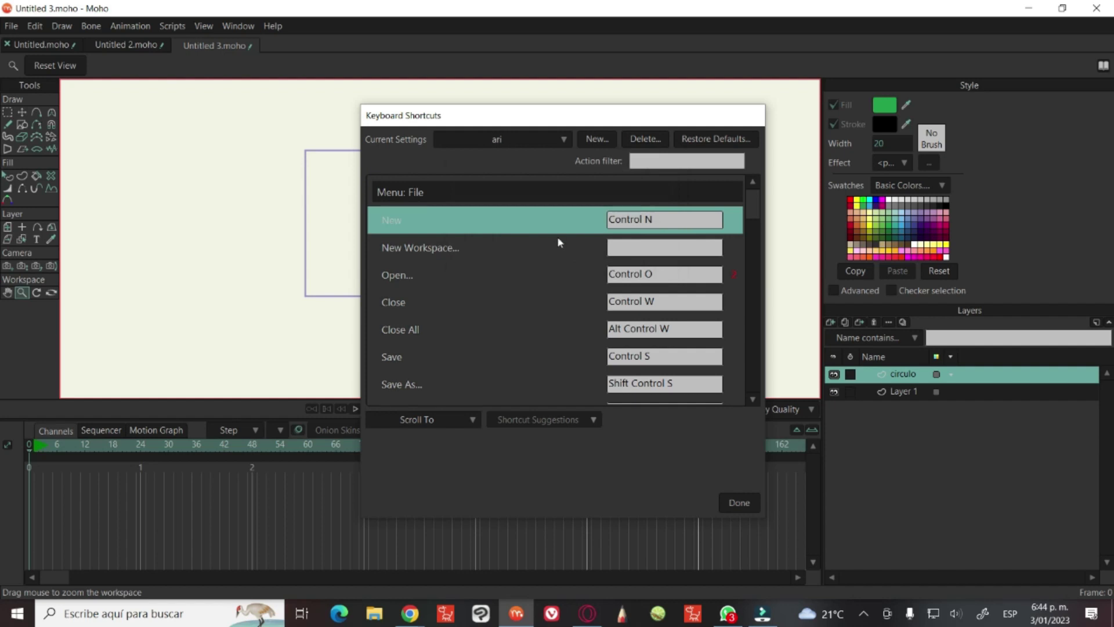
Look through the File and Import command shortcuts in the new shortcut set and close the editor
left_click(517, 138)
left_click(517, 138)
scroll(697, 306, "down", 2)
scroll(697, 306, "down", 5)
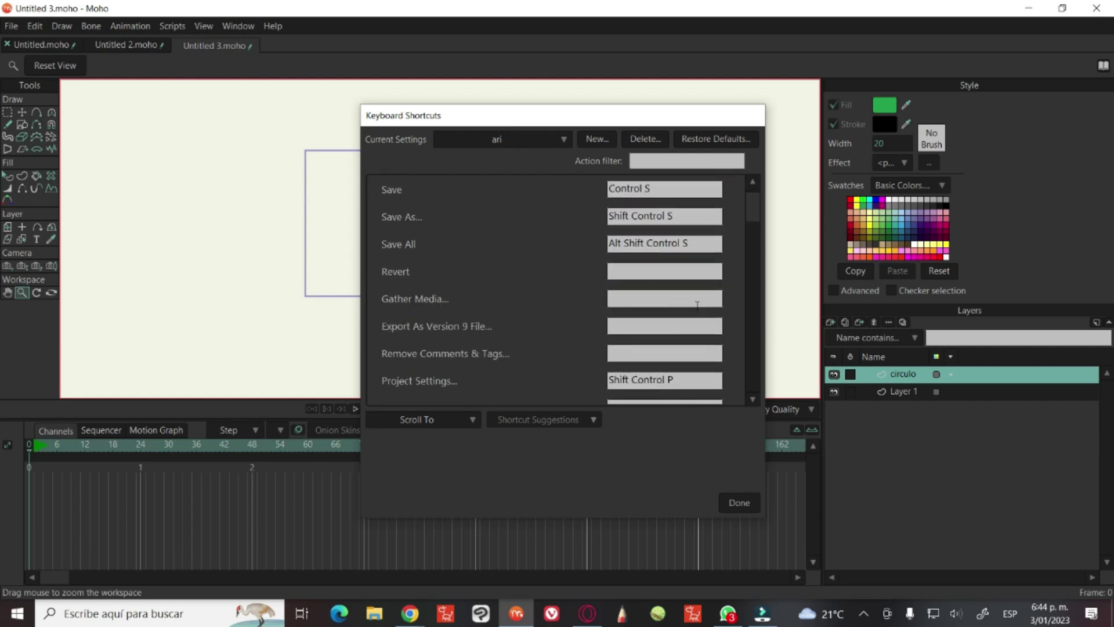
scroll(696, 306, "down", 5)
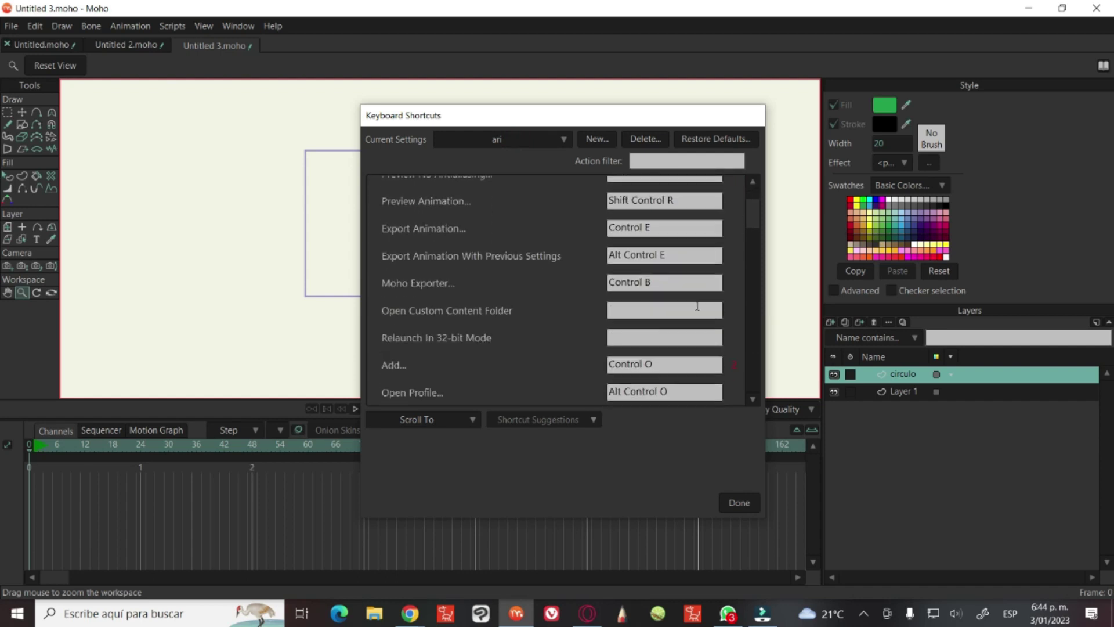
scroll(697, 305, "down", 1)
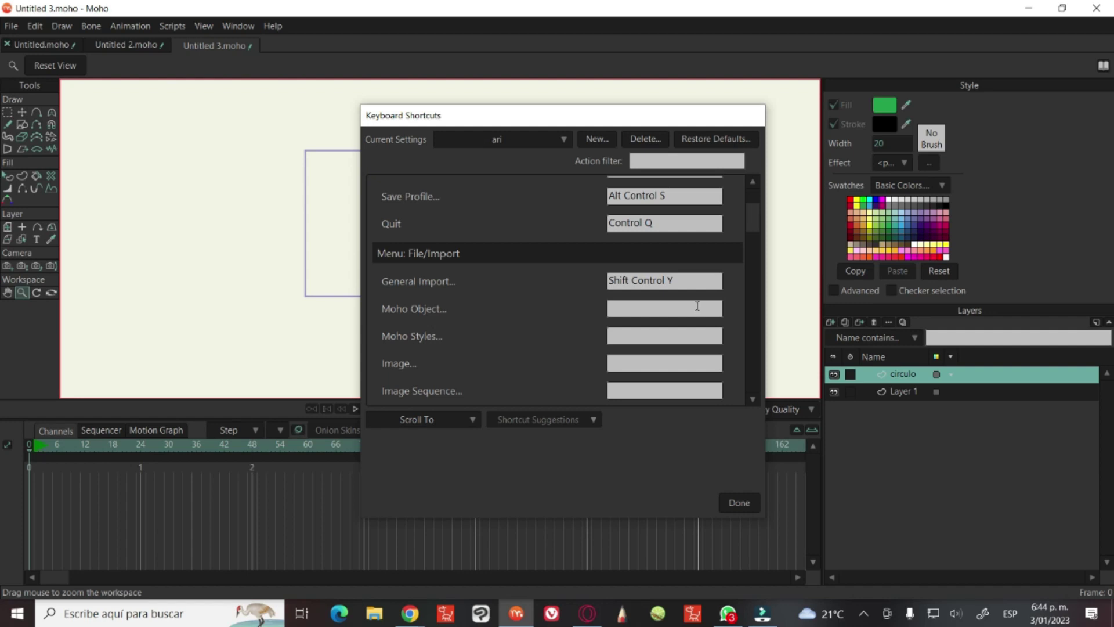
scroll(697, 306, "down", 5)
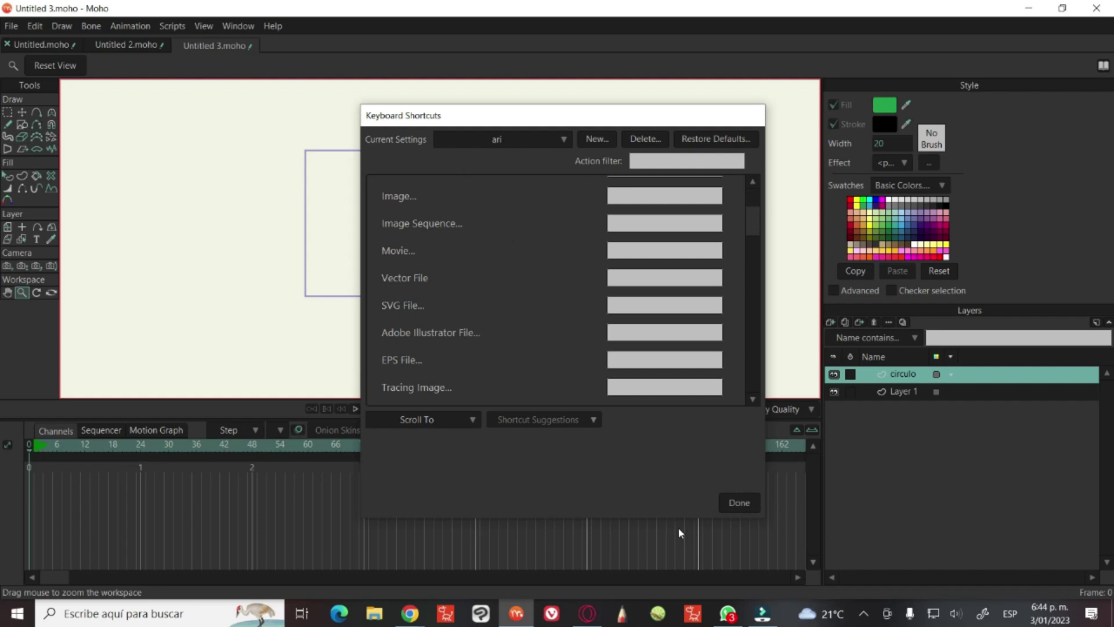
left_click(744, 510)
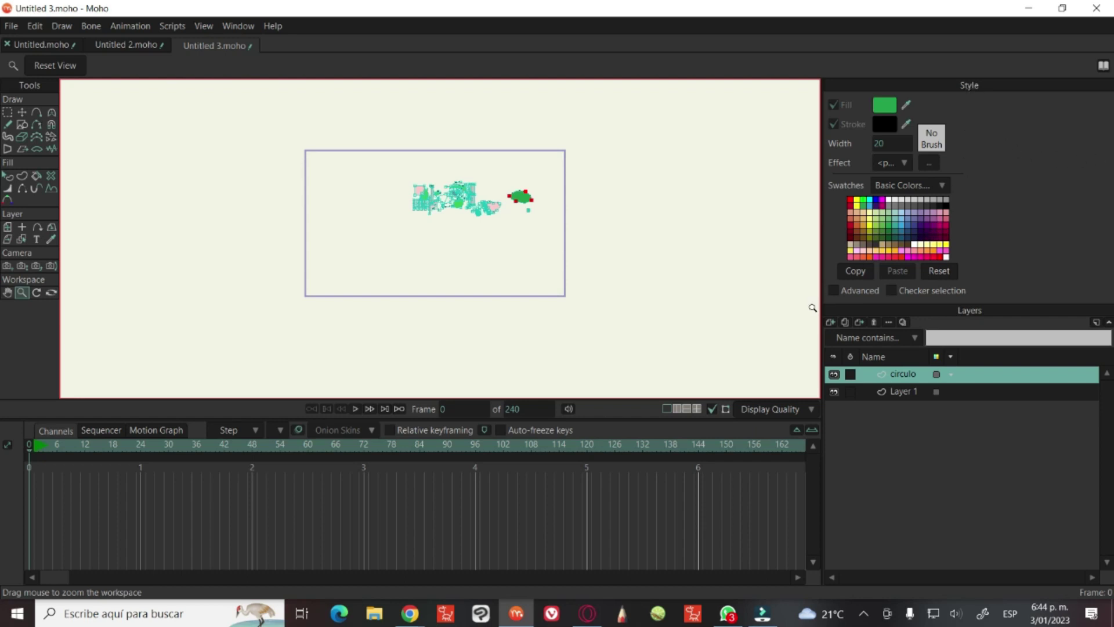
Look at the advanced Style settings and the options for managing styles, and hide the advanced settings again
left_click(834, 286)
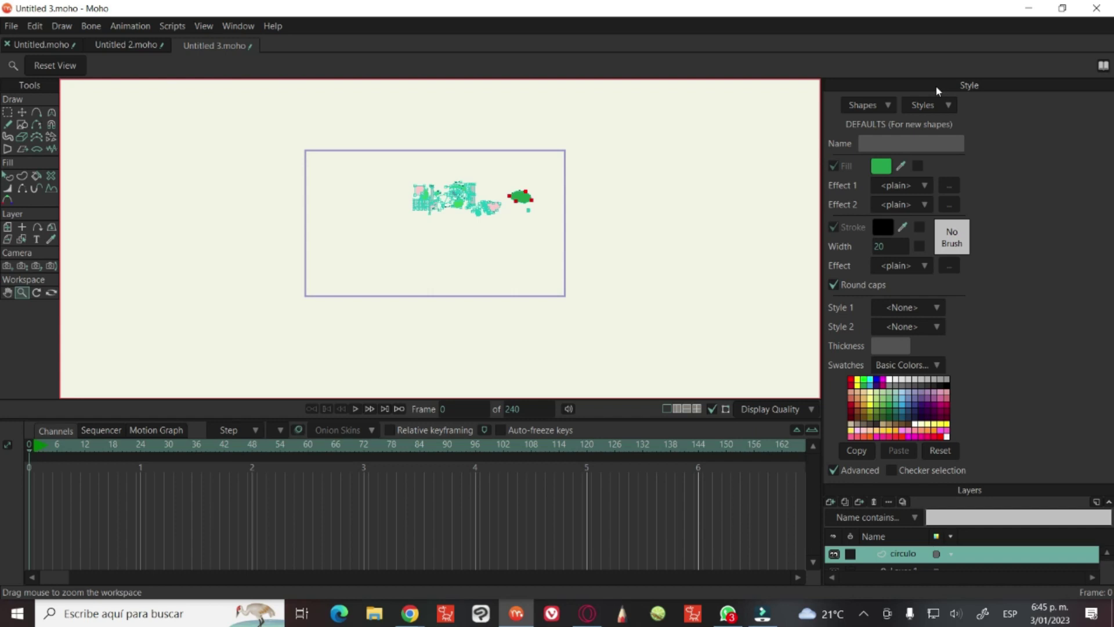
left_click(927, 105)
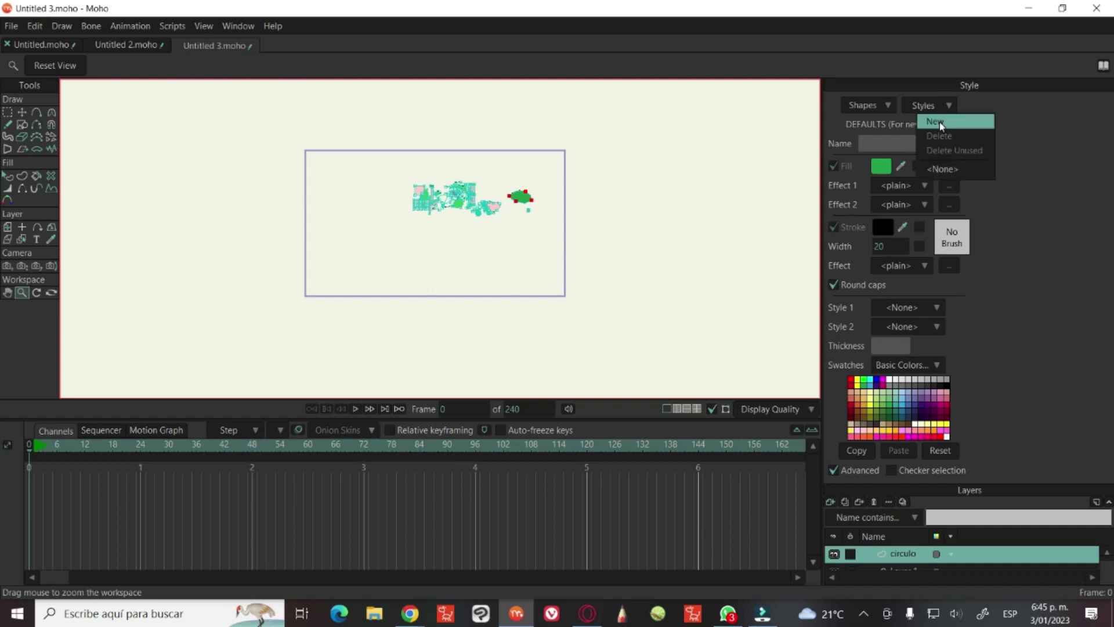
left_click(1046, 228)
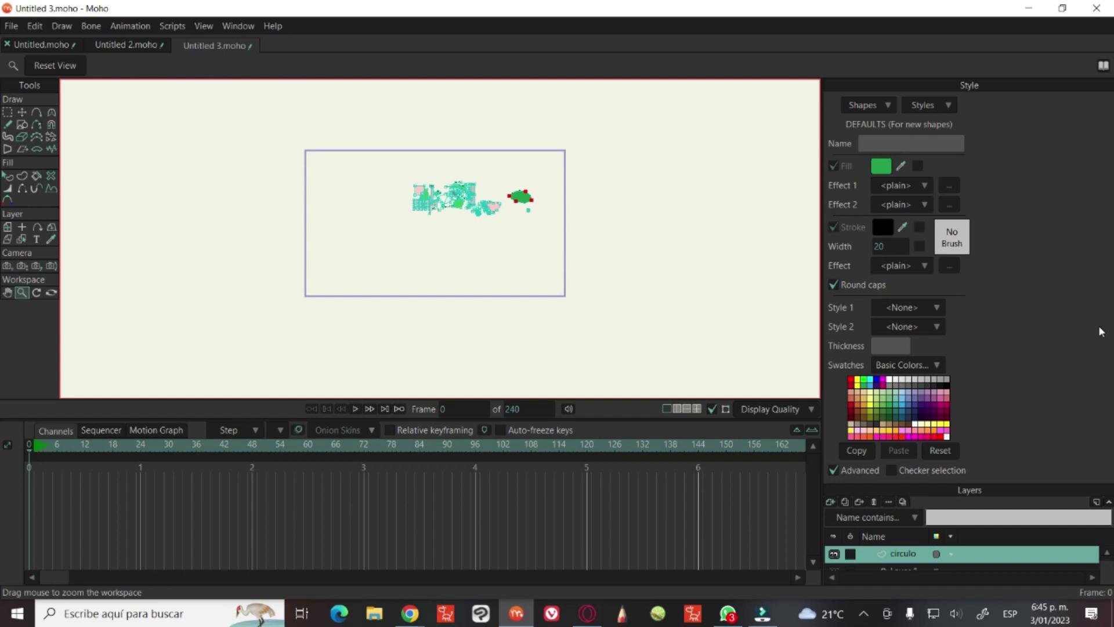
left_click(834, 471)
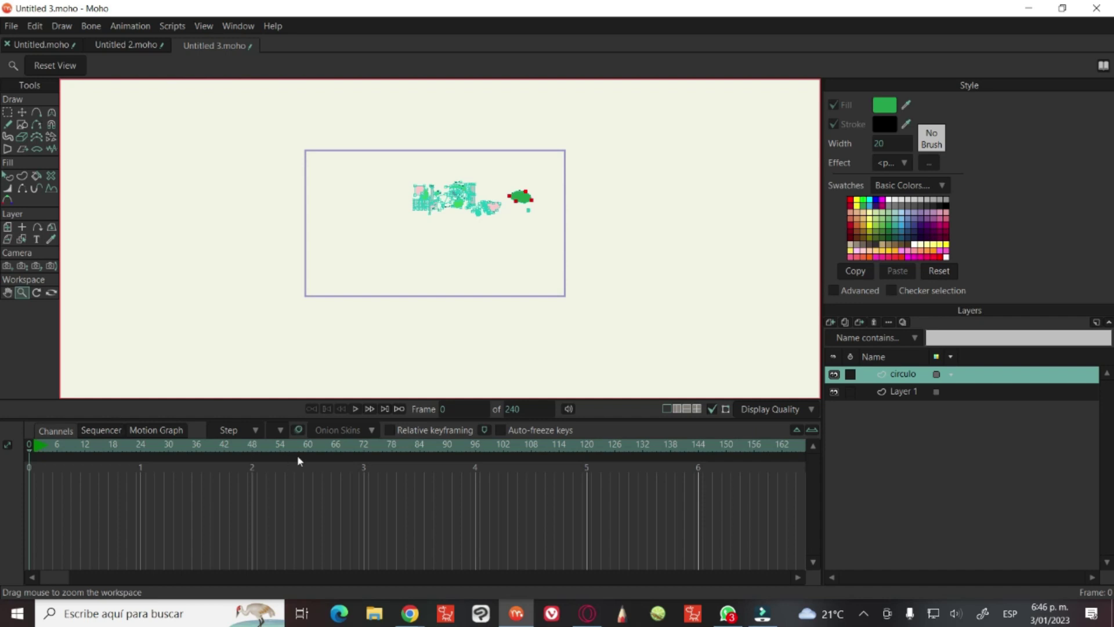
Play and stop the animation, step one frame forward and back, and return to frame 0
left_click(356, 409)
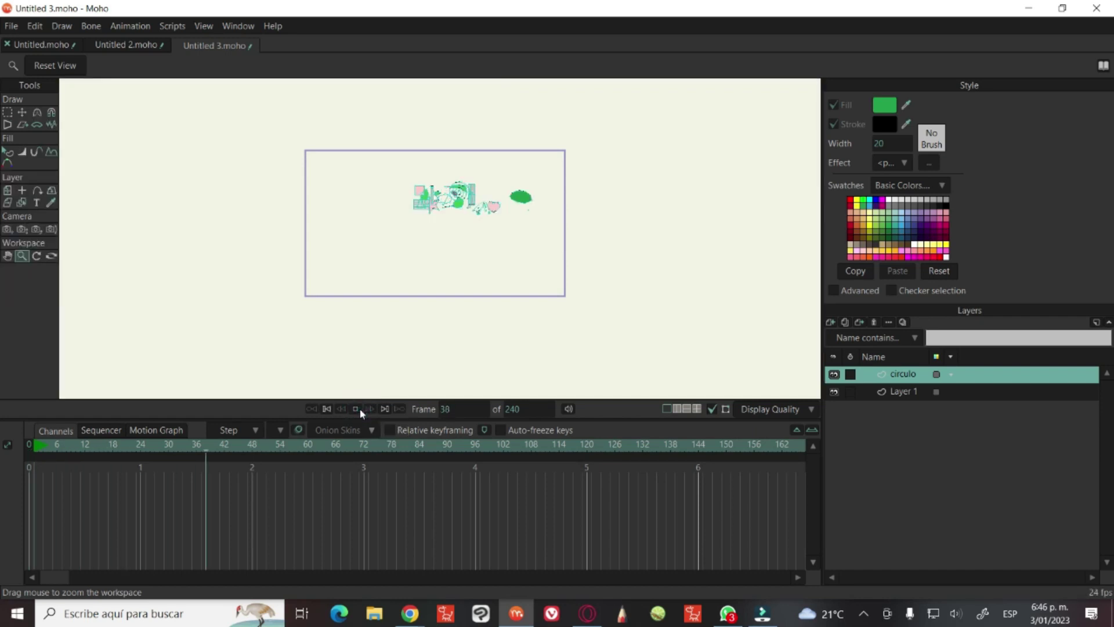
left_click(359, 411)
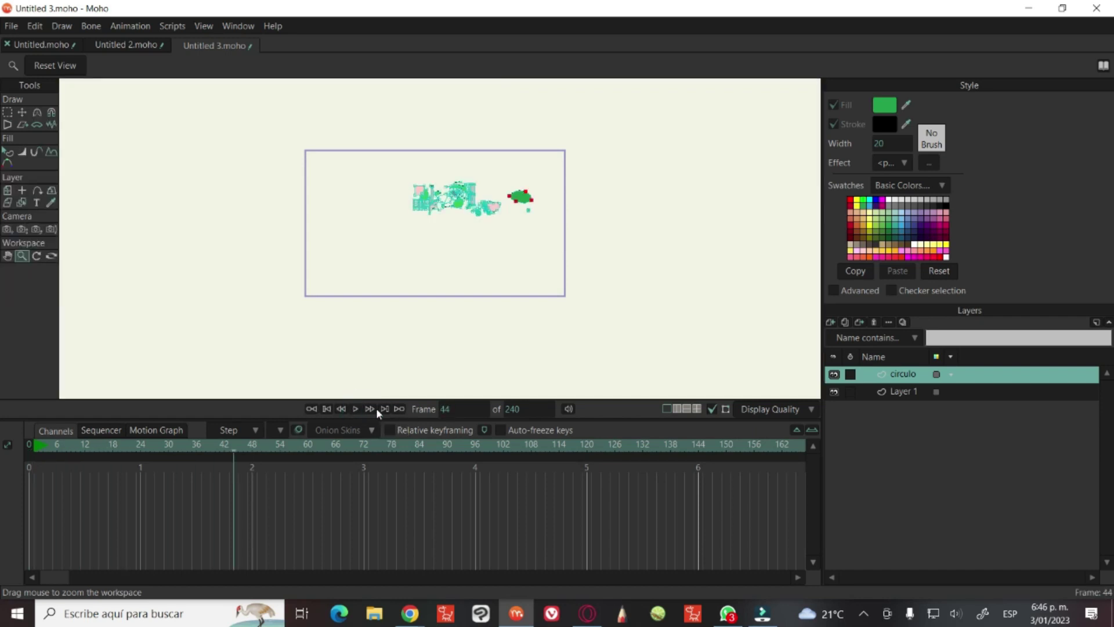
left_click(372, 410)
left_click(340, 410)
left_click(326, 410)
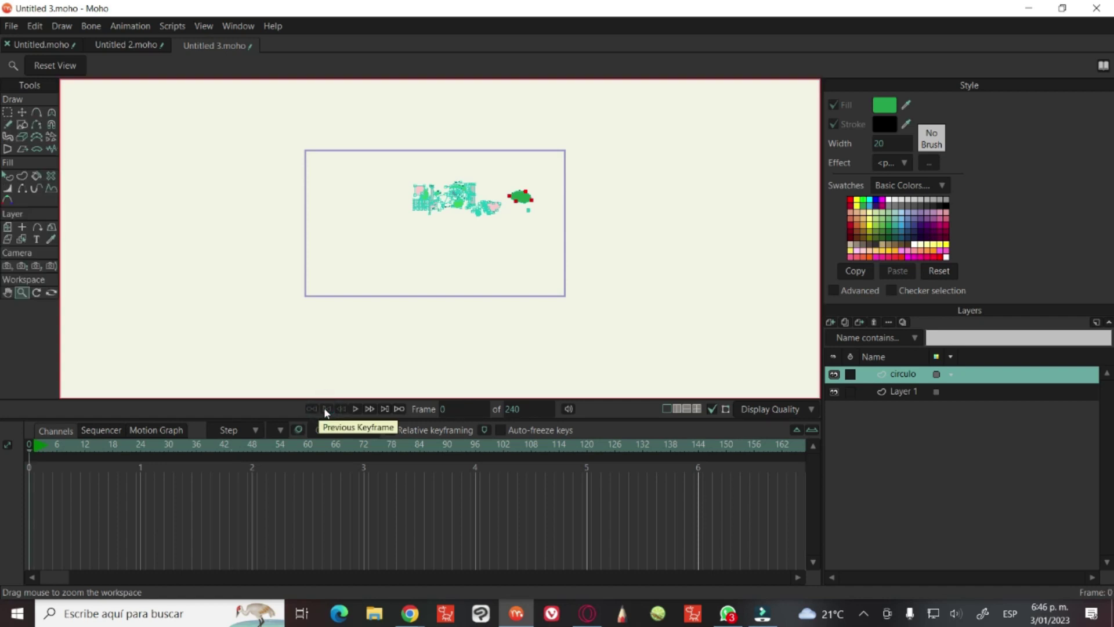
Jump to the animation's last frame and scrub the timeline back to frame 135
left_click(385, 410)
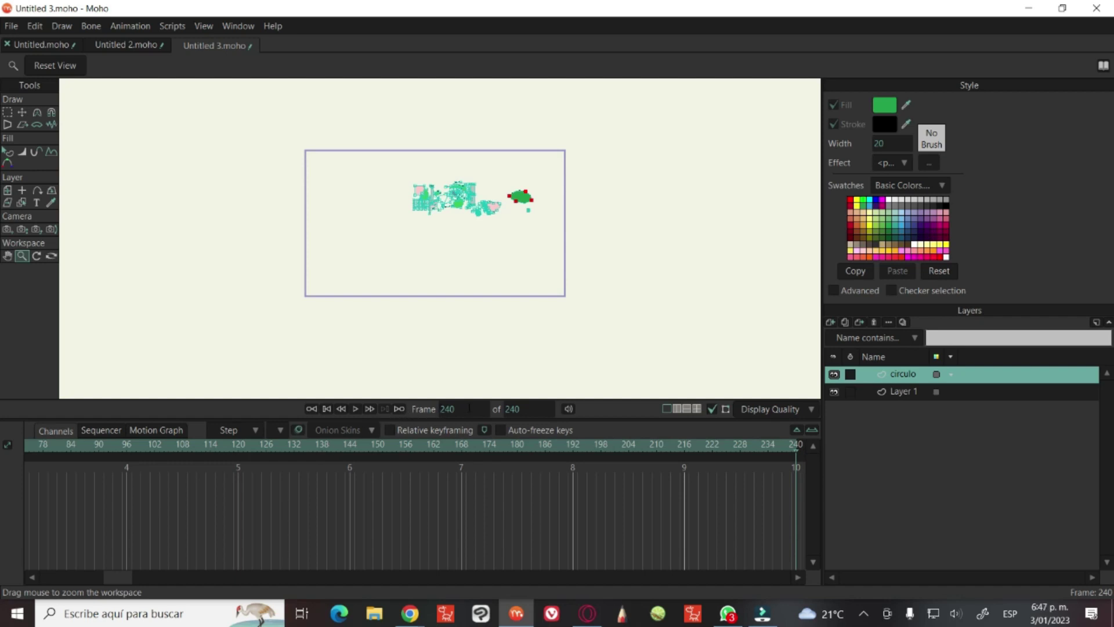
left_click(459, 413)
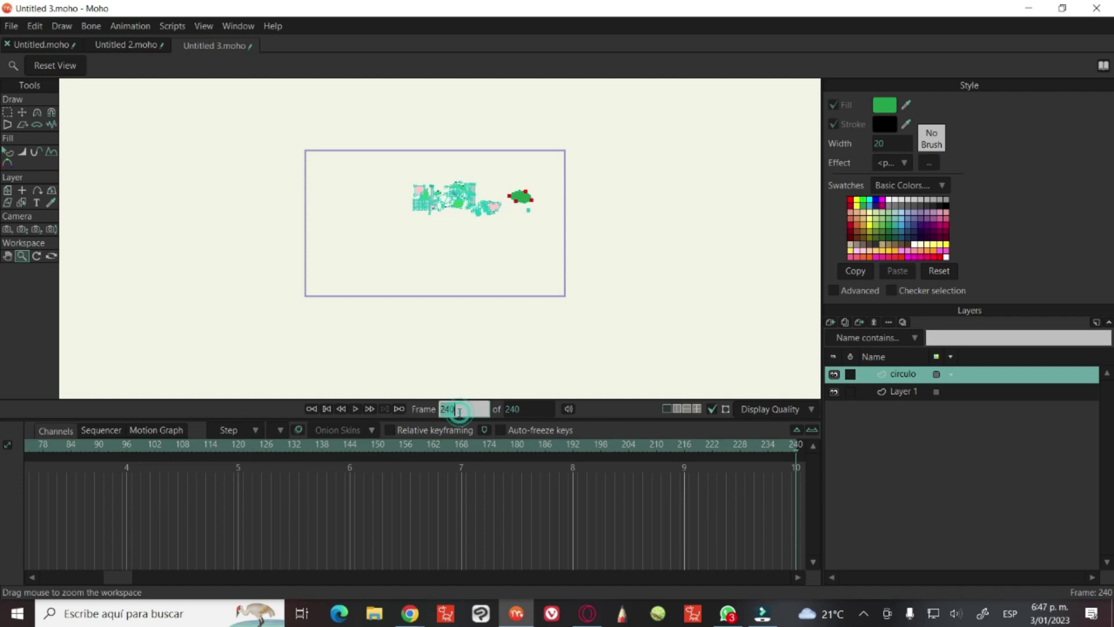
left_click_drag(497, 457, 308, 450)
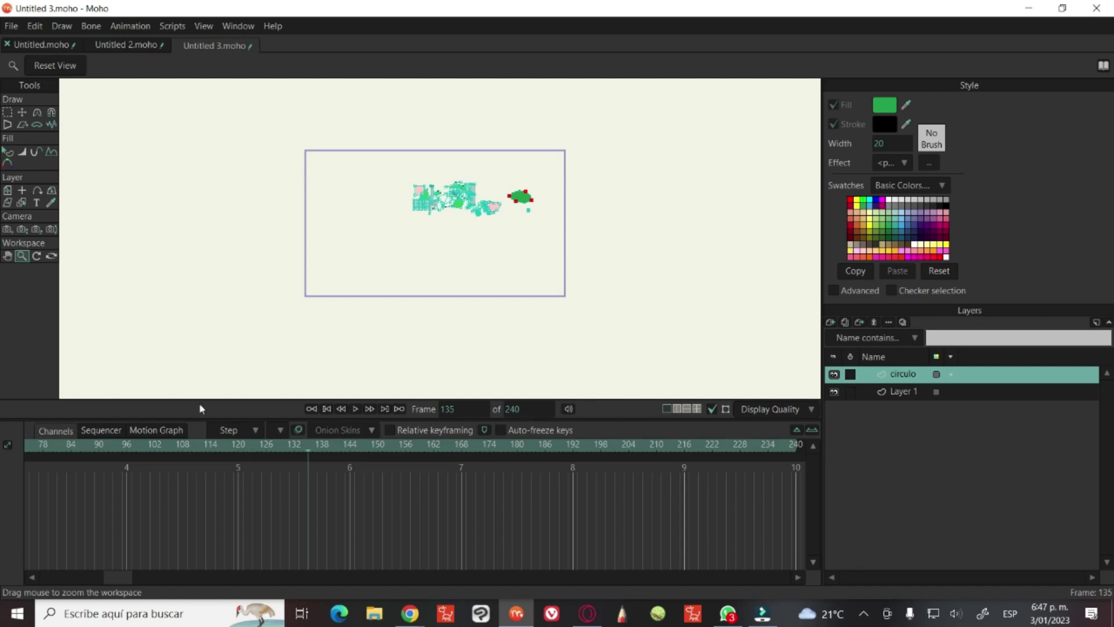
Set the animation's end frame to 60 and move the playhead to frame 59
left_click(527, 410)
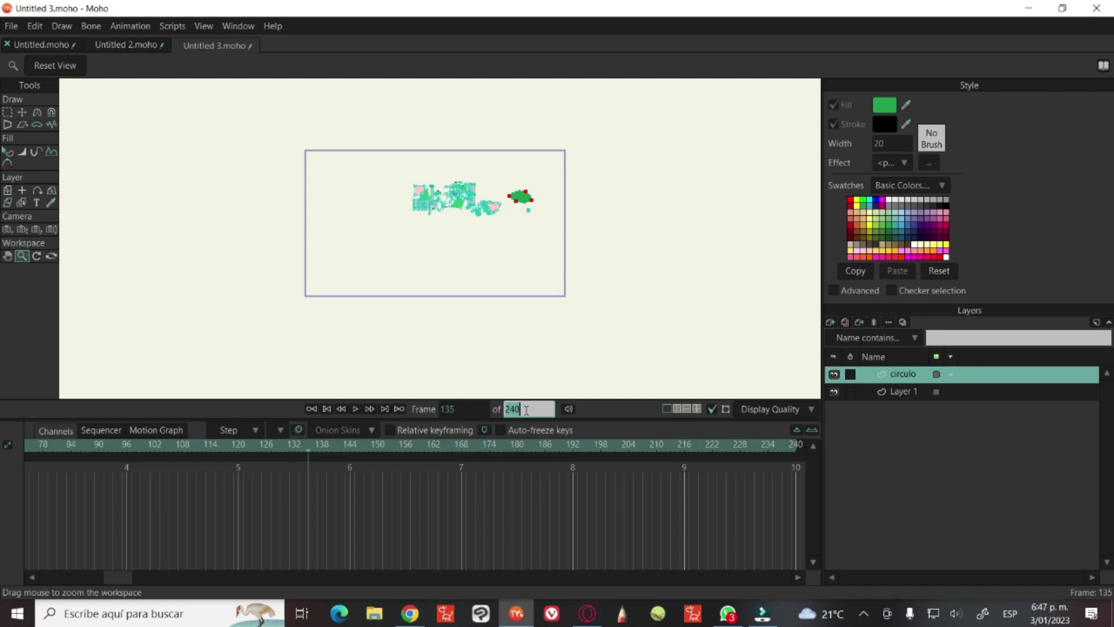
type("60")
key("Return")
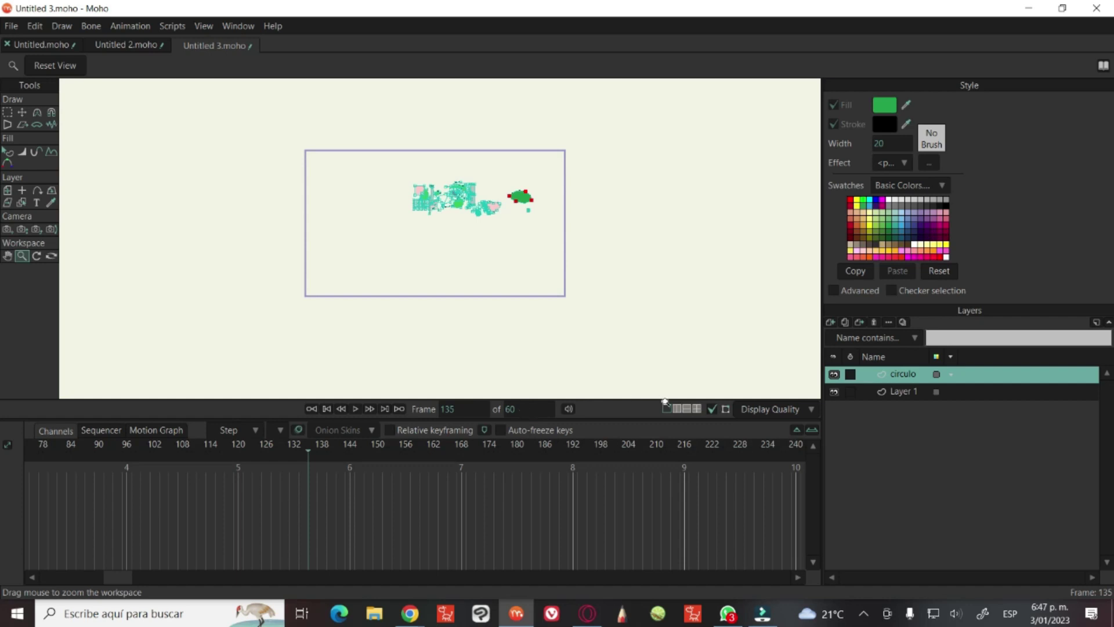
scroll(128, 576, "left", 5)
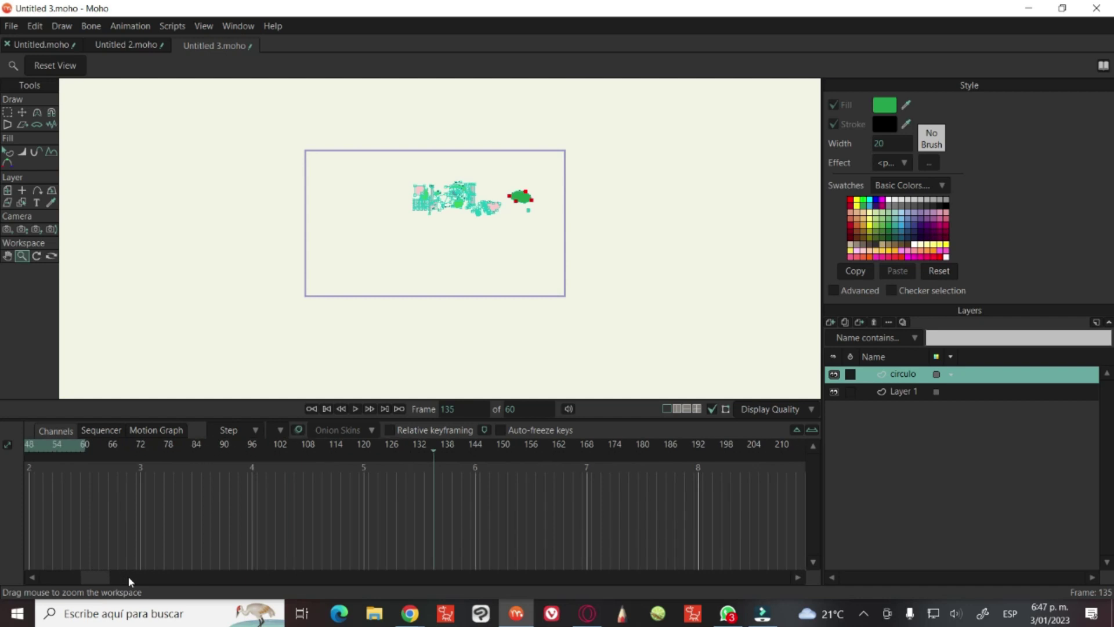
left_click(304, 445)
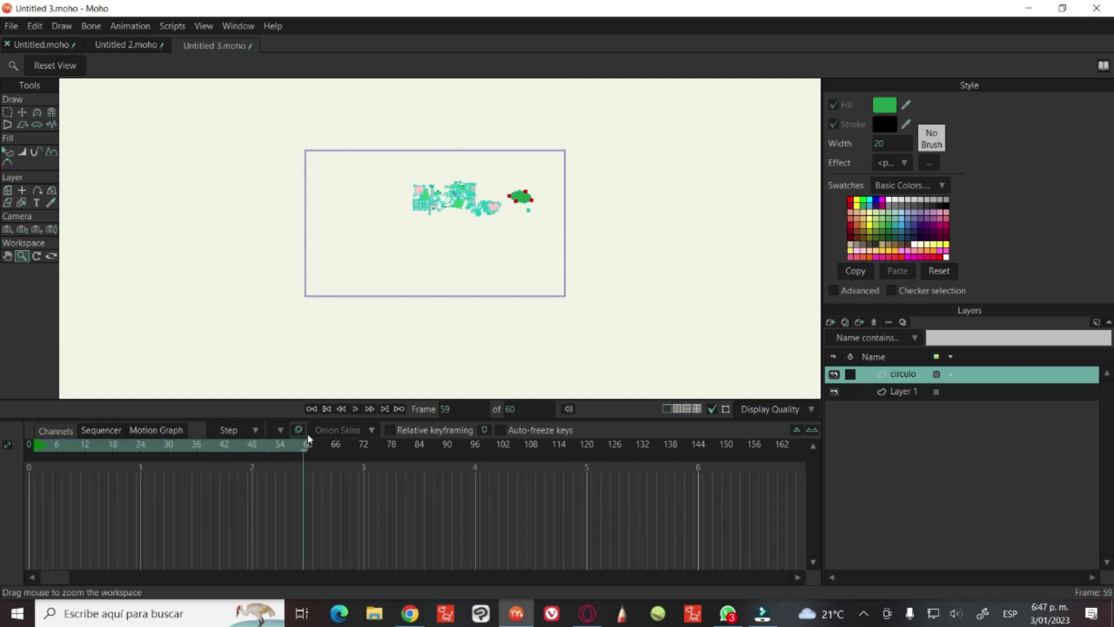
Shorten the animation by setting its end frame to 12
left_click(518, 410)
type("12")
key("Return")
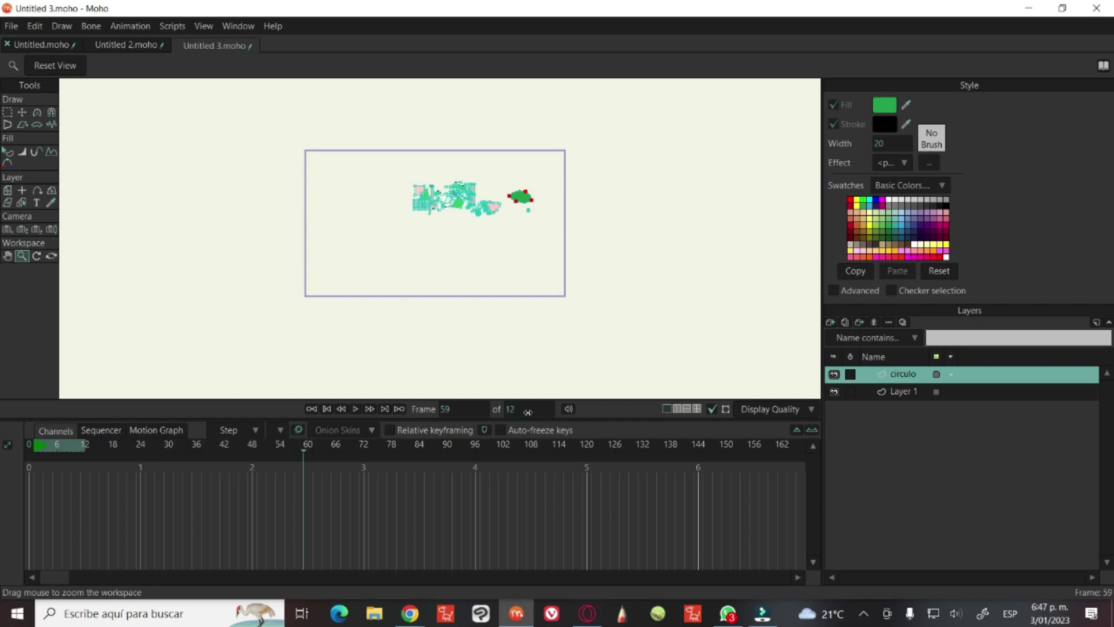
Set the animation's end frame to 150 and scrub the playhead to frame 152
left_click(529, 409)
type("150")
key("Return")
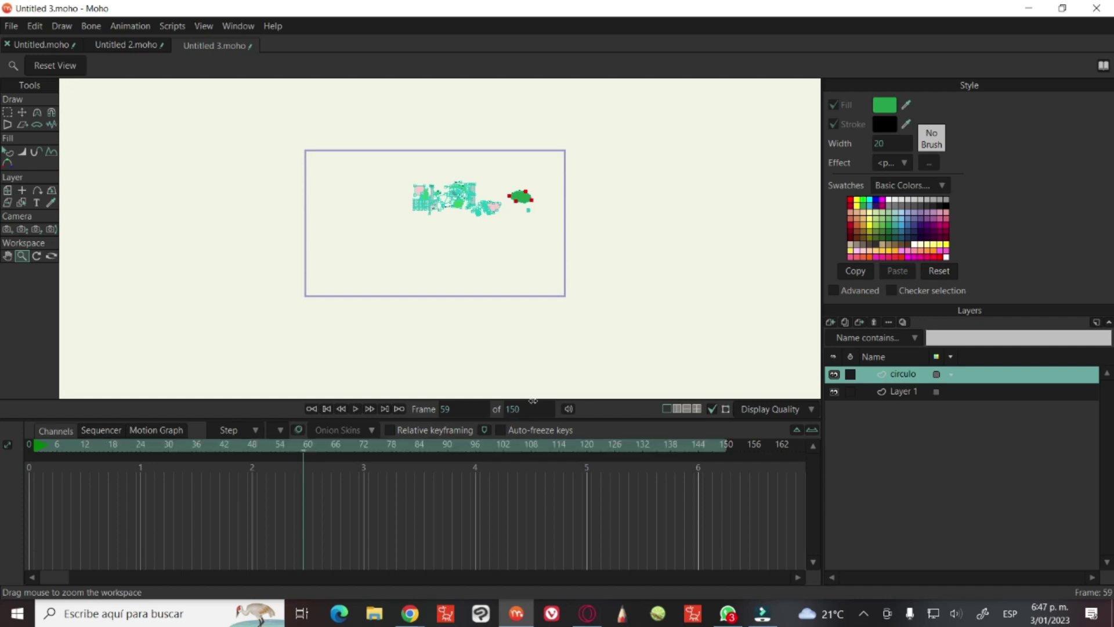
left_click_drag(715, 447, 736, 446)
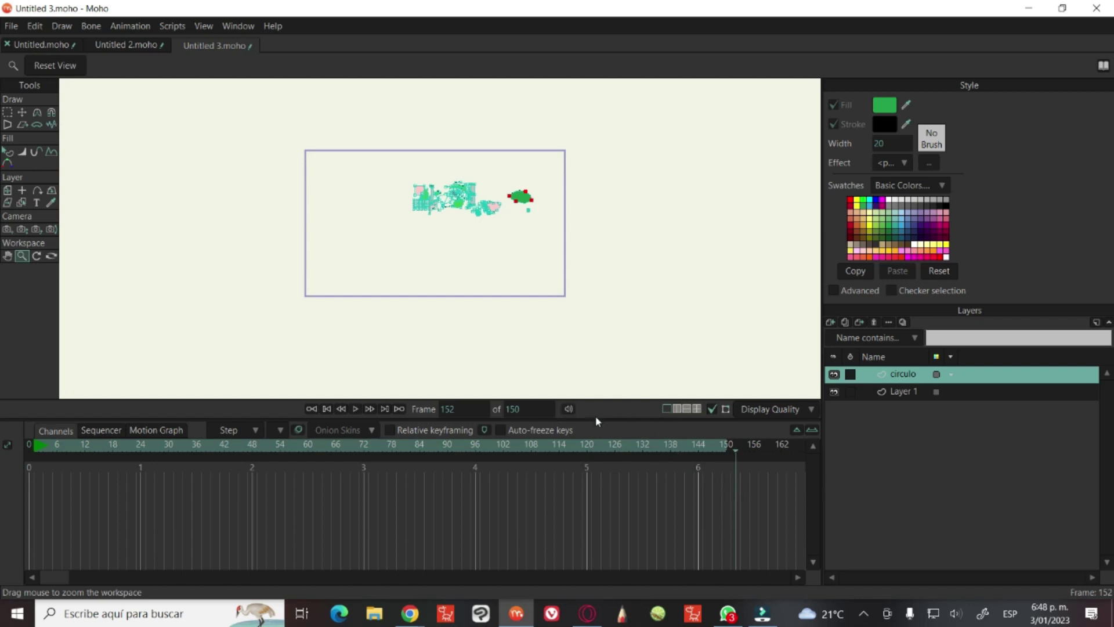
Split the workspace into two side-by-side views and zoom the second view slightly out
left_click(678, 409)
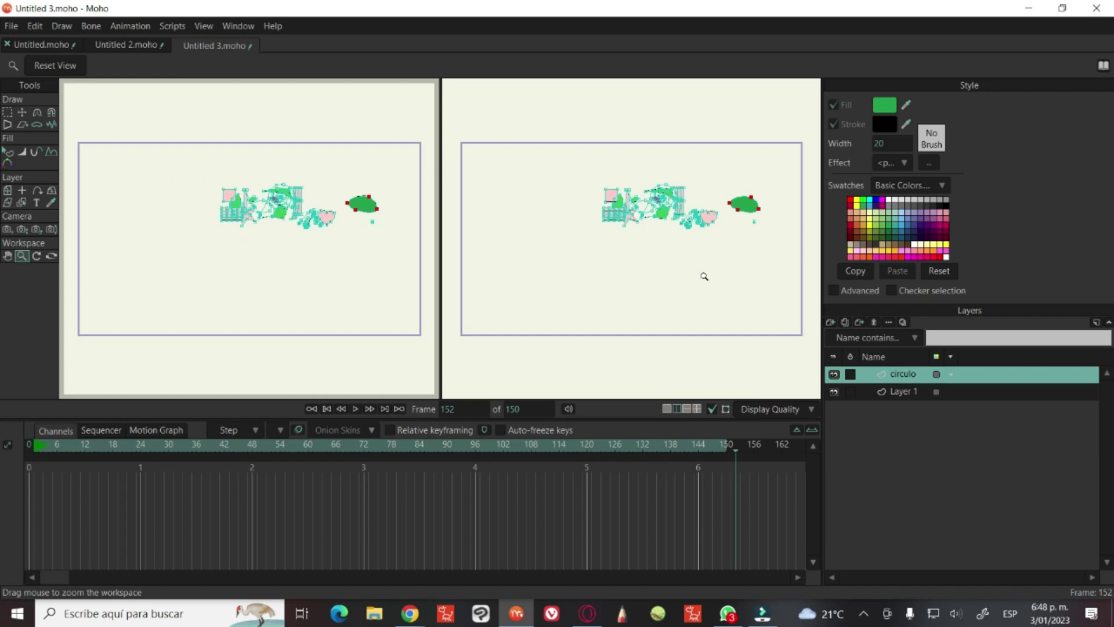
scroll(704, 276, "down", 4)
scroll(704, 276, "up", 3)
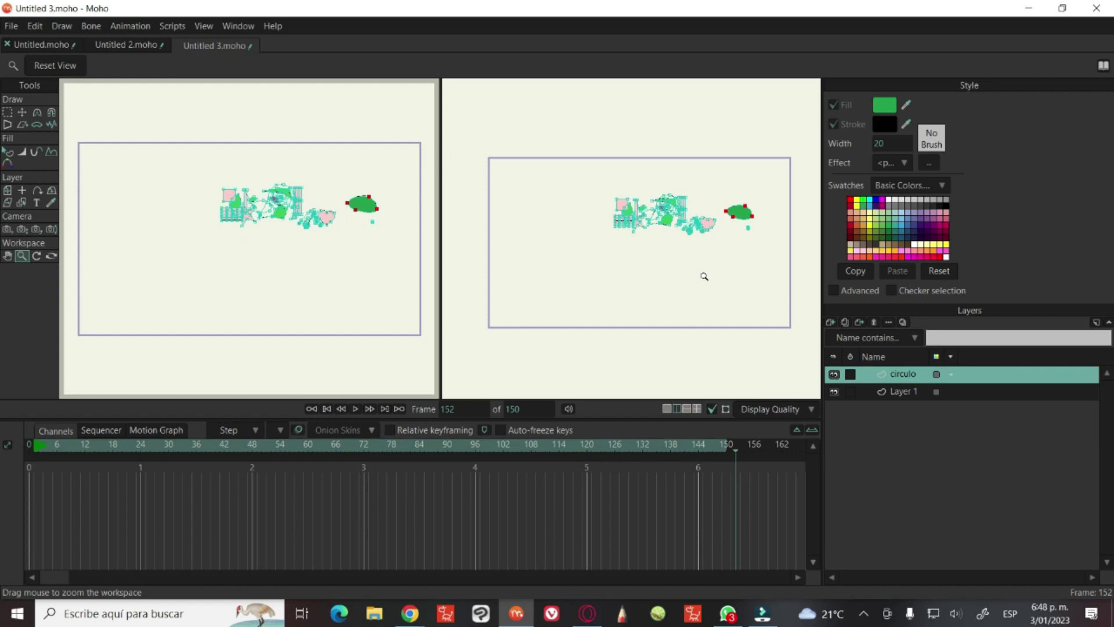
Zoom the second side-by-side view out and in, and switch the workspace to two stacked views
scroll(704, 276, "down", 2)
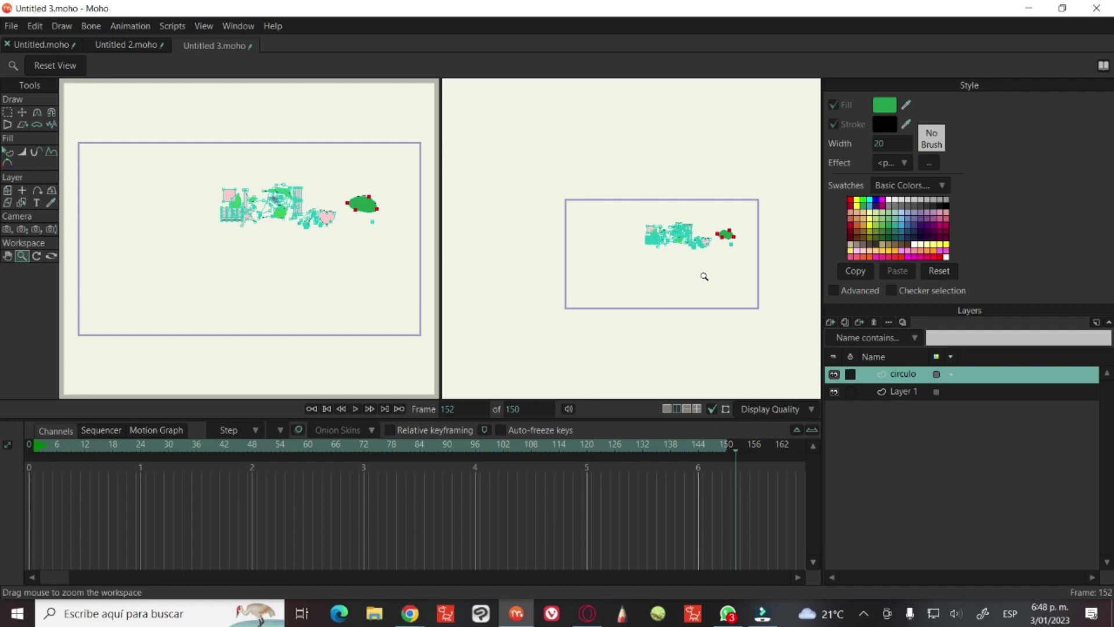
scroll(704, 276, "up", 3)
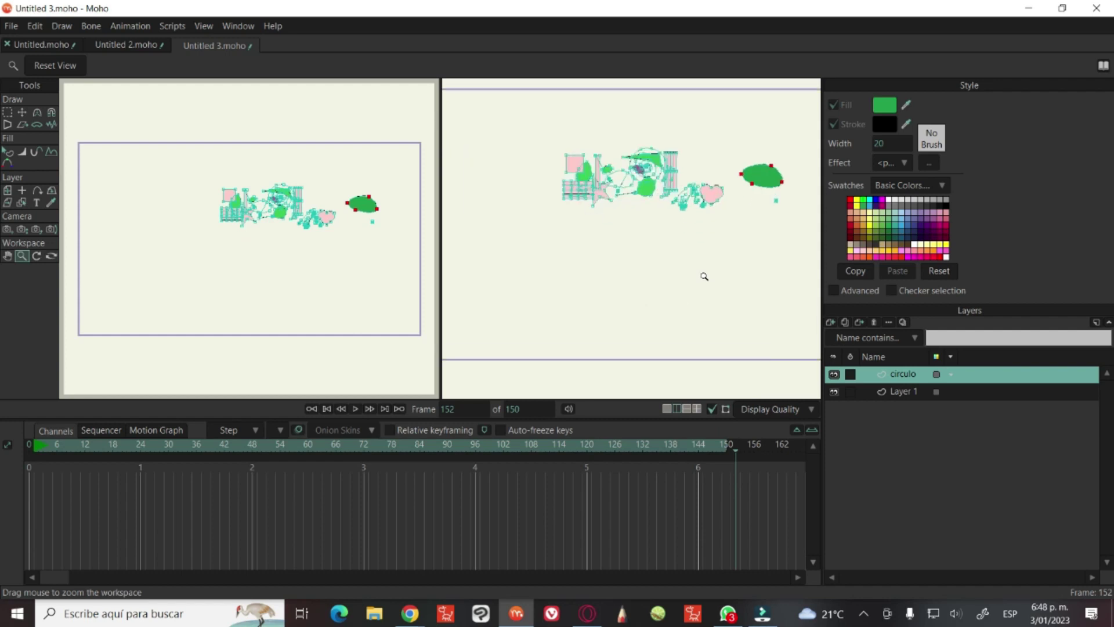
scroll(704, 276, "up", 5)
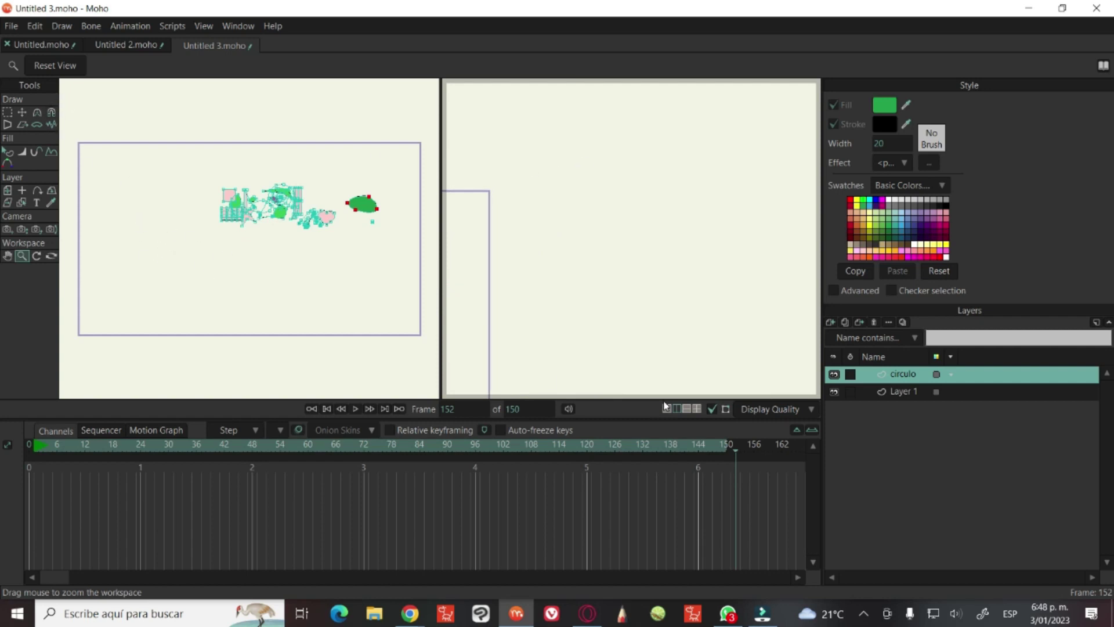
left_click(689, 409)
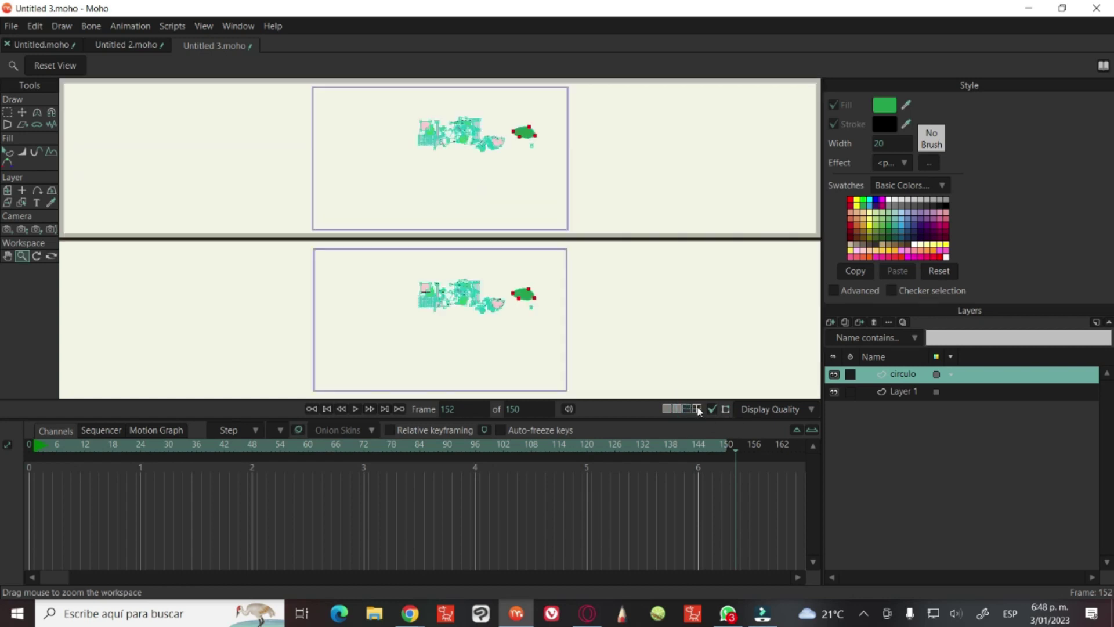
Split the workspace into four views and zoom two of them to independent magnifications
left_click(696, 408)
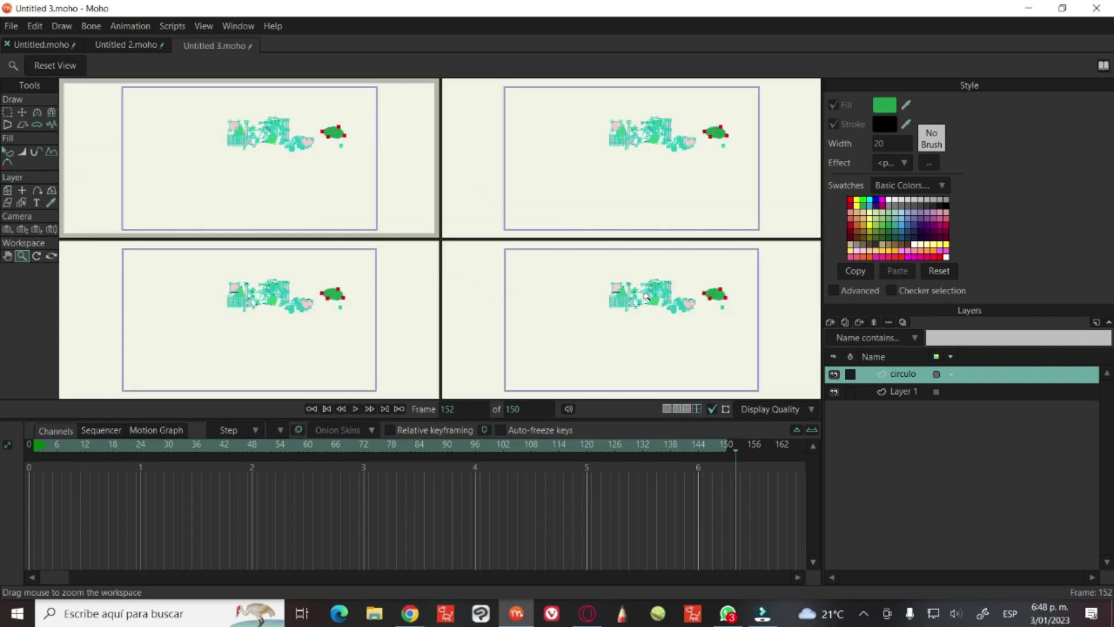
scroll(619, 282, "down", 4)
scroll(620, 282, "down", 3)
scroll(620, 282, "up", 1)
scroll(603, 130, "up", 4)
scroll(605, 130, "down", 5)
scroll(605, 130, "down", 1)
scroll(605, 130, "up", 2)
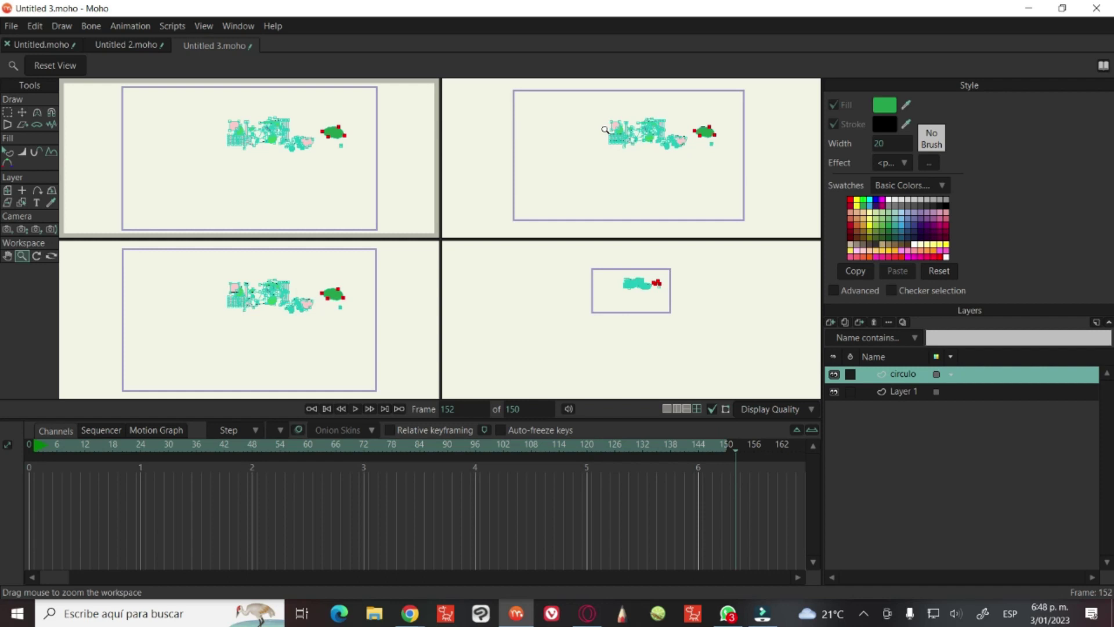
scroll(583, 143, "up", 1)
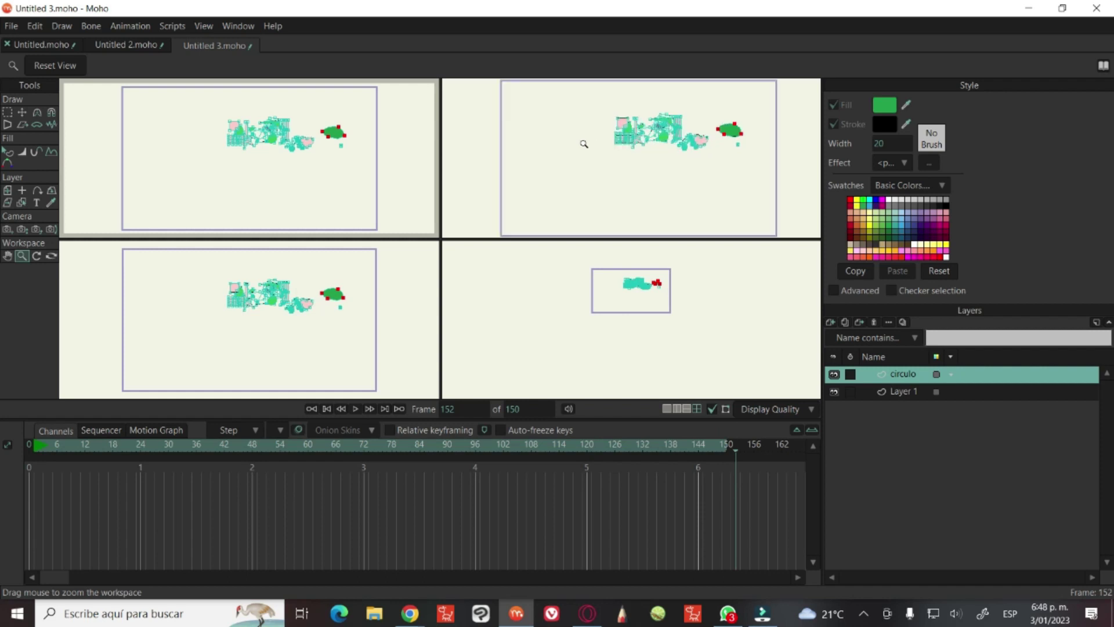
scroll(601, 151, "down", 1)
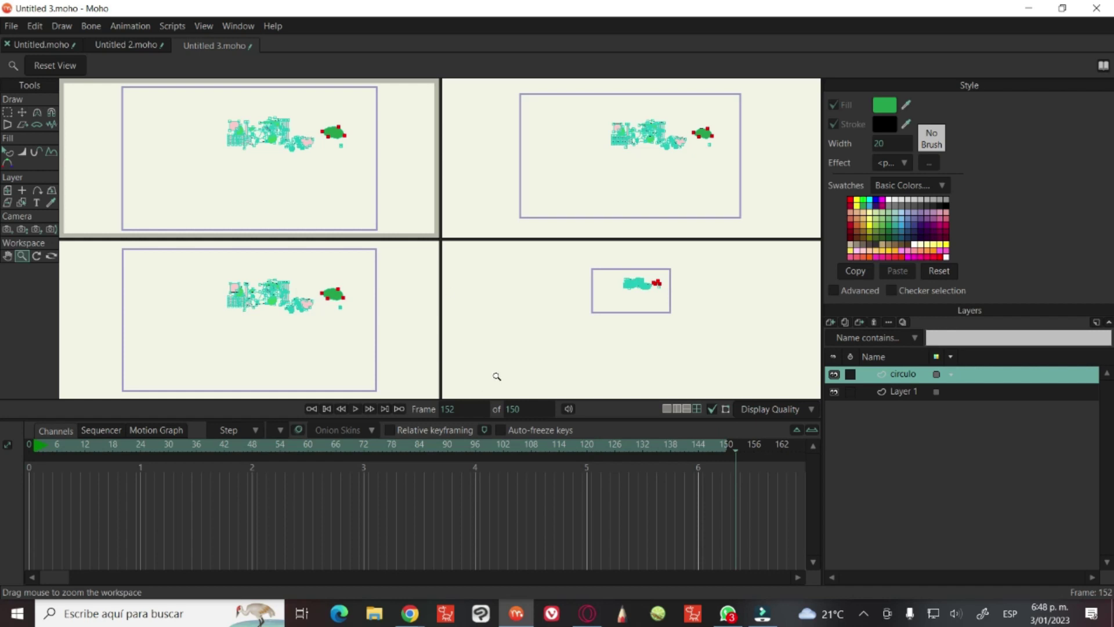
Zoom three of the four views in on the green oval and the other shapes, and return to a single view
scroll(662, 283, "up", 5)
left_click_drag(683, 299, 659, 301)
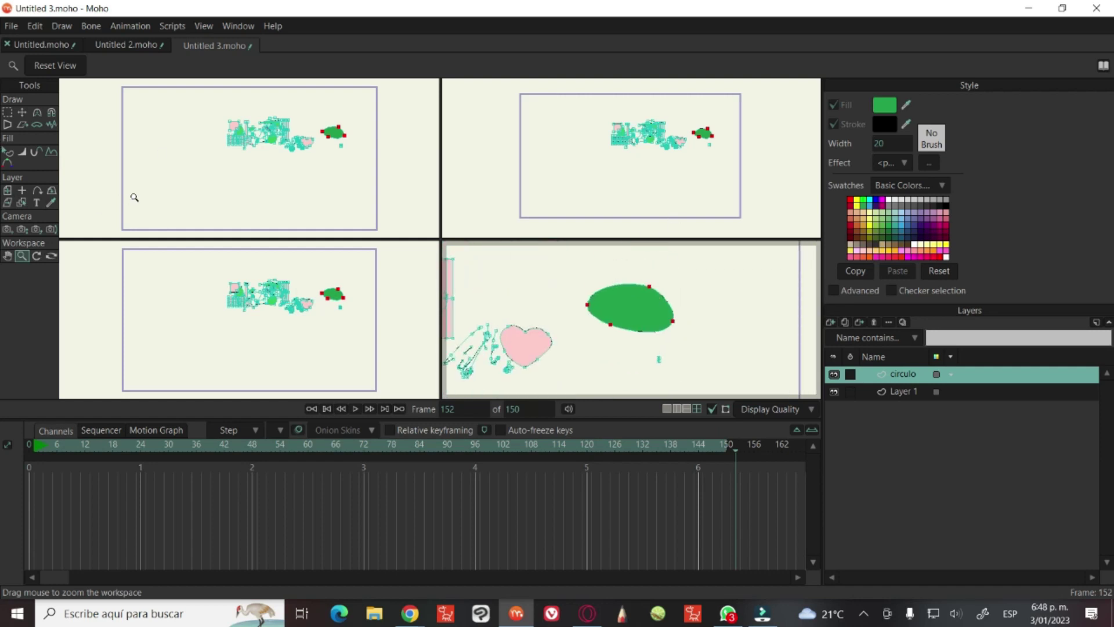
left_click_drag(225, 310, 341, 325)
left_click_drag(275, 135, 280, 169)
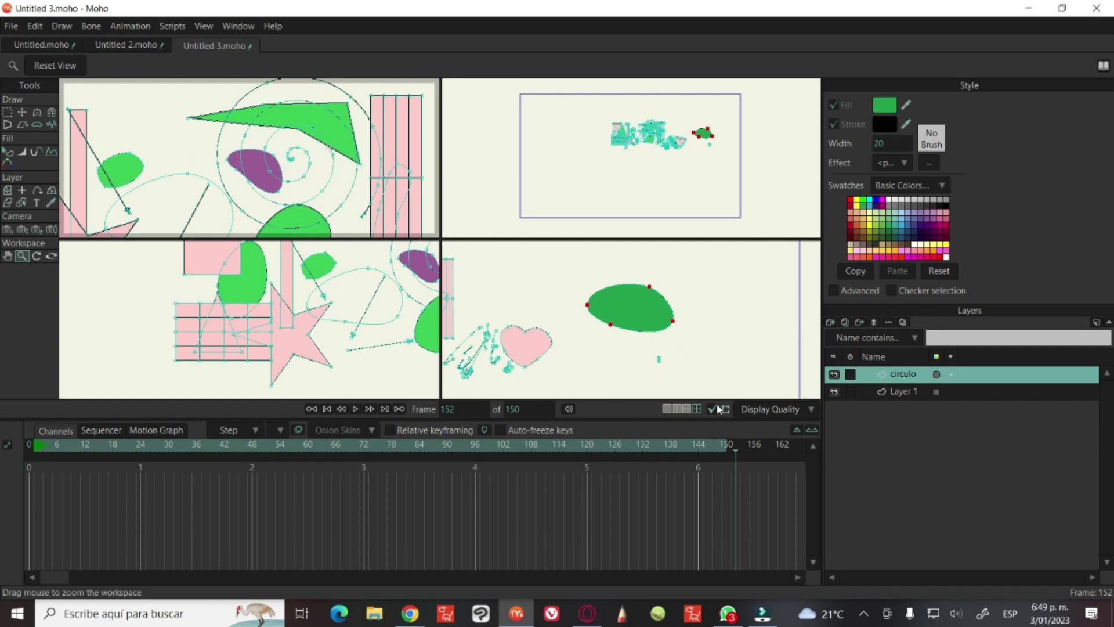
left_click(666, 409)
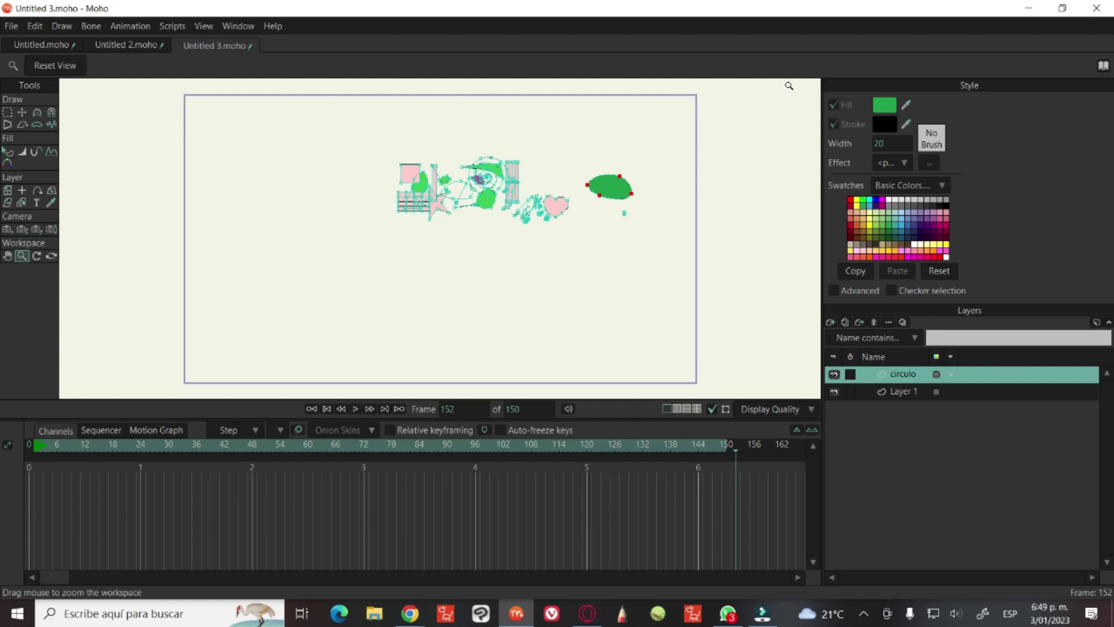
Split the workspace into two side-by-side views, enlarging the artwork in the second, and restore the single view
left_click(679, 409)
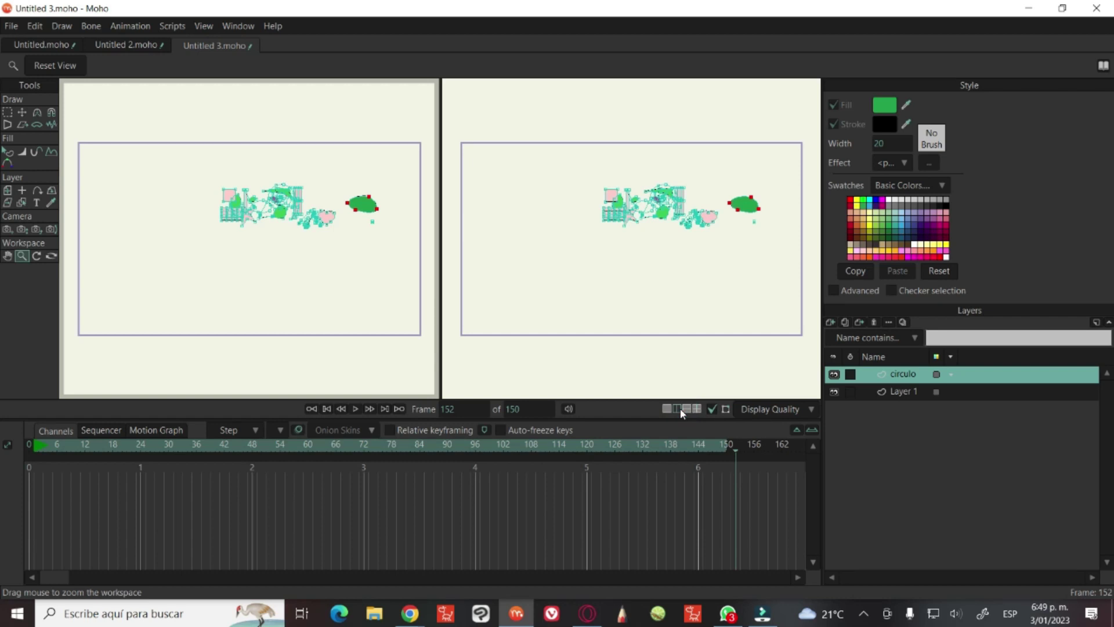
left_click_drag(714, 301, 600, 240)
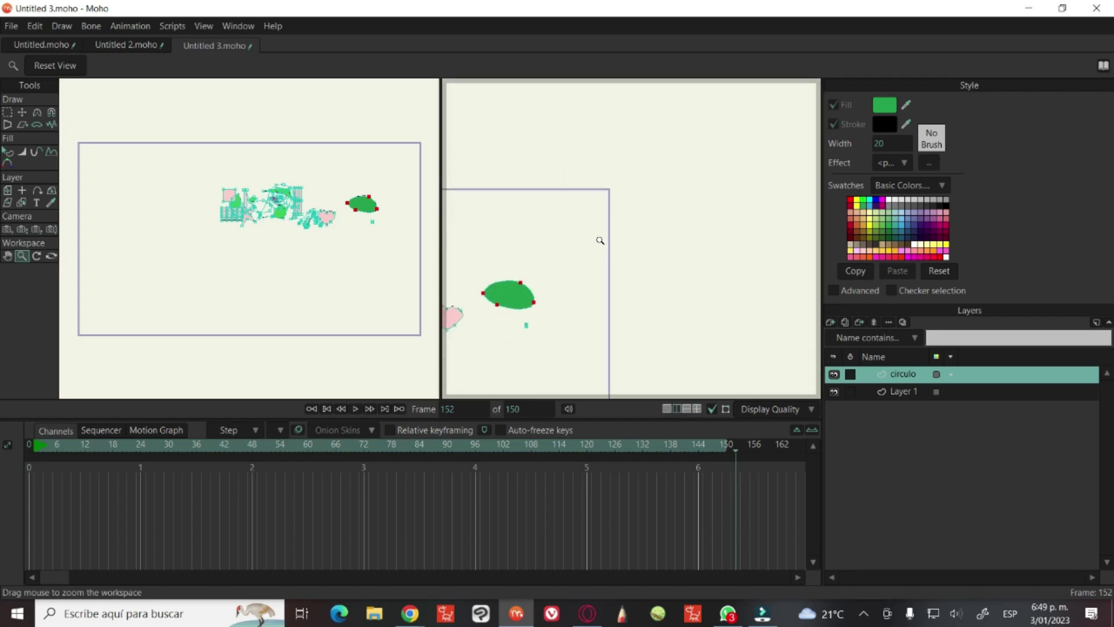
left_click(667, 409)
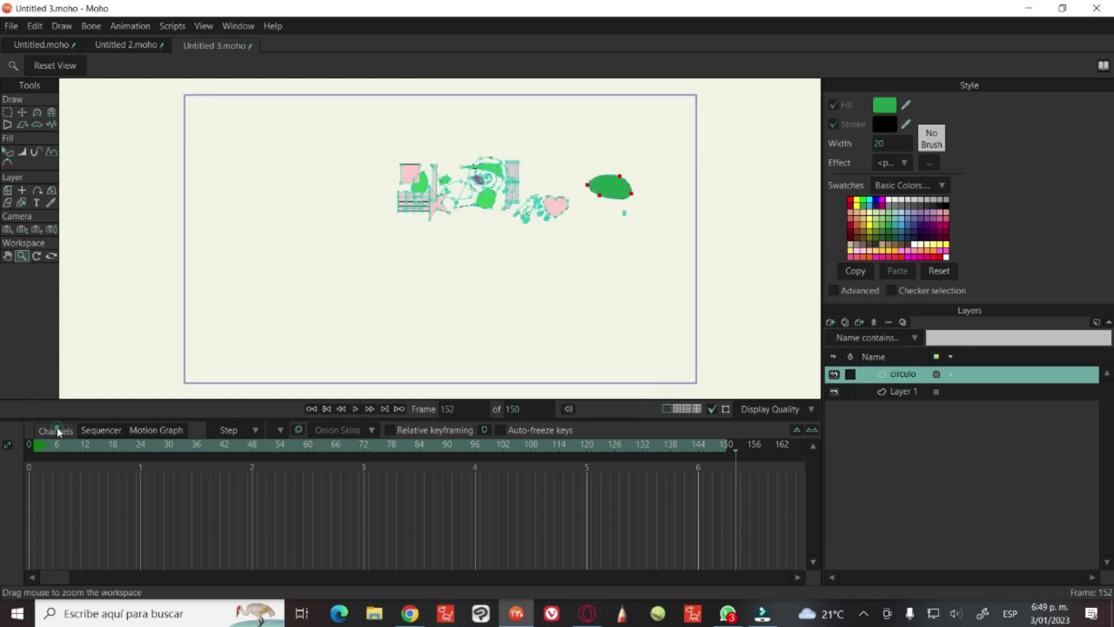
Scrub the timeline back to frame 0 and move the playhead to frame 12
left_click_drag(62, 445, 303, 451)
left_click(71, 442)
left_click_drag(72, 440, 3, 438)
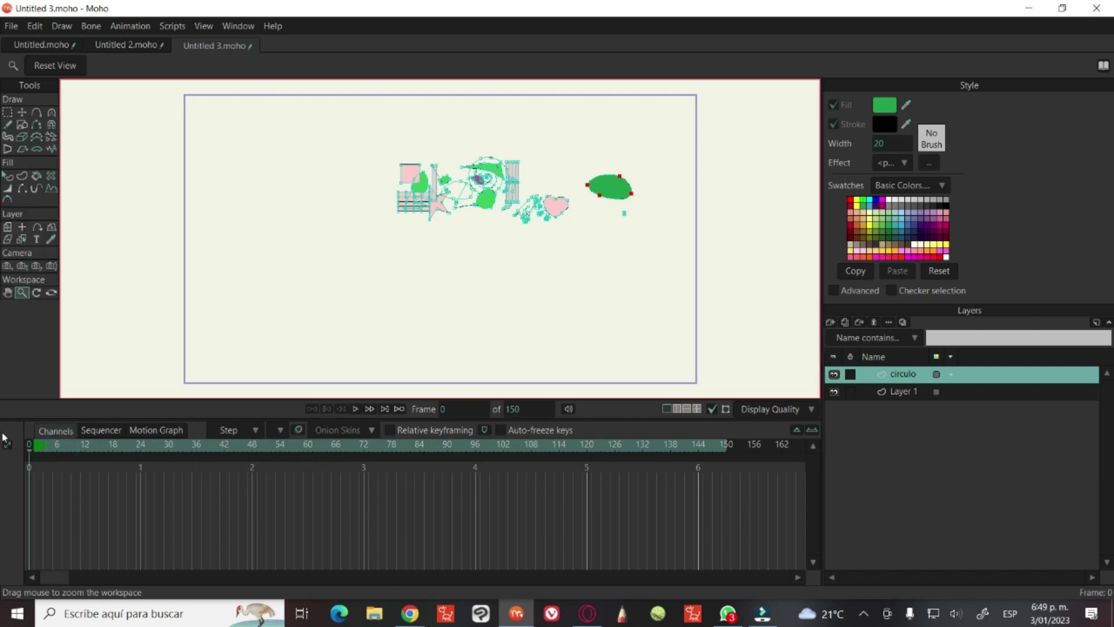
left_click(86, 445)
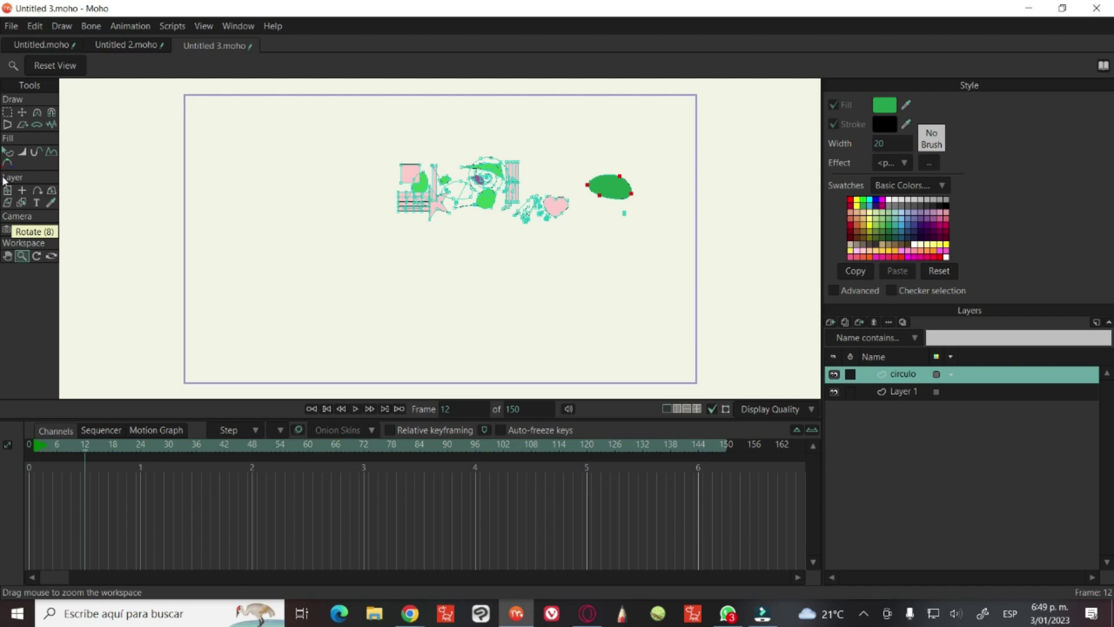
Switch to the Untitled.moho project and select the Bessie Coleman layer's keyframes between about frames 74 and 90
left_click(55, 46)
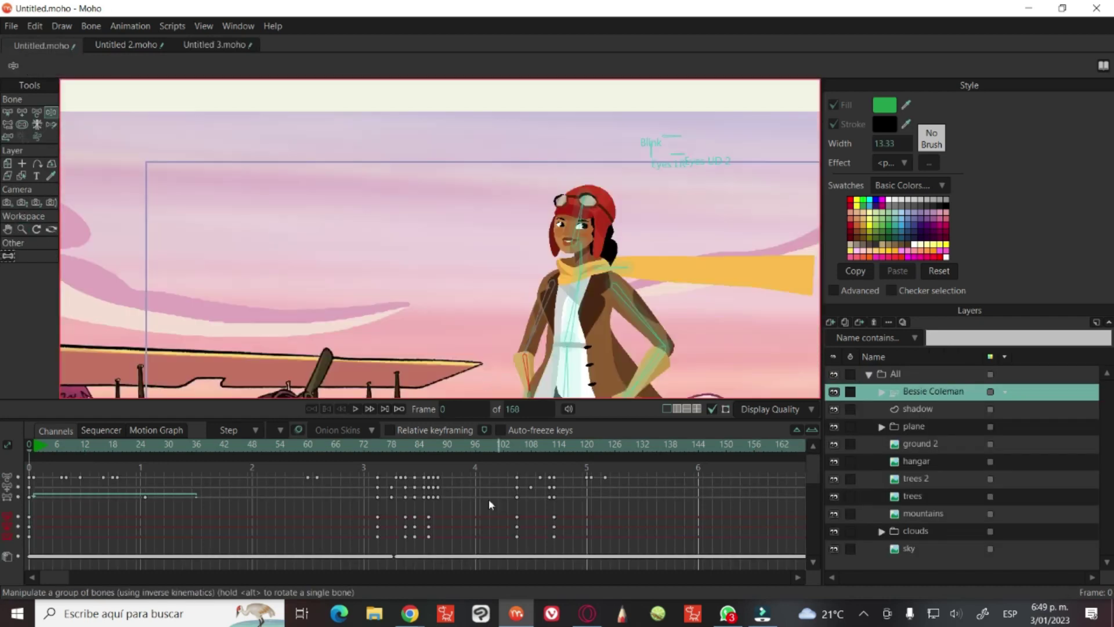
left_click_drag(374, 464, 462, 543)
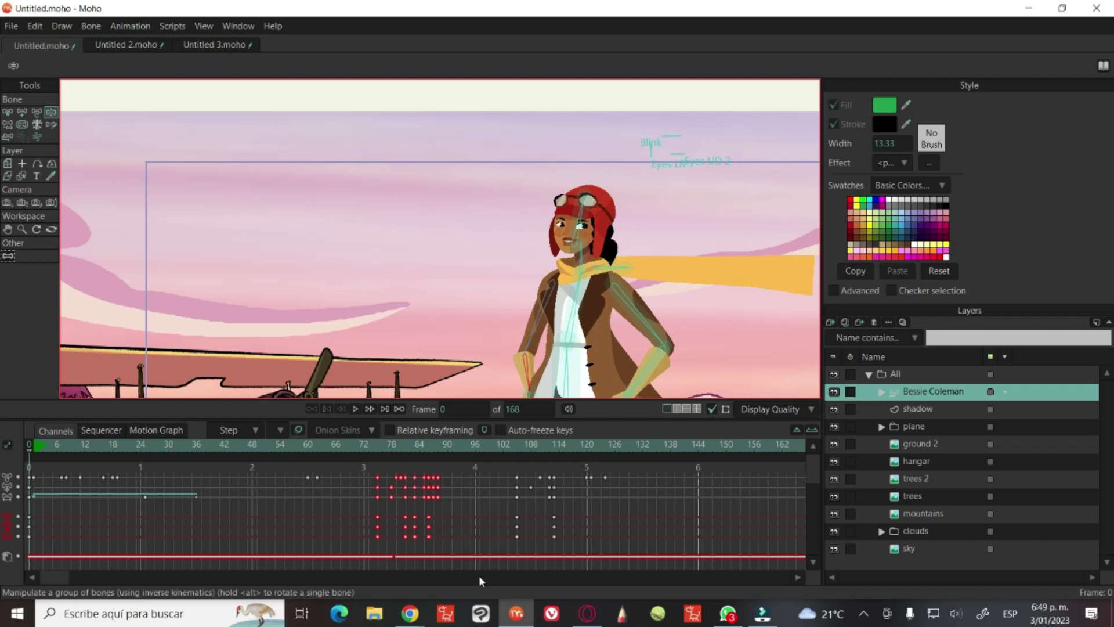
left_click(367, 523)
left_click_drag(364, 466, 482, 539)
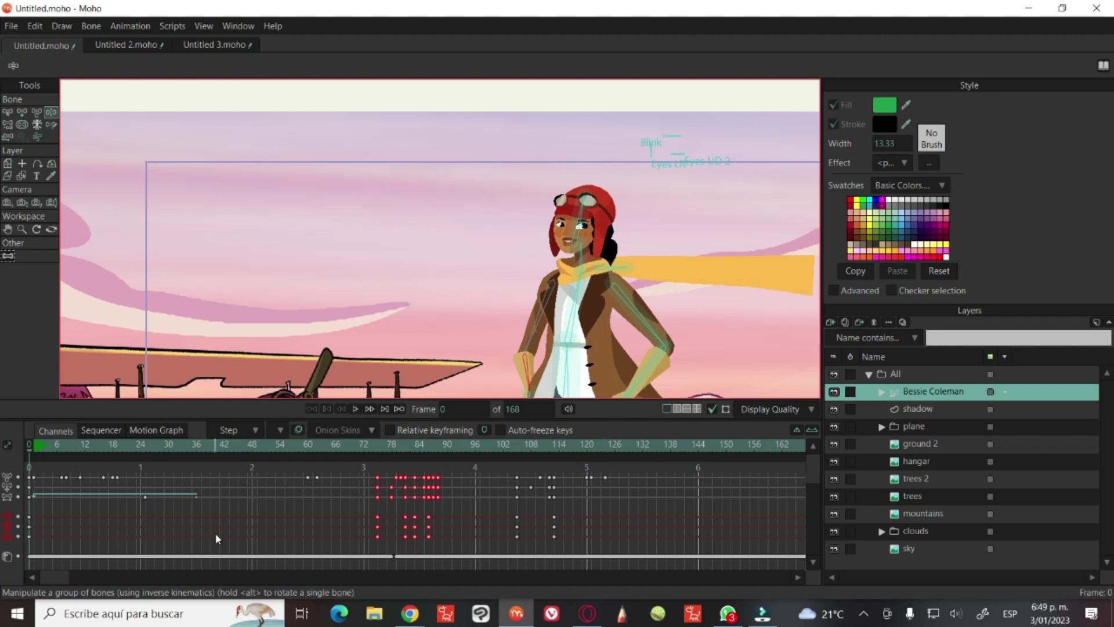
Shift the Bessie Coleman and plane layers slightly earlier in the Sequencer, and view the plane's Motion Graph before returning to Channels
left_click(102, 431)
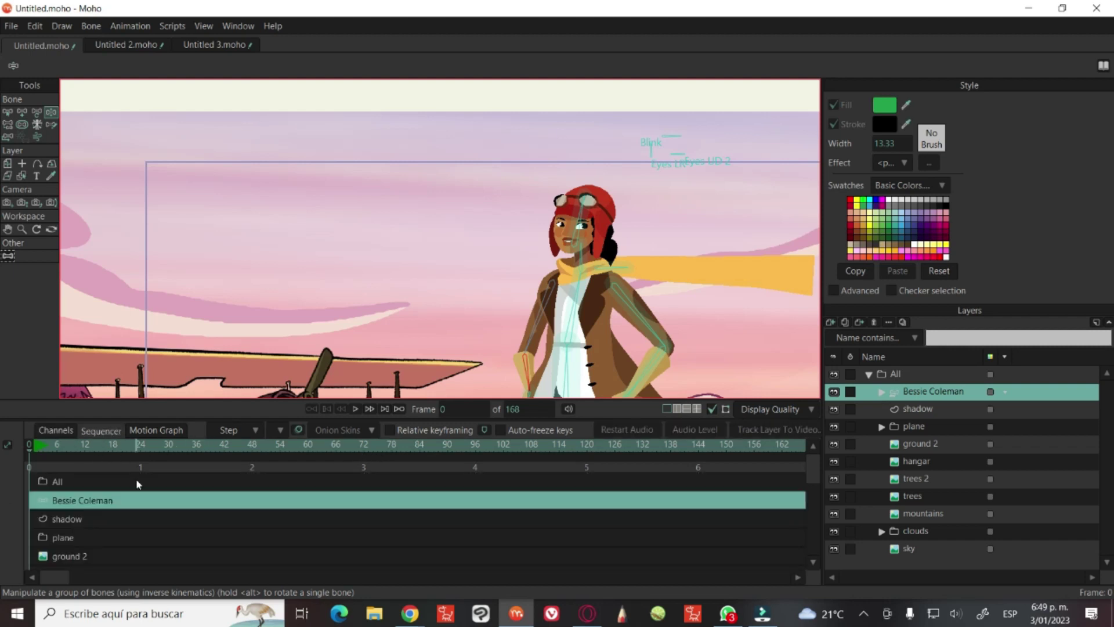
mouse_move(99, 503)
left_mouse_down()
mouse_move(206, 503)
mouse_move(23, 504)
mouse_move(101, 489)
left_mouse_up()
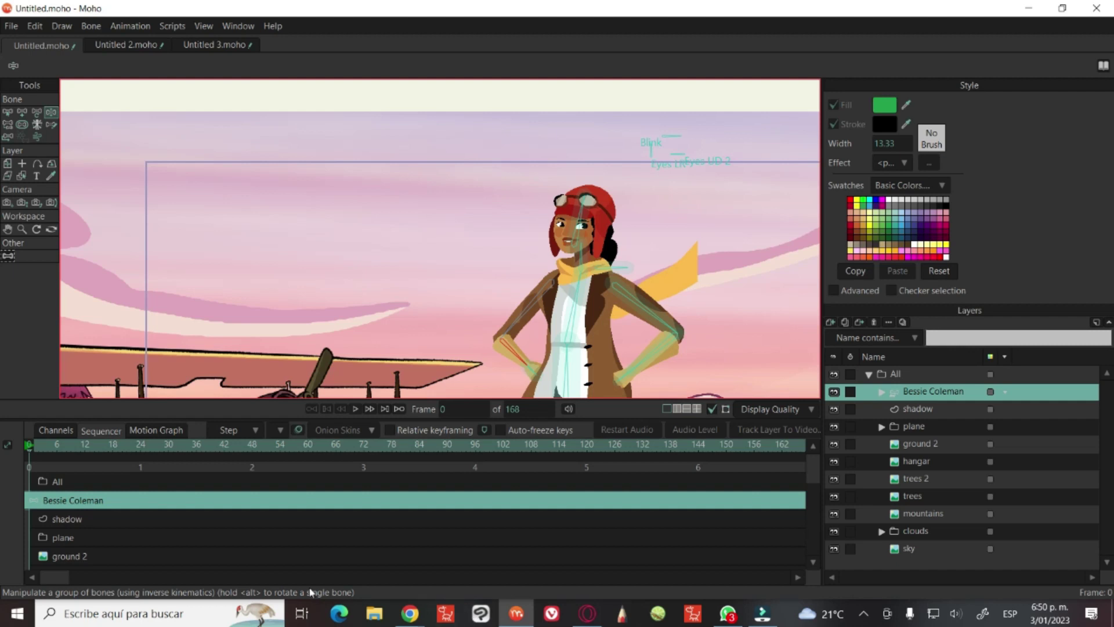
left_click_drag(71, 539, 35, 537)
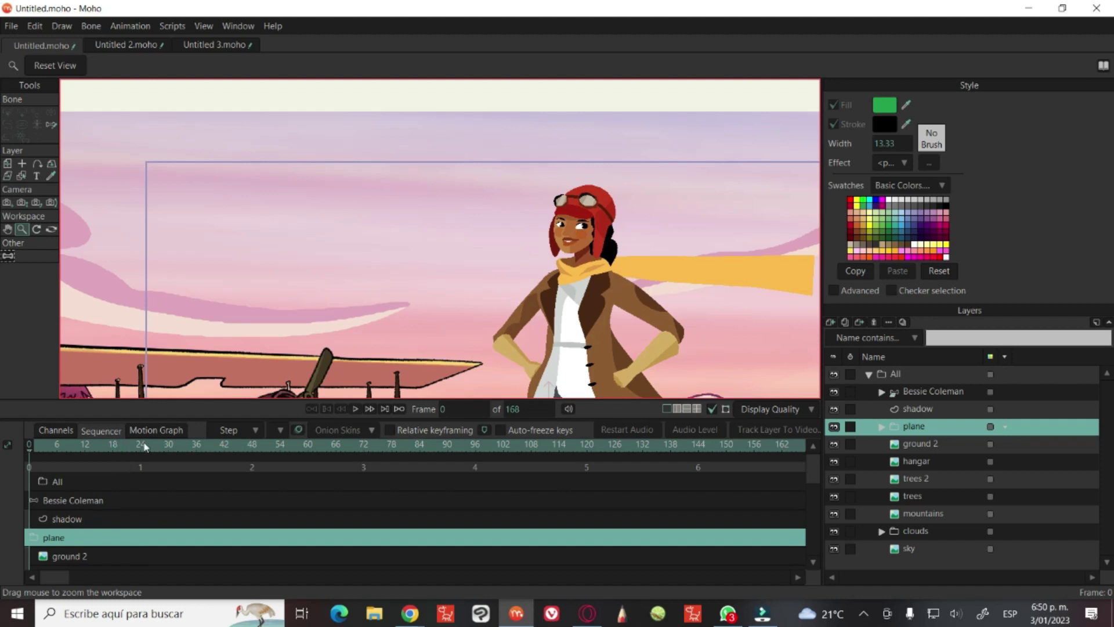
left_click(155, 430)
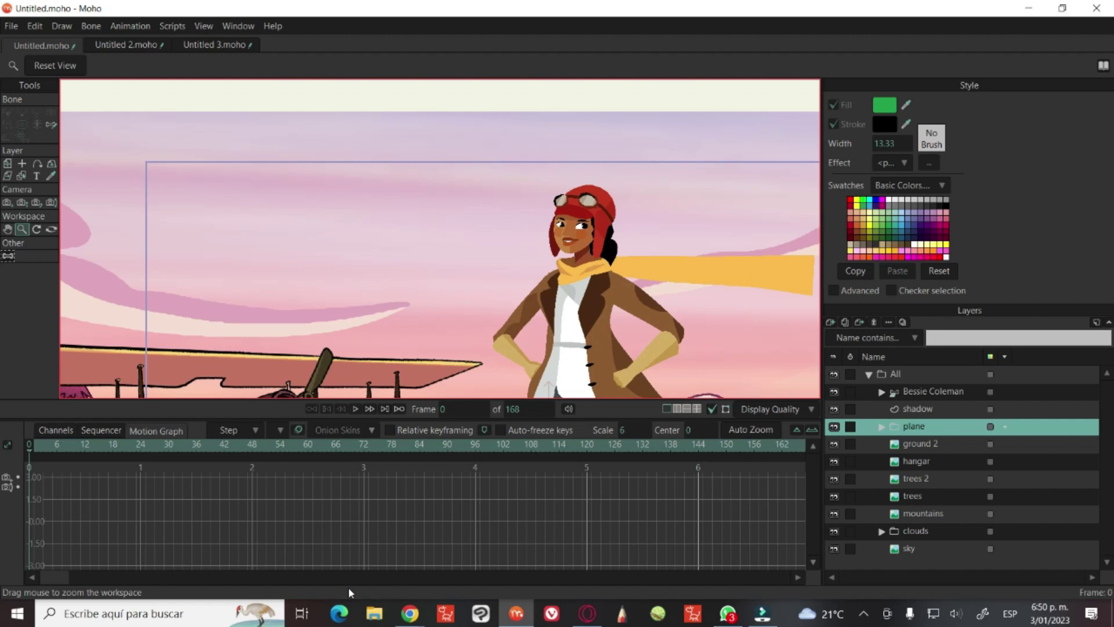
left_click(58, 430)
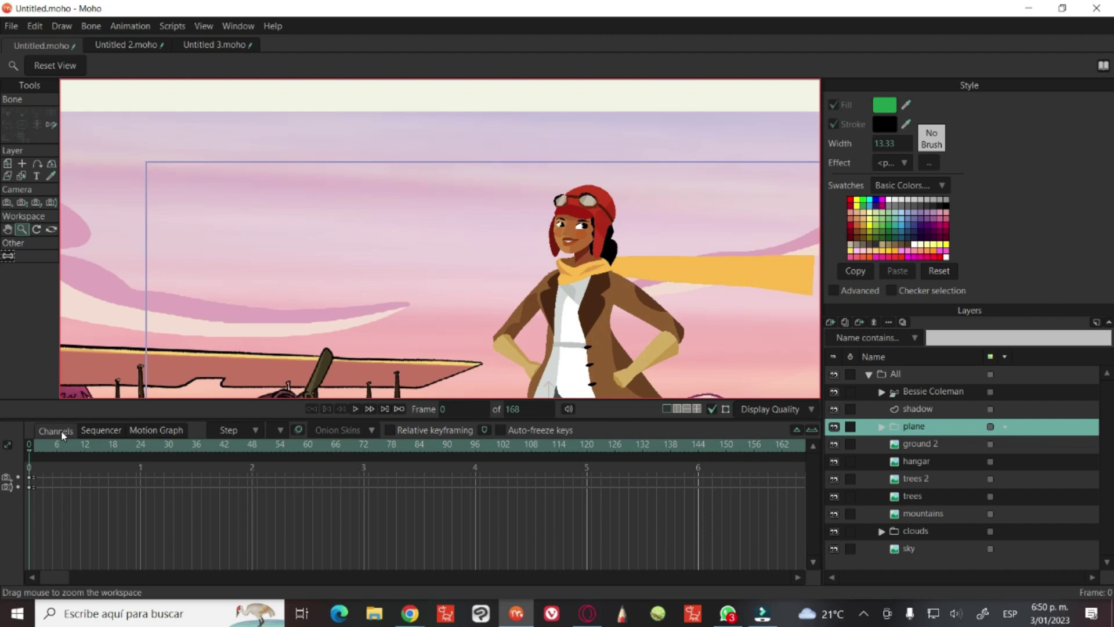
Try Smooth as the default keyframe interpolation and set it back to Step
left_click(254, 431)
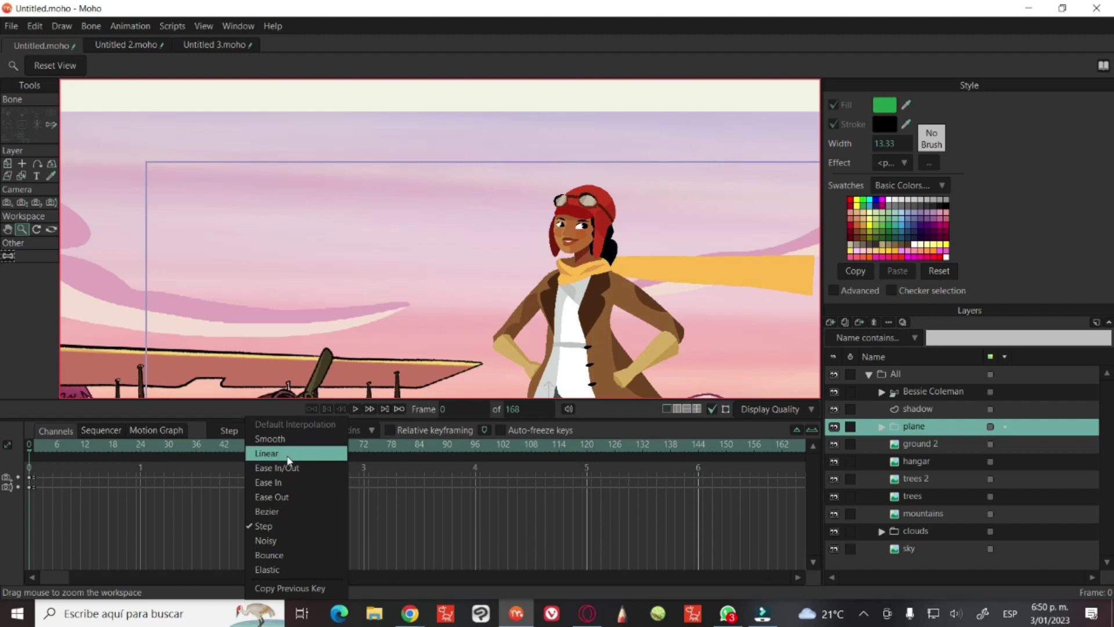
left_click(295, 441)
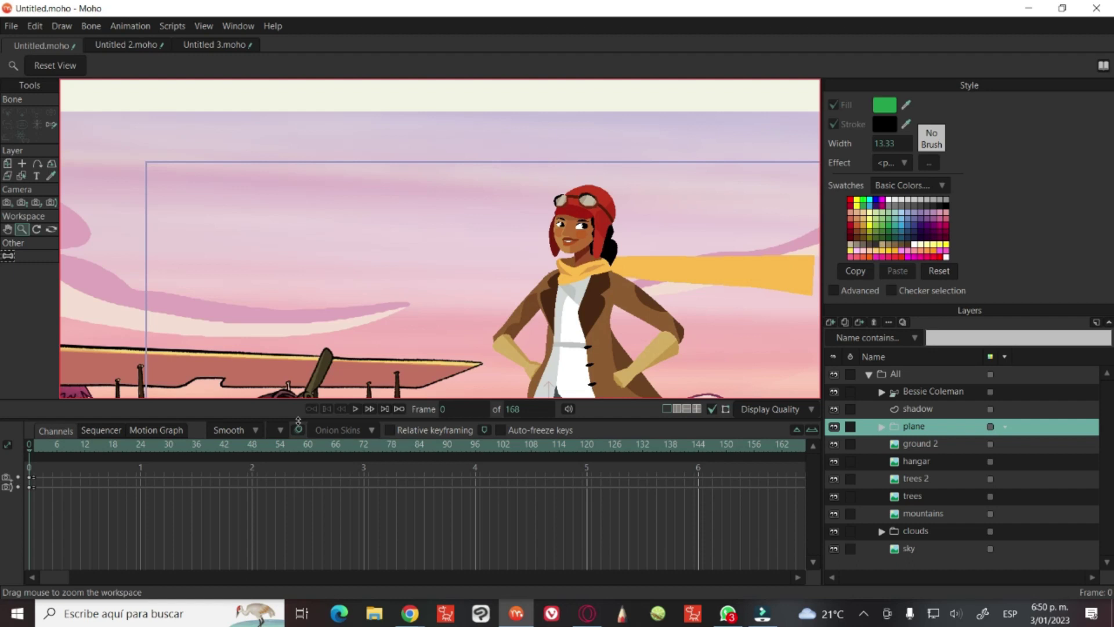
left_click(256, 431)
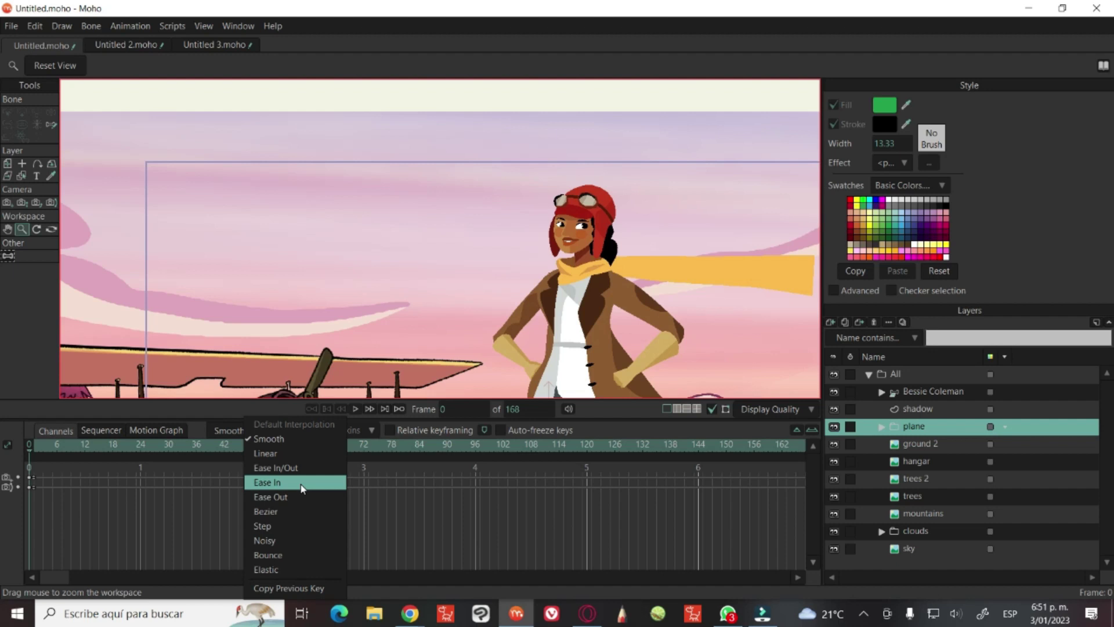
left_click(285, 526)
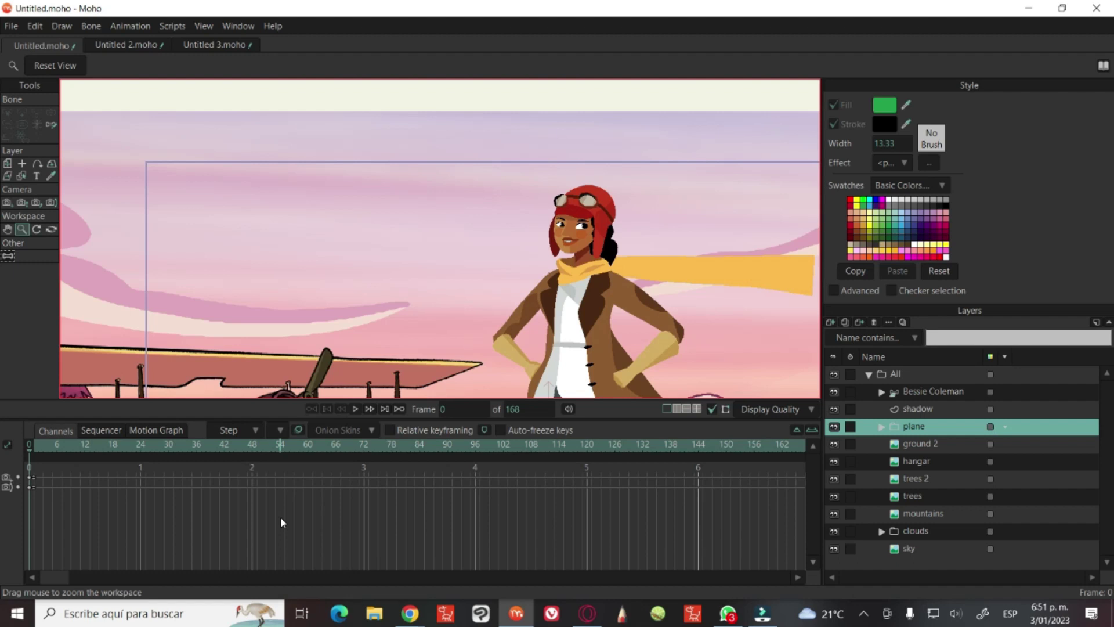
Preview the whole airfield scene at frame 40 and return the playhead to frame 0
left_click(221, 442)
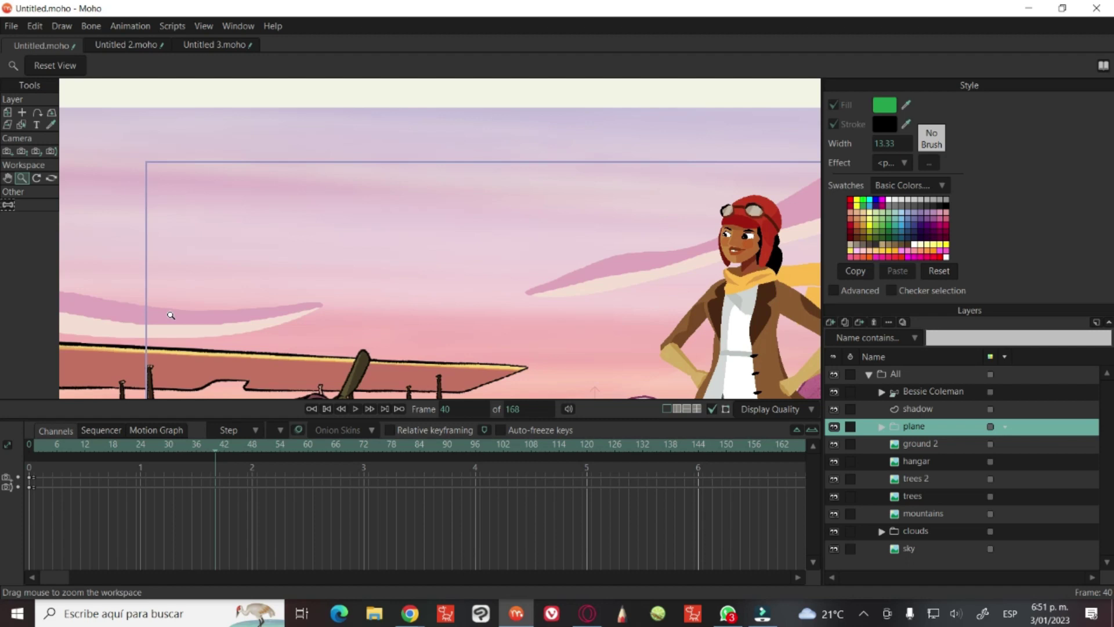
left_click_drag(170, 315, 168, 282)
scroll(372, 237, "up", 2)
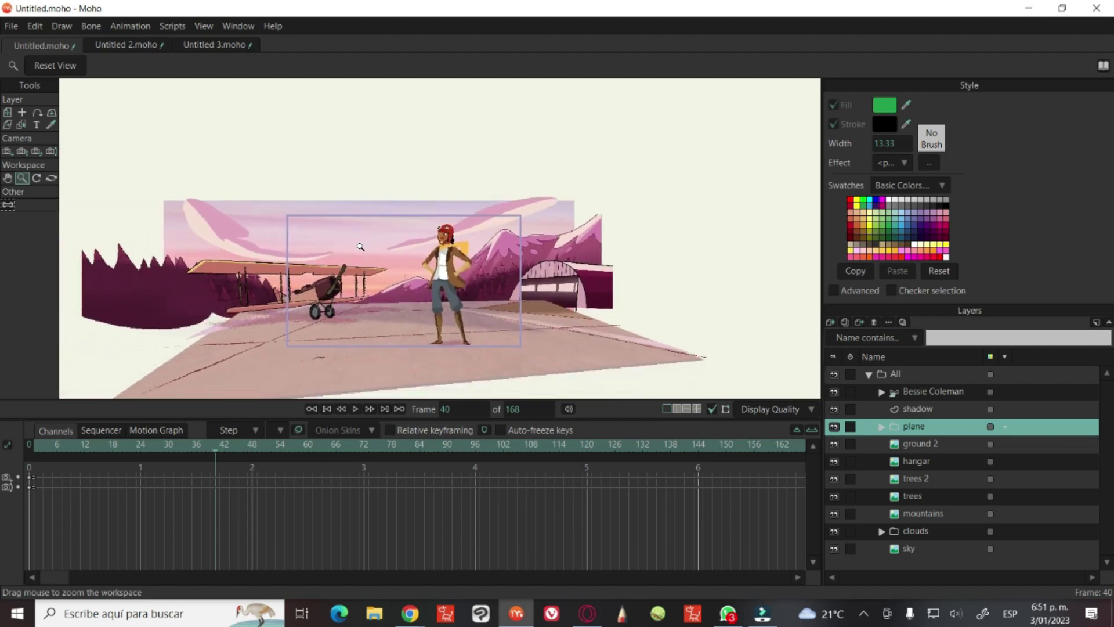
scroll(360, 246, "up", 2)
scroll(360, 247, "up", 2)
scroll(371, 261, "up", 2)
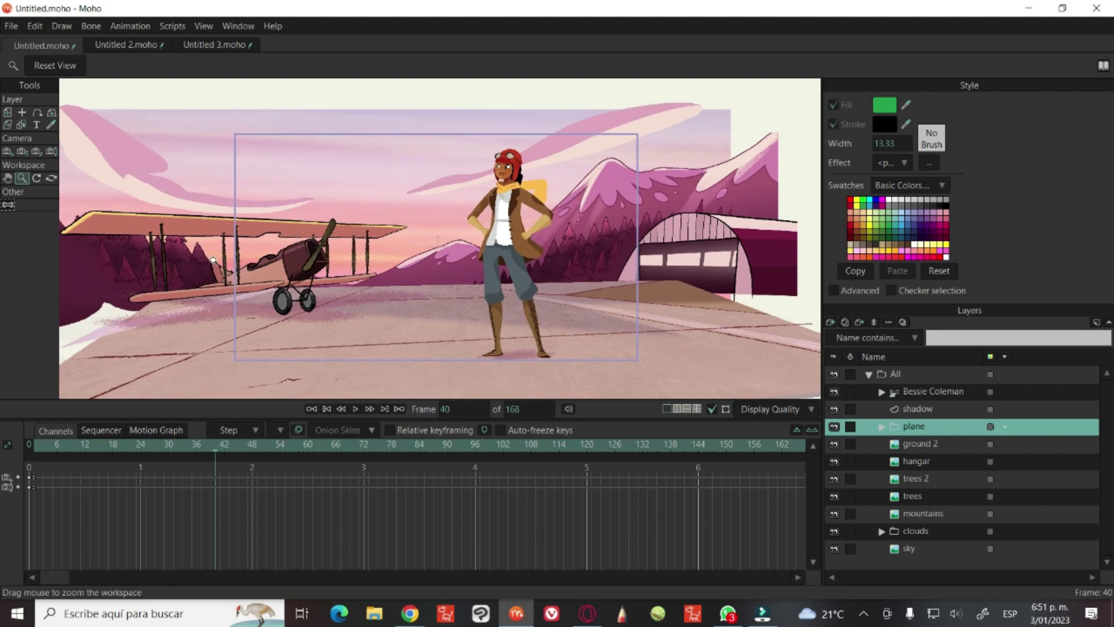
left_click(30, 444)
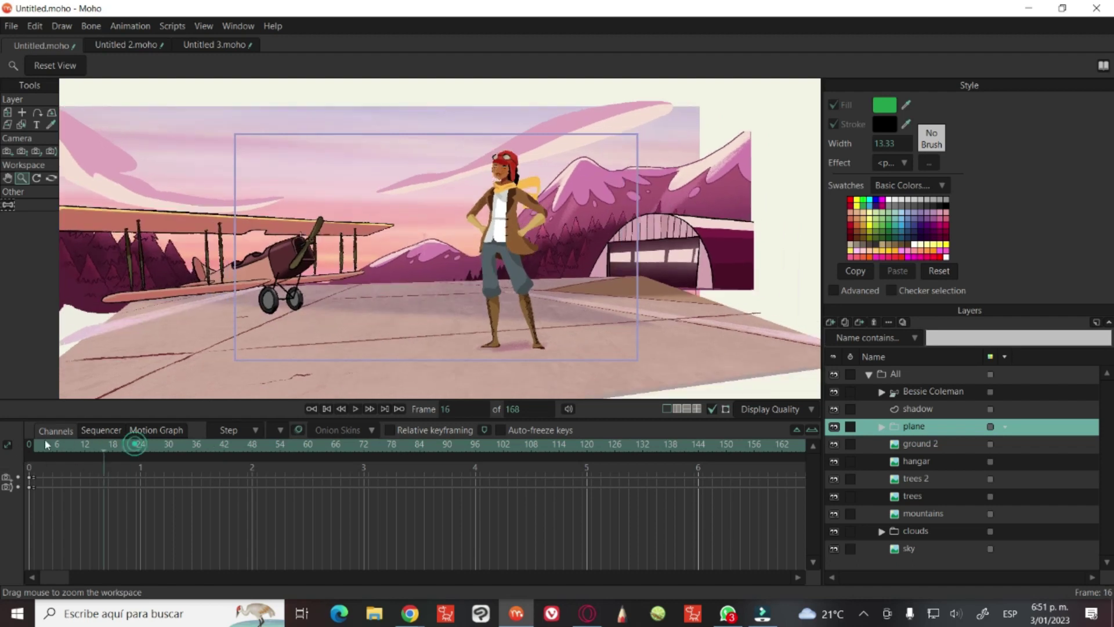
Enable onion skins on the timeline and scrub the playhead to frame 51
left_click(246, 430)
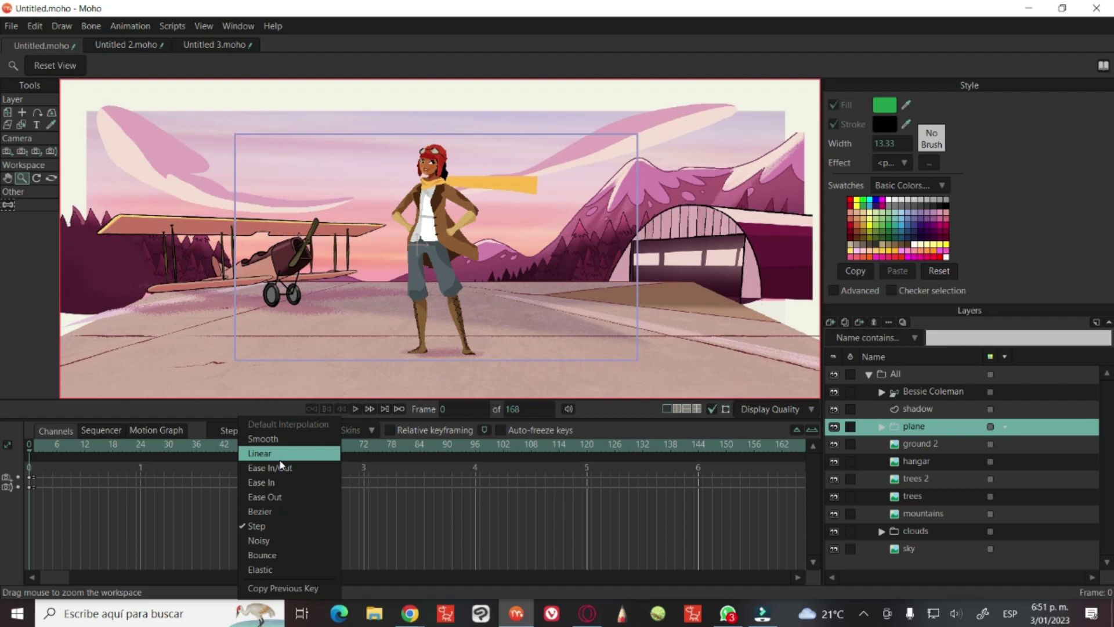
left_click(176, 443)
mouse_move(176, 443)
left_mouse_down()
mouse_move(159, 448)
mouse_move(247, 458)
mouse_move(196, 444)
left_mouse_up()
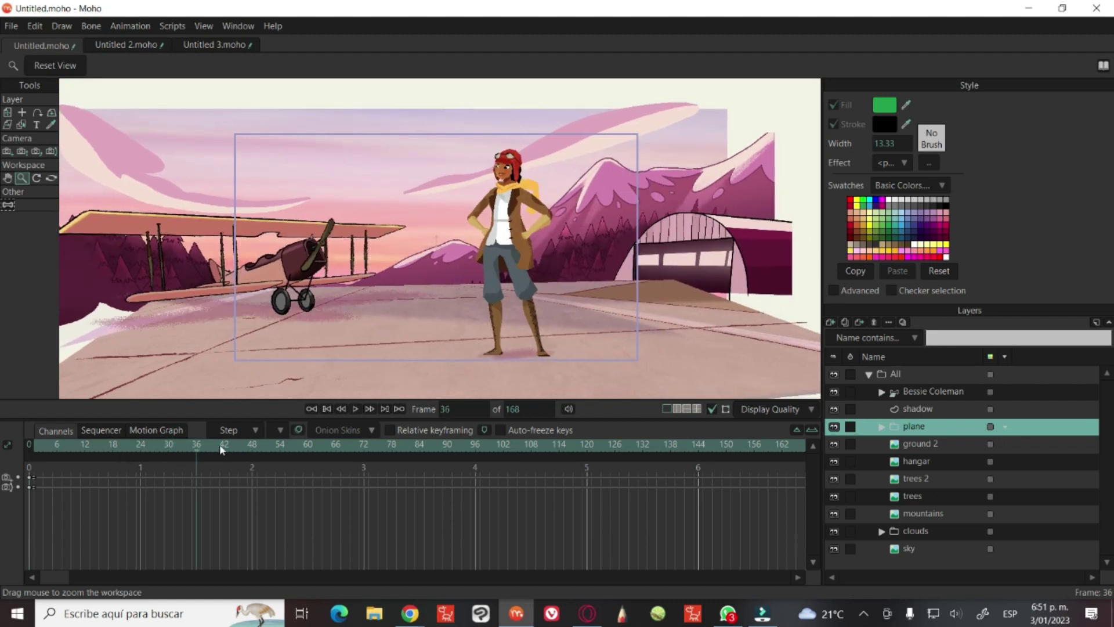
left_click(302, 430)
left_click_drag(190, 444, 266, 433)
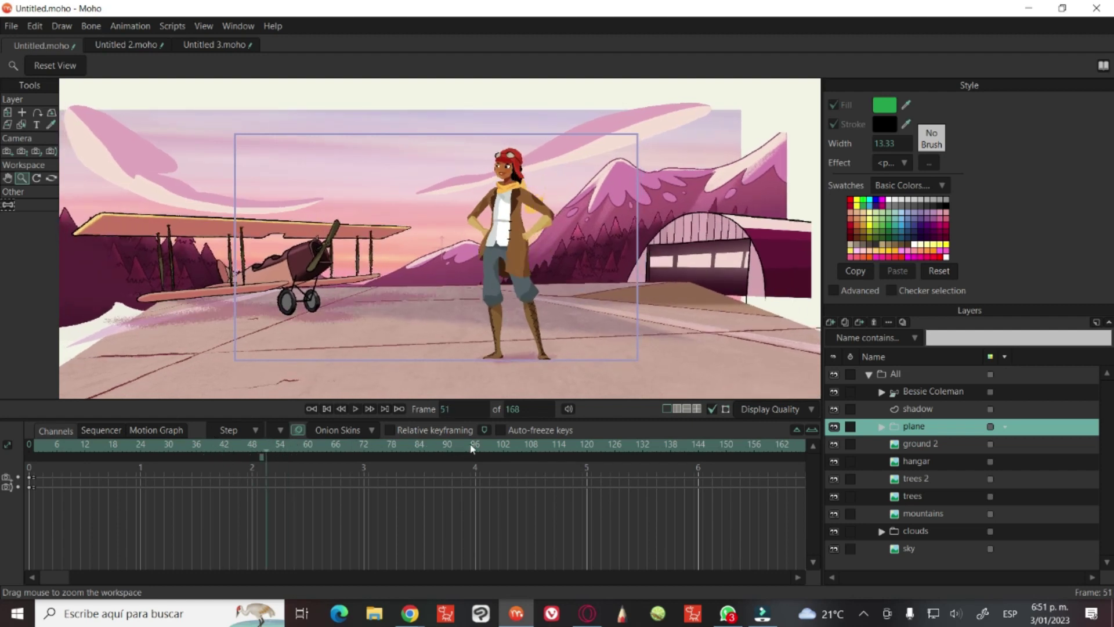
Review the display options available for onion skins on the timeline
left_click(370, 431)
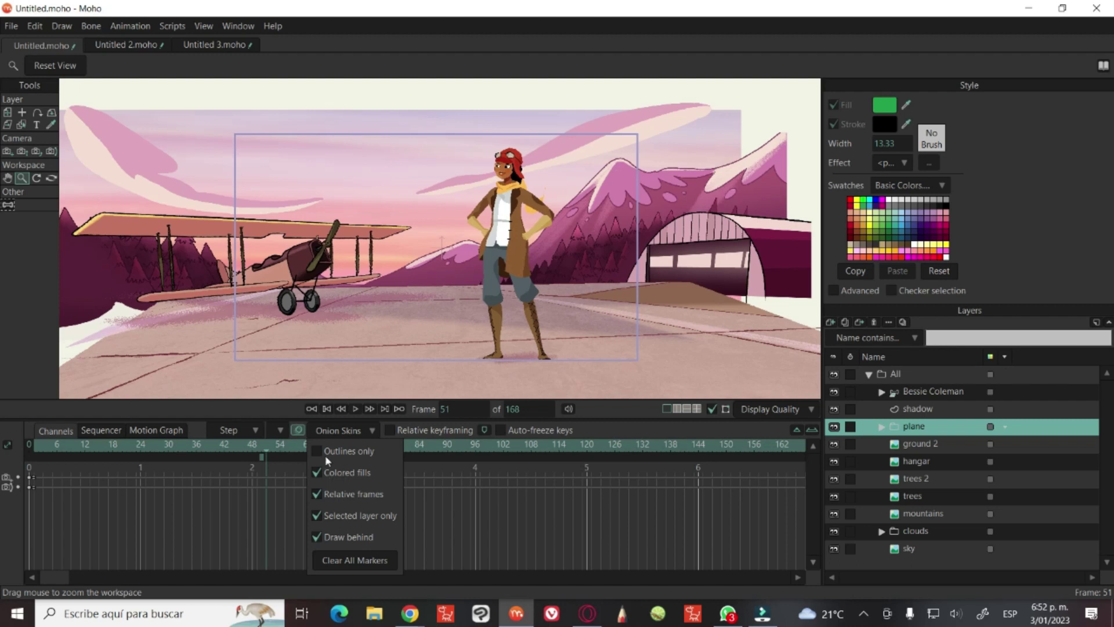
left_click(367, 429)
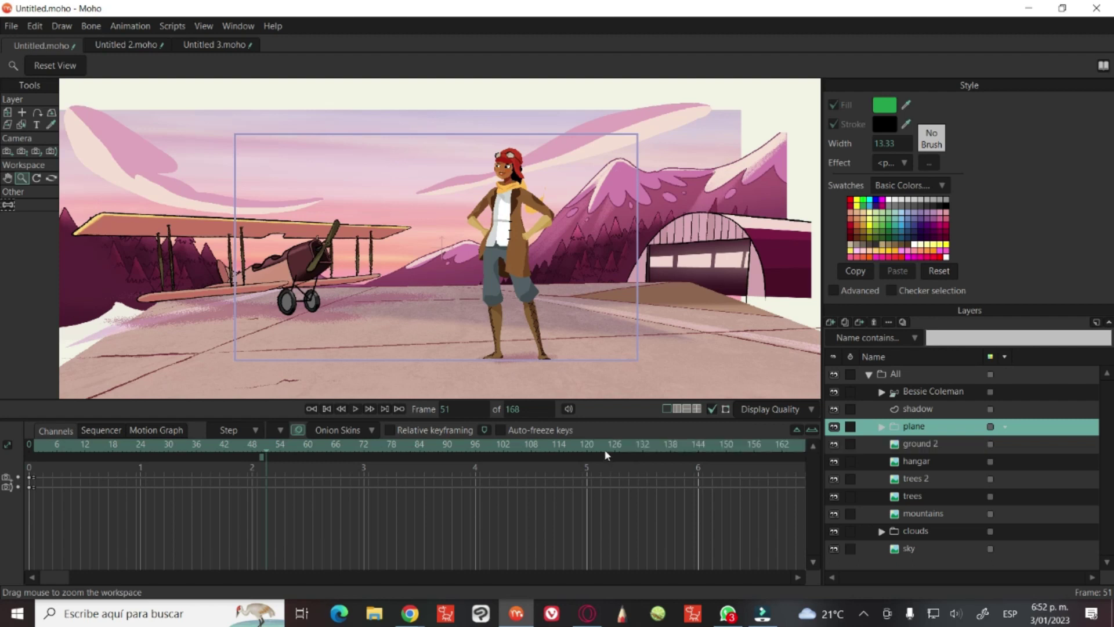
Switch to the Untitled 3 document and draw a triangle overlapping the green oval on the circulo layer
left_click(215, 45)
left_click(557, 299)
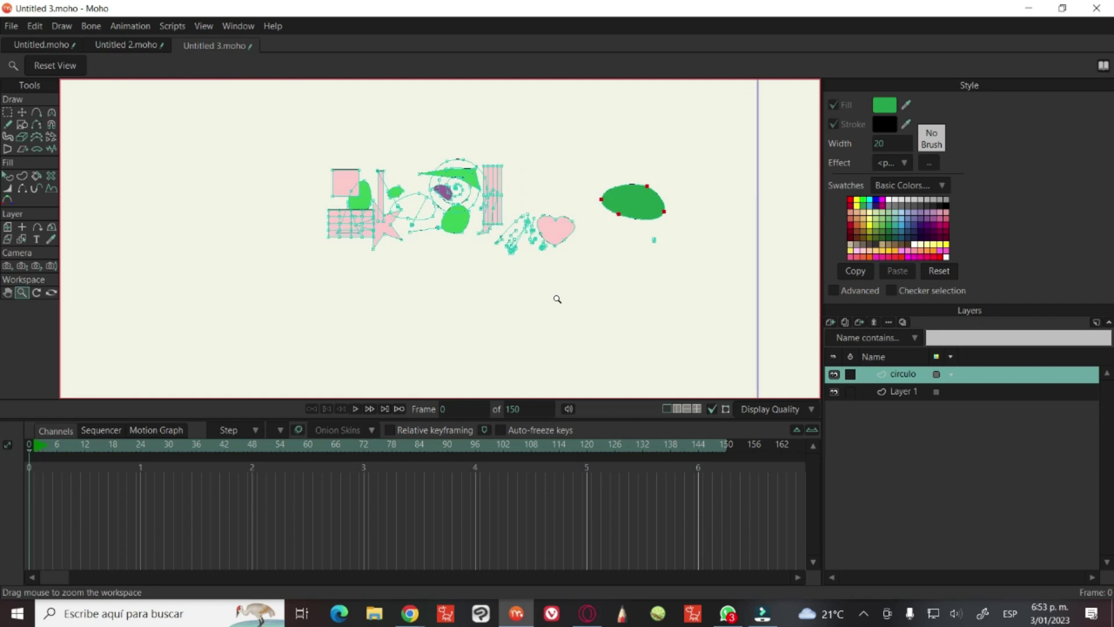
left_click(612, 222)
left_click(613, 222)
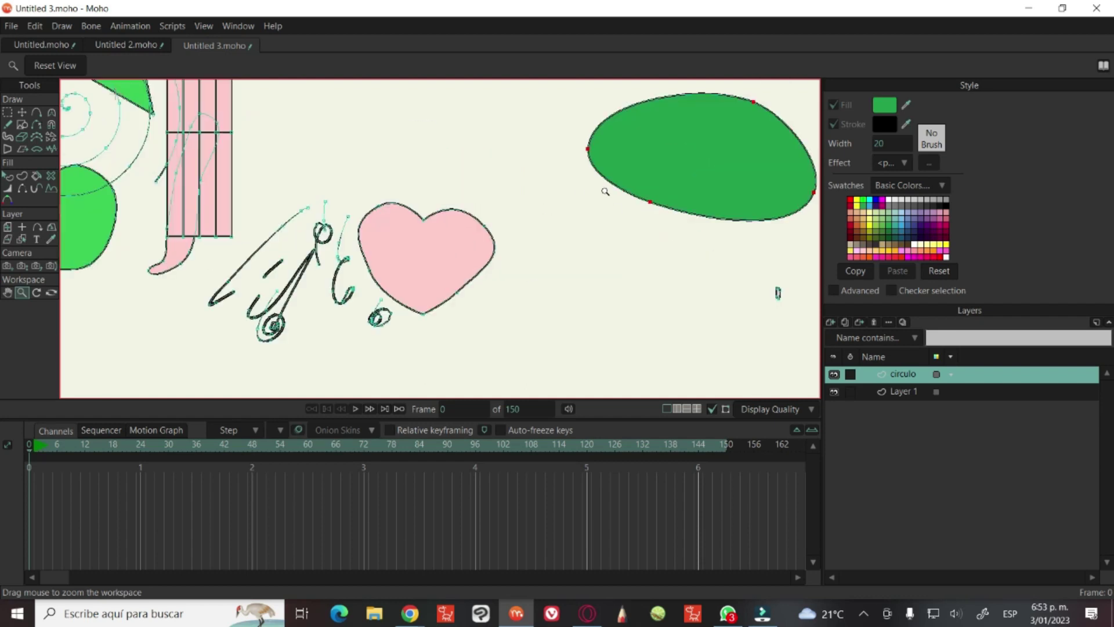
left_click_drag(605, 192, 603, 192)
left_click_drag(704, 69, 622, 198)
left_click(22, 125)
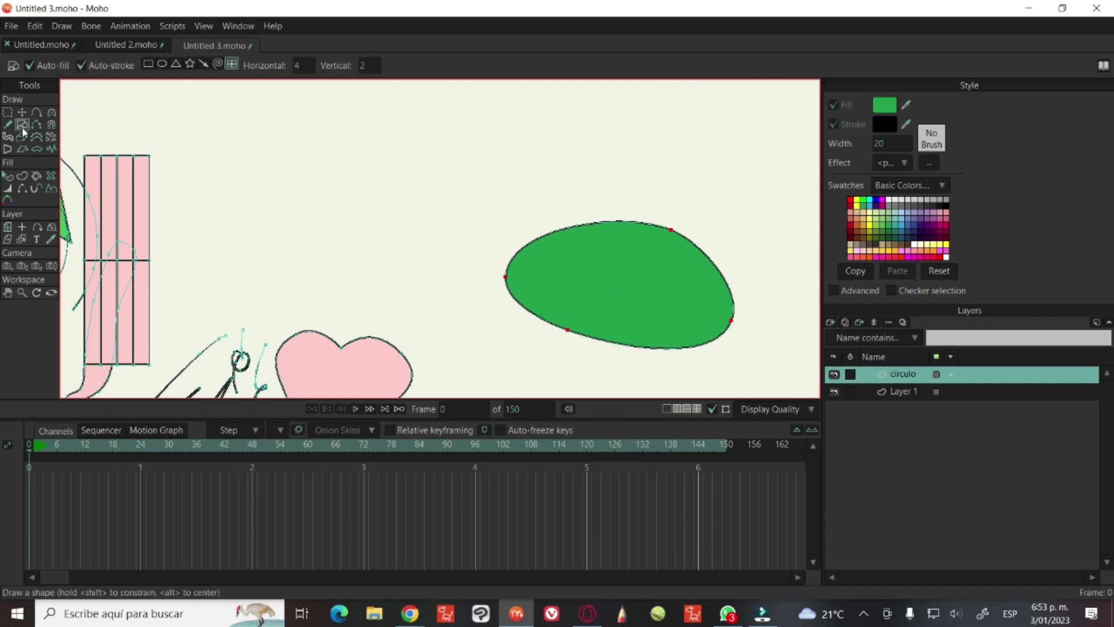
left_click(176, 64)
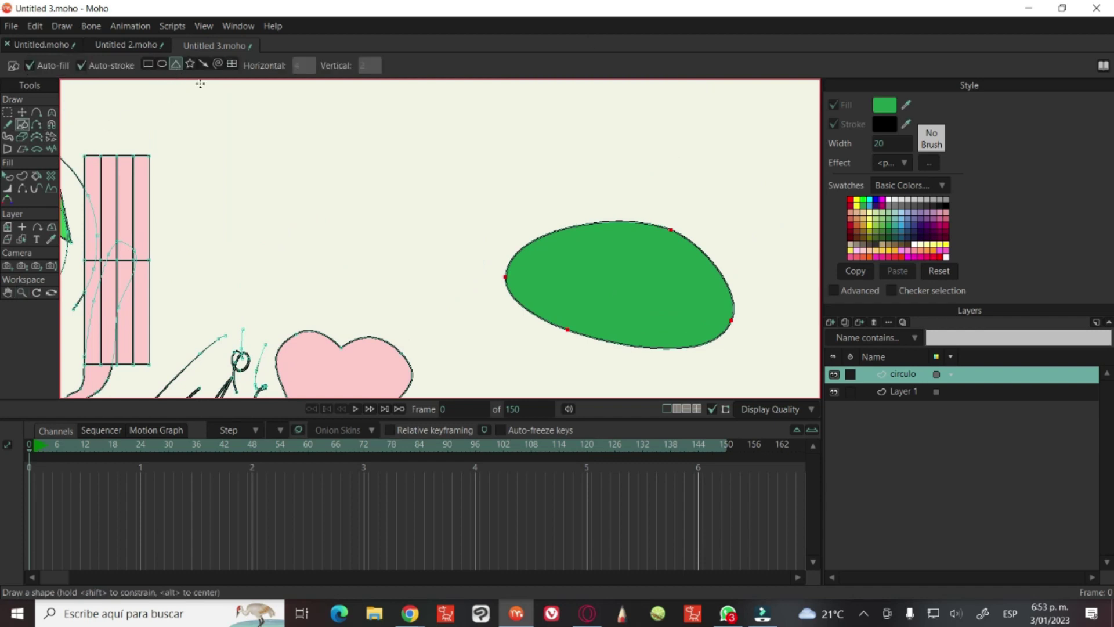
left_click(888, 200)
left_click(898, 221)
left_click(857, 201)
left_click_drag(561, 131, 724, 326)
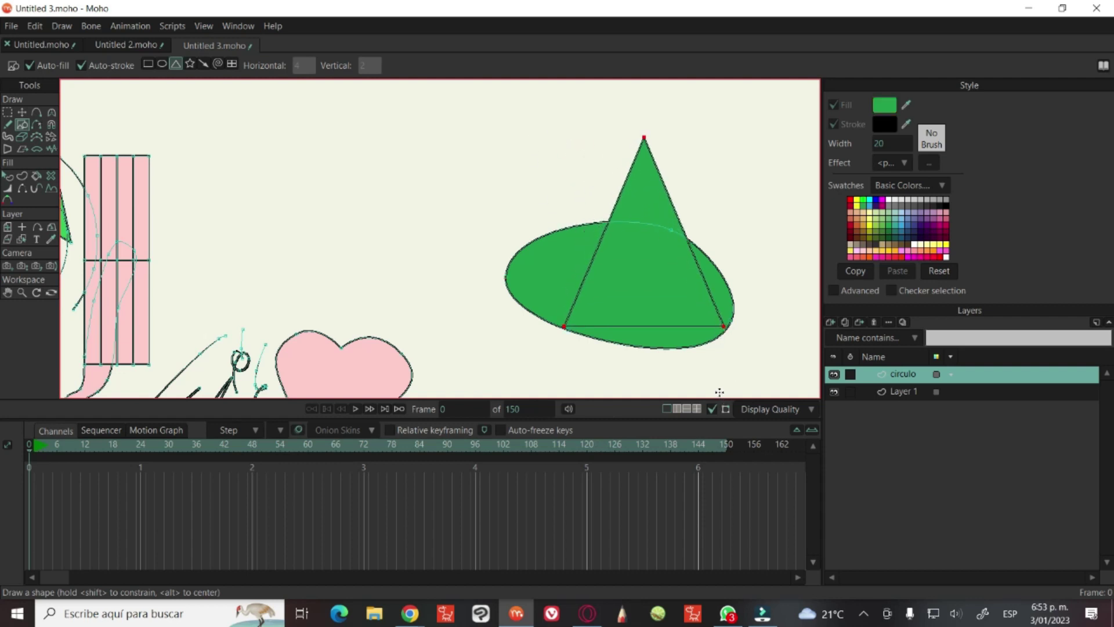
Select the new triangle shape and change its fill color to yellow
key("q")
left_click(652, 208)
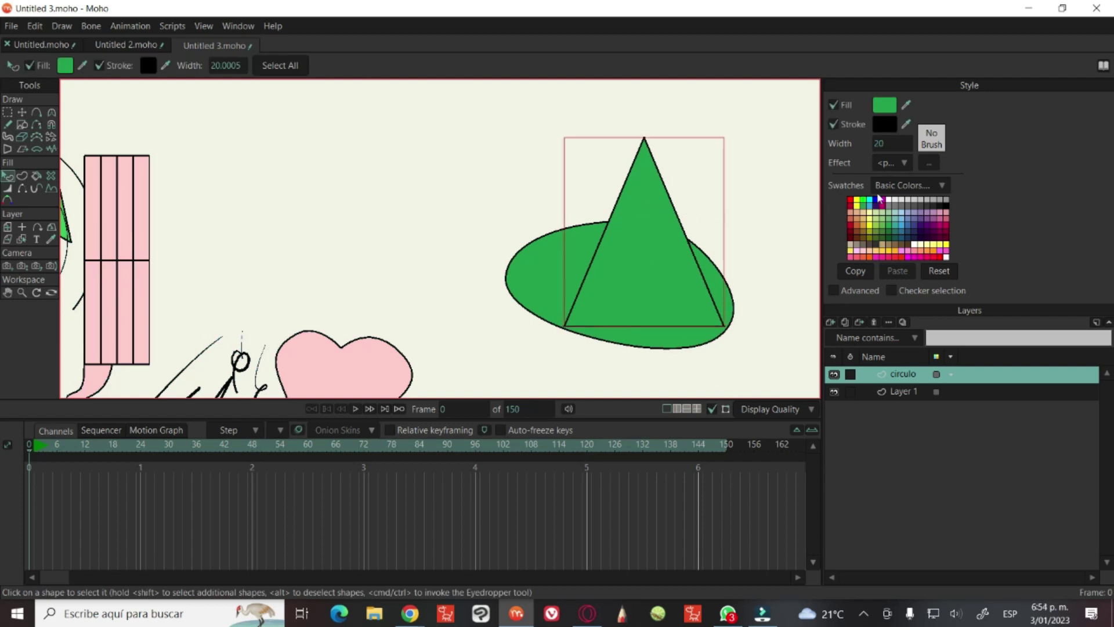
left_click(857, 200)
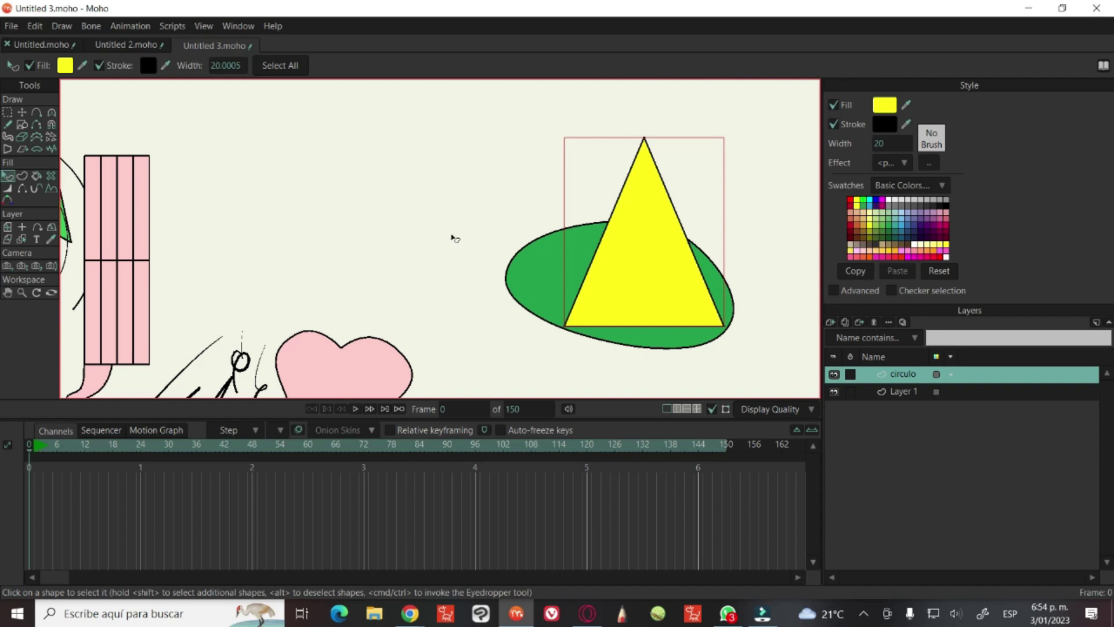
Send the yellow triangle behind the green oval within the circulo layer and raise it back in front
left_click(654, 298)
key("Page_Down")
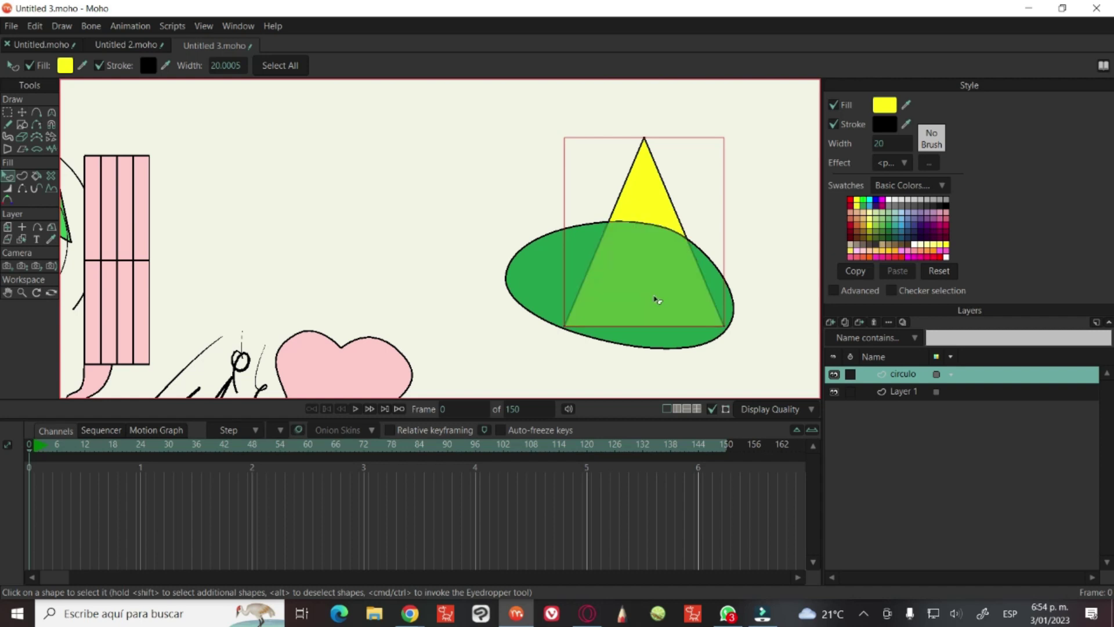
left_click(418, 213)
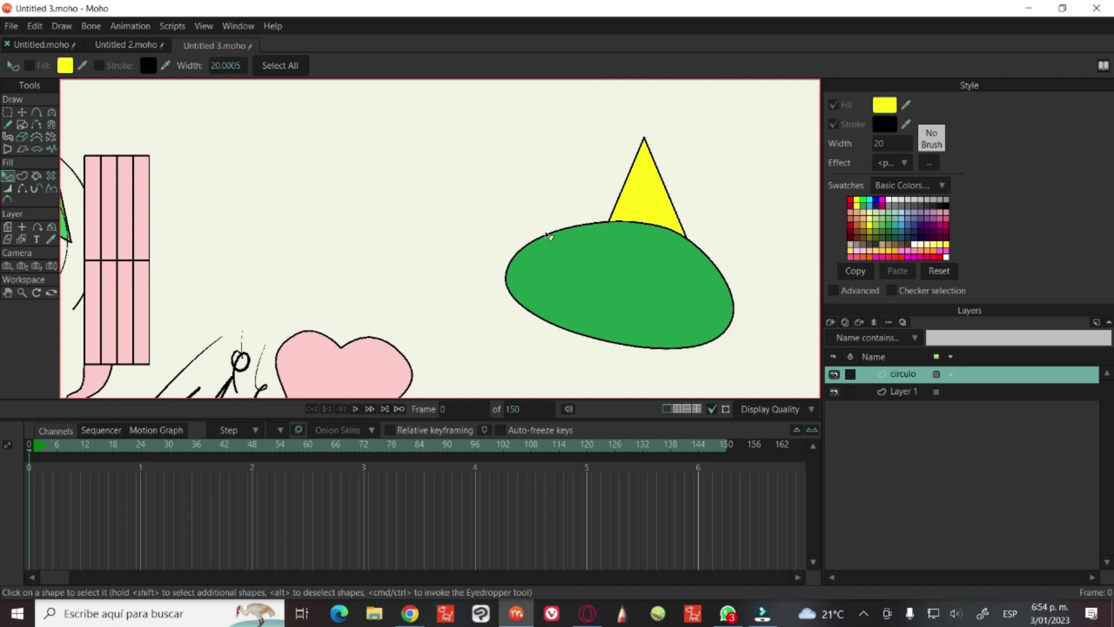
left_click(668, 203)
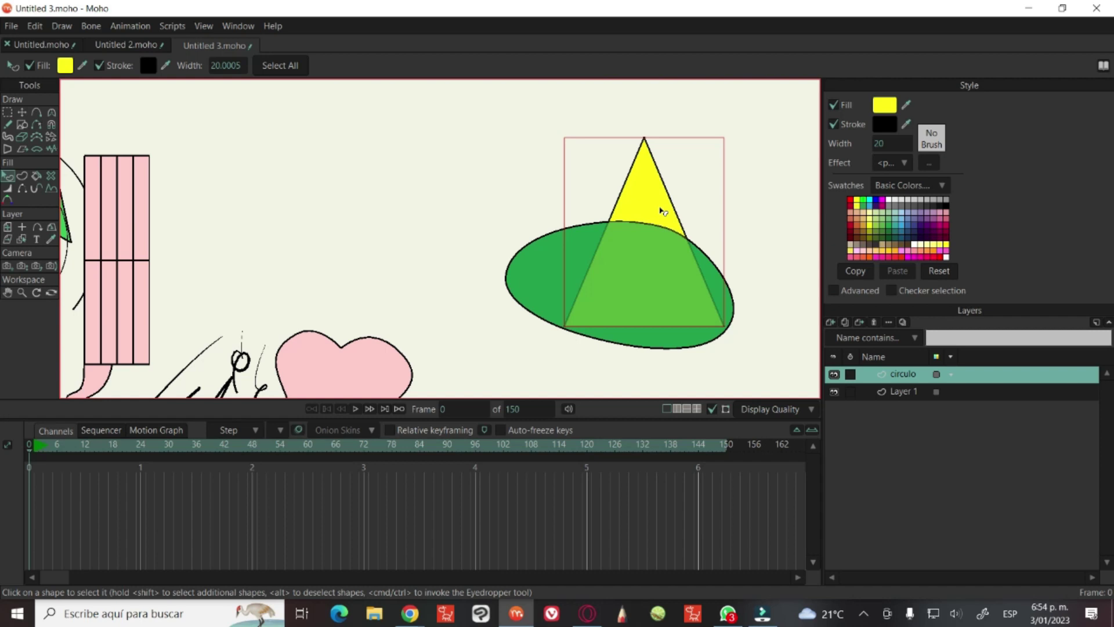
key("Up")
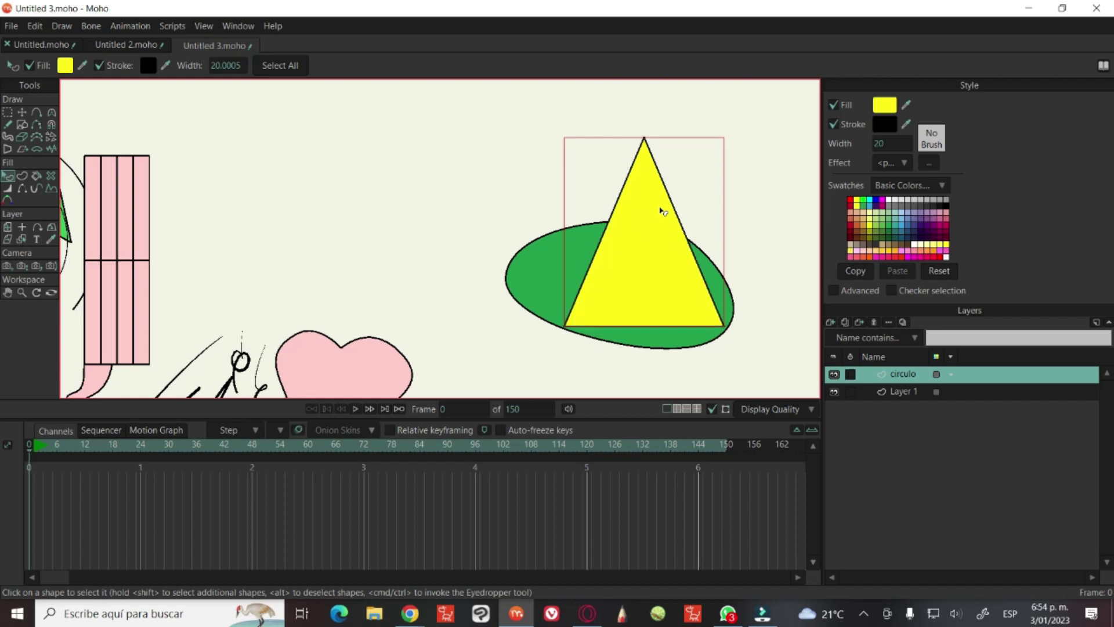
Delete the yellow triangle from the circulo layer
key("ctrl+d")
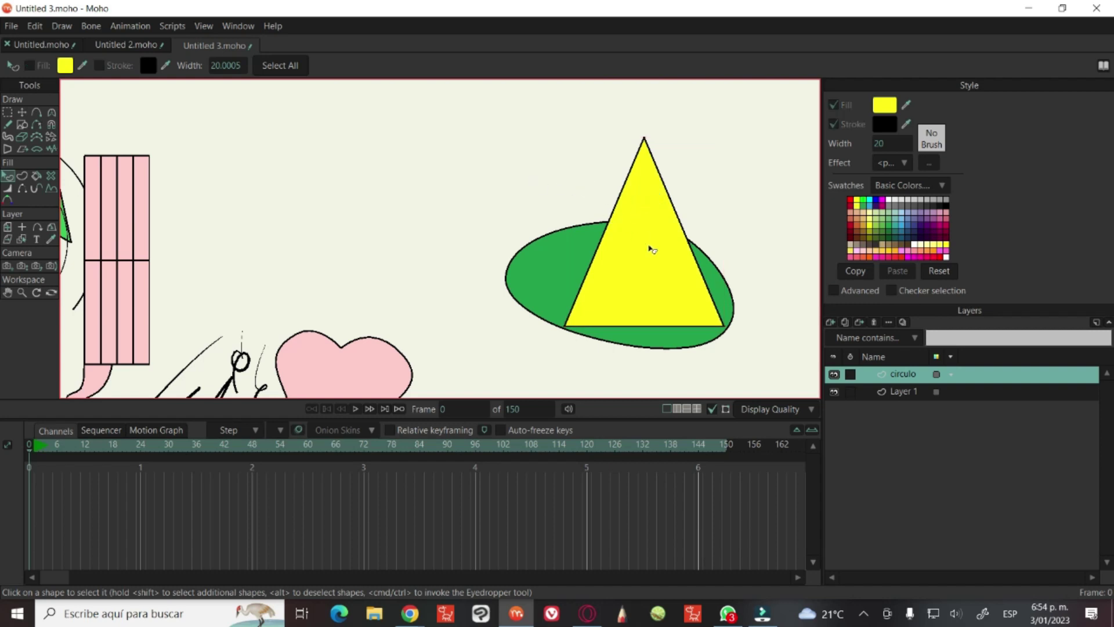
left_click(651, 249)
key("t")
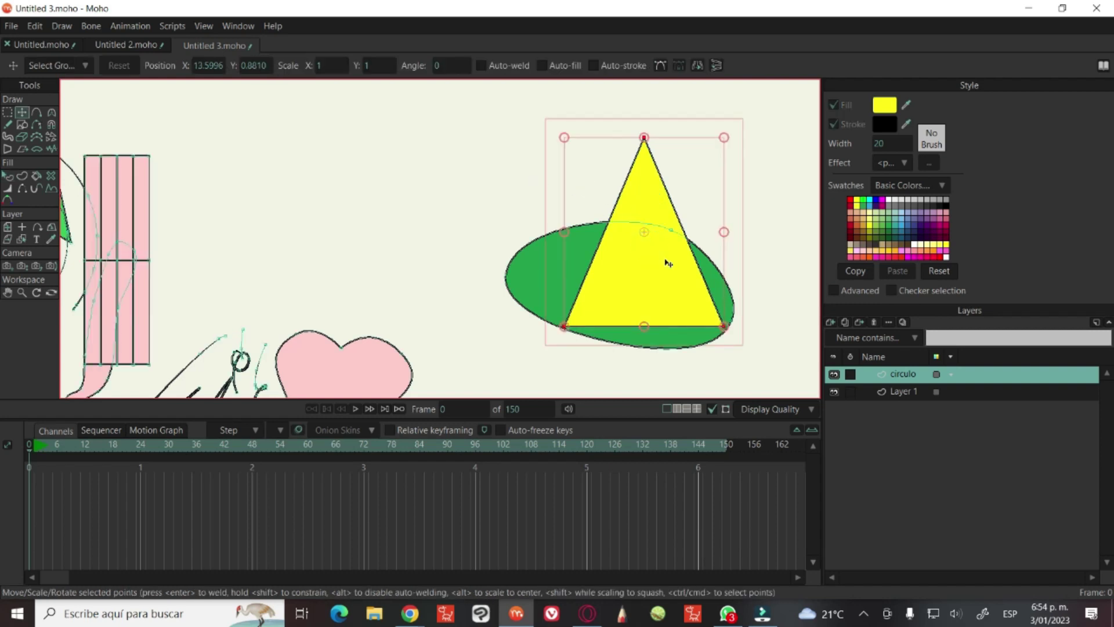
key("Delete")
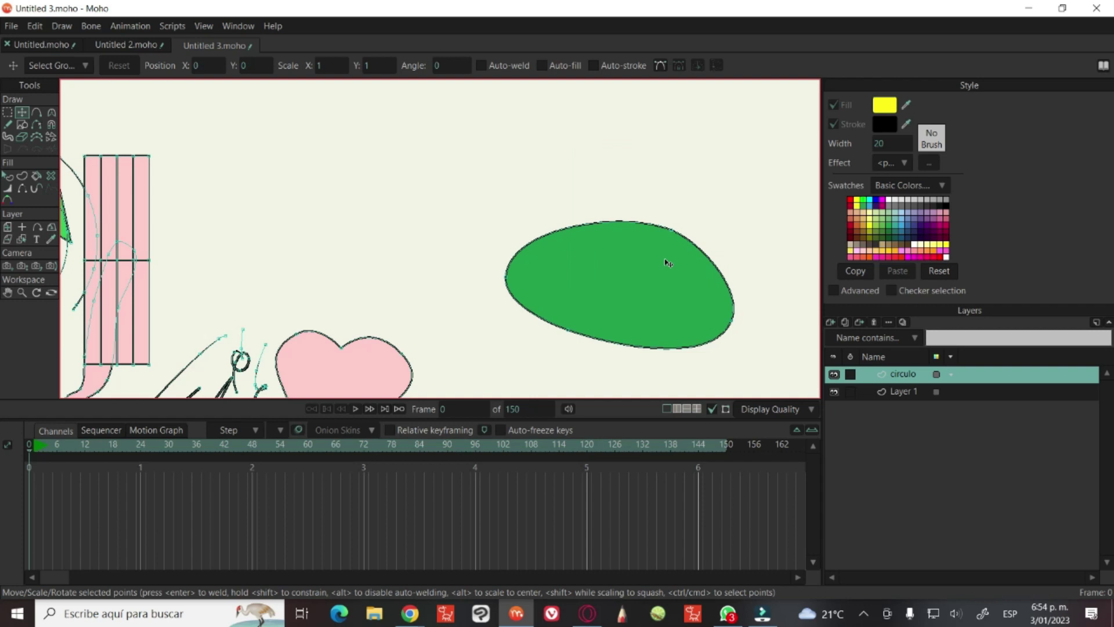
Add a vector layer above circulo and draw a yellow triangle on it, partly covering the green oval
left_click(830, 322)
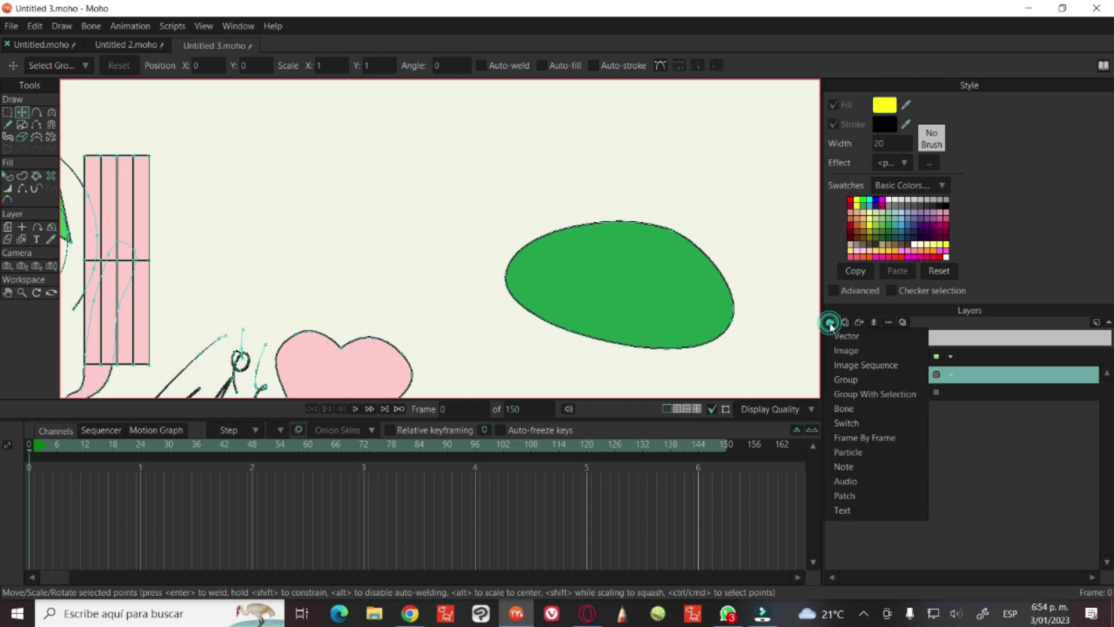
left_click(840, 335)
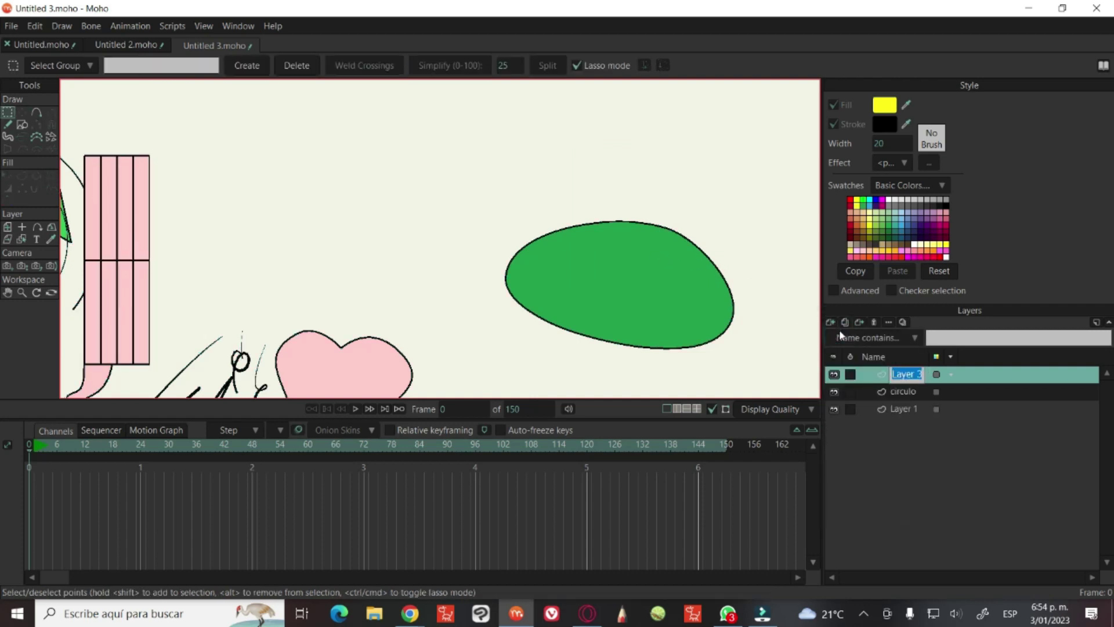
scroll(64, 215, "down", 2)
left_click(22, 124)
mouse_move(418, 186)
left_mouse_down()
mouse_move(485, 284)
mouse_move(580, 334)
mouse_move(592, 358)
left_mouse_up()
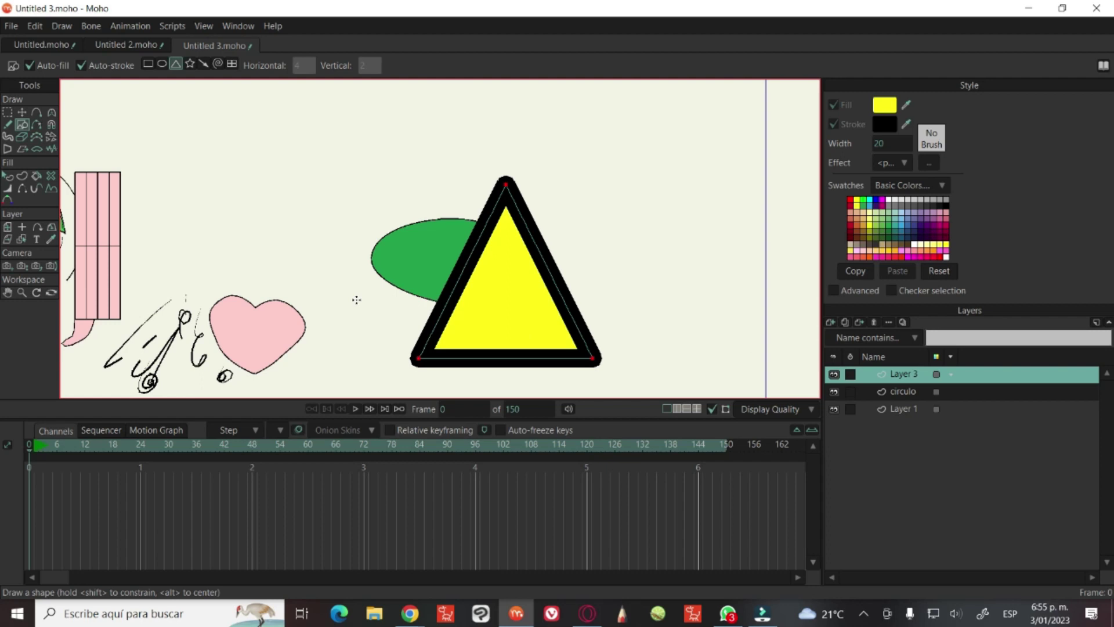
Set the stroke width of the triangle on Layer 3 to 4
key("q")
left_click(484, 318)
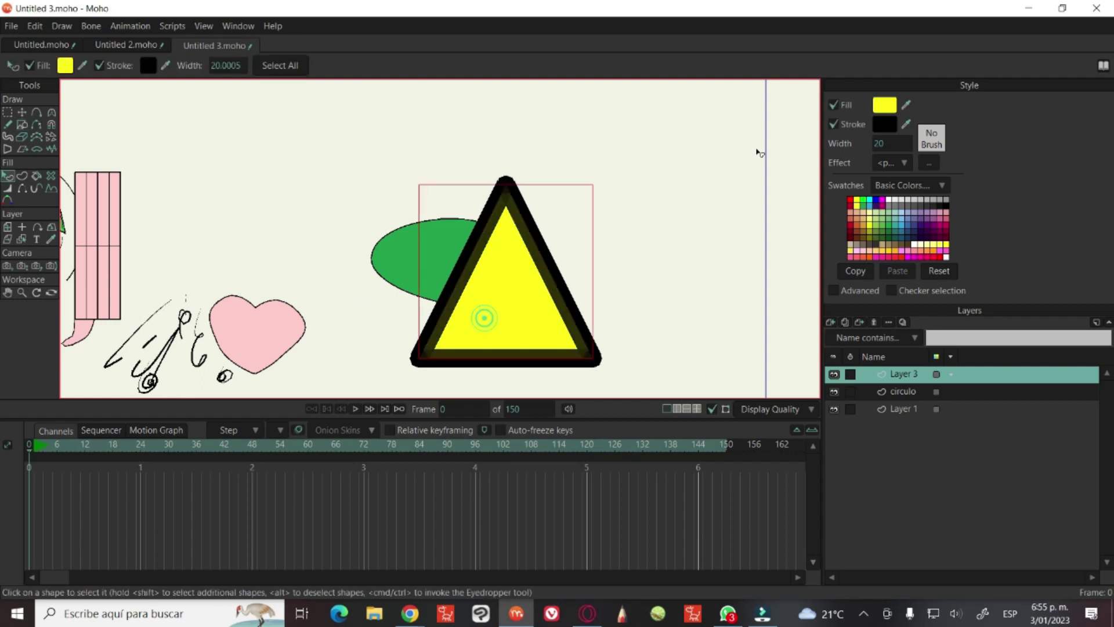
left_click(903, 149)
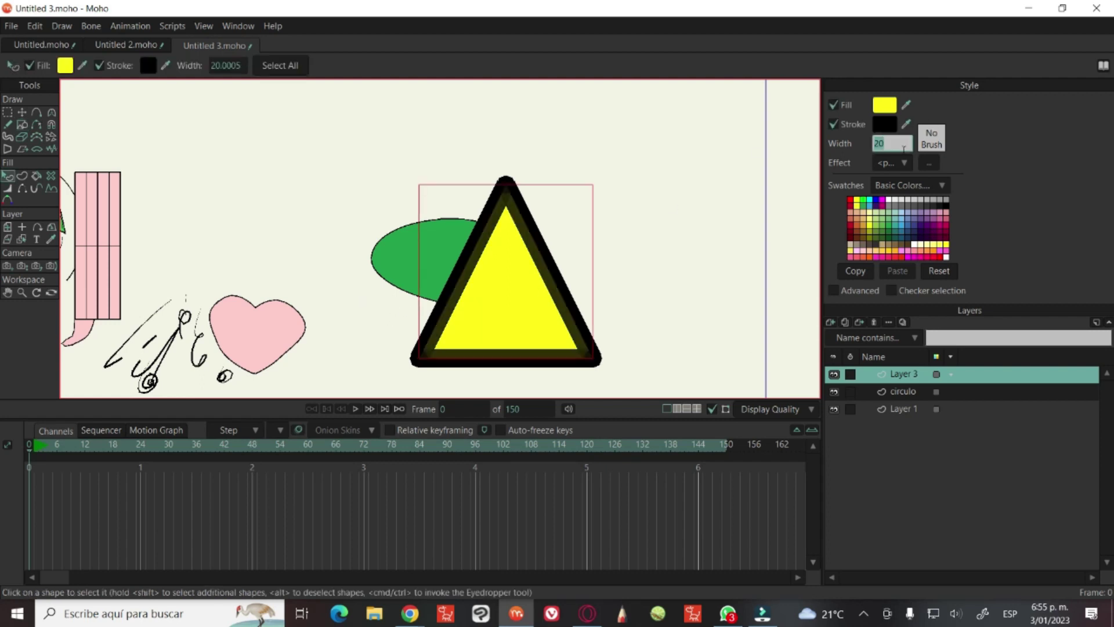
type("4")
key("Return")
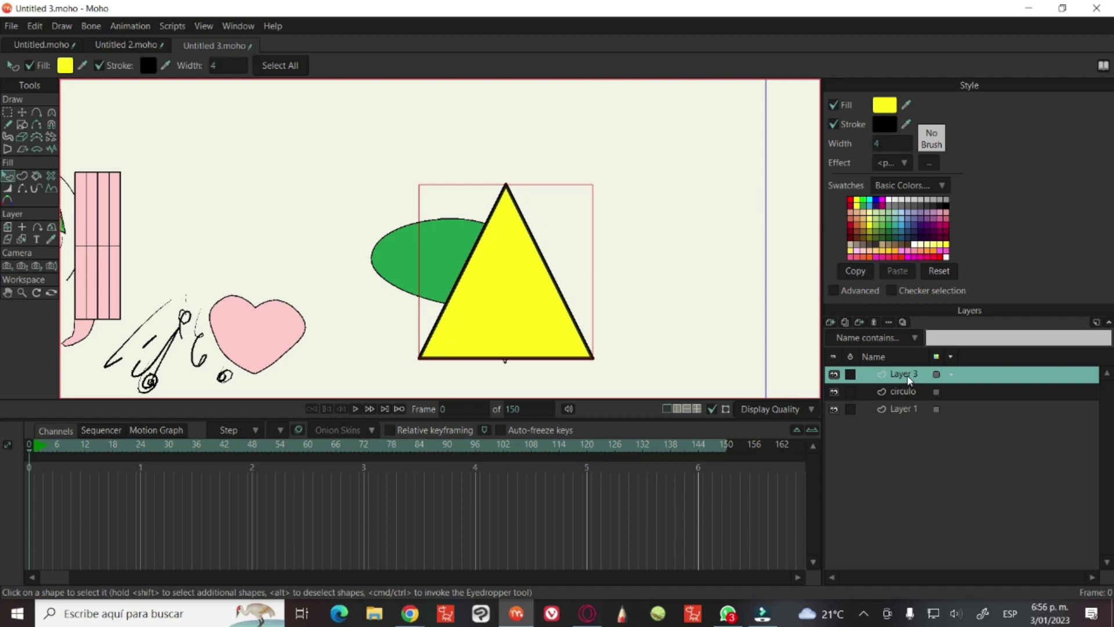
Move Layer 3 beneath the circulo layer and bring it back to the top of the layer stack
left_click_drag(908, 377, 912, 408)
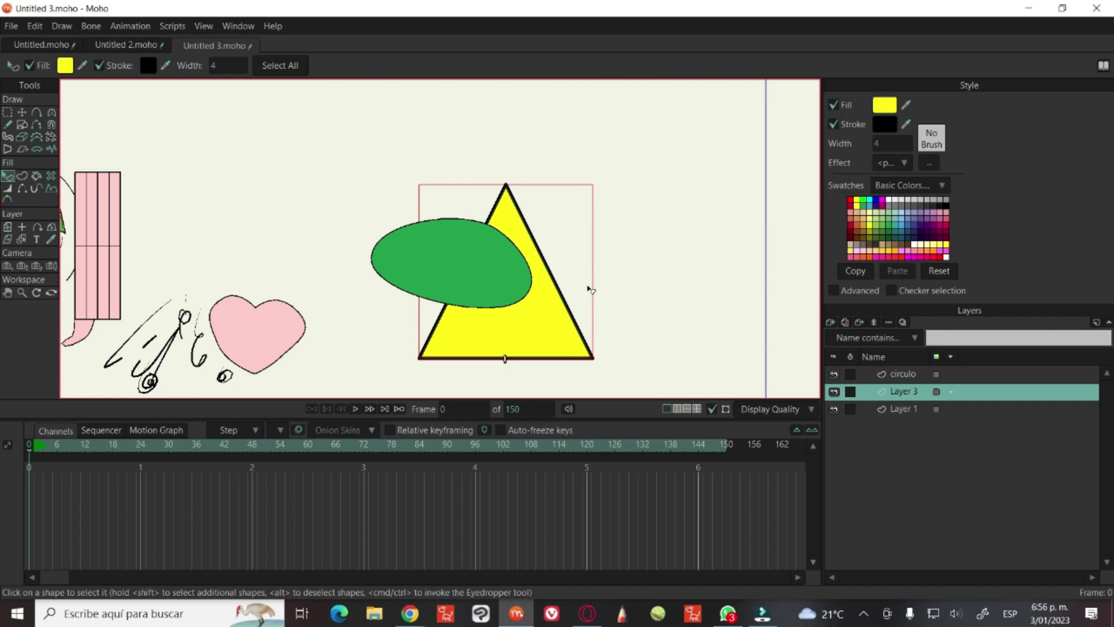
scroll(590, 288, "down", 3)
scroll(555, 290, "down", 1)
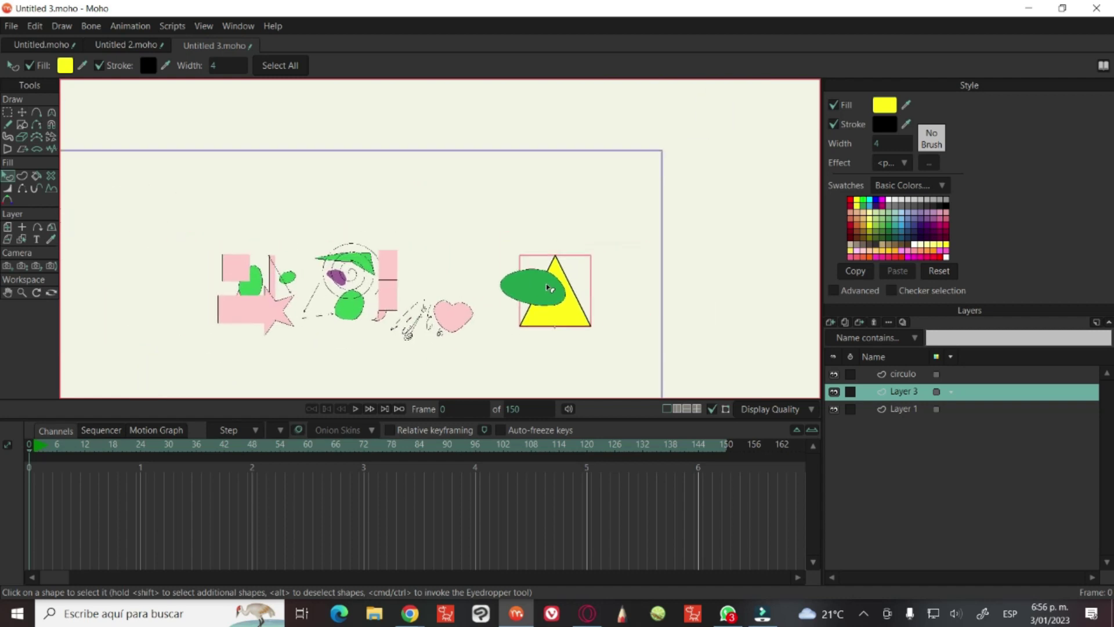
scroll(556, 298, "up", 1)
scroll(572, 290, "down", 1)
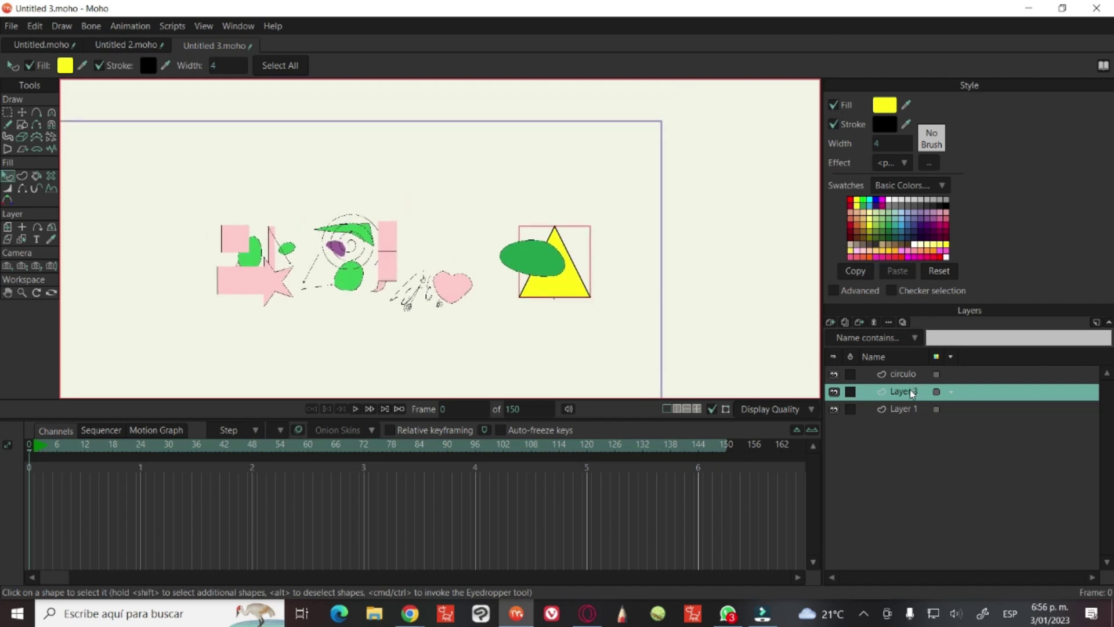
left_click_drag(912, 389, 913, 368)
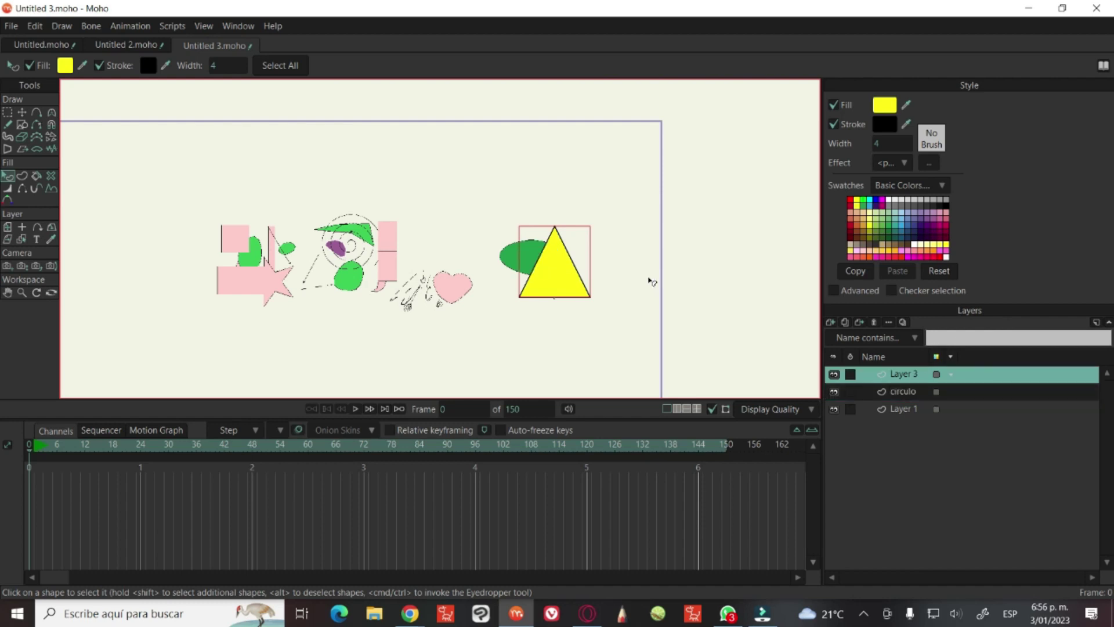
Round the yellow triangle at frame 0 into a nearly circular shape with a curvature of 0.4119
key("t")
scroll(557, 278, "up", 2)
left_click_drag(538, 288, 926, 294)
key("c")
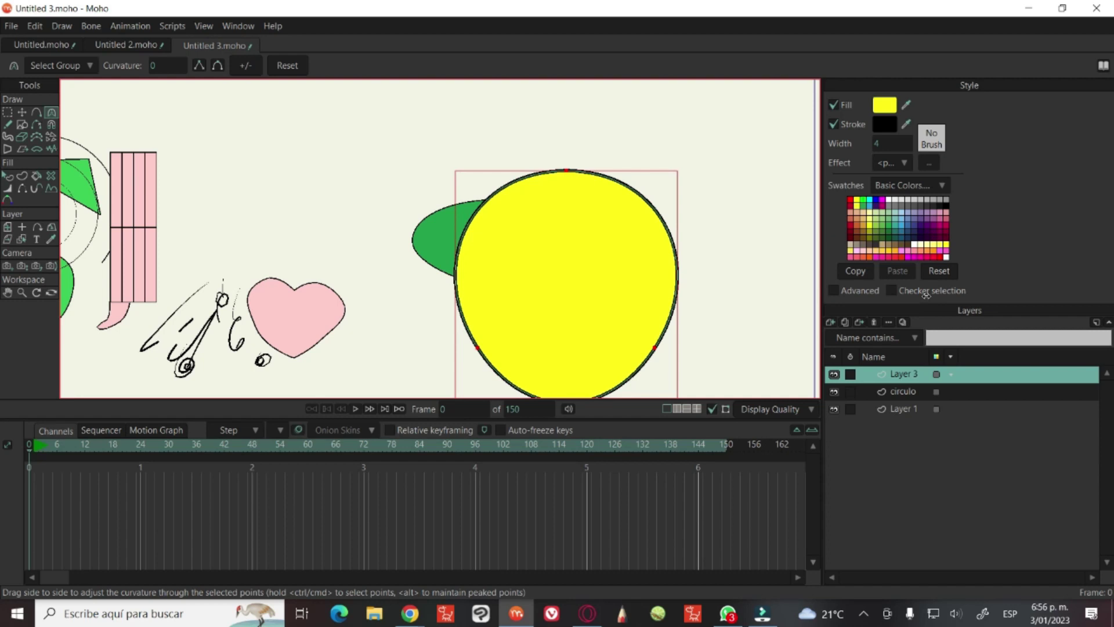
left_click_drag(926, 294, 867, 280)
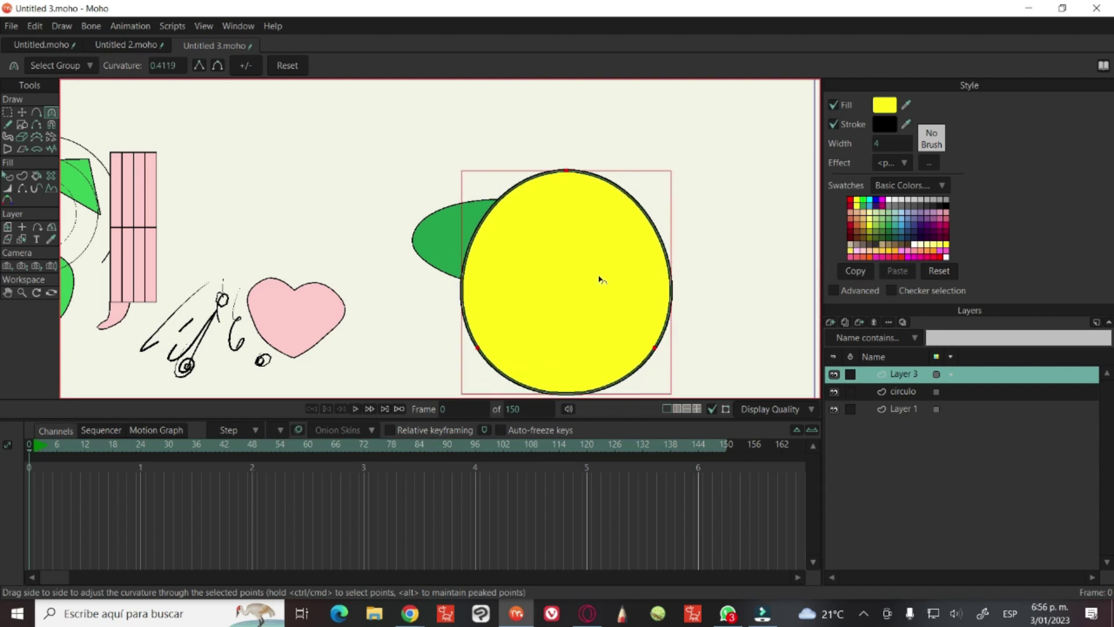
left_click_drag(599, 277, 641, 218)
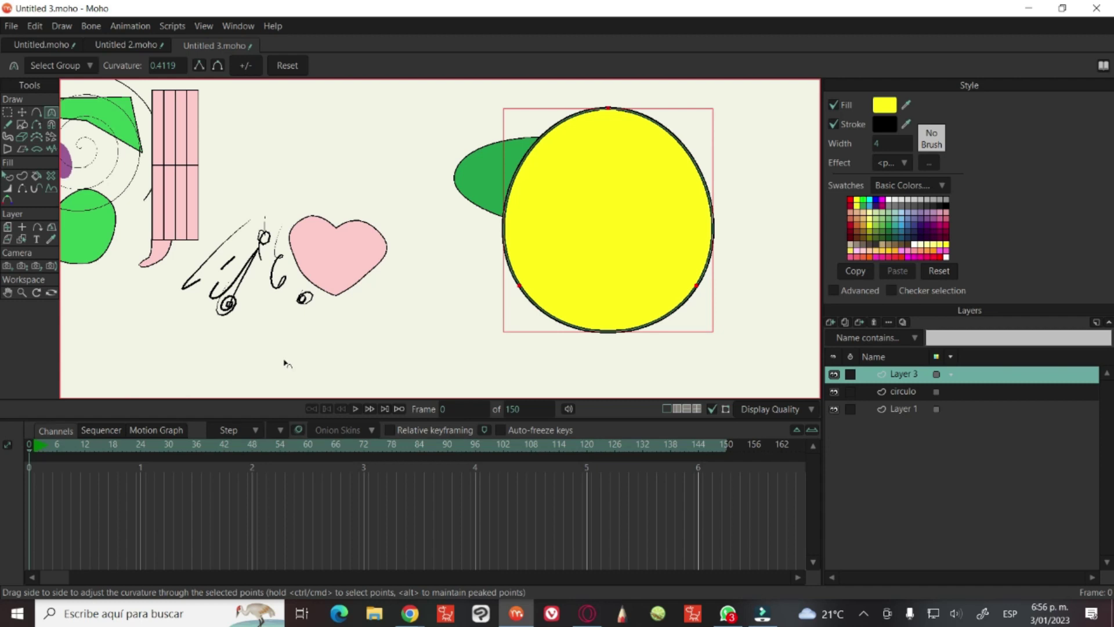
At frame 23, reduce the yellow shape's curvature to 0 to animate it into a sharp triangle
left_click(134, 445)
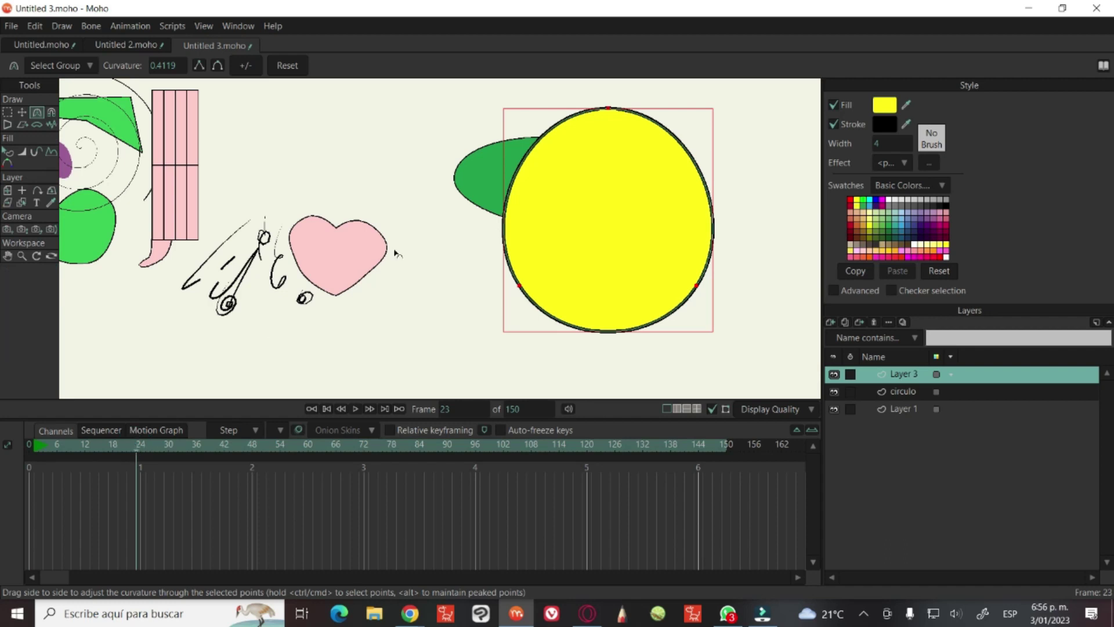
key("t")
left_click(585, 265)
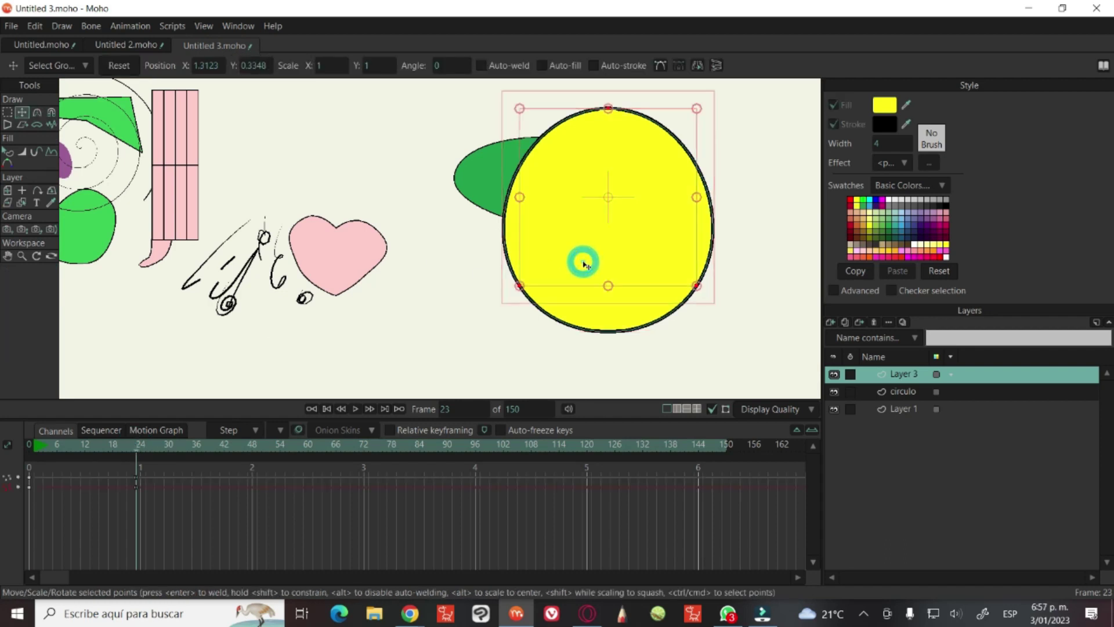
key("c")
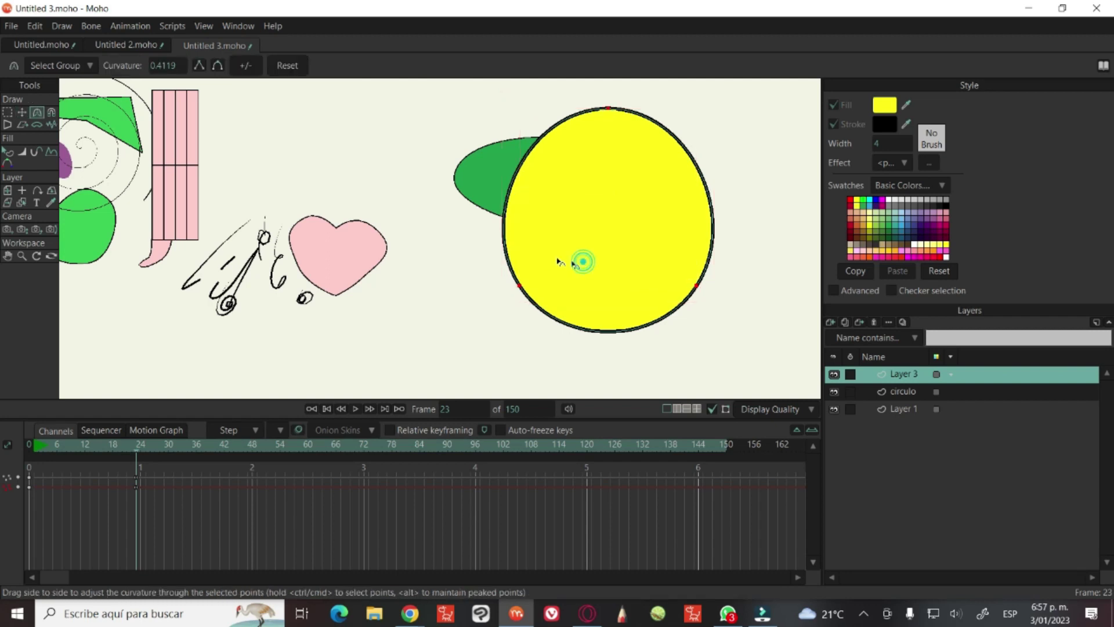
left_click_drag(583, 260, 500, 253)
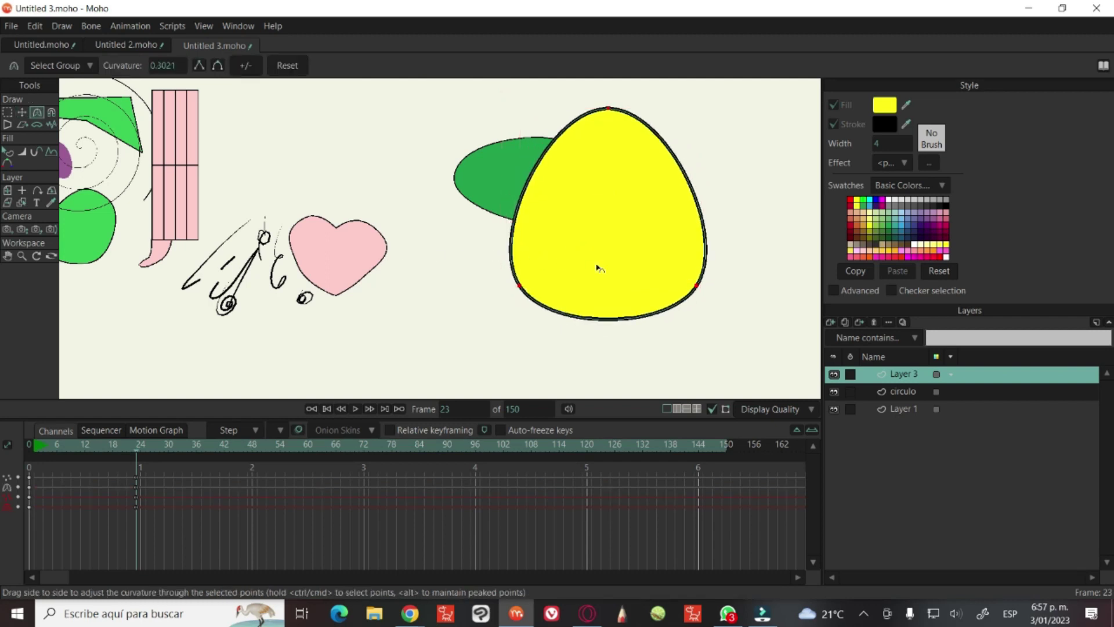
left_click_drag(597, 267, 406, 250)
left_click_drag(267, 219, 243, 402)
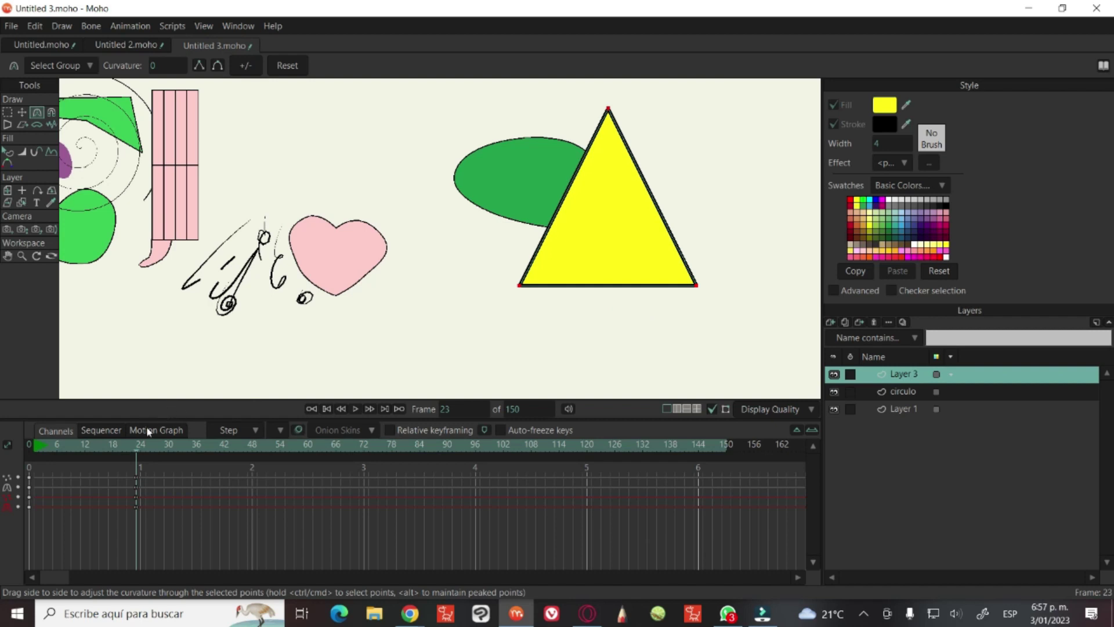
Play back the circle-to-triangle animation several times and stop playback past the frame 23 keyframes
left_click(323, 413)
key("space")
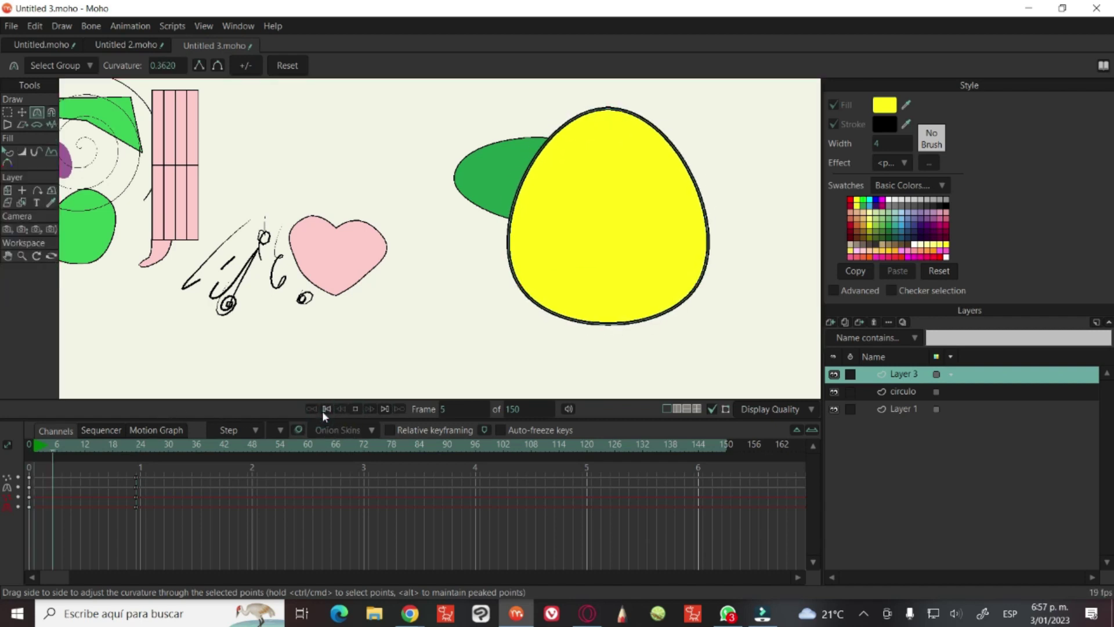
left_click(81, 444)
key("space")
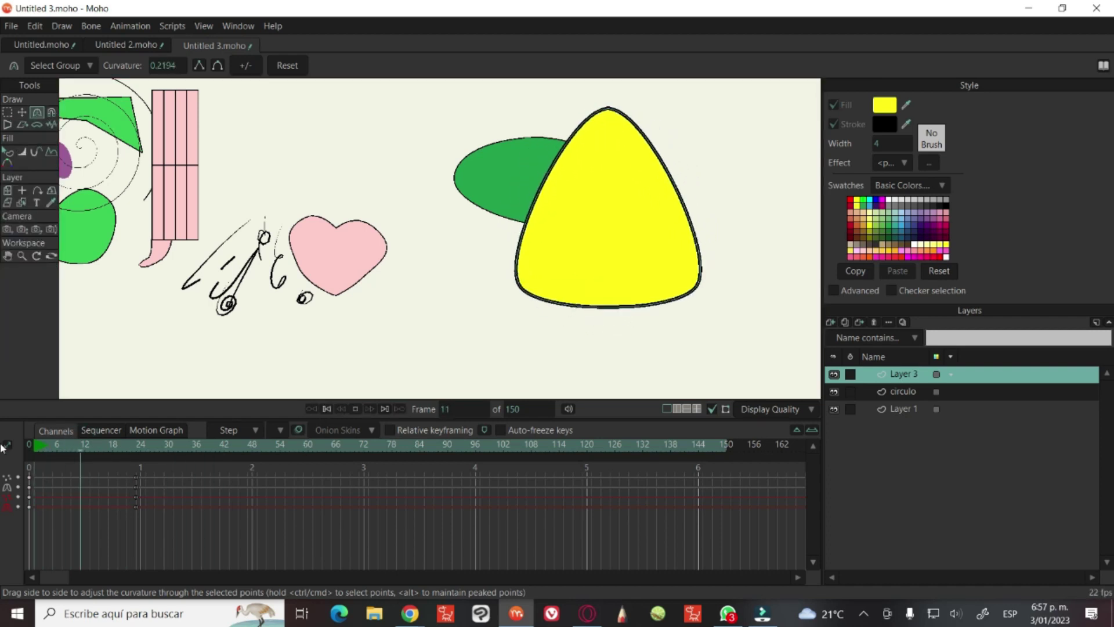
key("space")
left_click(117, 446)
key("space")
key("space")
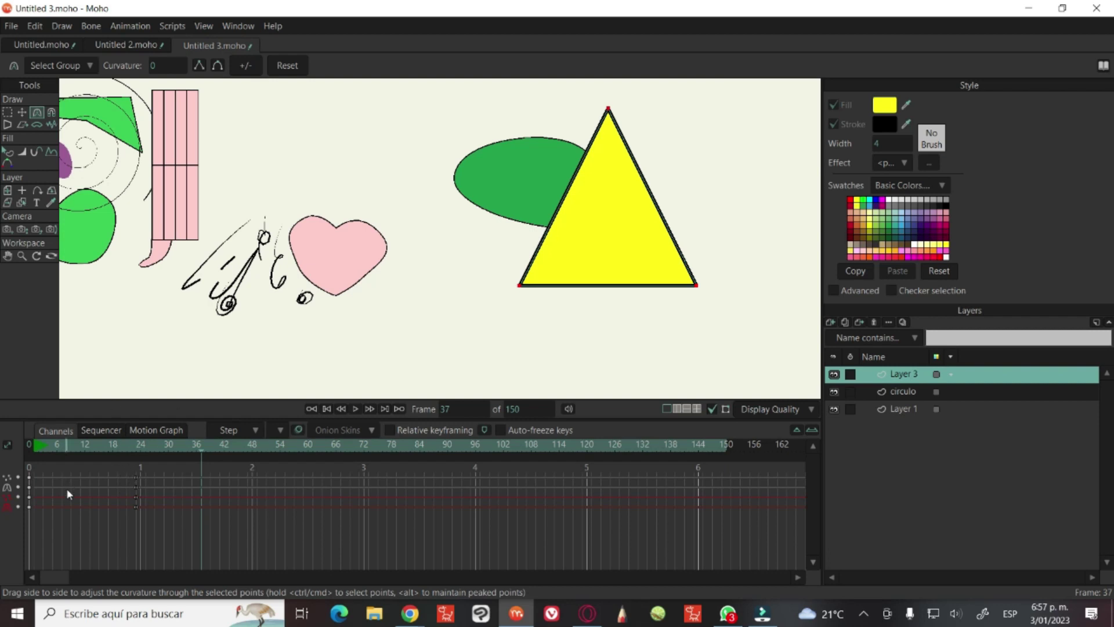
Inspect Layer 3's animation channels by selecting the curvature keyframes at frames 0 and 23 individually
left_click_drag(116, 464, 145, 523)
left_click(29, 477)
left_click_drag(147, 475, 119, 479)
left_click(32, 486)
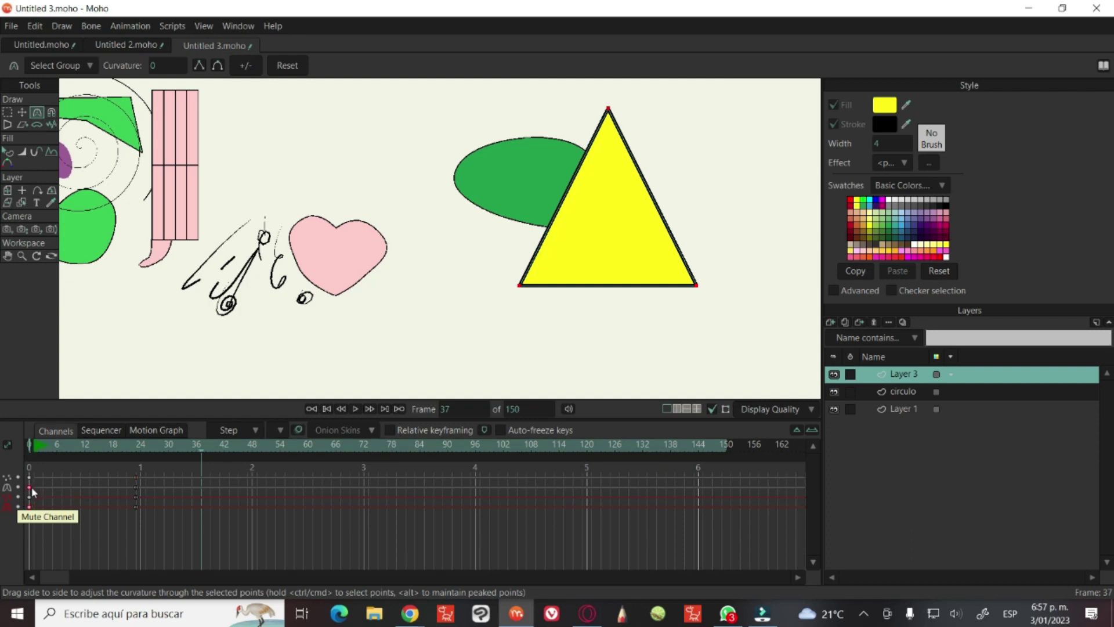
left_click(138, 487)
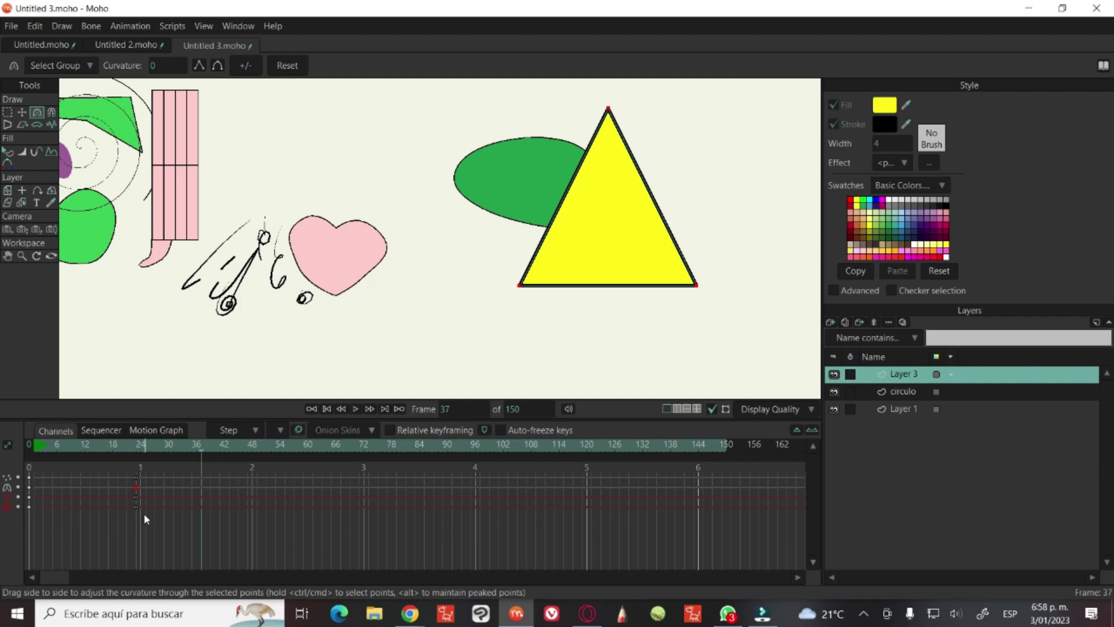
Select all of Layer 3's keyframes at frame 23 together in the timeline channels
left_click_drag(144, 513, 70, 481)
left_click_drag(113, 472, 163, 533)
left_click_drag(118, 468, 182, 548)
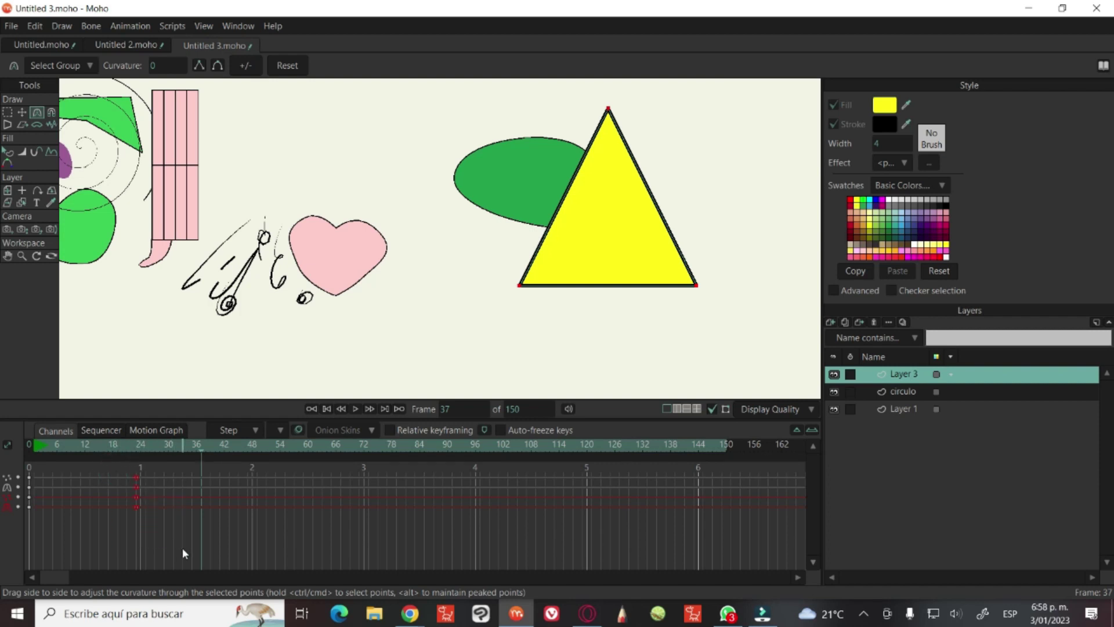